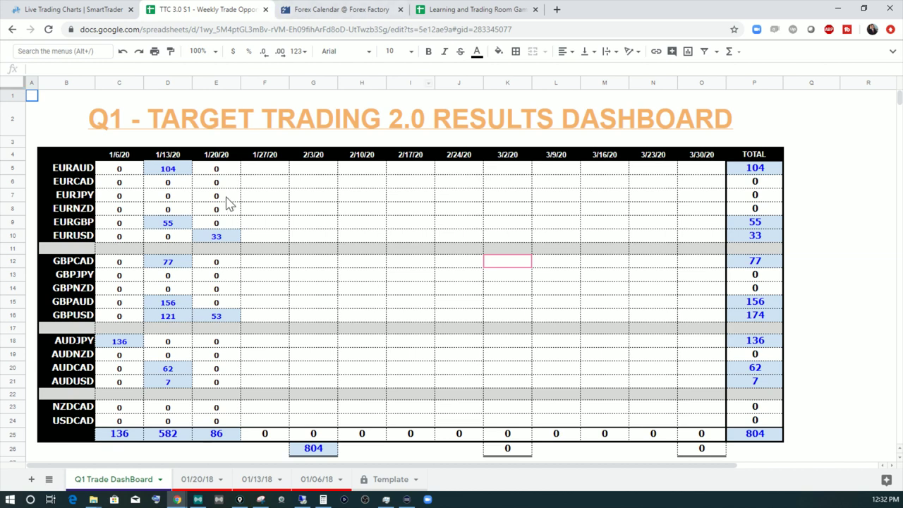
Switch to the remote MetaTrader session and review the closed EURUSD and GBPUSD trades in its account history.
left_click(301, 500)
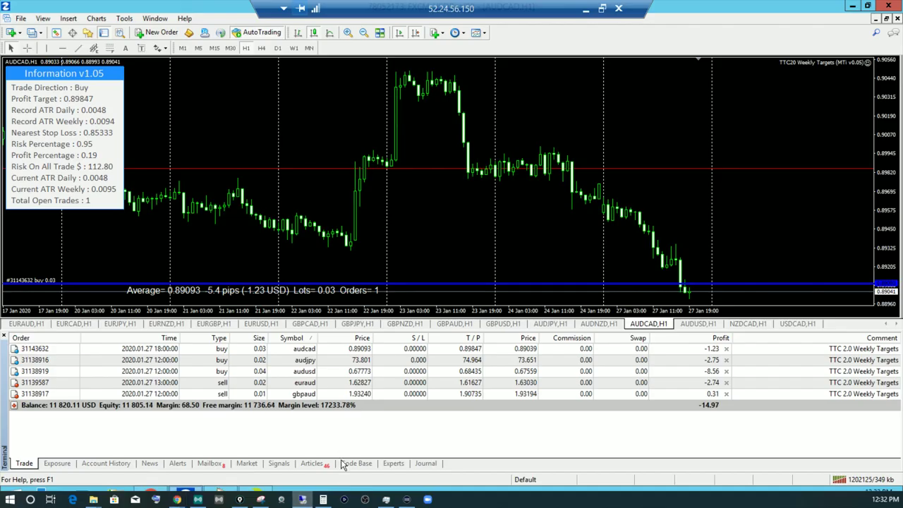
left_click(107, 464)
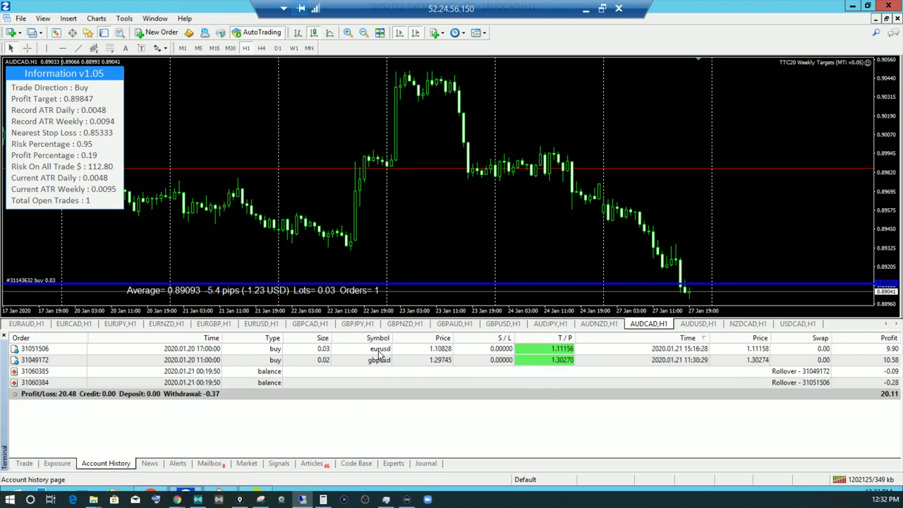
mouse_move(386, 354)
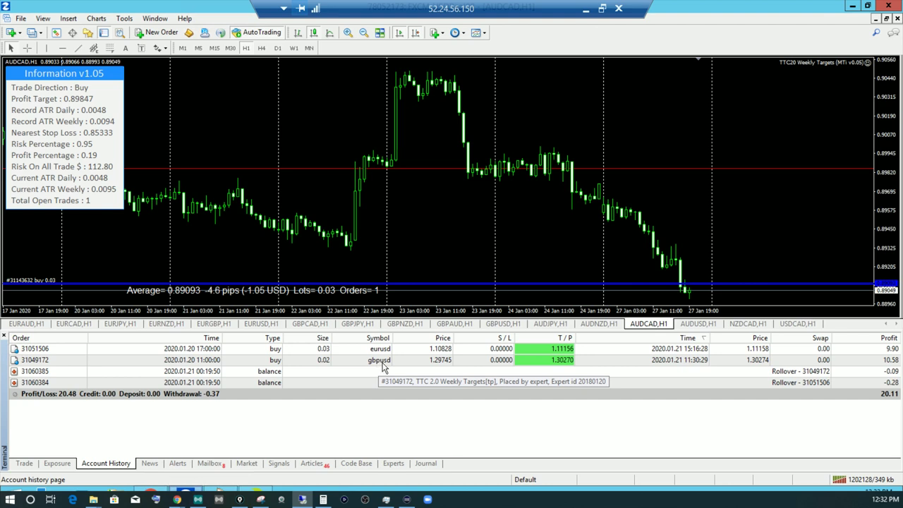
mouse_move(553, 367)
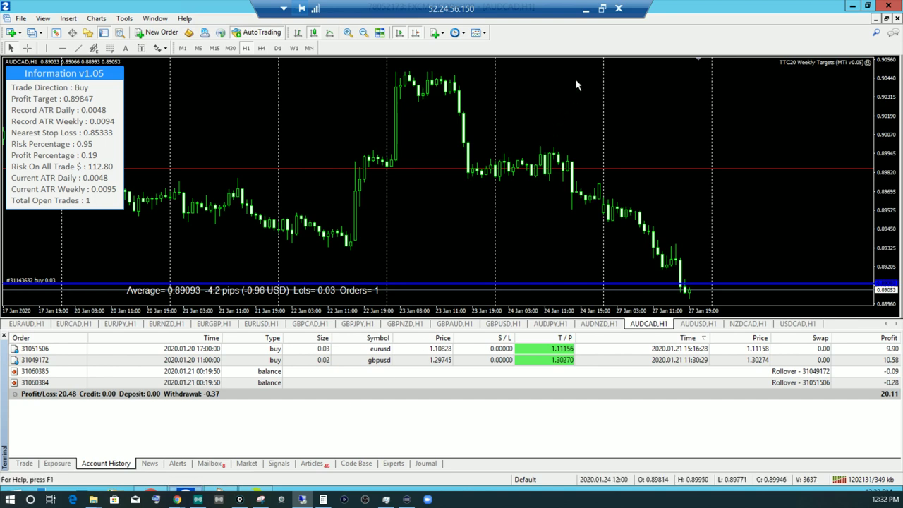
Return to the results spreadsheet in the browser and open the 01/20/18 weekly targets sheet.
left_click(584, 13)
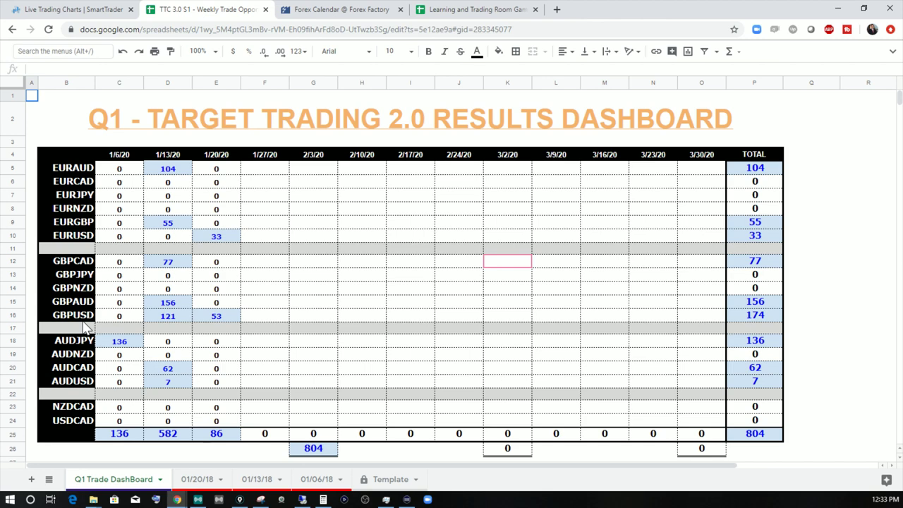
scroll(250, 373, "down", 1)
left_click(204, 481)
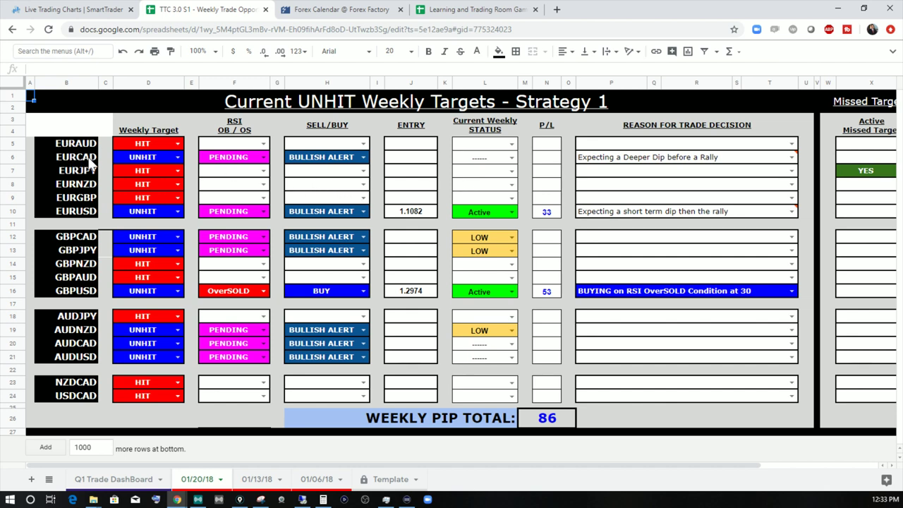
Switch to the SmartTrader charts and enlarge the GBP/AUD 1-hour Wave Rider chart to show its January price action.
left_click(73, 11)
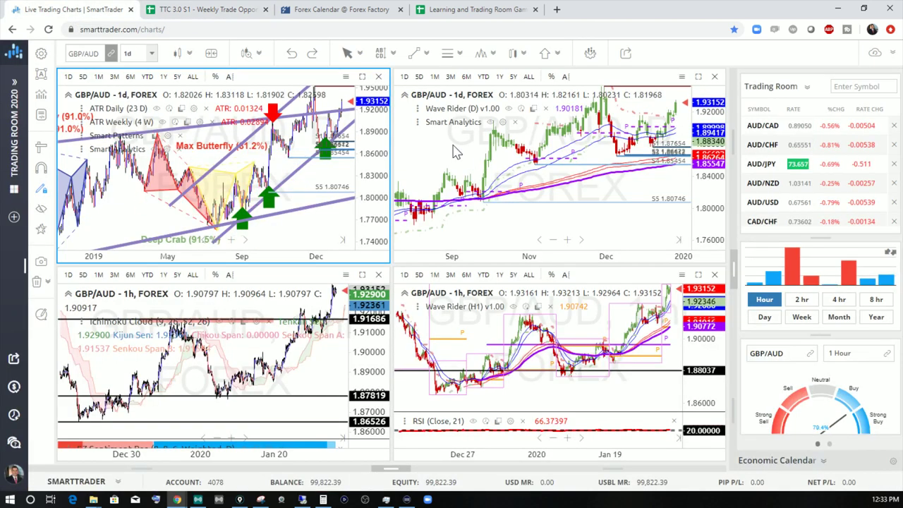
left_click(698, 278)
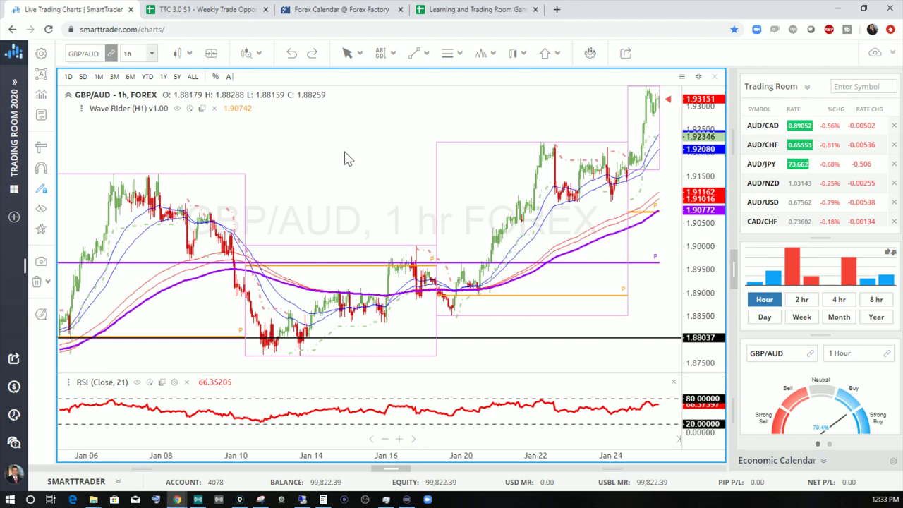
scroll(351, 177, "down", 4)
scroll(331, 188, "down", 5)
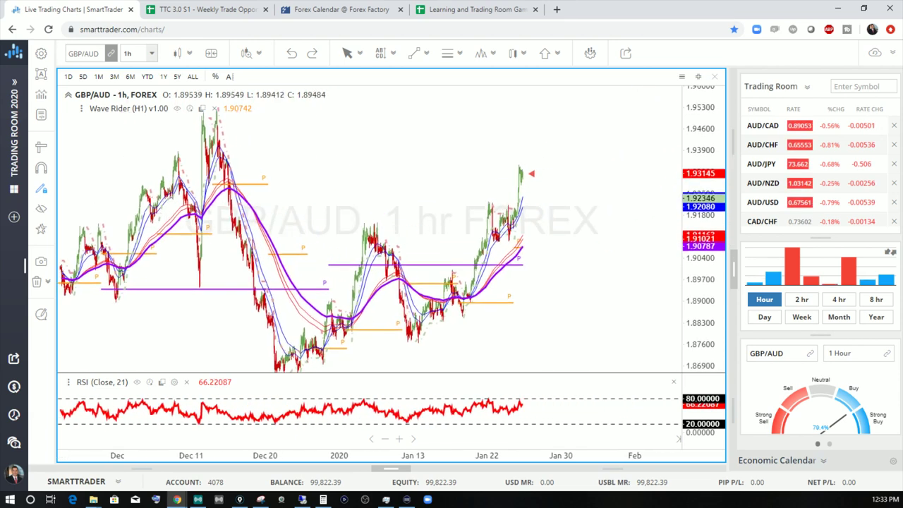
scroll(441, 202, "up", 8)
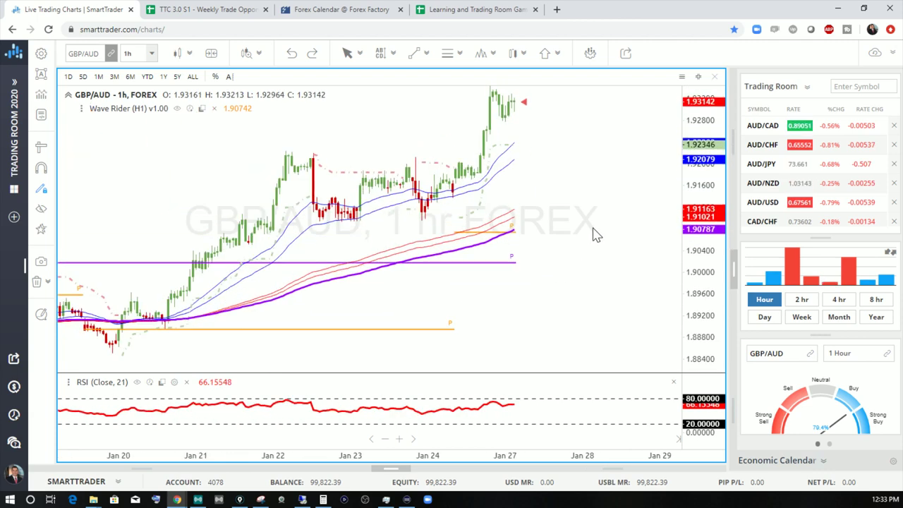
scroll(596, 237, "down", 3)
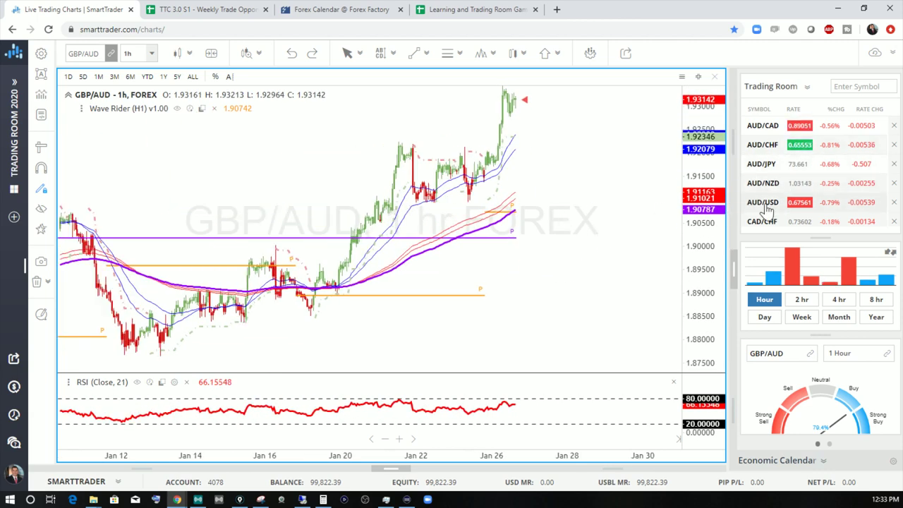
Load the TTC 2.0 watchlist and bring up the EUR/CAD 1-hour chart framed on mid to late January.
left_click(807, 86)
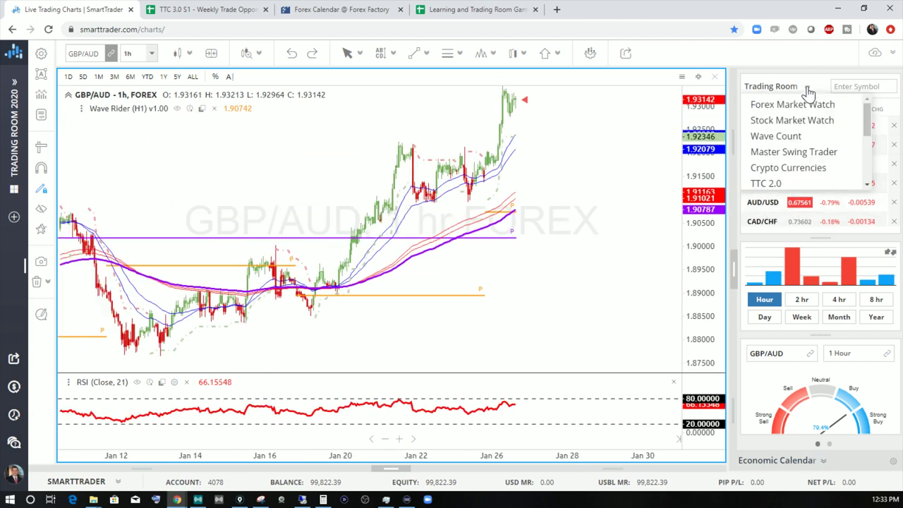
left_click(758, 183)
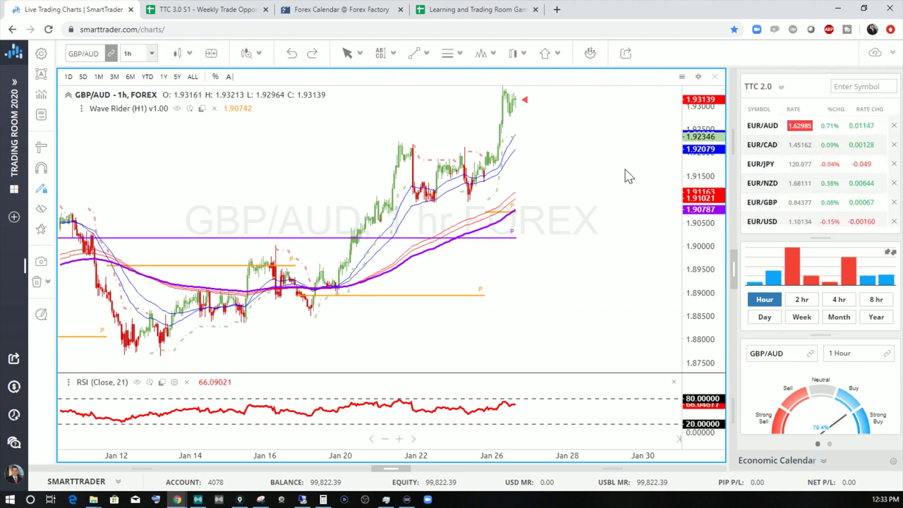
key("Down")
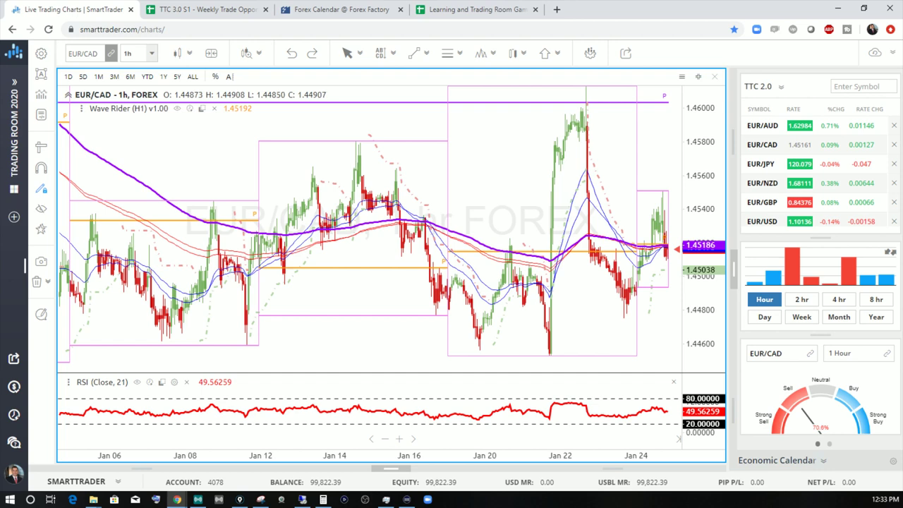
left_click_drag(494, 176, 410, 188)
scroll(406, 191, "up", 3)
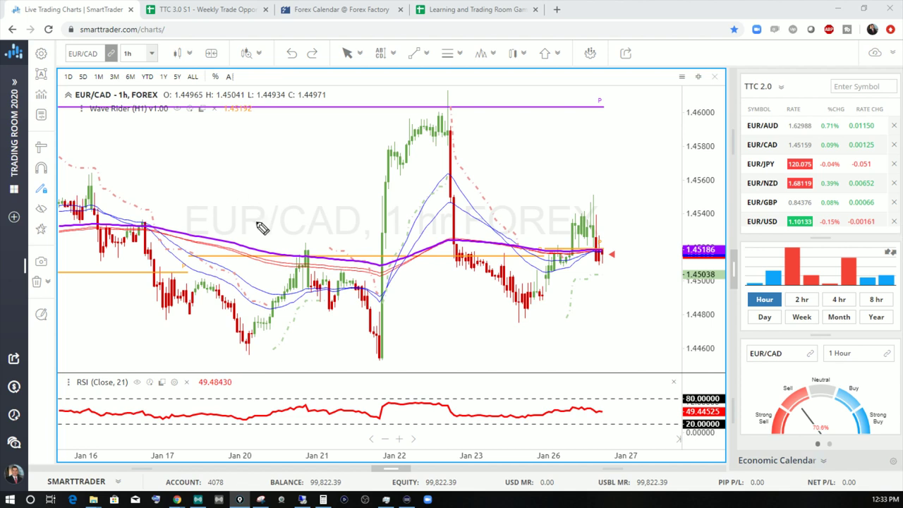
Mark up the EUR/CAD chart on screen: the January 21 high, the drop into January 20, and the RSI below it.
left_click_drag(309, 244, 310, 242)
mouse_move(329, 197)
left_mouse_down()
mouse_move(314, 231)
mouse_move(337, 222)
left_mouse_up()
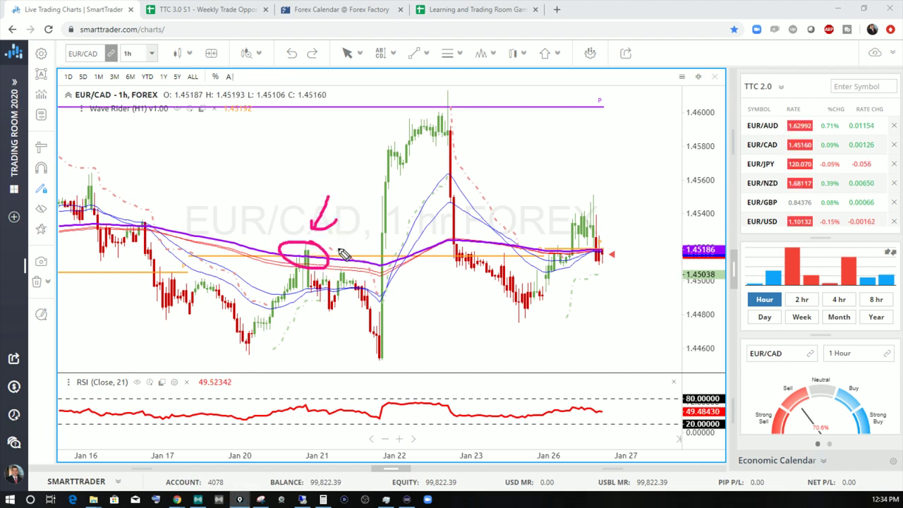
mouse_move(190, 305)
left_mouse_down()
mouse_move(203, 282)
mouse_move(164, 255)
mouse_move(194, 255)
mouse_move(251, 350)
left_mouse_up()
left_click_drag(182, 424, 282, 435)
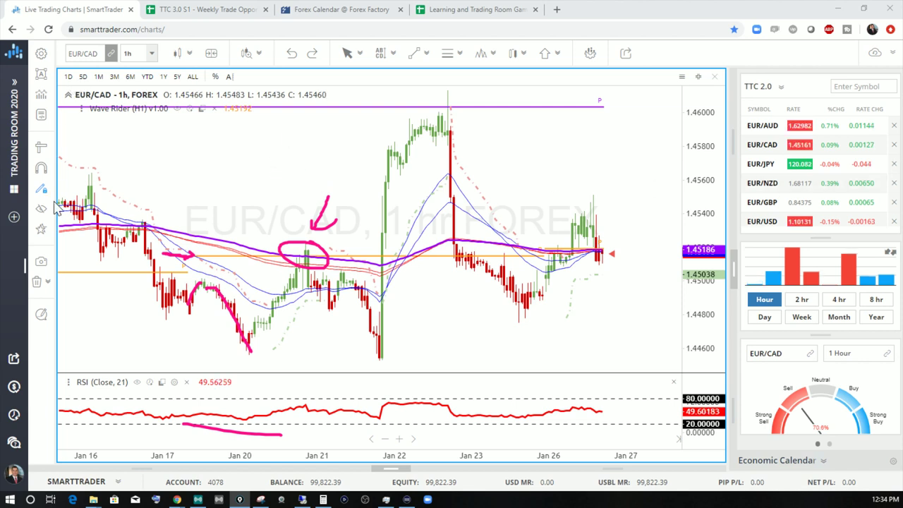
Measure the EUR/CAD rise from the January 20 low to the January 21 target level in pips.
left_click_drag(249, 351, 297, 254)
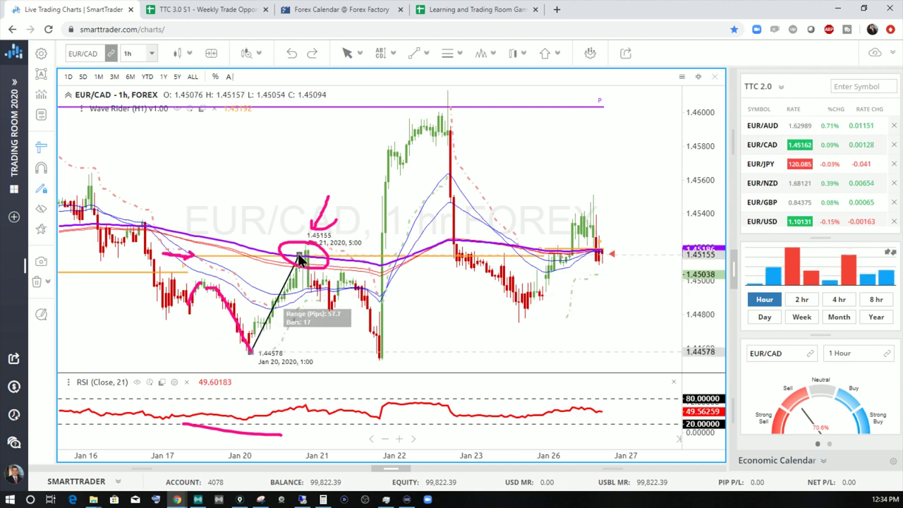
scroll(303, 253, "down", 5)
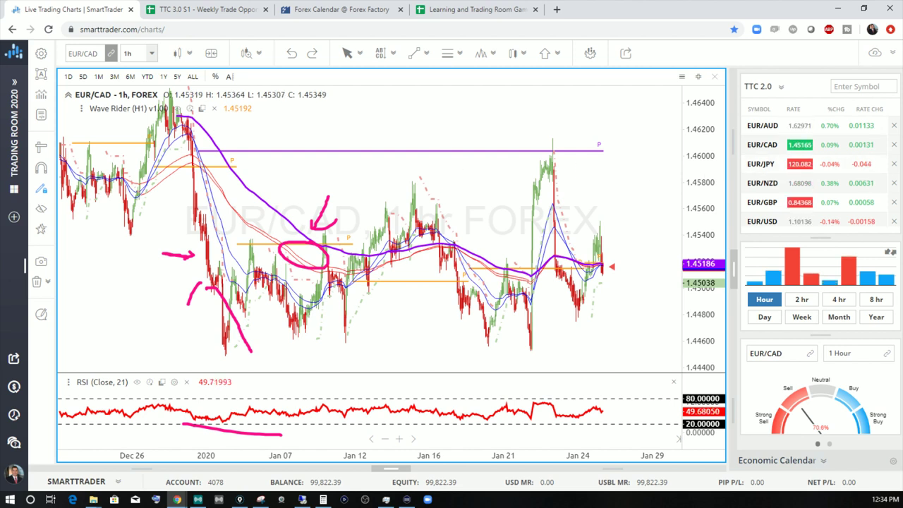
Switch to the weekly targets spreadsheet, clear the screen drawings, and set EURCAD's Weekly Target to HIT.
left_click(240, 499)
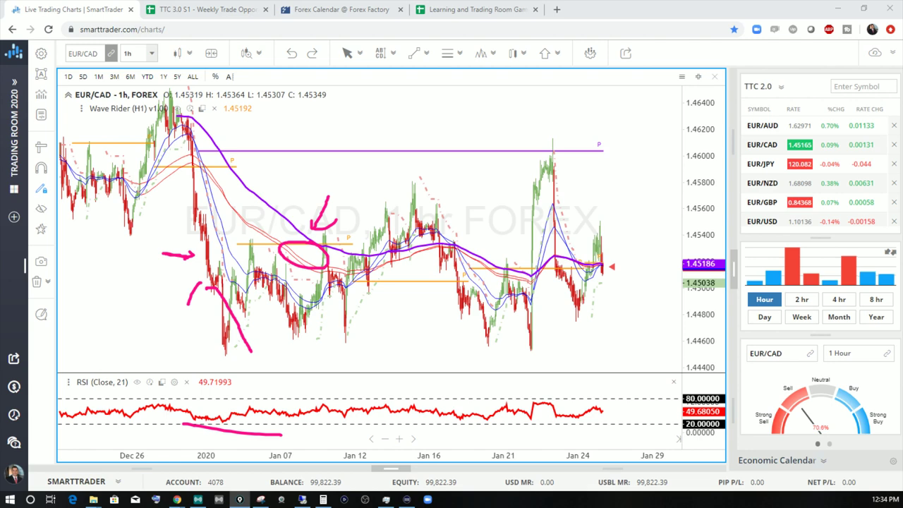
left_click(201, 10)
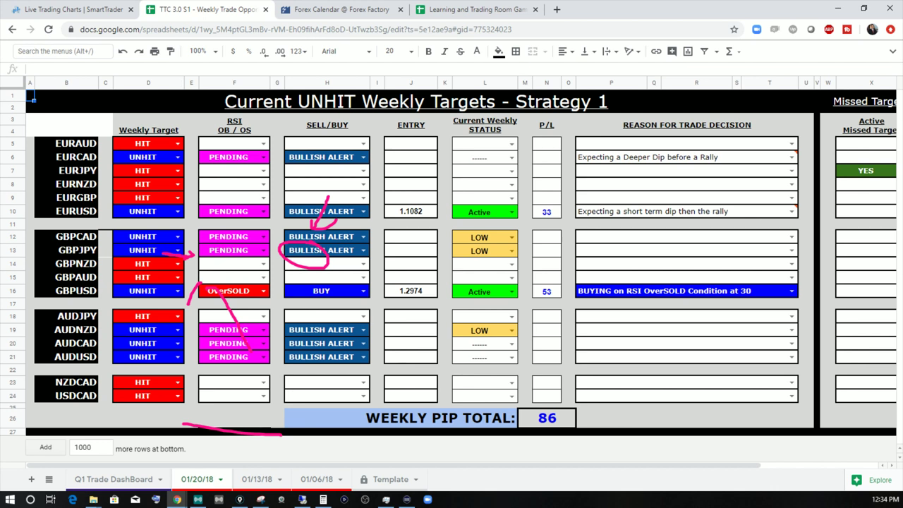
key("Escape")
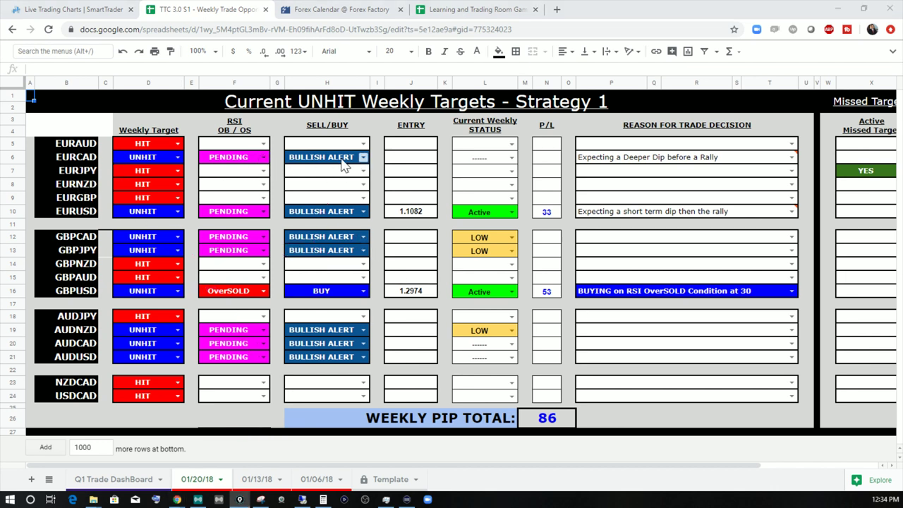
left_click(178, 157)
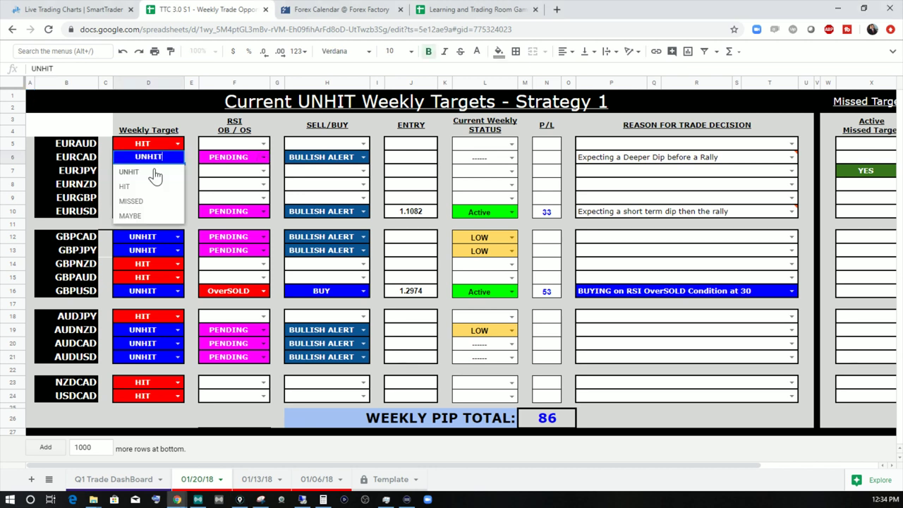
left_click(147, 186)
left_click_drag(238, 158, 331, 158)
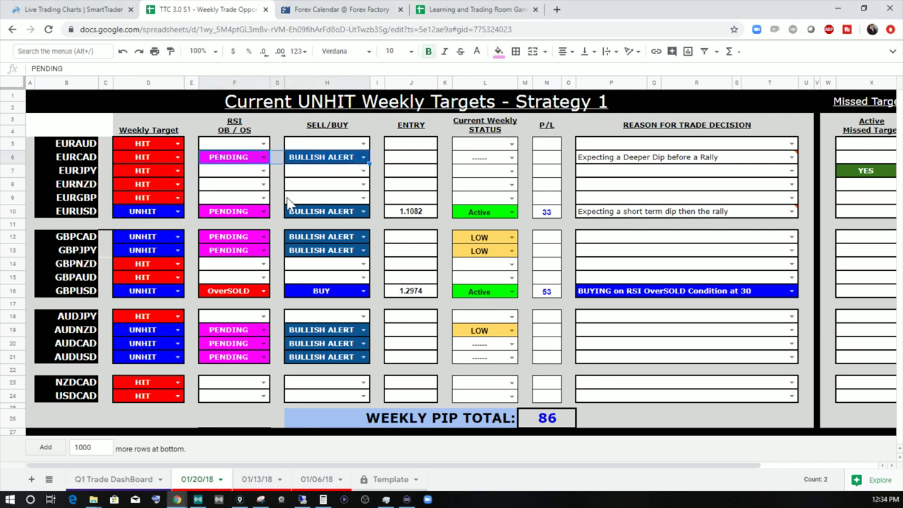
key("Delete")
left_click(420, 162)
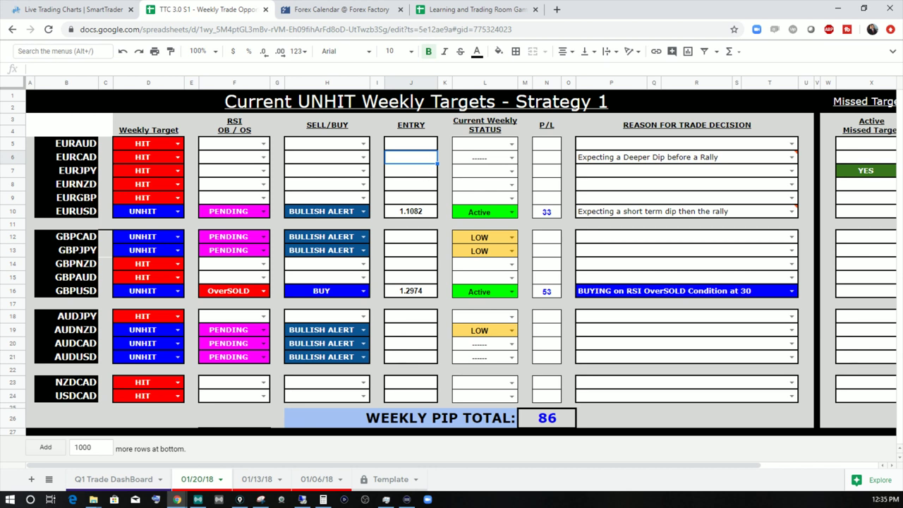
key("ctrl+z")
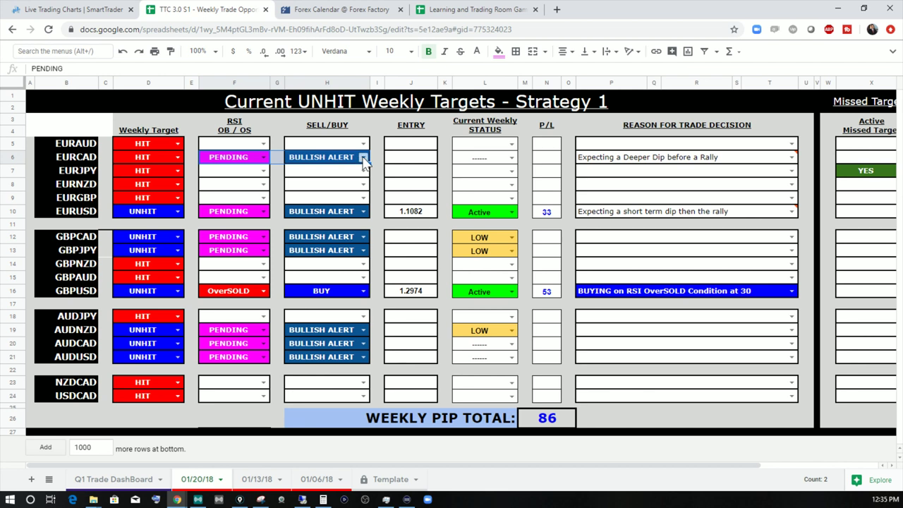
Set EURCAD's Current Weekly Status to Canceled and recheck the pair's hourly chart around January 21.
left_click(511, 158)
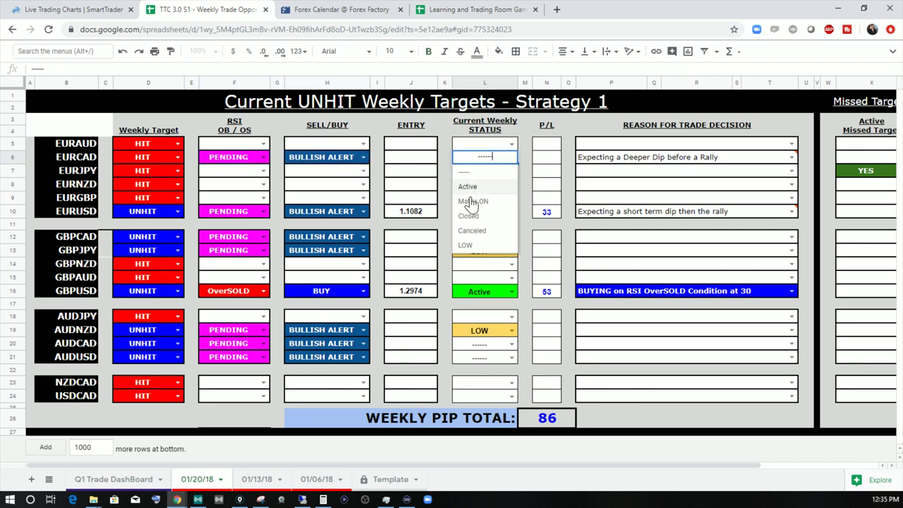
left_click(478, 231)
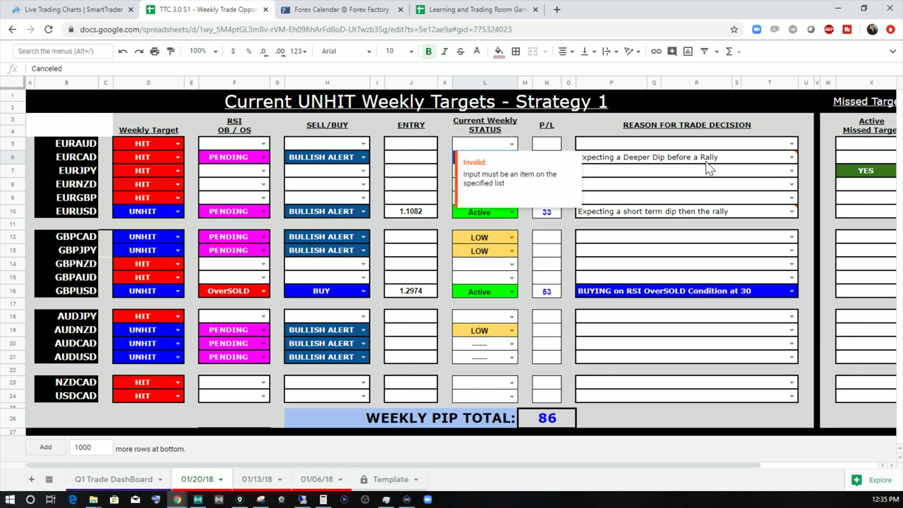
left_click(92, 9)
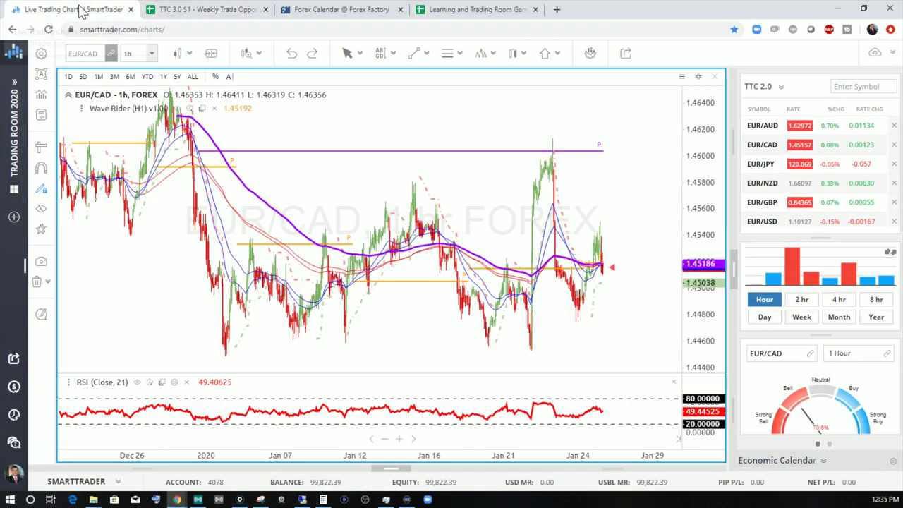
scroll(414, 290, "up", 3)
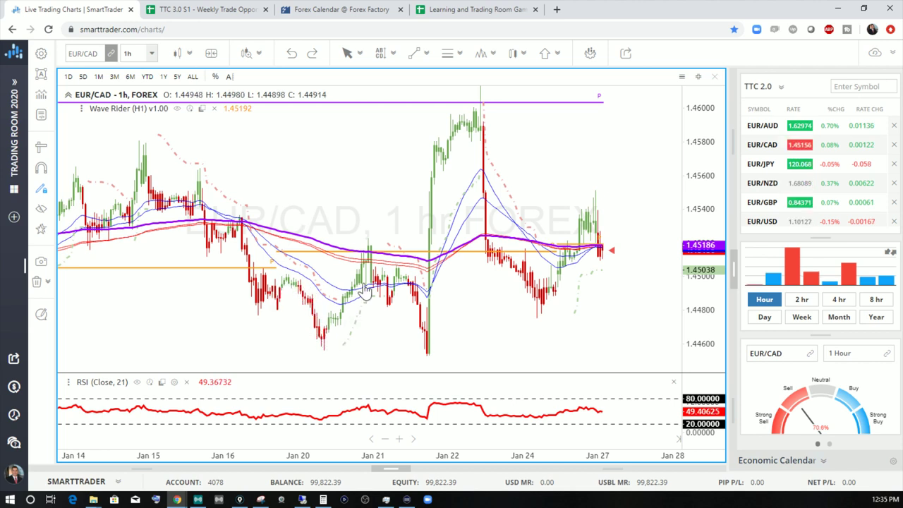
left_click(204, 14)
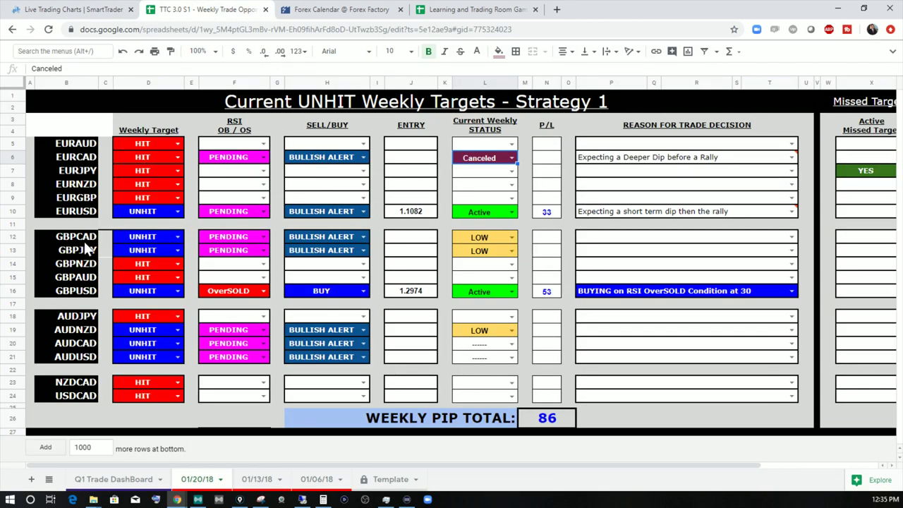
Switch to the SmartTrader charts and display GBP/CAD from the TTC 2.0 watchlist, with room after the latest candle.
left_click(77, 8)
scroll(772, 197, "down", 3)
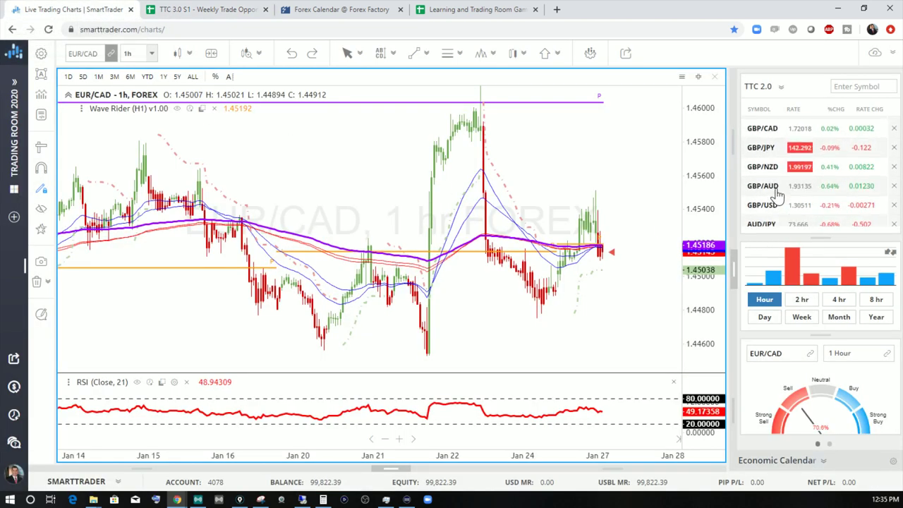
scroll(763, 153, "up", 2)
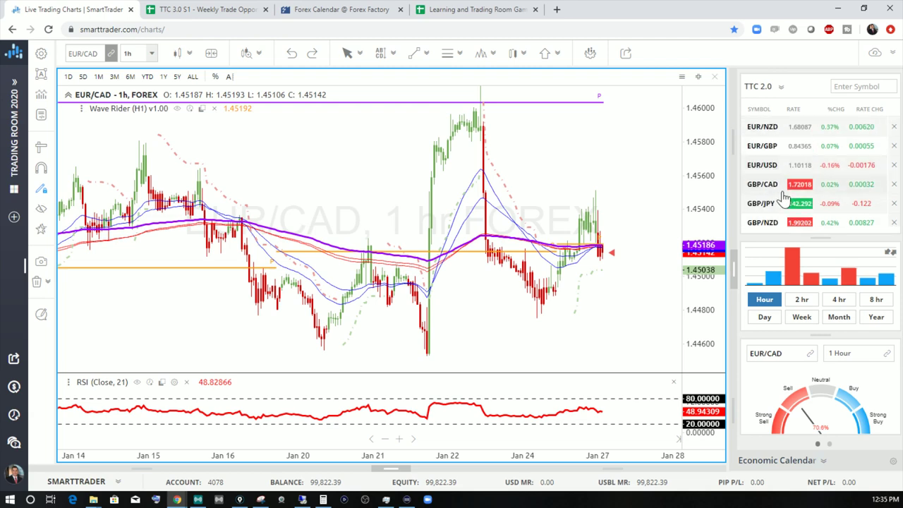
left_click(762, 186)
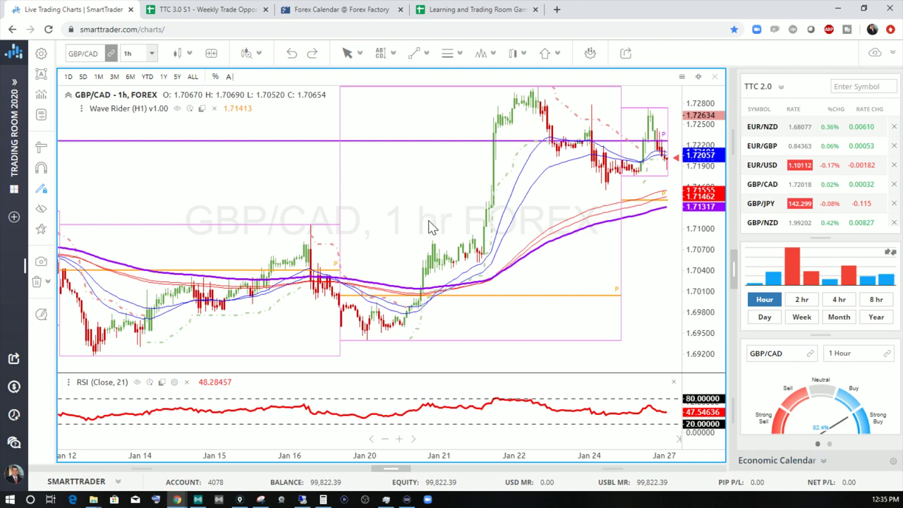
left_click_drag(459, 216, 381, 223)
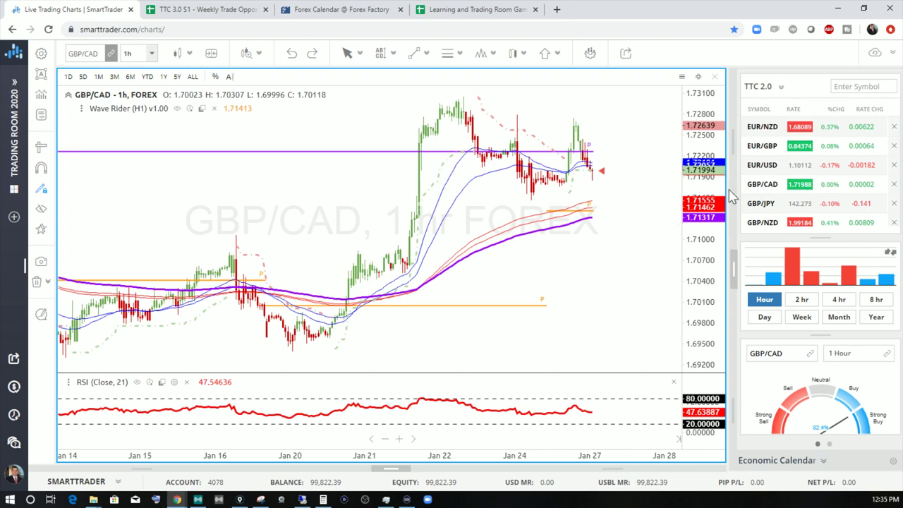
Display the GBP/JPY chart, and in the weekly targets spreadsheet set the GBPCAD and GBPJPY Current Weekly Status to Canceled.
key("Down")
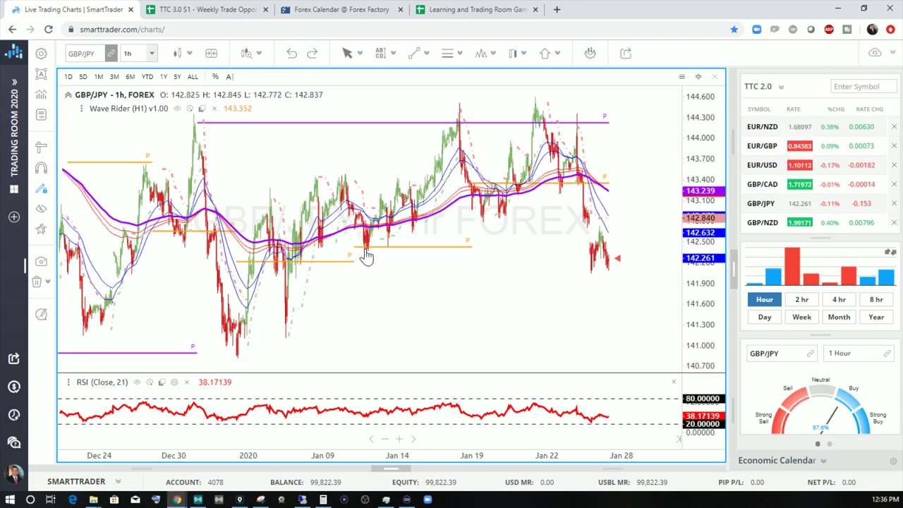
left_click(202, 9)
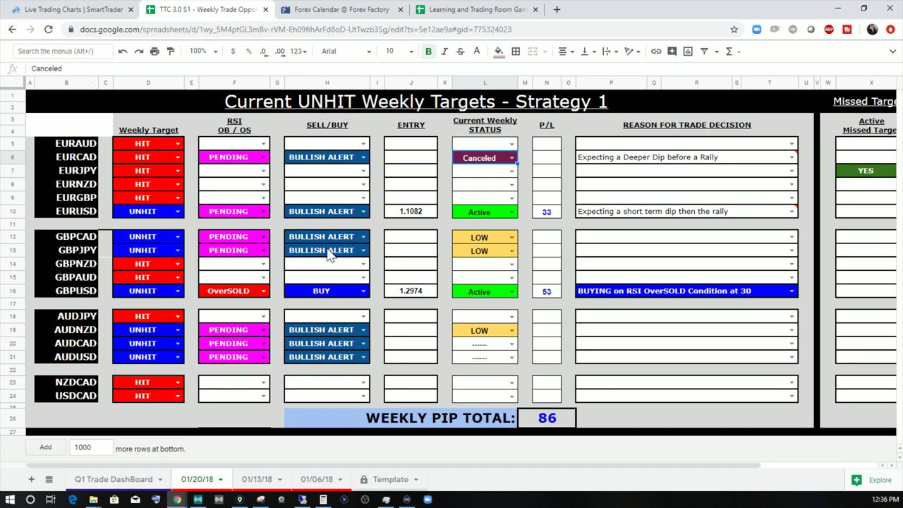
left_click(511, 238)
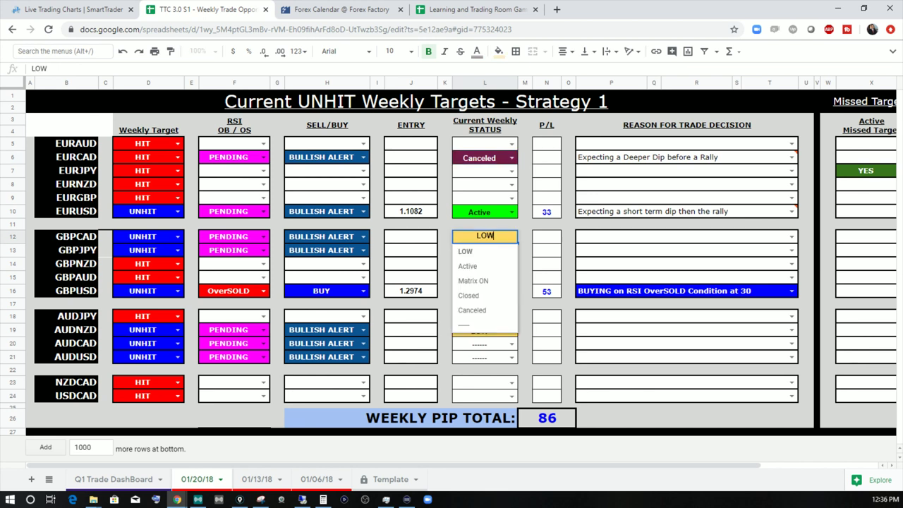
left_click(477, 315)
left_click(511, 251)
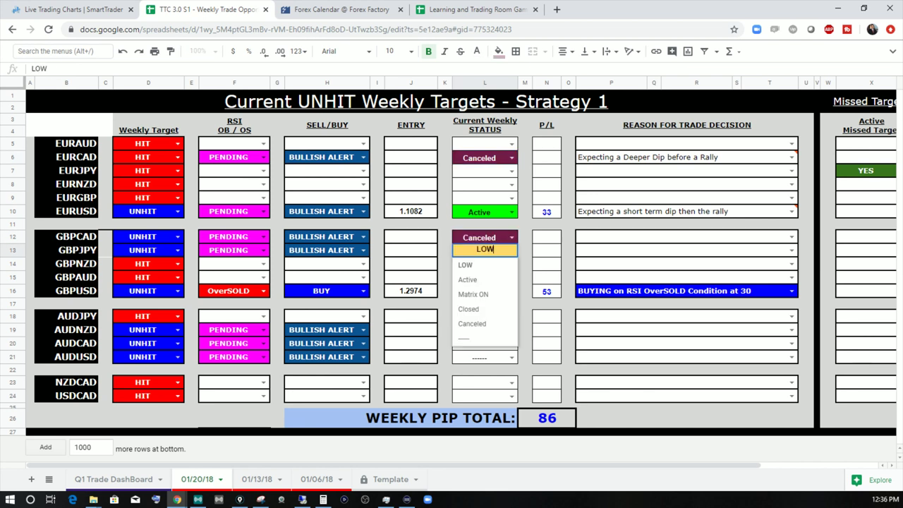
left_click(481, 324)
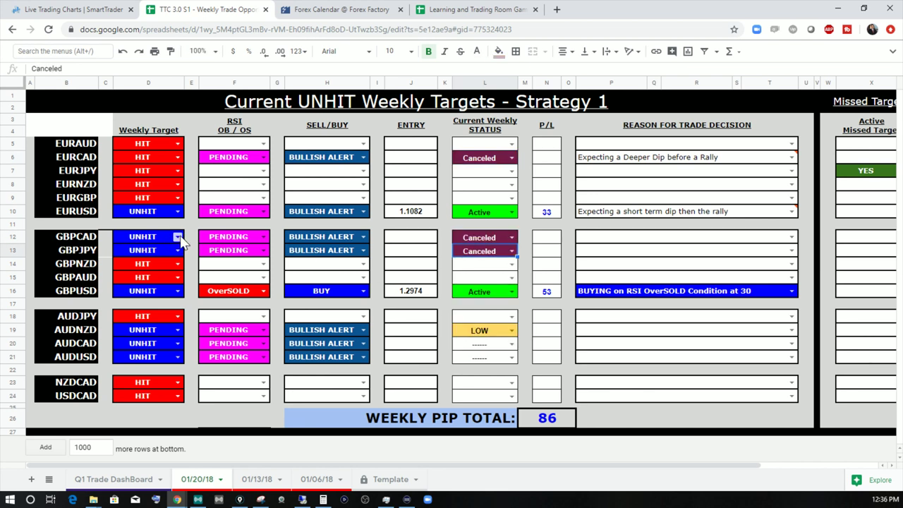
Set the Weekly Target of GBPCAD and GBPJPY to HIT.
left_click(178, 237)
left_click(141, 265)
left_click(180, 252)
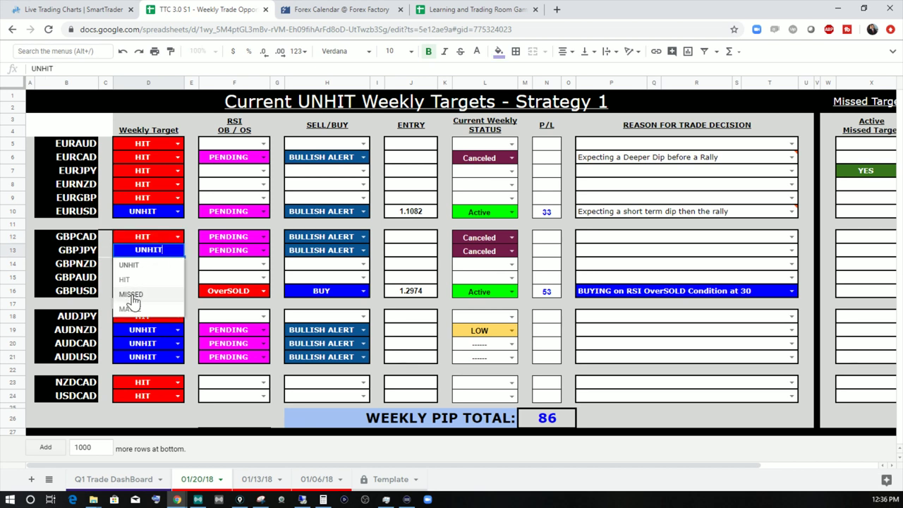
left_click(135, 280)
left_click(599, 252)
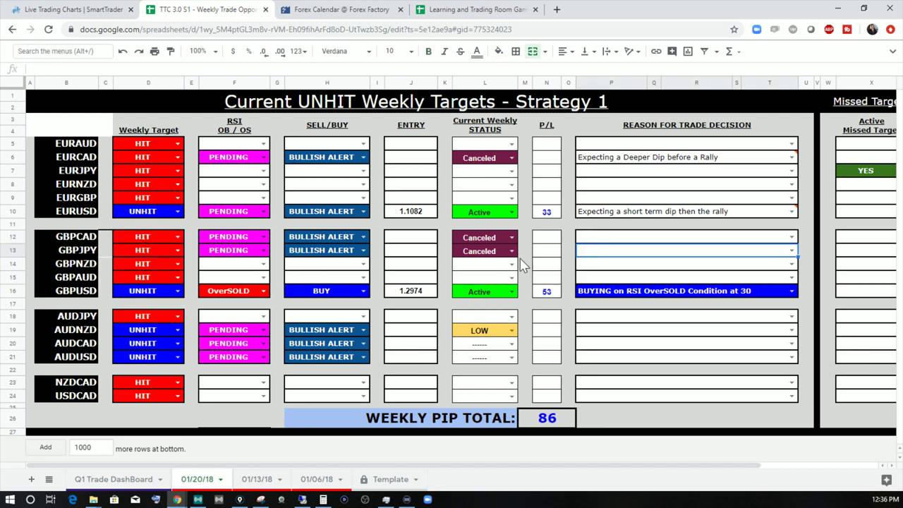
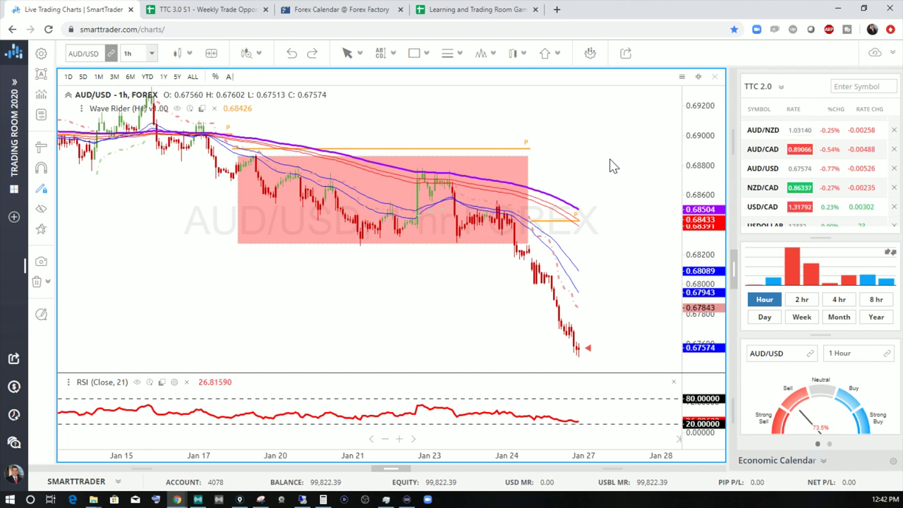
Review the AUD/USD hourly chart around the shaded January 20–24 range and compare it with the AUD rows of the weekly targets spreadsheet.
left_click_drag(605, 172, 591, 161)
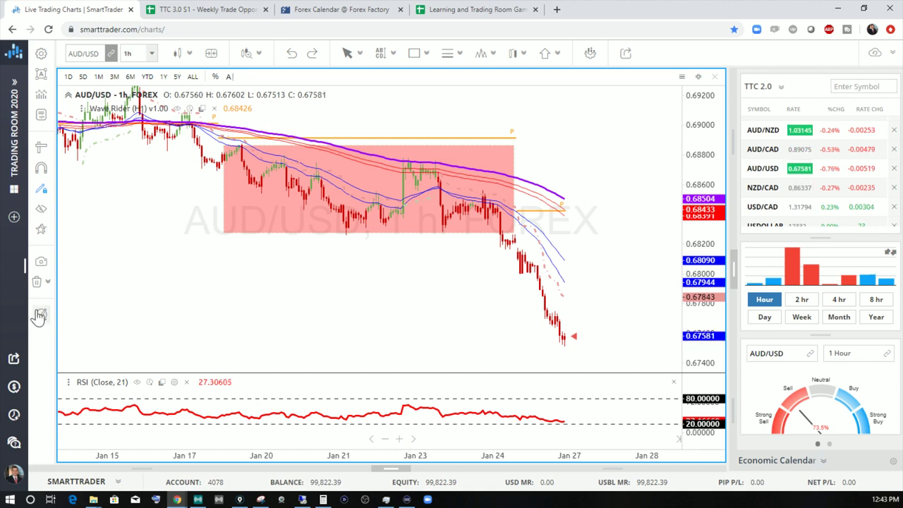
left_click_drag(302, 297, 340, 297)
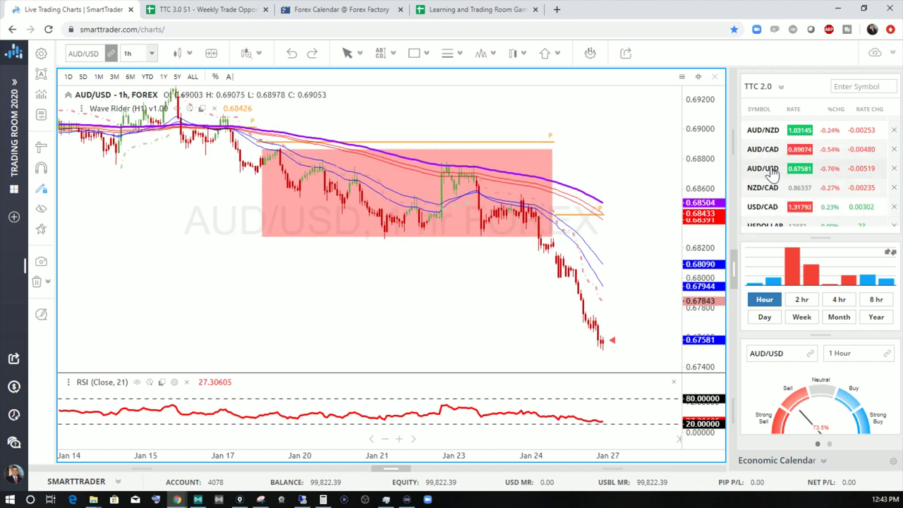
left_click(190, 10)
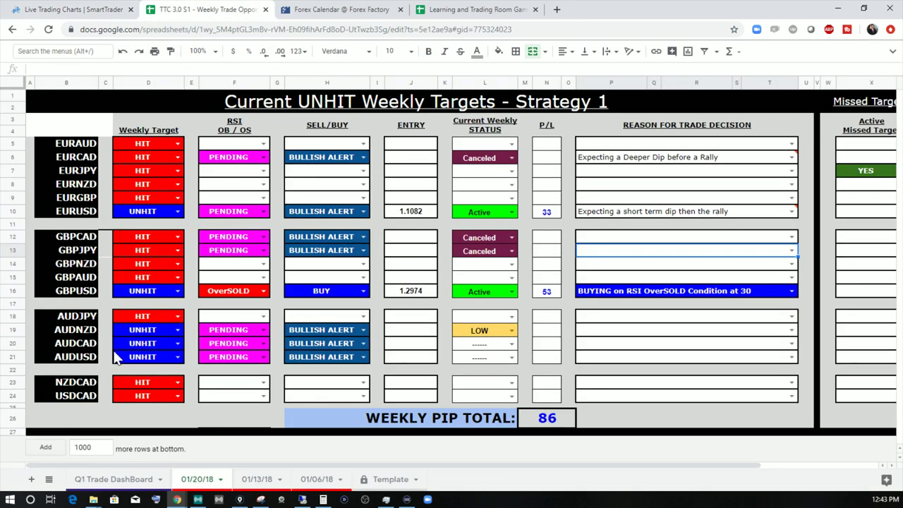
left_click(178, 330)
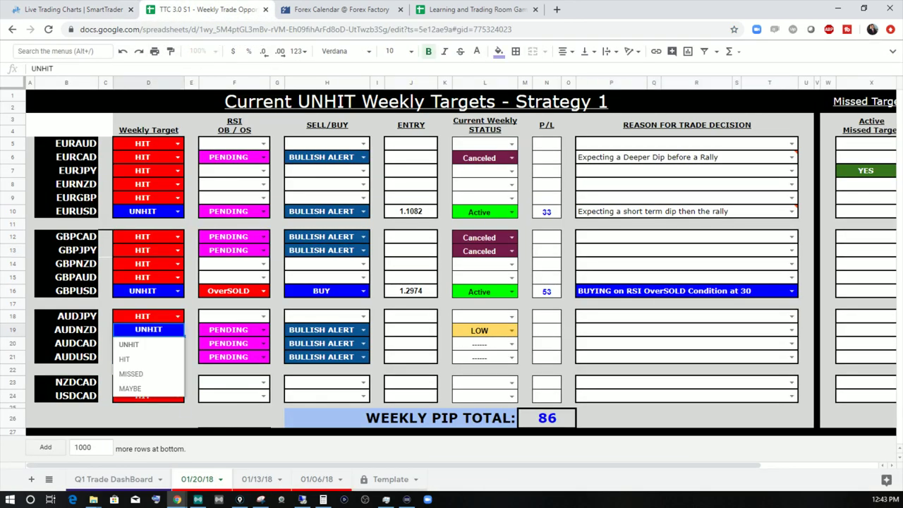
left_click(59, 337)
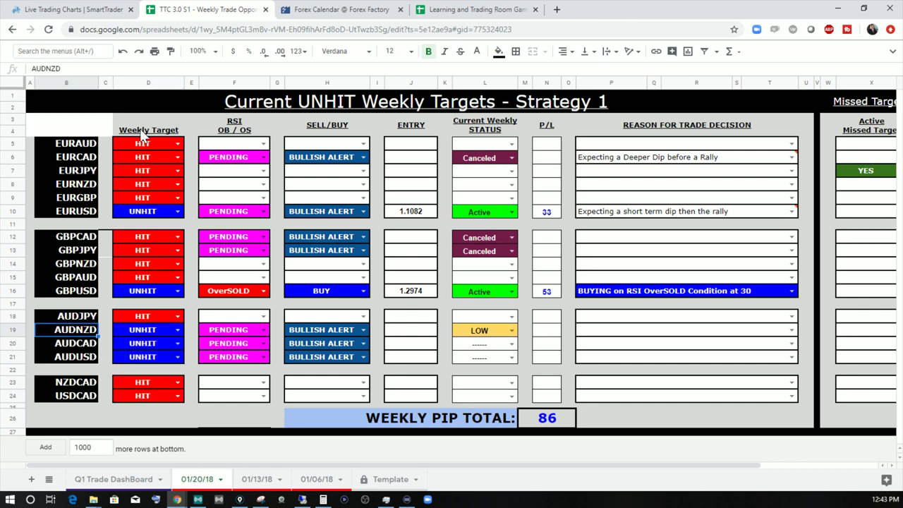
left_click(65, 8)
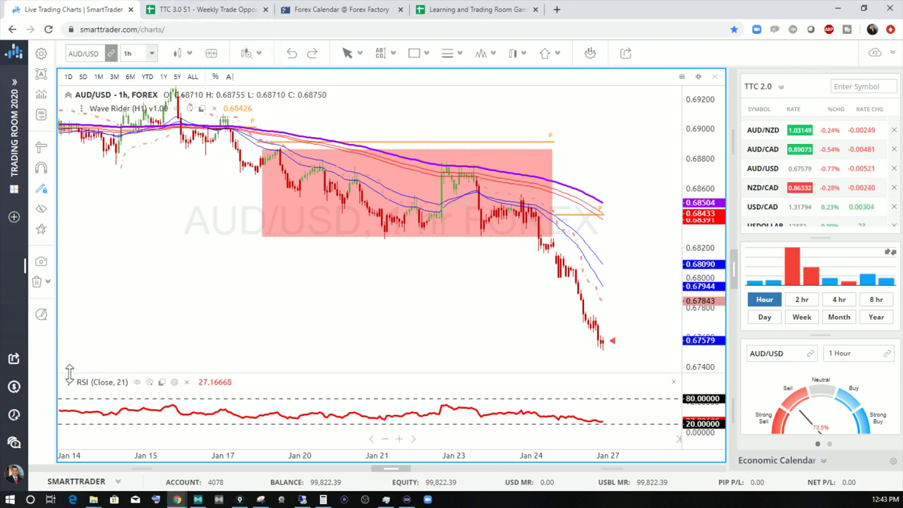
In the weekly targets spreadsheet, set AUDUSD's Current Weekly Status to Canceled and its SELL/BUY value to NO TRADE.
left_click(191, 9)
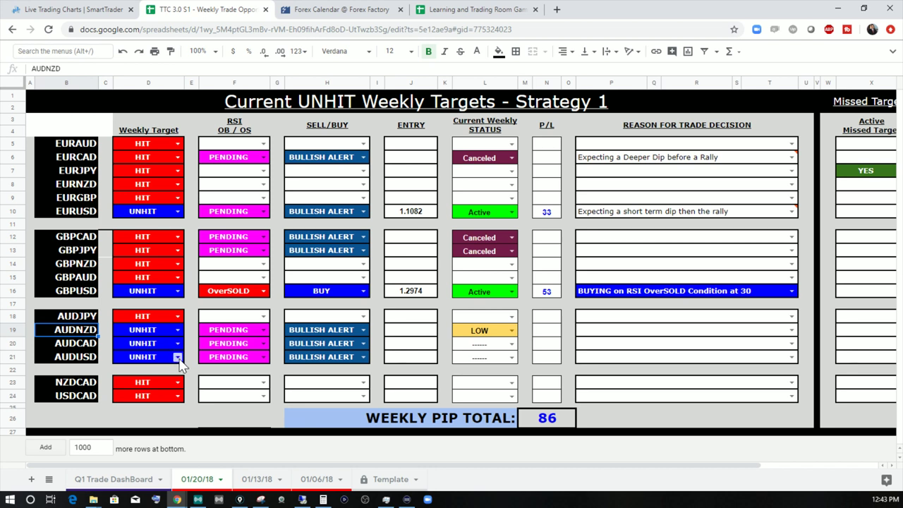
left_click(511, 357)
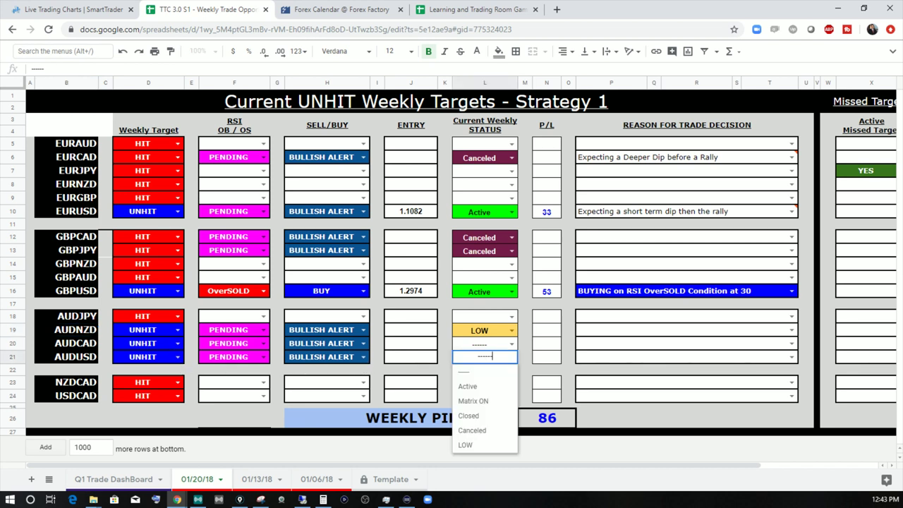
left_click(478, 429)
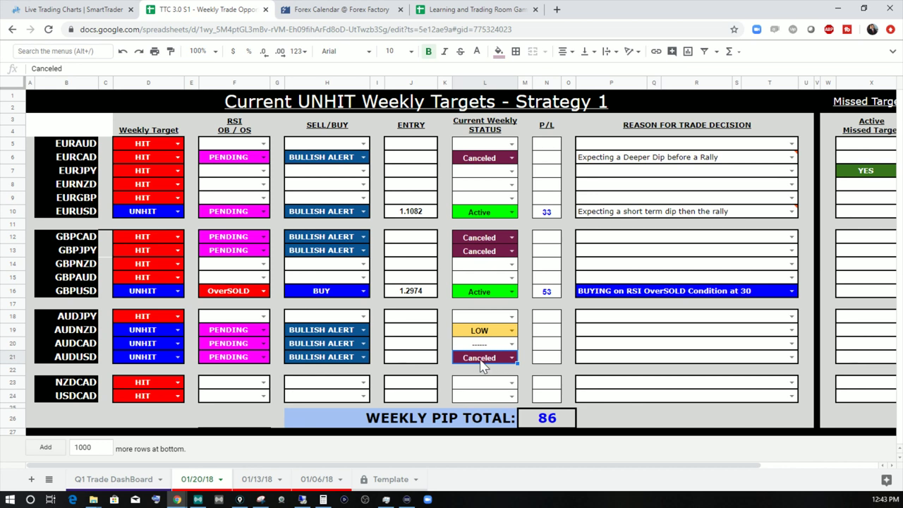
left_click(363, 357)
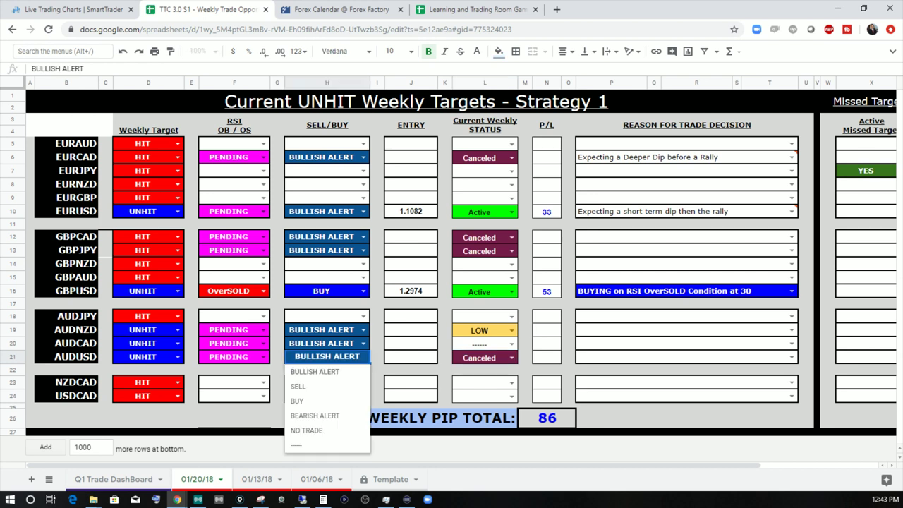
left_click(318, 431)
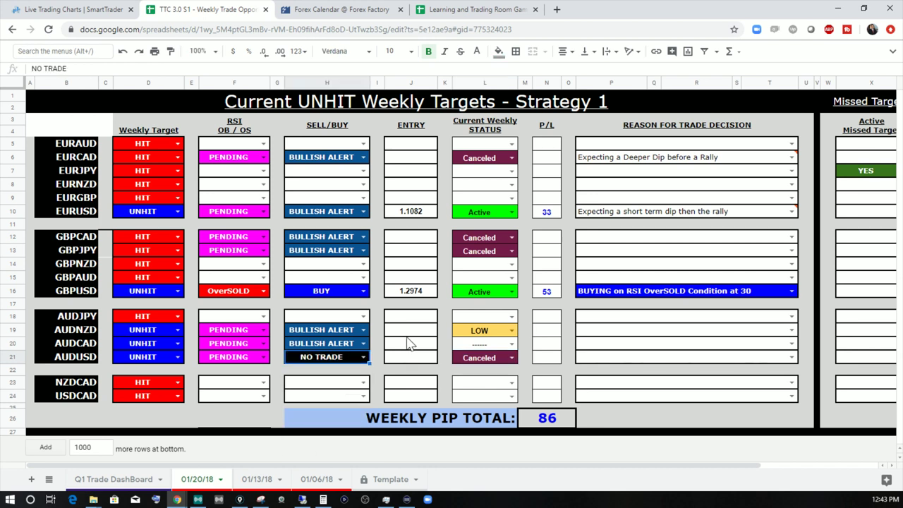
Set the SELL/BUY value of GBPJPY, GBPCAD and EURCAD to NO TRADE.
left_click(363, 250)
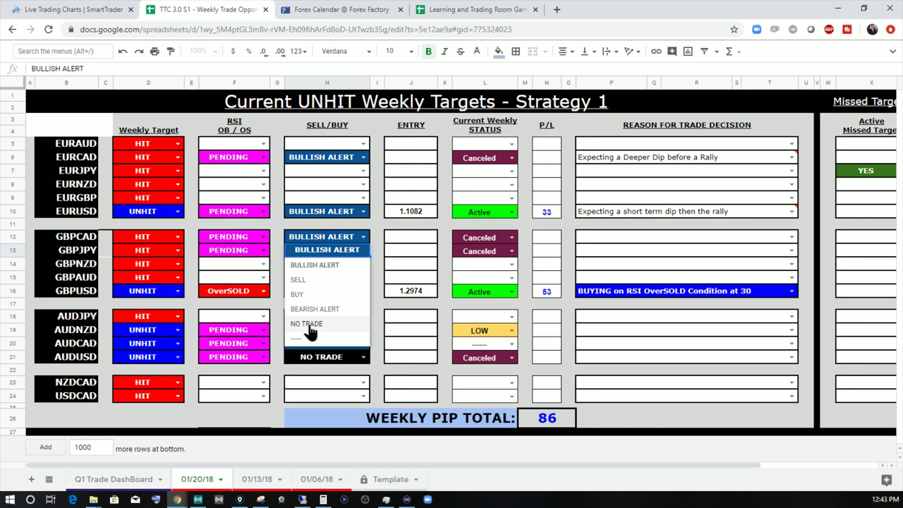
left_click(309, 324)
left_click(363, 236)
left_click(310, 310)
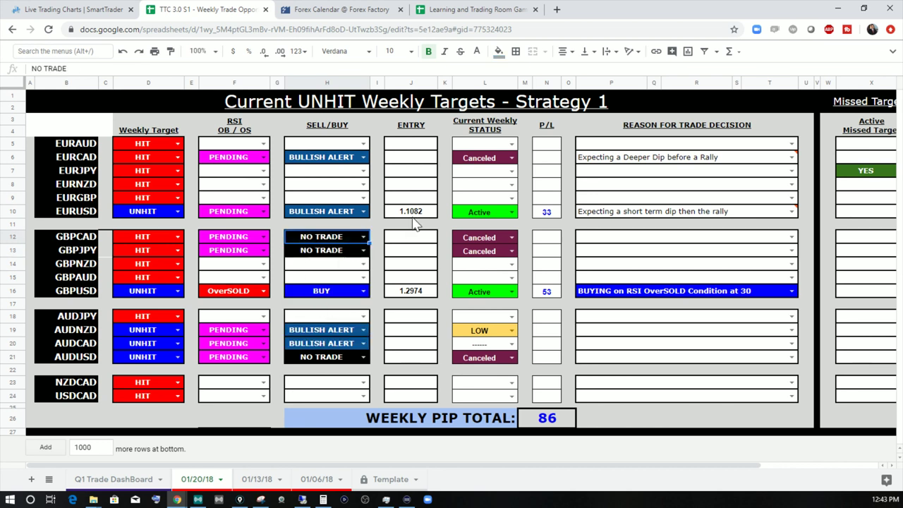
left_click(363, 157)
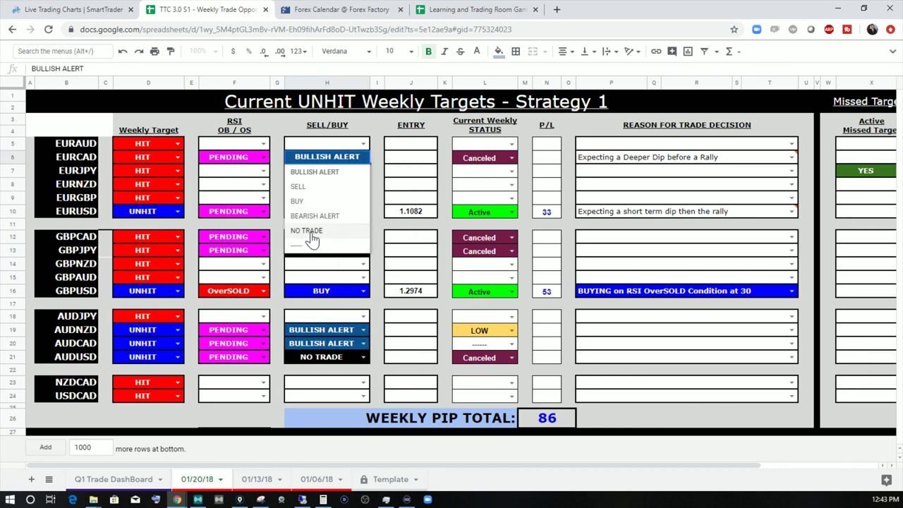
left_click(312, 234)
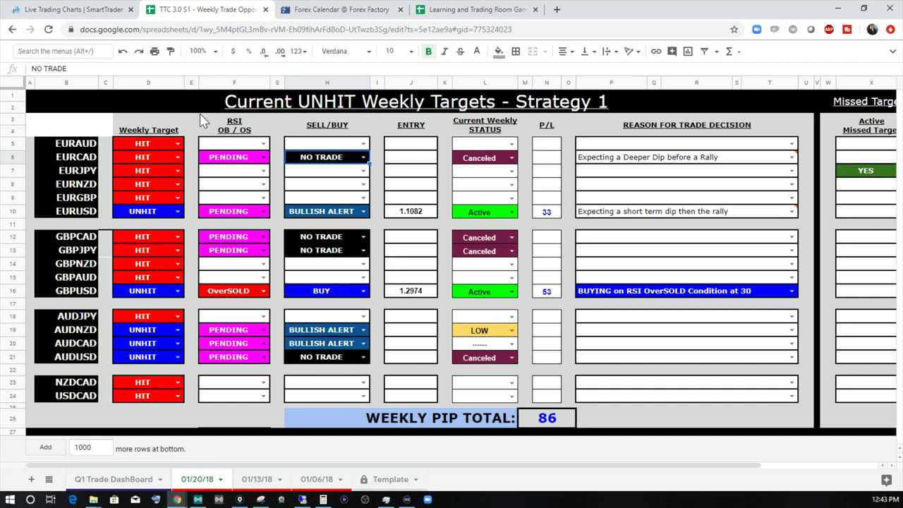
Check the AUD/CAD and AUD/NZD hourly charts in SmartTrader, and set both pairs' SELL/BUY value to NO TRADE in the spreadsheet.
left_click(77, 10)
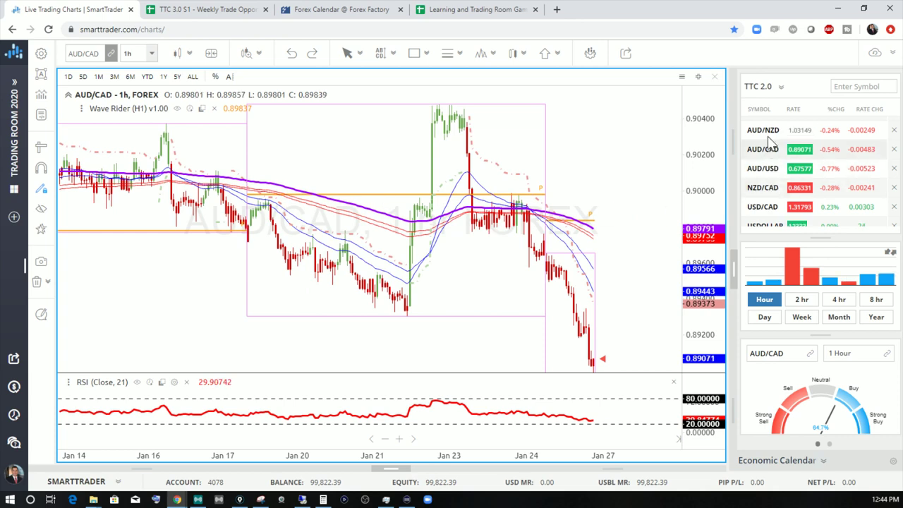
left_click(767, 132)
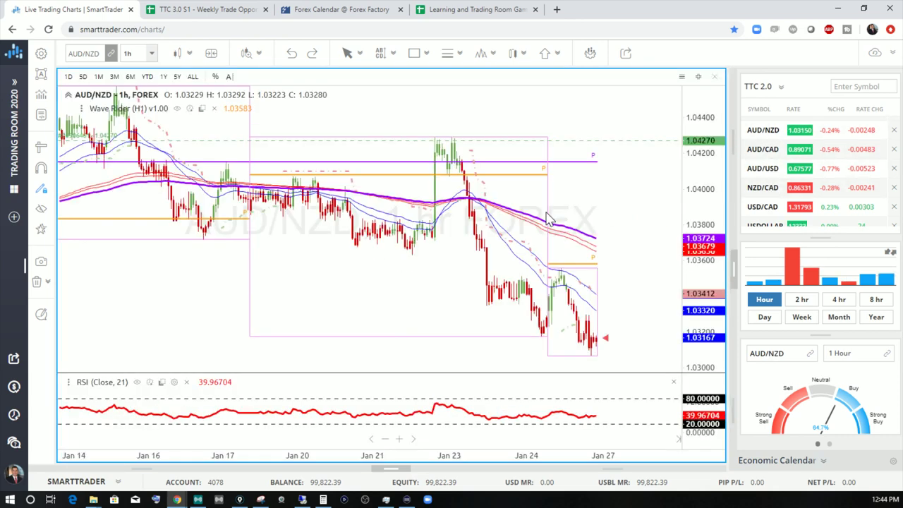
left_click(208, 10)
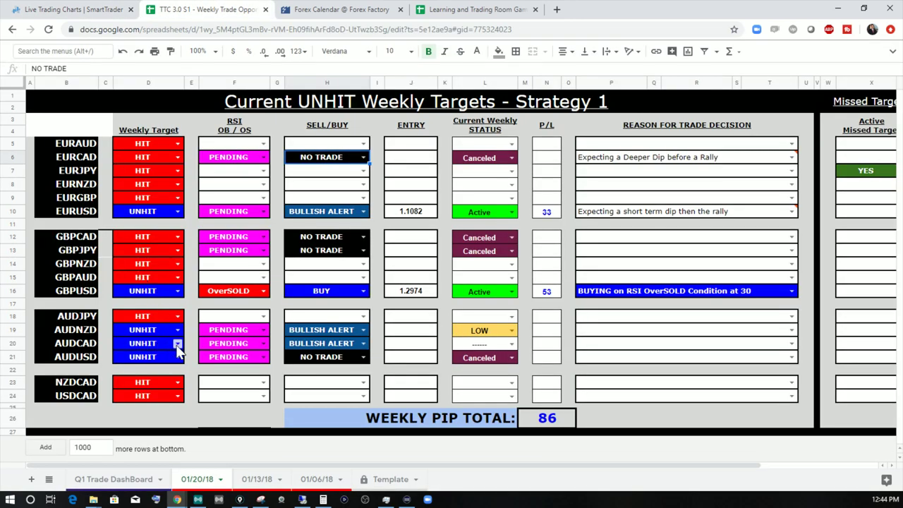
left_click(364, 343)
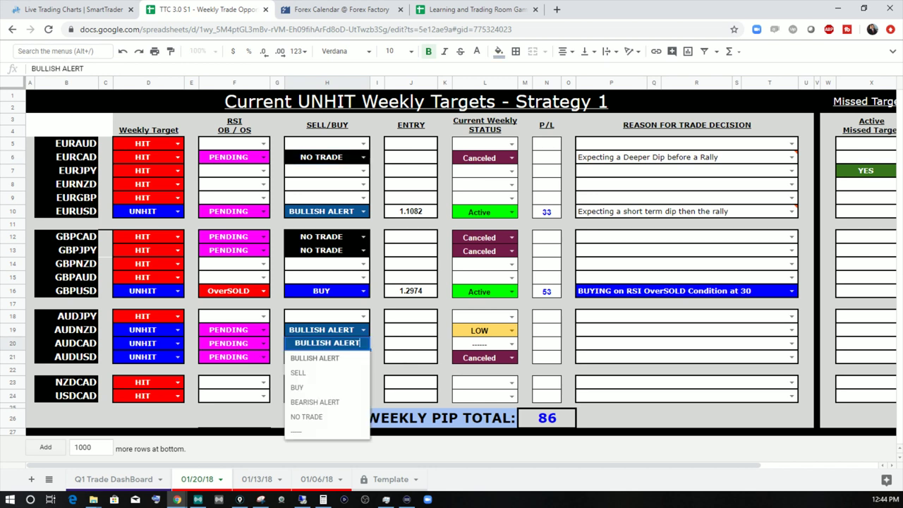
left_click(308, 418)
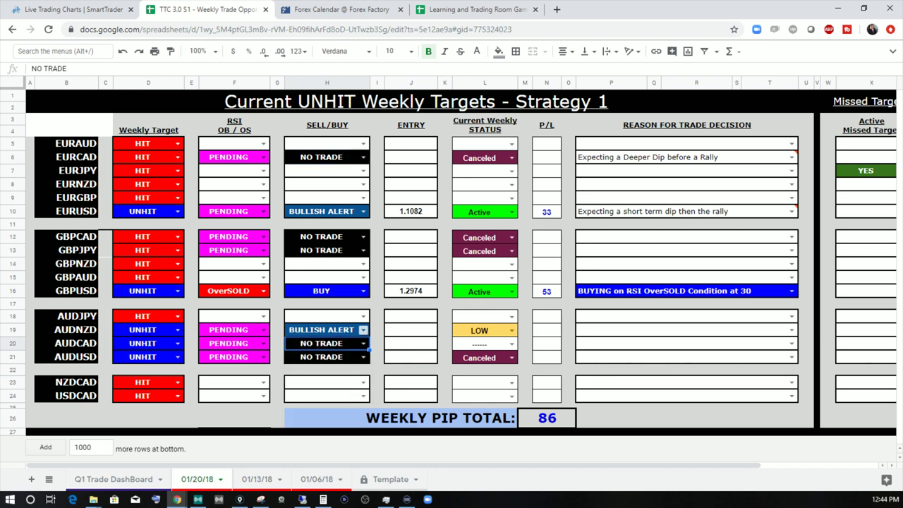
left_click(363, 329)
left_click(305, 403)
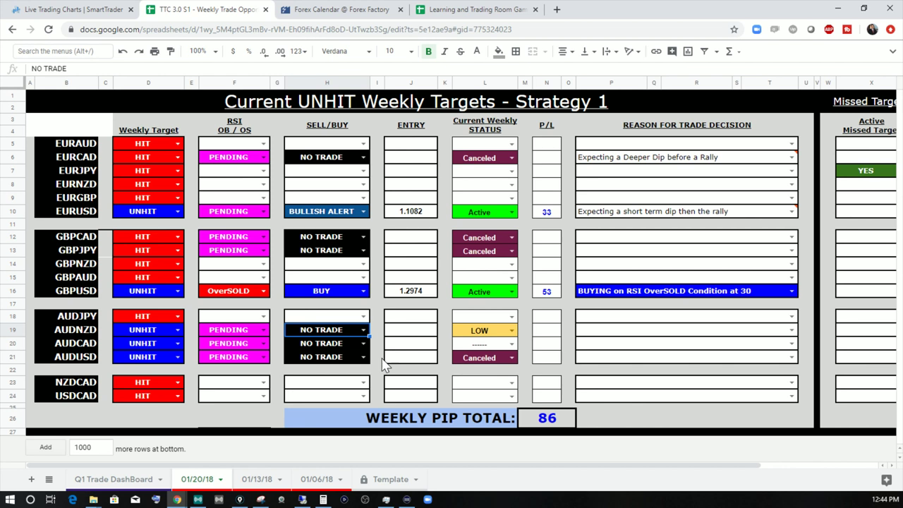
Set the Current Weekly Status of GBPCAD and GBPJPY to LOW.
left_click(553, 331)
left_click(509, 335)
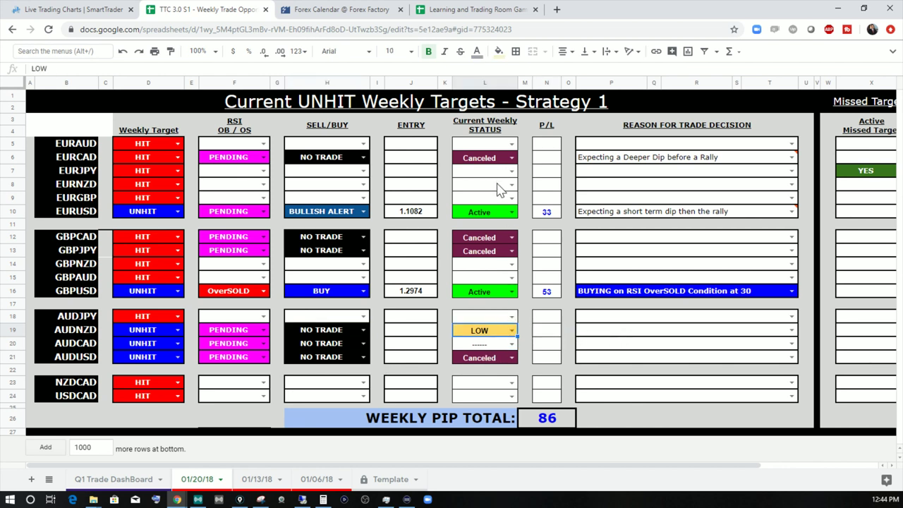
left_click(510, 238)
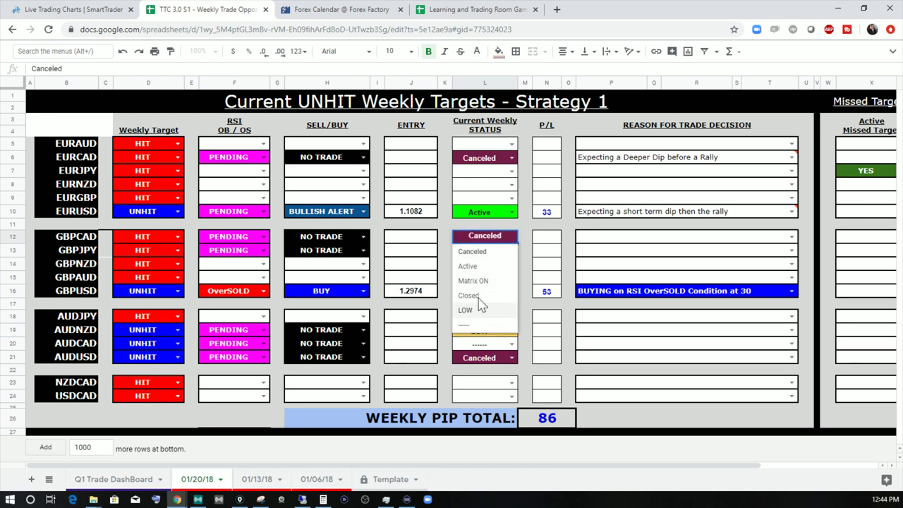
left_click(480, 308)
left_click(512, 251)
left_click(480, 323)
left_click(686, 316)
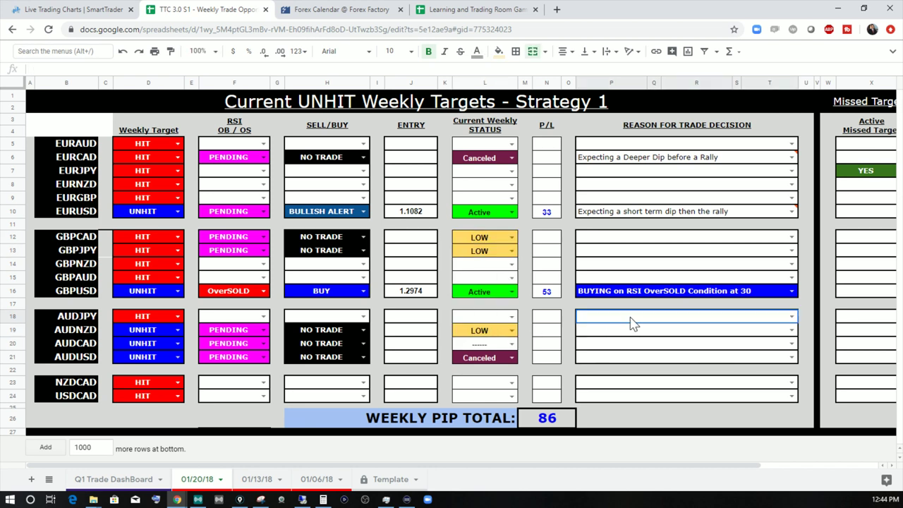
left_click(686, 251)
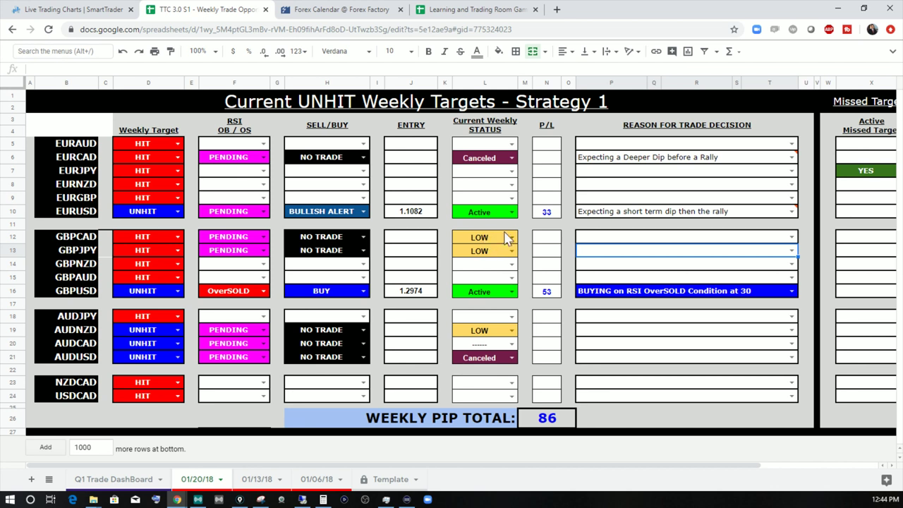
Check the P/L entries of the two active trades, EURUSD and GBPUSD.
left_click(549, 214)
left_click(548, 292)
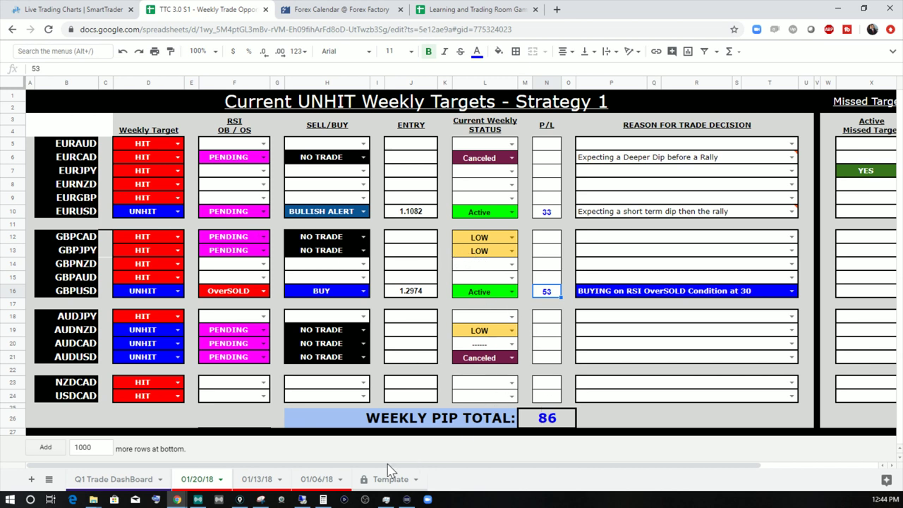
left_click(201, 468)
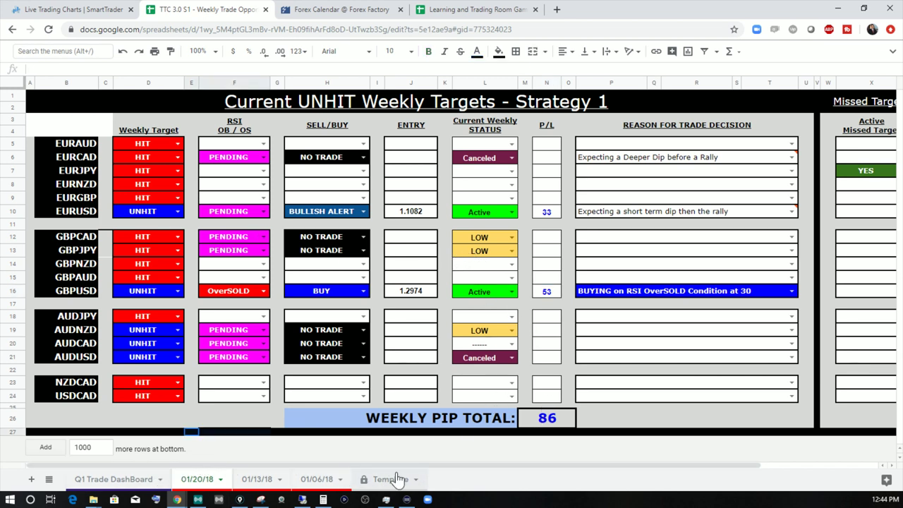
Check the Missed Target Open Positions section, then try to freeze the sheet's columns up to column B.
left_click_drag(636, 465, 767, 467)
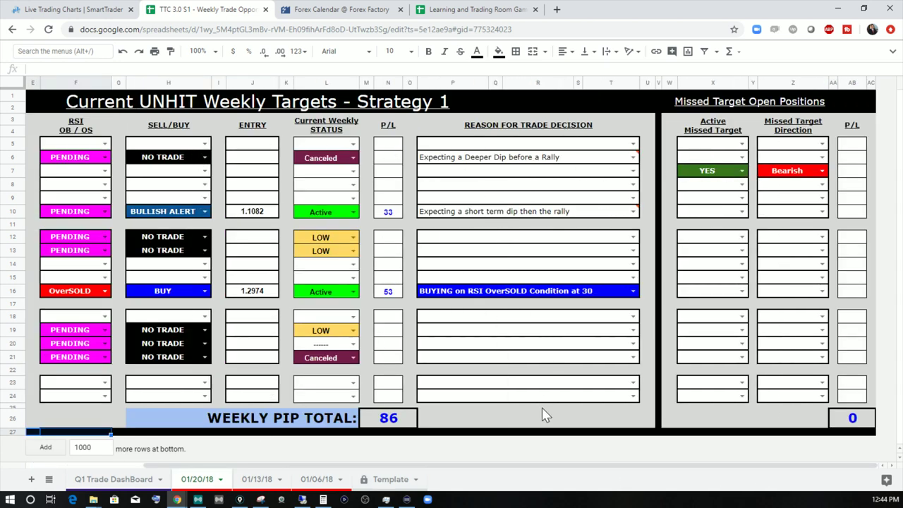
left_click_drag(530, 469, 210, 317)
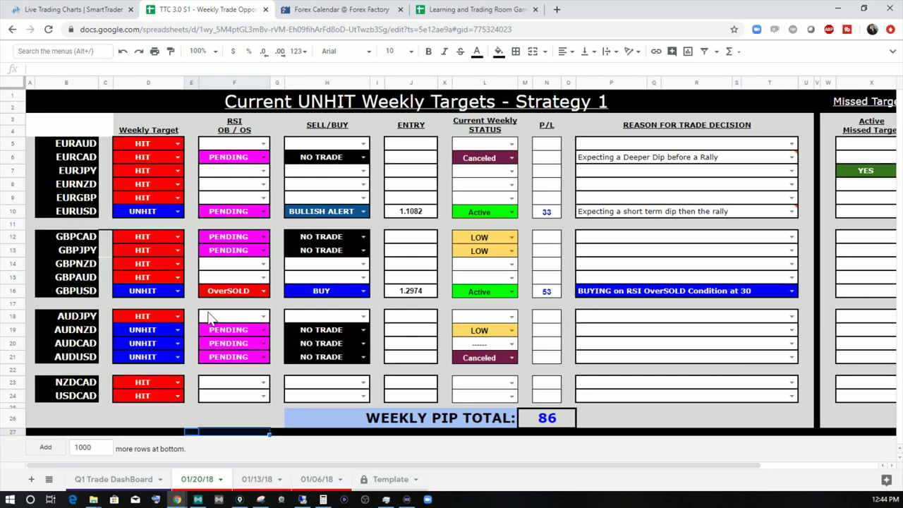
right_click(76, 88)
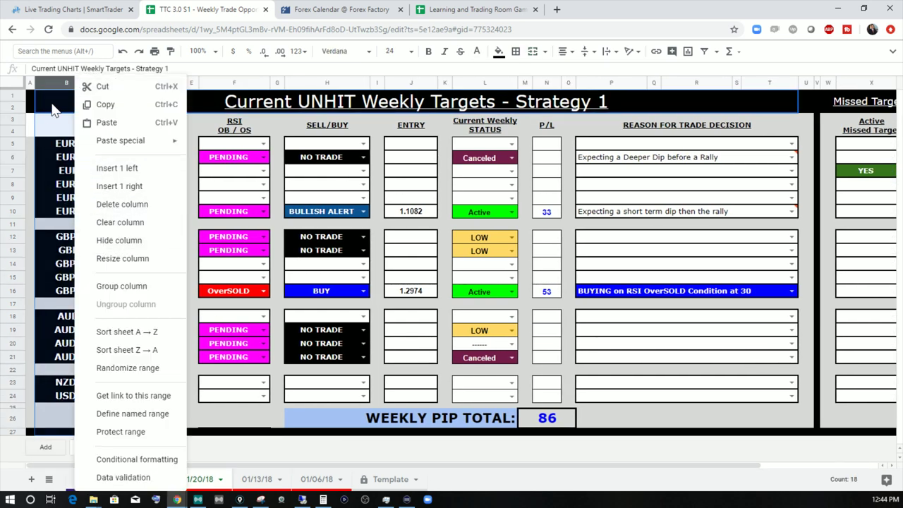
key("Escape")
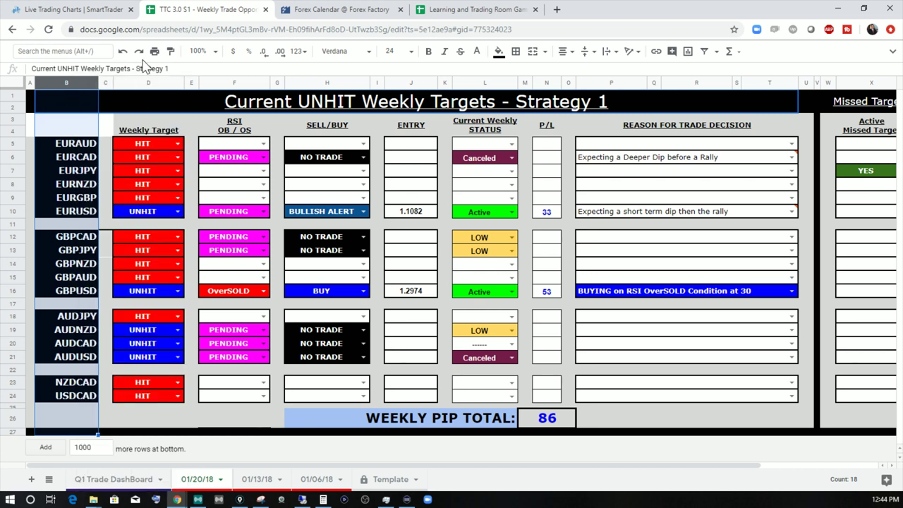
left_click(892, 51)
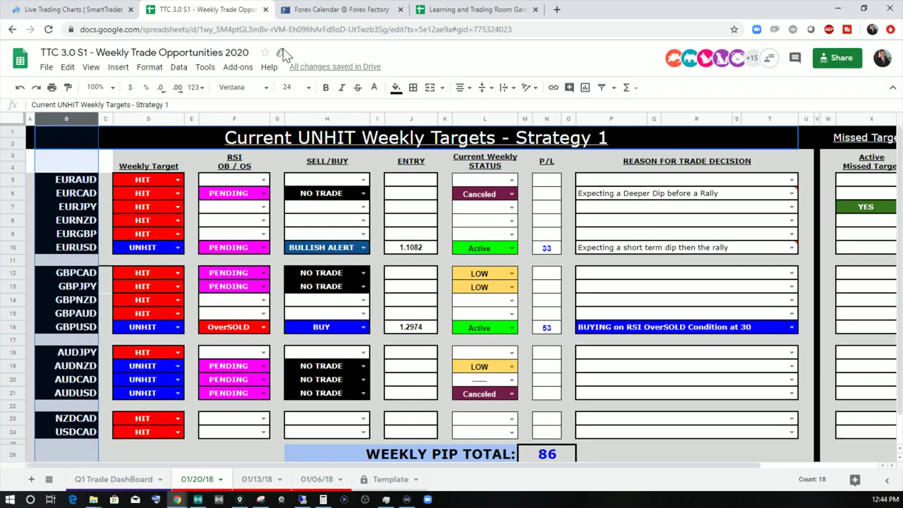
left_click(91, 67)
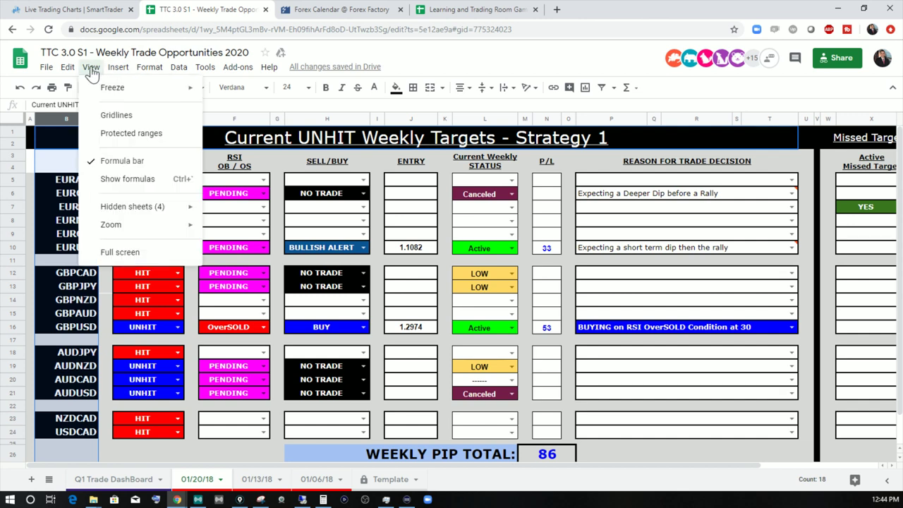
mouse_move(168, 92)
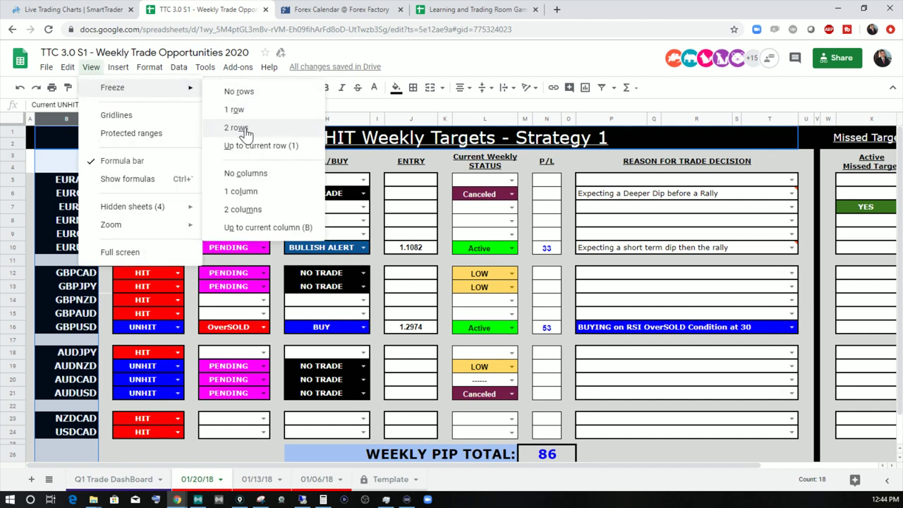
left_click(262, 227)
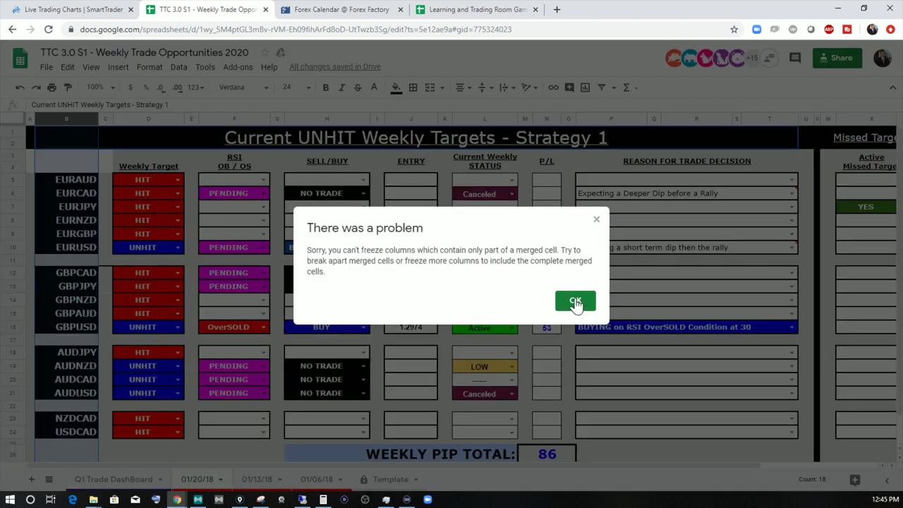
left_click(576, 302)
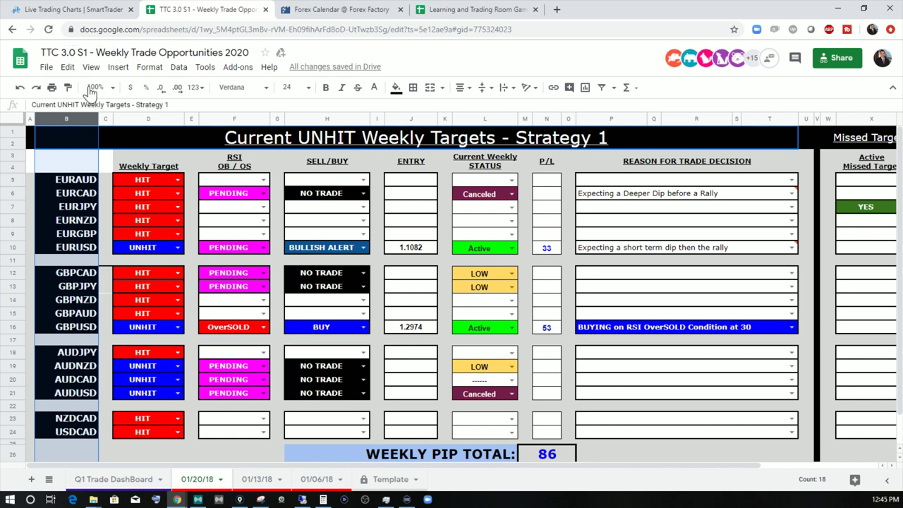
left_click(141, 143)
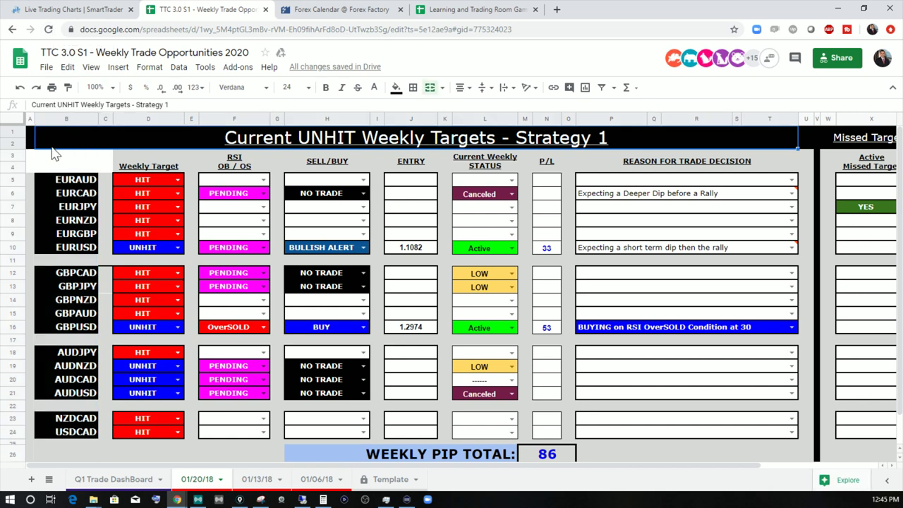
Set the 01/20/18 sheet's zoom to 85%.
left_click(77, 10)
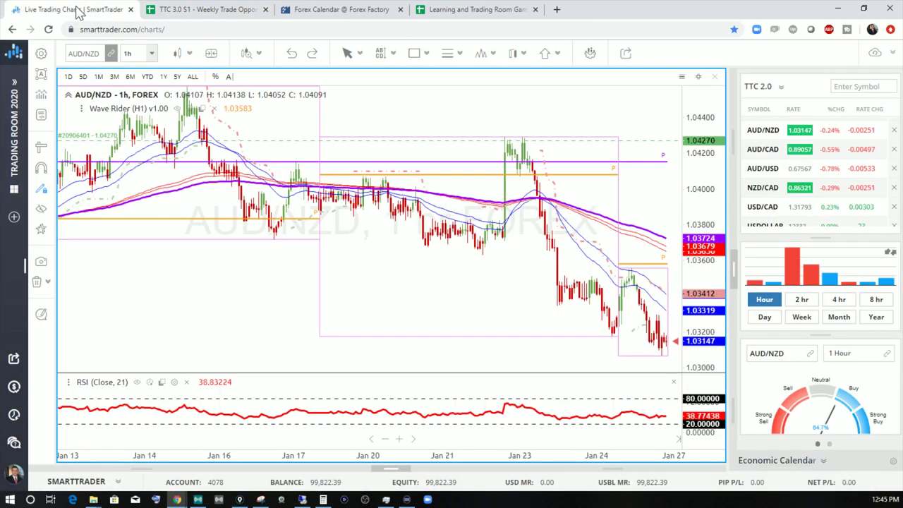
left_click(204, 9)
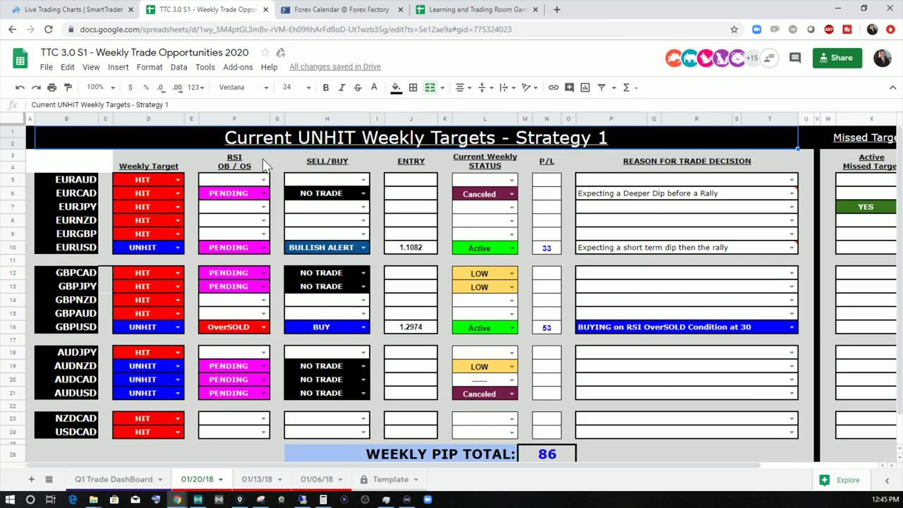
left_click(692, 357)
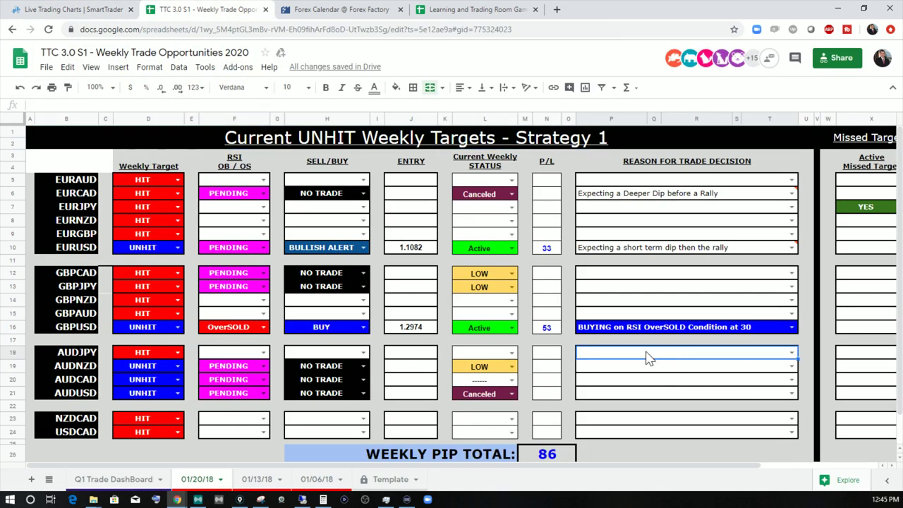
left_click(111, 88)
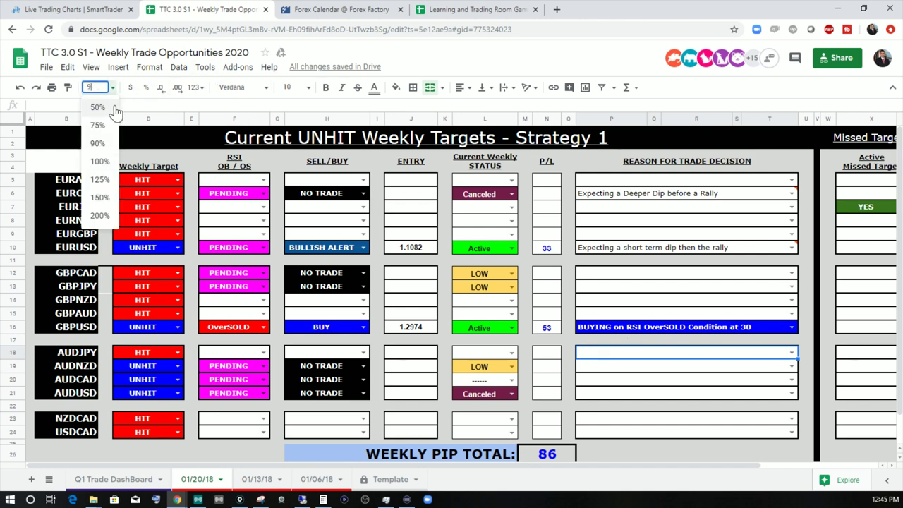
key("Return")
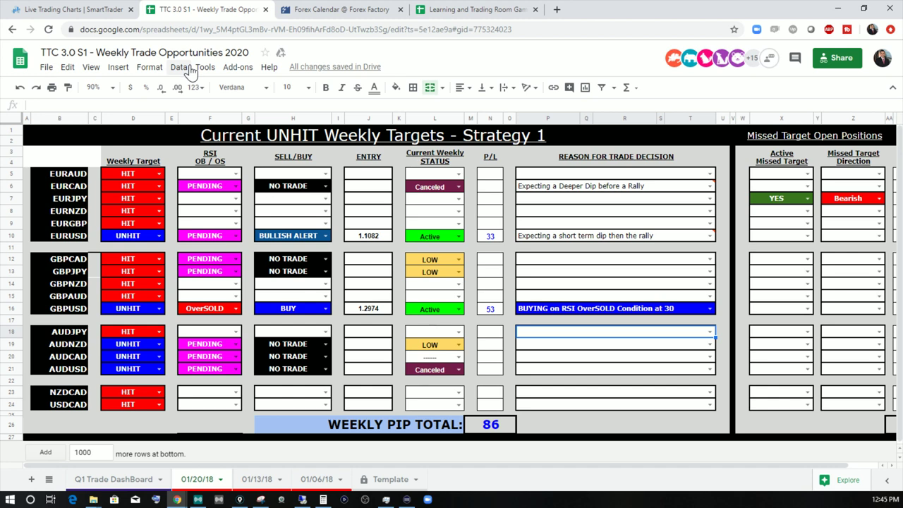
left_click(112, 87)
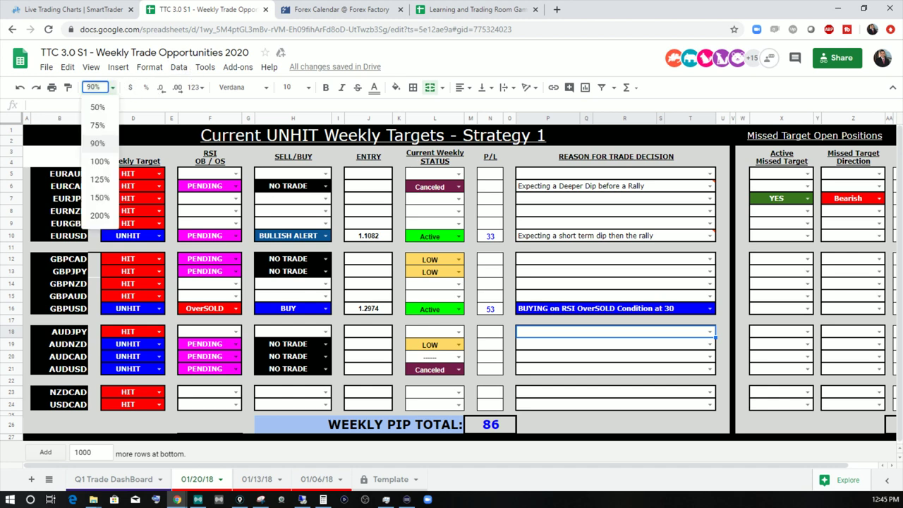
key("Return")
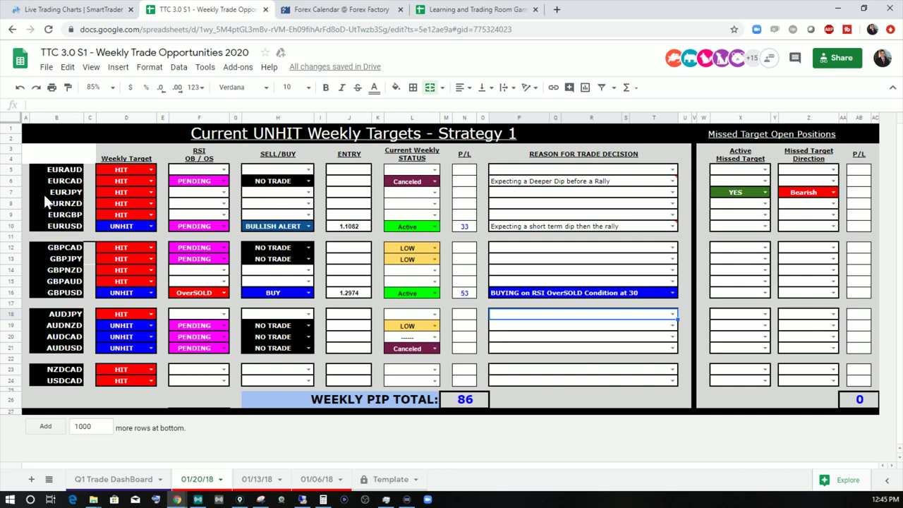
Open the EUR/JPY hourly chart in SmartTrader and examine its price history and recent decline against the pivot levels.
left_click(88, 9)
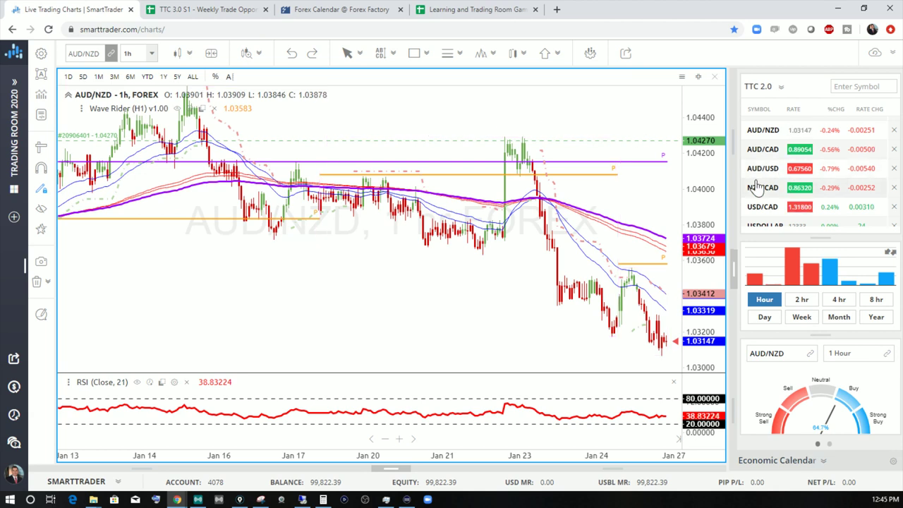
scroll(762, 182, "down", 3)
left_click(760, 165)
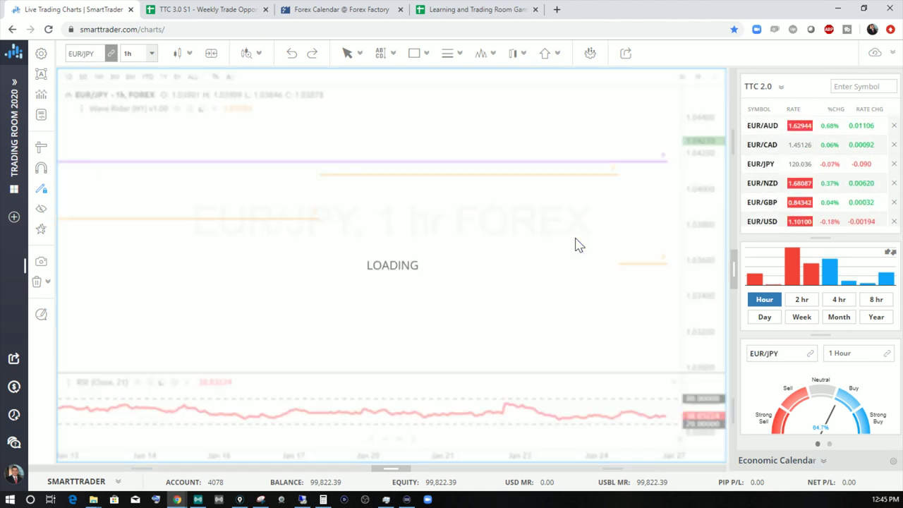
scroll(454, 256, "down", 5)
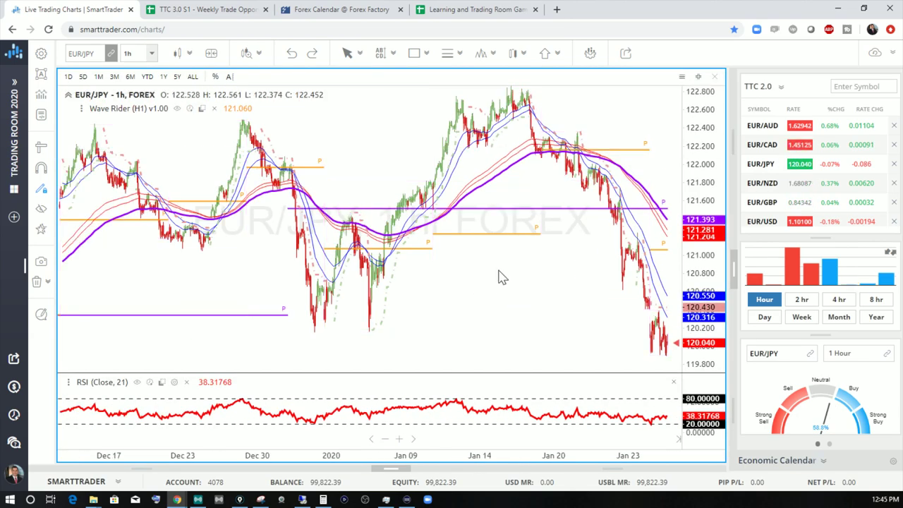
scroll(444, 287, "down", 5)
scroll(440, 289, "down", 5)
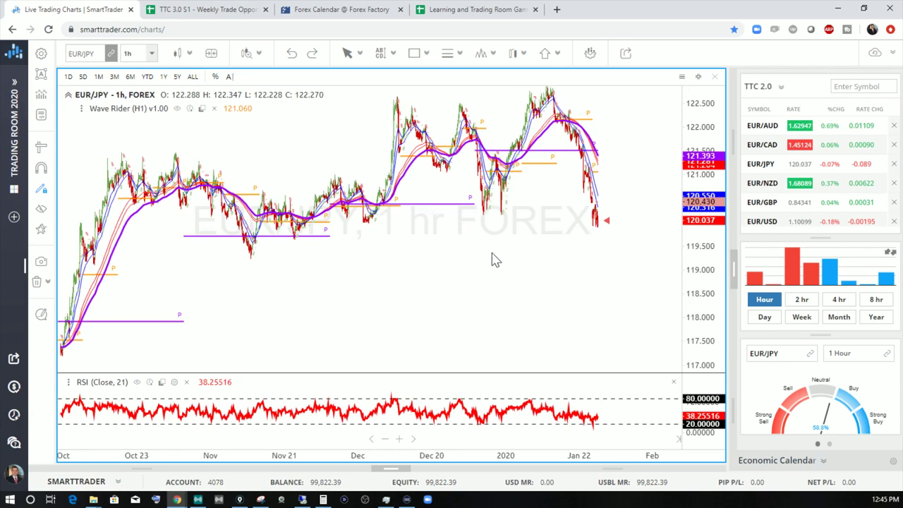
scroll(497, 276, "up", 8)
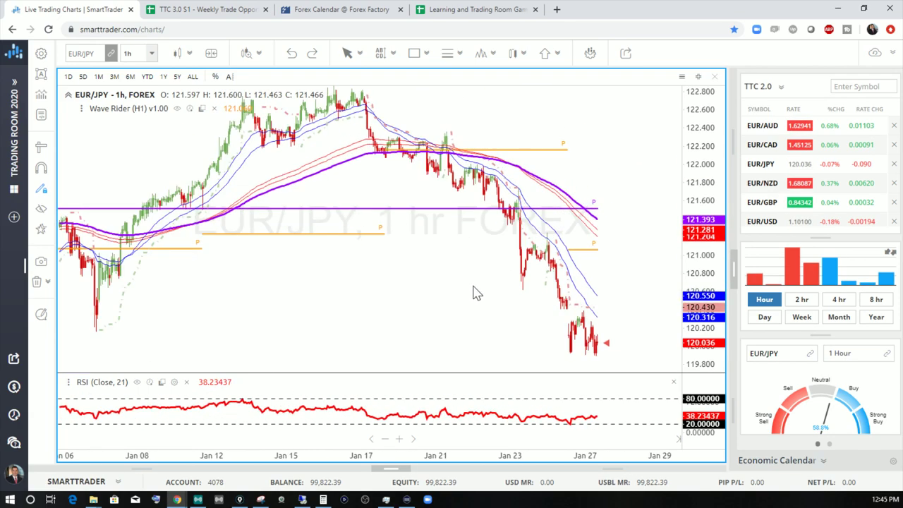
left_click_drag(582, 263, 481, 240)
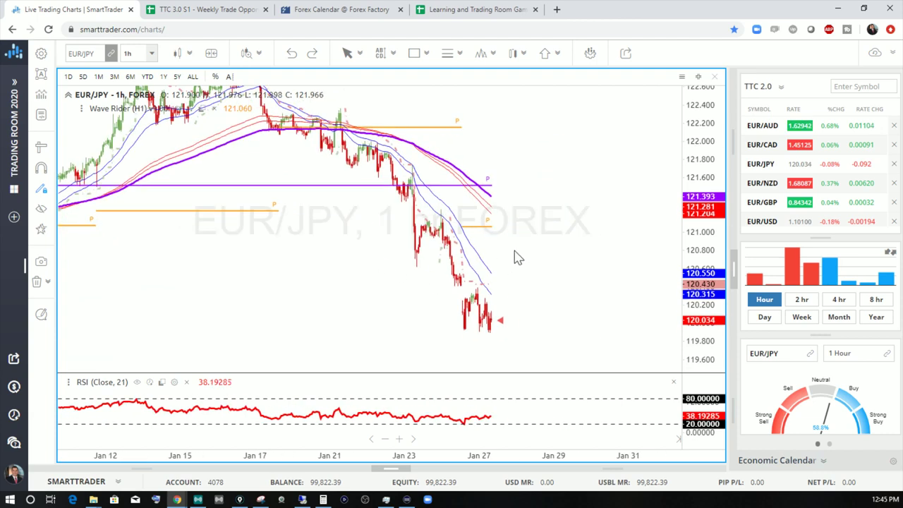
scroll(439, 157, "up", 2)
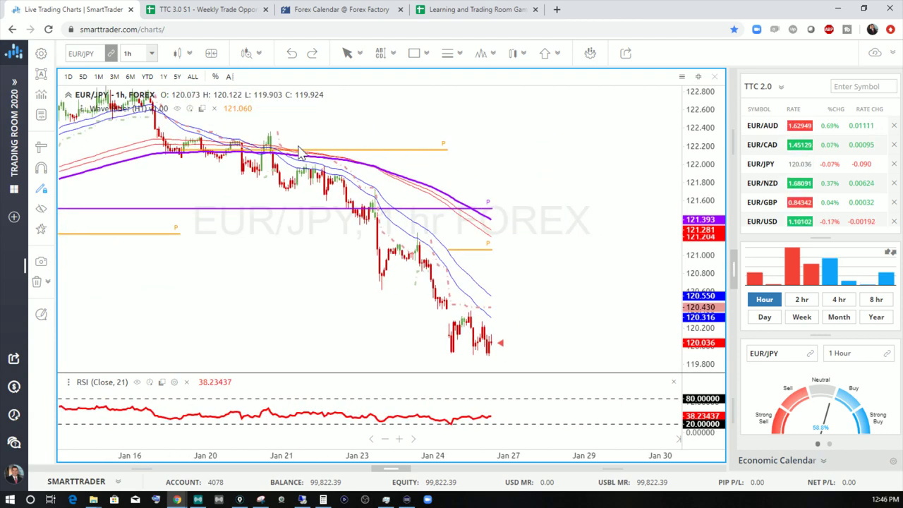
scroll(348, 134, "down", 2)
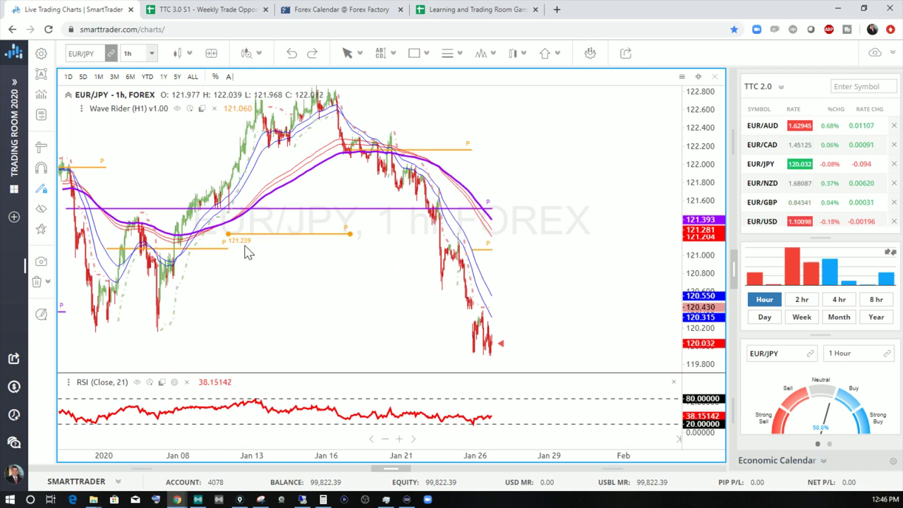
left_click_drag(297, 272, 347, 262)
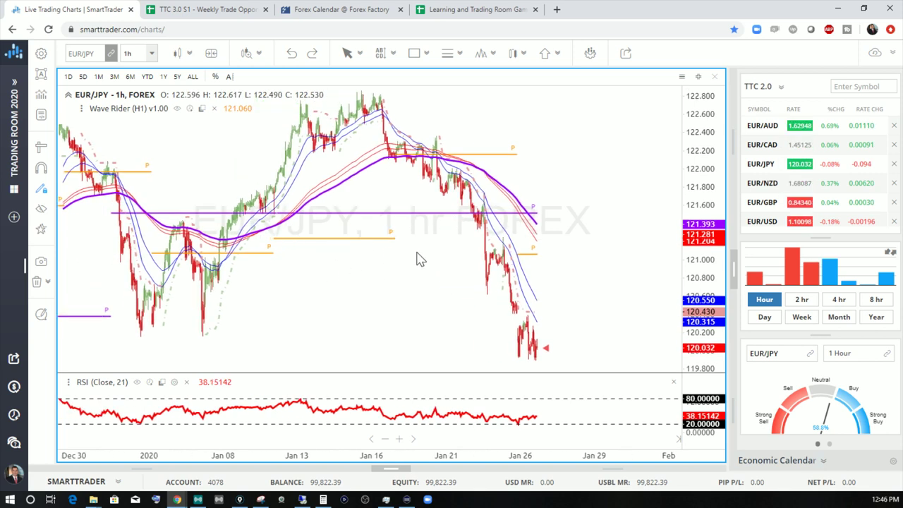
Look up the EURJPY sell trade's entry price in the 01/13/18 sheet of the weekly trade spreadsheet.
left_click(207, 12)
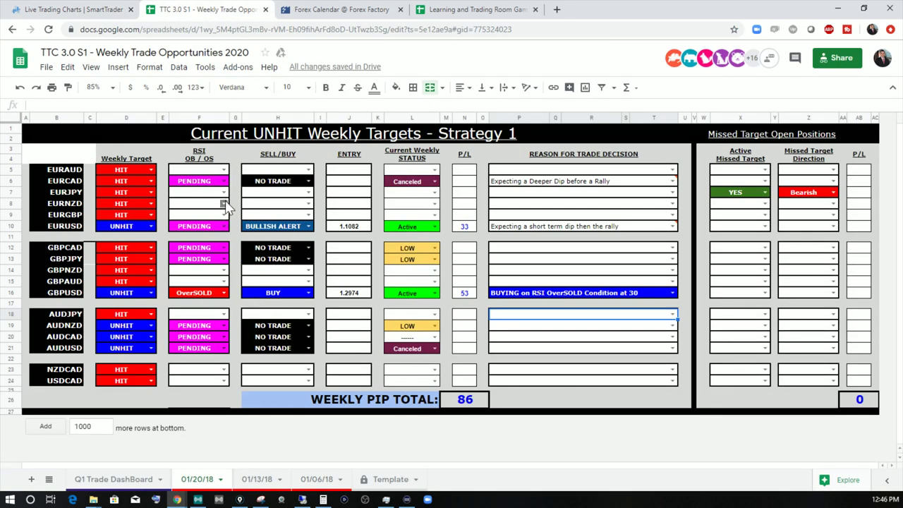
left_click(257, 482)
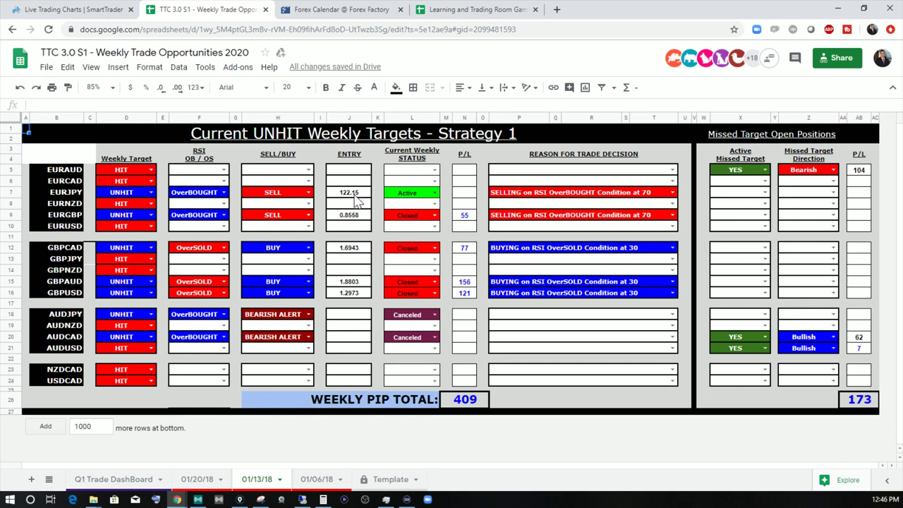
left_click(200, 479)
left_click(256, 479)
Place a horizontal line on the EUR/JPY hourly chart in SmartTrader at the trade's entry level, about 122.154.
left_click(116, 10)
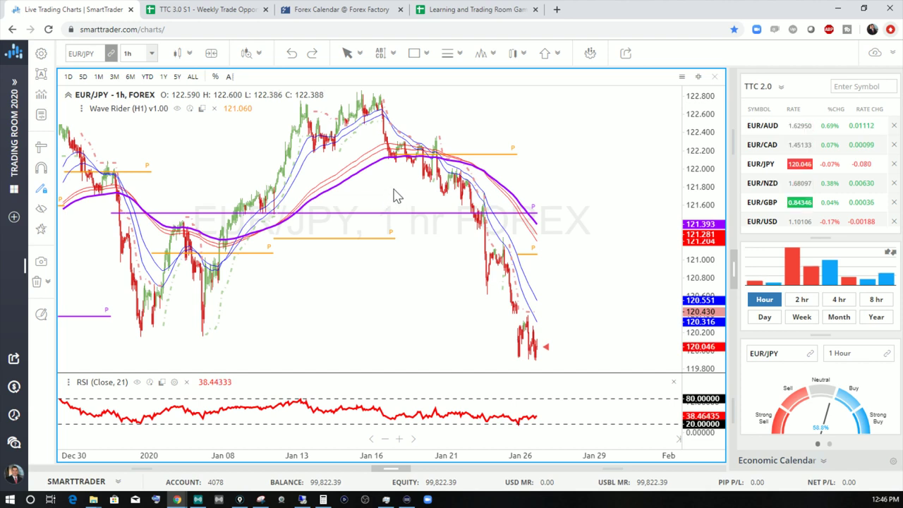
left_click(576, 185)
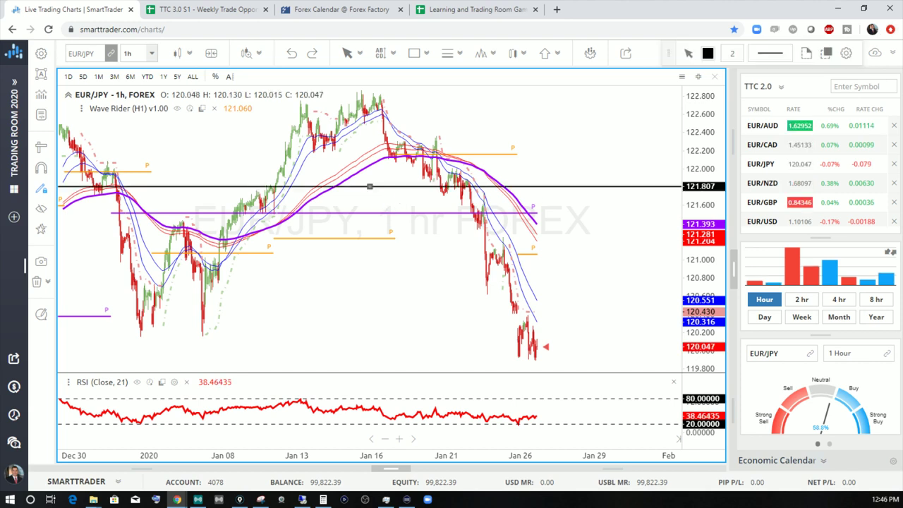
mouse_move(577, 185)
left_mouse_down()
mouse_move(577, 113)
mouse_move(577, 155)
left_mouse_up()
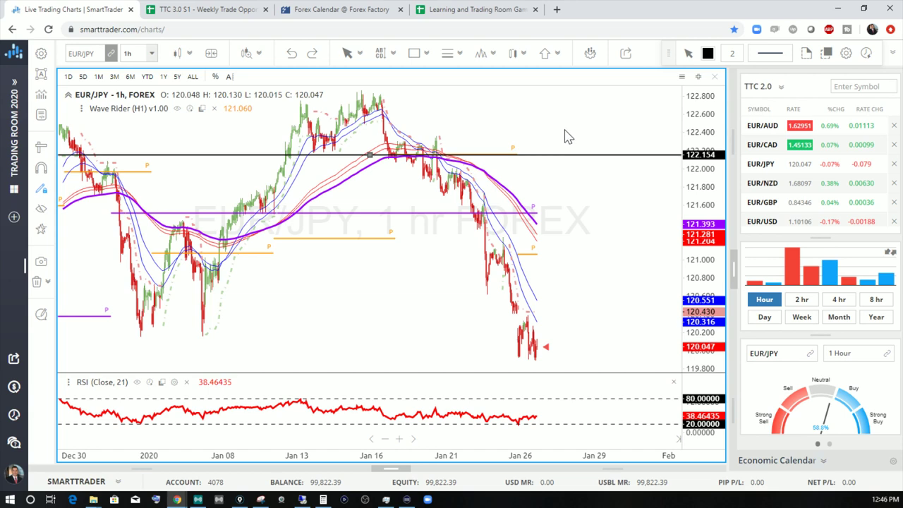
left_click(448, 136)
left_click_drag(482, 120, 511, 125)
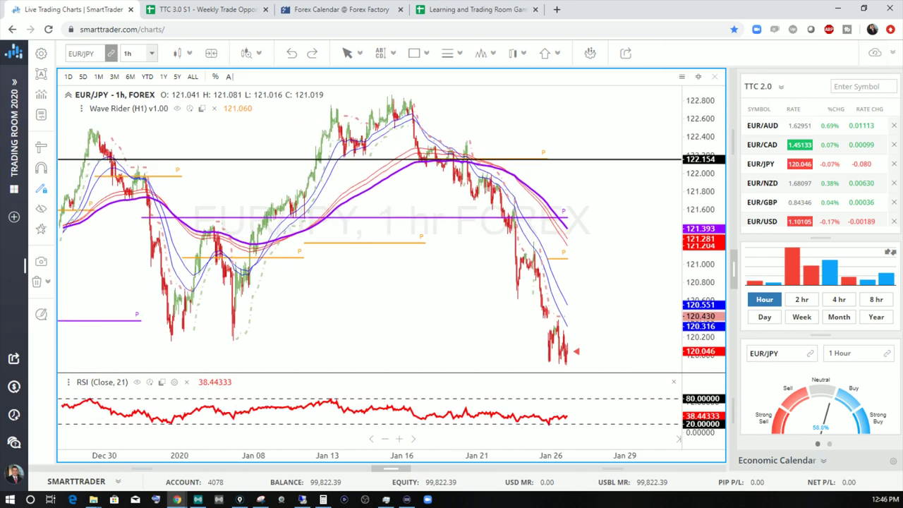
Return to the four-chart layout and examine the EUR/JPY daily charts with their patterns and pivot levels.
left_click(697, 77)
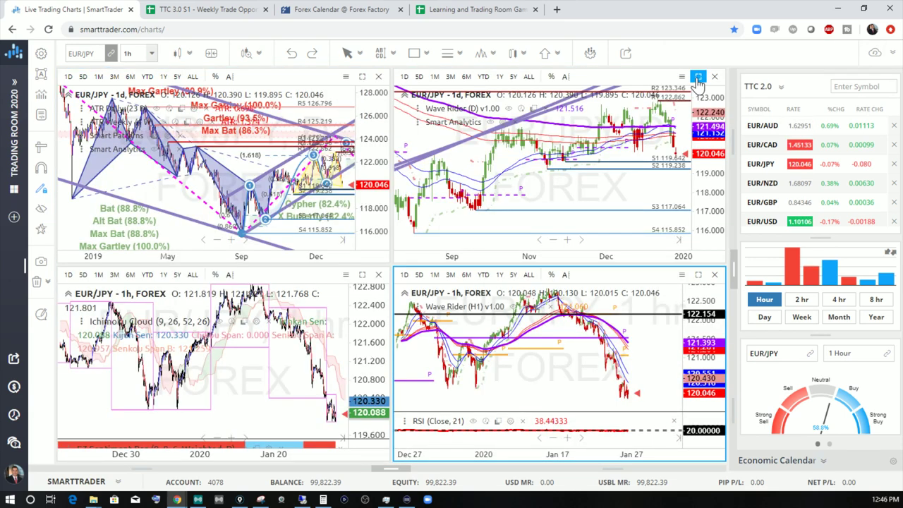
left_click(178, 224)
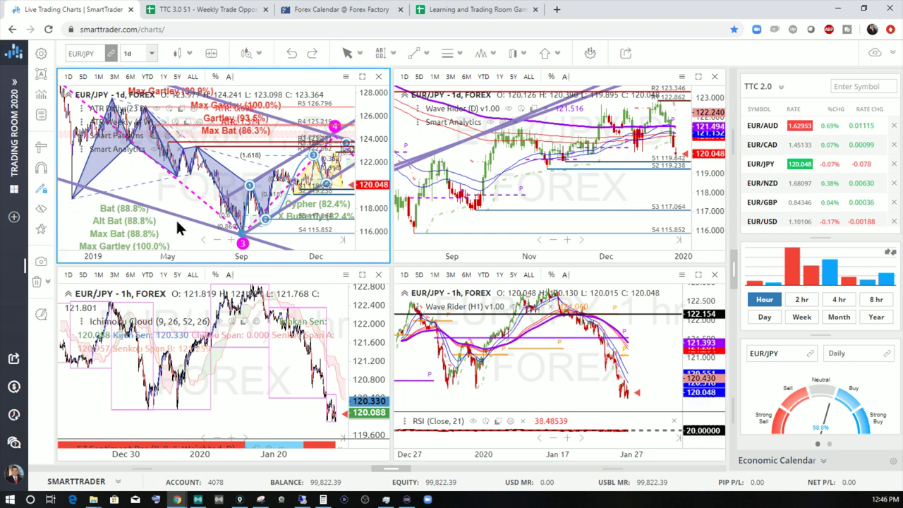
left_click_drag(177, 221, 183, 259)
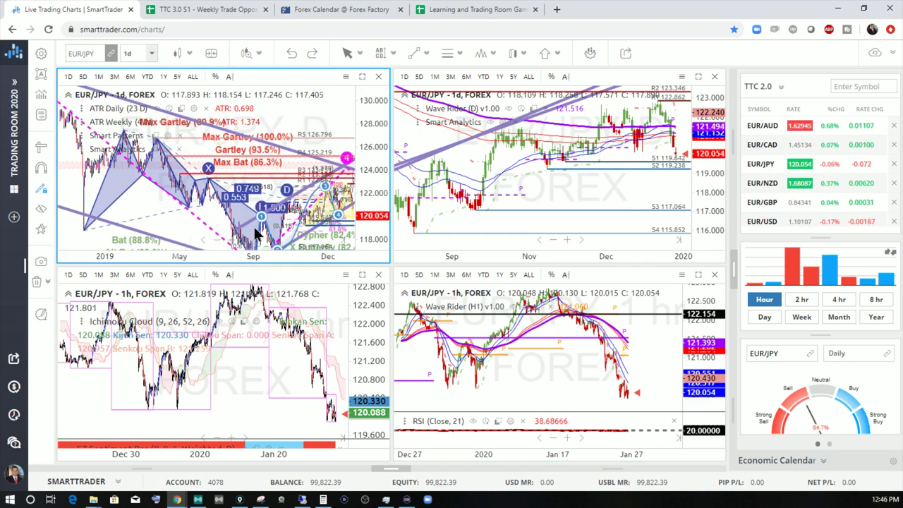
left_click(697, 76)
left_click(697, 76)
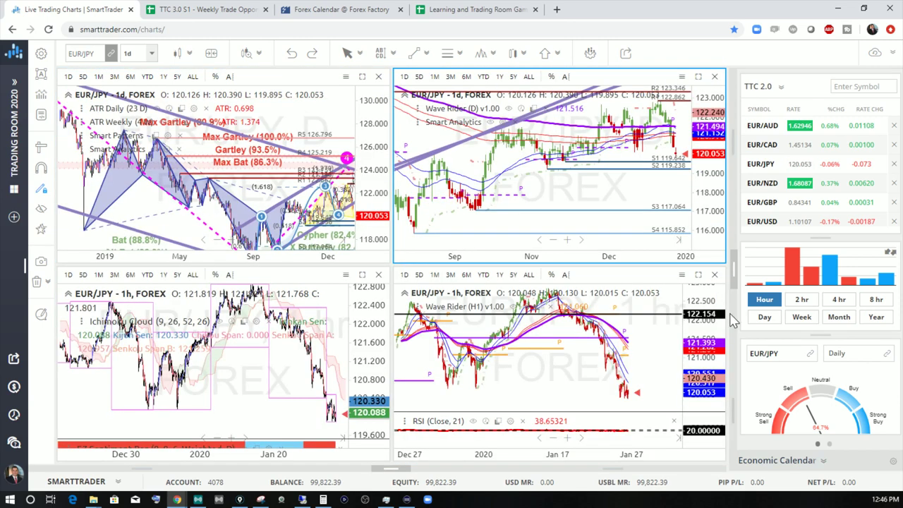
Maximize the EUR/JPY hourly chart, measure the move from the entry line up to the mid-January high, and place a horizontal line at about 122.828.
left_click(698, 271)
left_click_drag(282, 137, 257, 229)
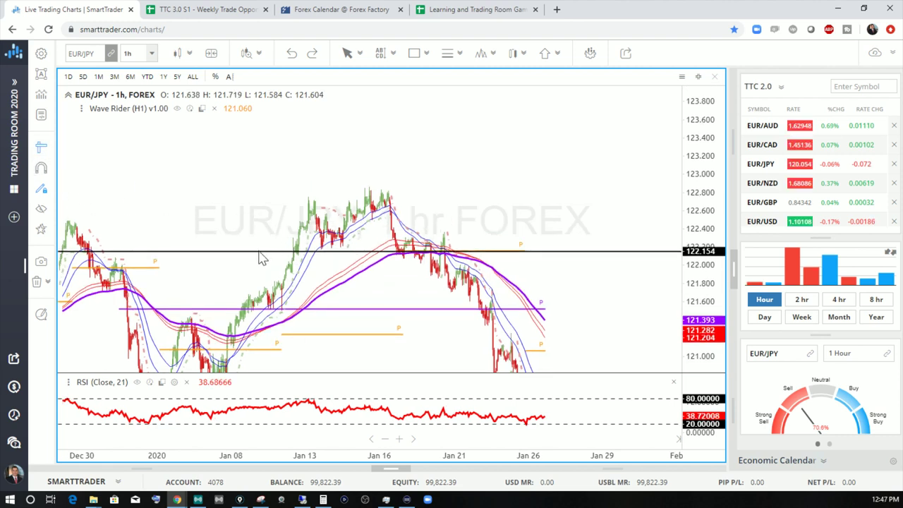
mouse_move(267, 247)
left_mouse_down()
mouse_move(361, 184)
mouse_move(352, 186)
left_mouse_up()
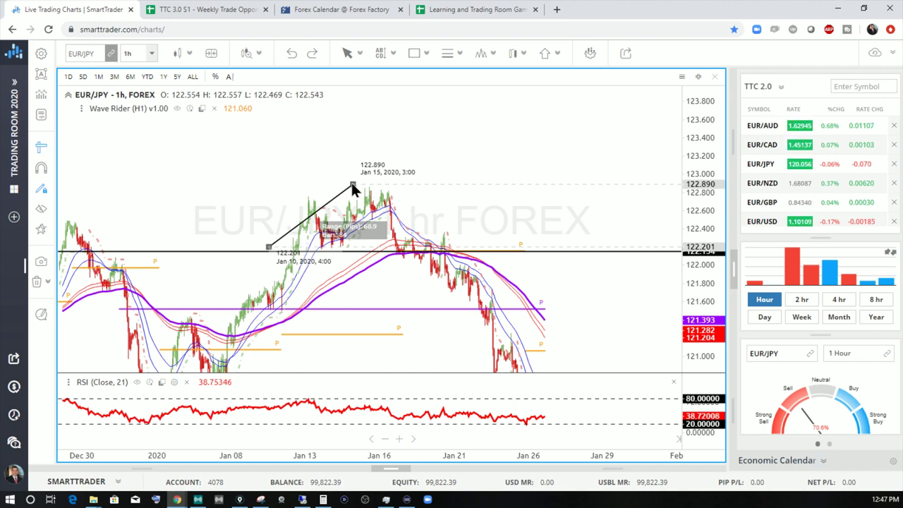
left_click(243, 252)
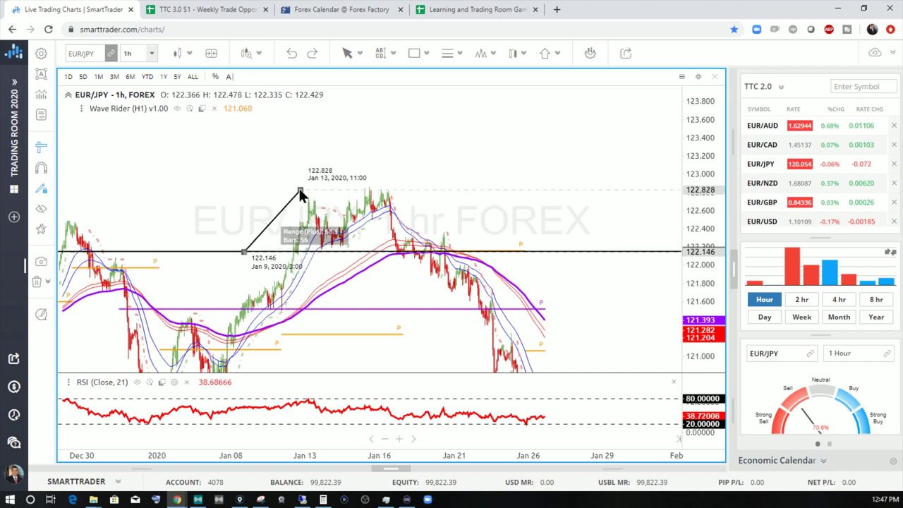
left_click(299, 190)
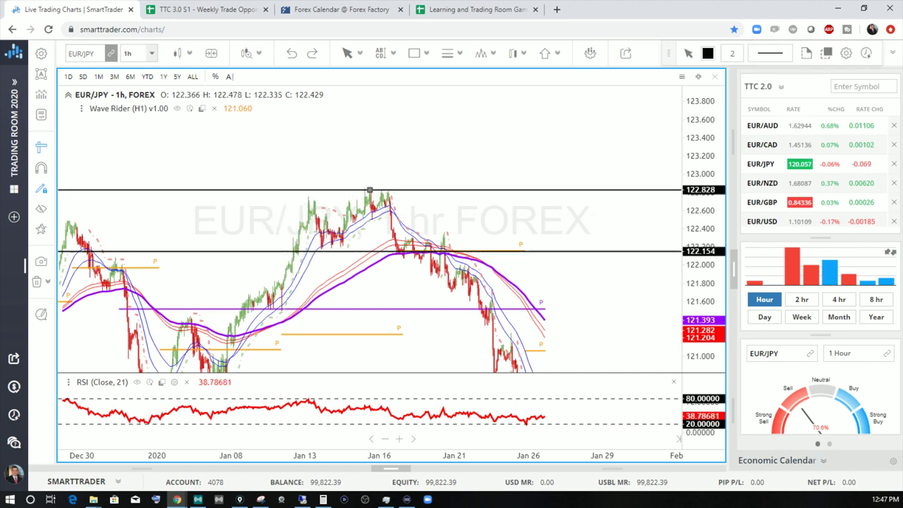
Mark both sell entries with red down arrows on the 122.154 and 122.828 lines of the EUR/JPY hourly chart.
left_click_drag(427, 140, 459, 100)
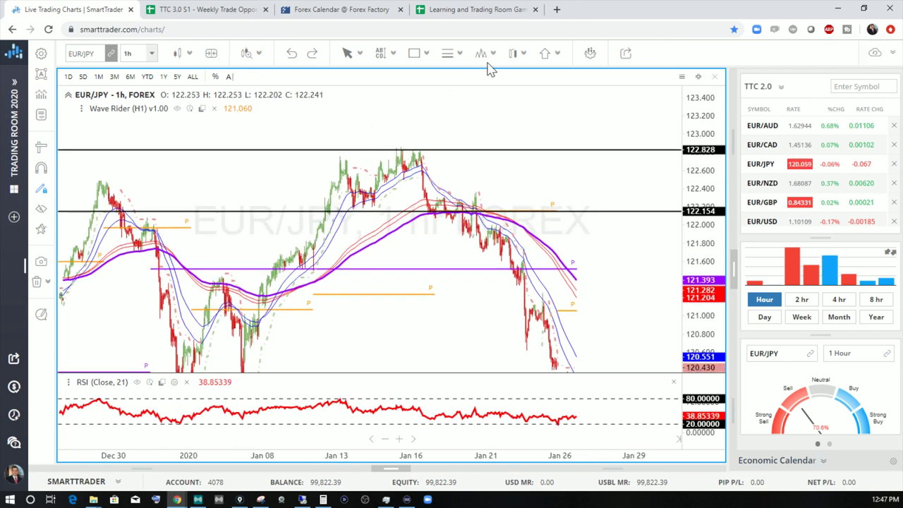
left_click(544, 54)
left_click(553, 97)
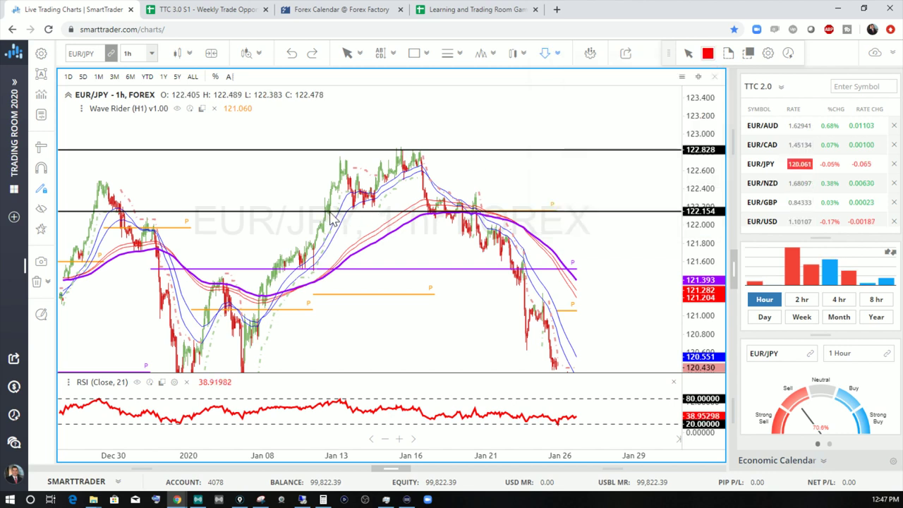
left_click(327, 209)
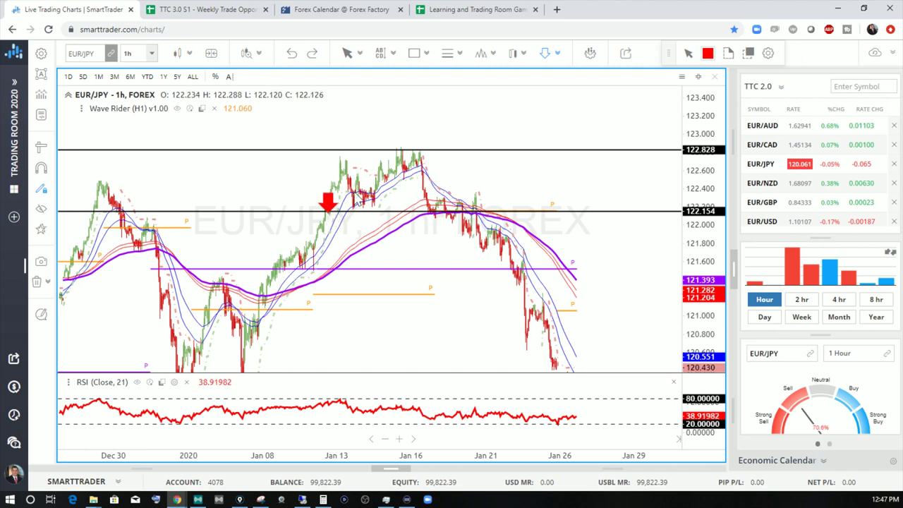
left_click(411, 149)
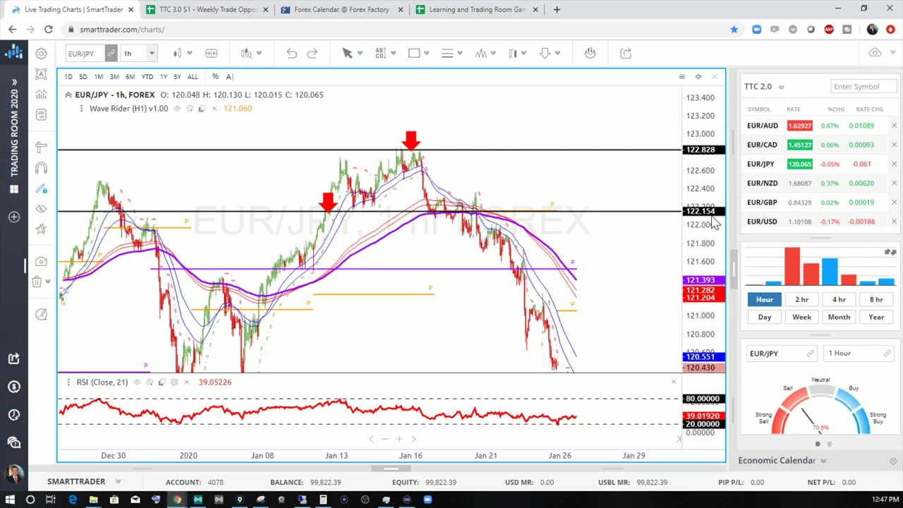
Check the EURJPY sell trade's entry in the 01/13/18 sheet of the weekly trade spreadsheet.
left_click(236, 10)
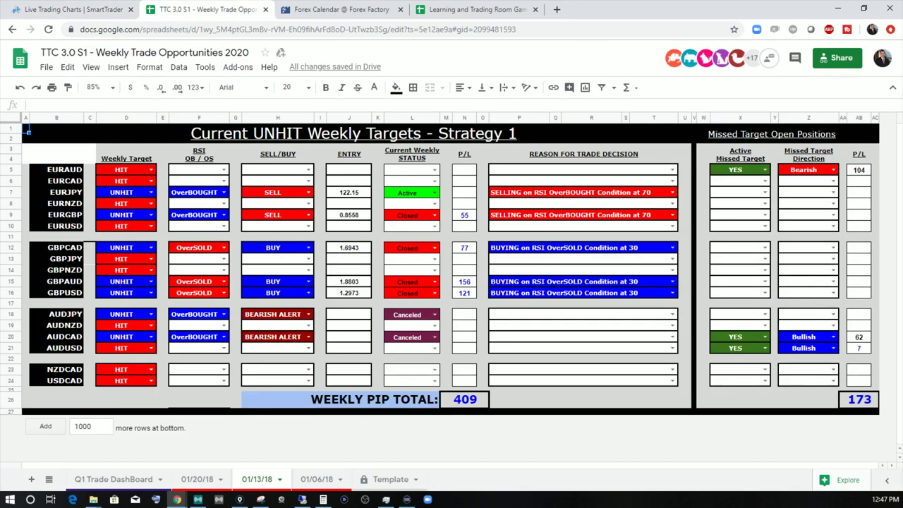
left_click(349, 195)
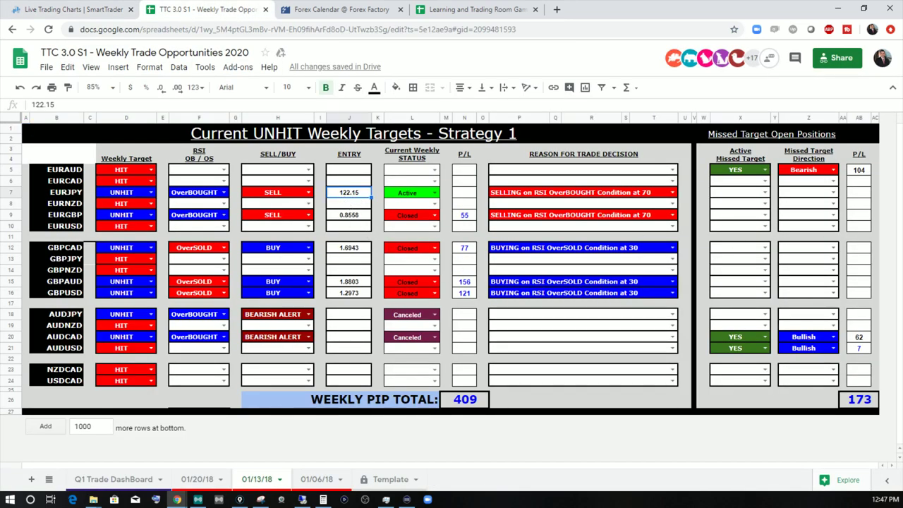
mouse_move(359, 177)
left_mouse_down()
mouse_move(346, 181)
mouse_move(373, 201)
mouse_move(367, 183)
left_mouse_up()
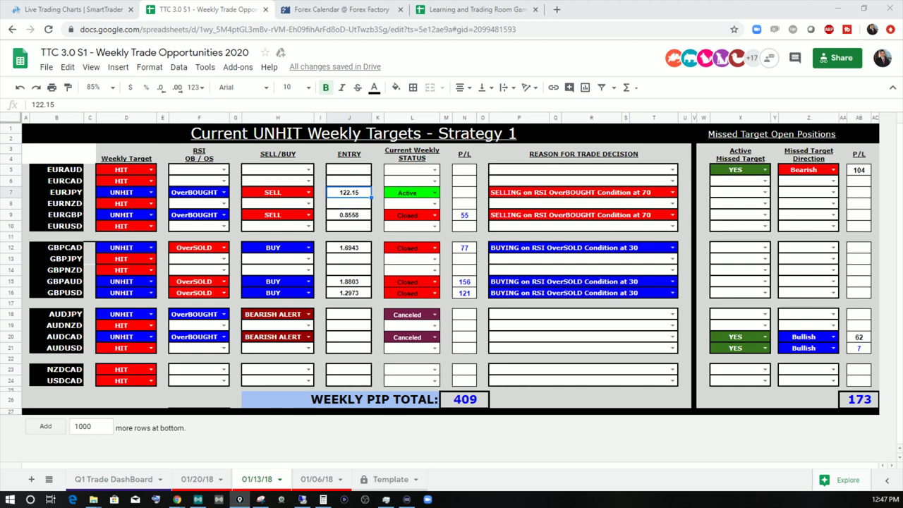
Draw a thin rectangle in SmartTrader along the missed pivot level near 121.2, extending it to about Jan 26.
left_click(63, 9)
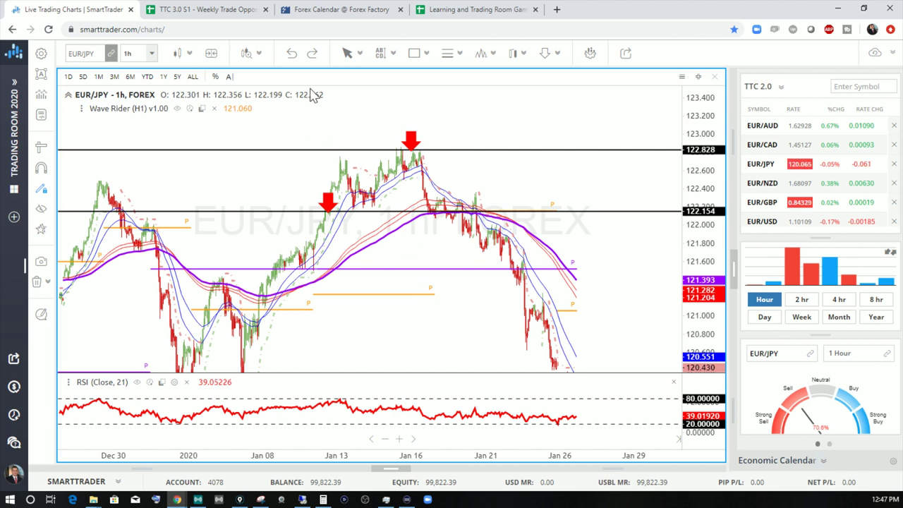
left_click(414, 55)
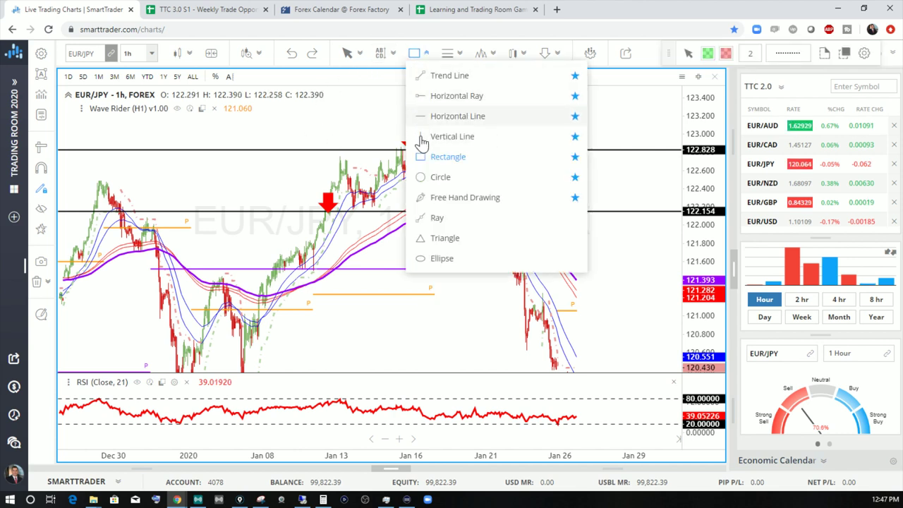
left_click_drag(311, 291, 583, 301)
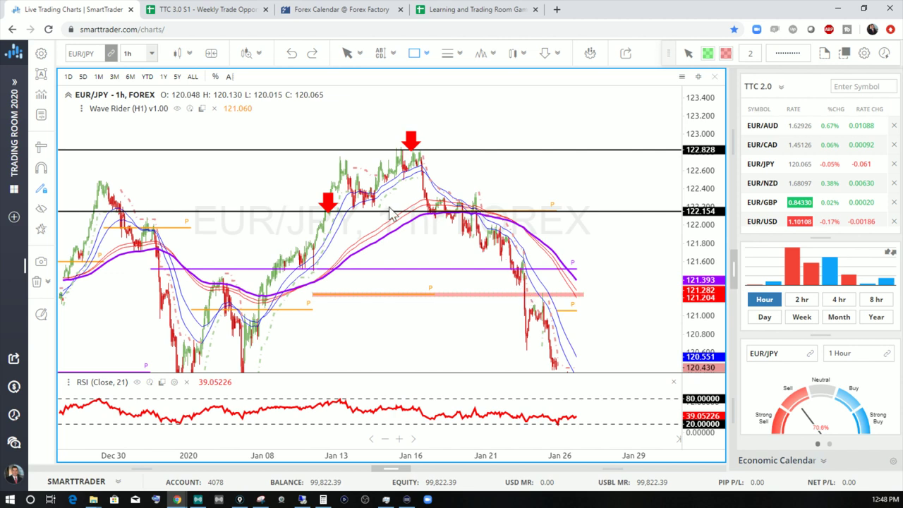
Measure the pip range from the missed pivot rectangle up to the 122.828 line.
left_click(40, 148)
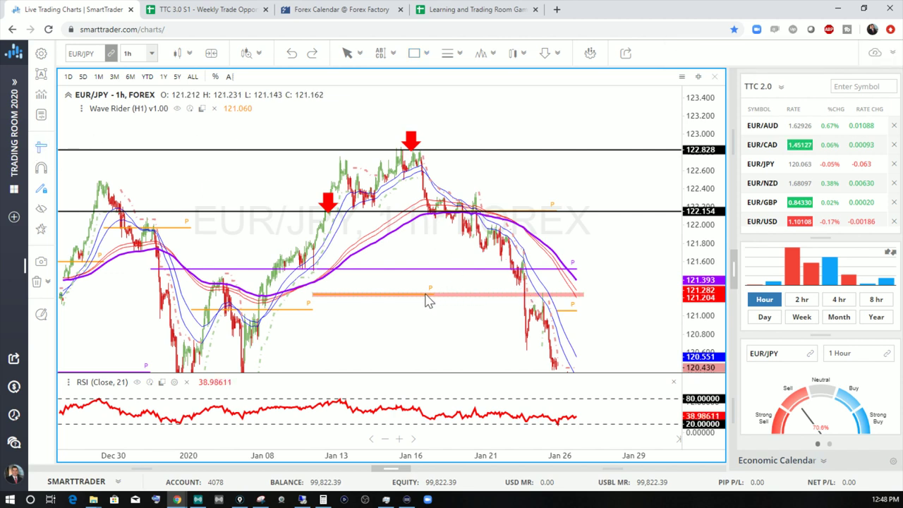
left_click_drag(426, 294, 430, 149)
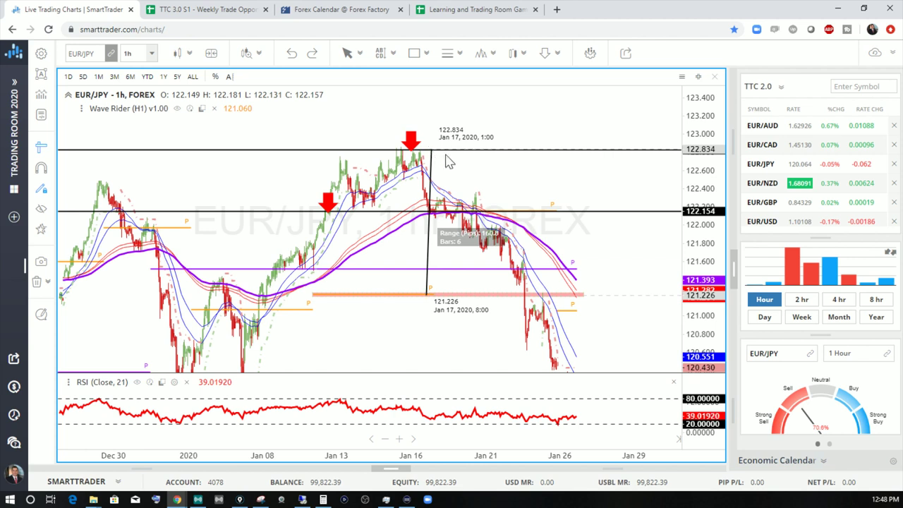
left_click(497, 161)
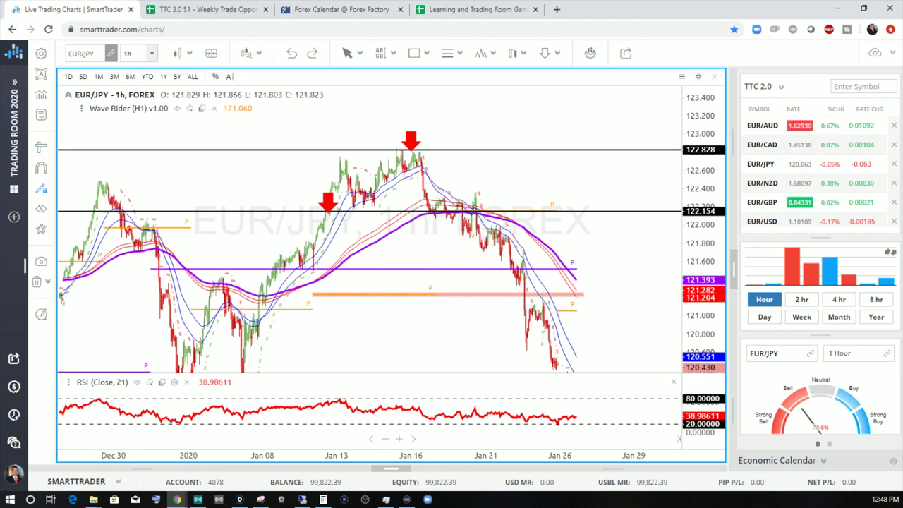
Handwrite 160 and 92 beside the two entry lines and a boxed total of 252, and clear the ink.
mouse_move(535, 133)
left_mouse_down()
mouse_move(536, 145)
mouse_move(554, 143)
mouse_move(559, 132)
left_mouse_up()
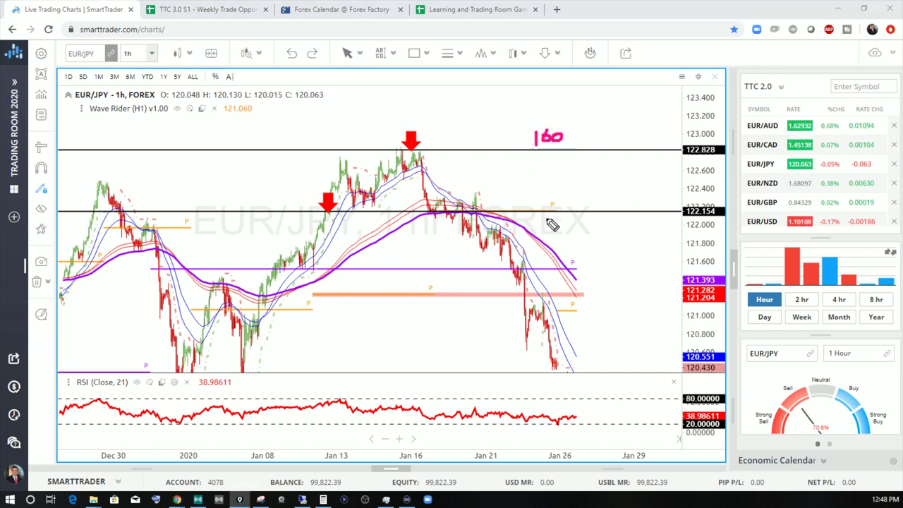
mouse_move(553, 195)
left_mouse_down()
mouse_move(551, 207)
mouse_move(574, 206)
left_mouse_up()
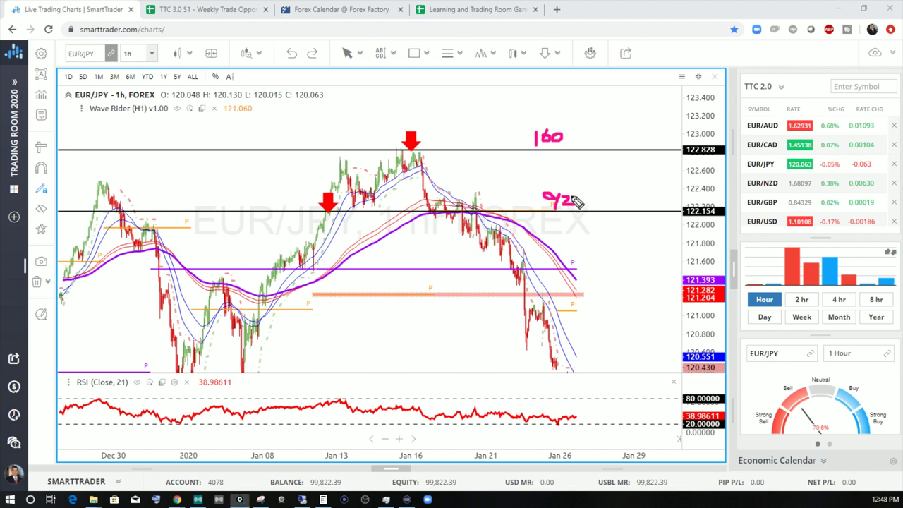
left_click_drag(585, 247, 599, 261)
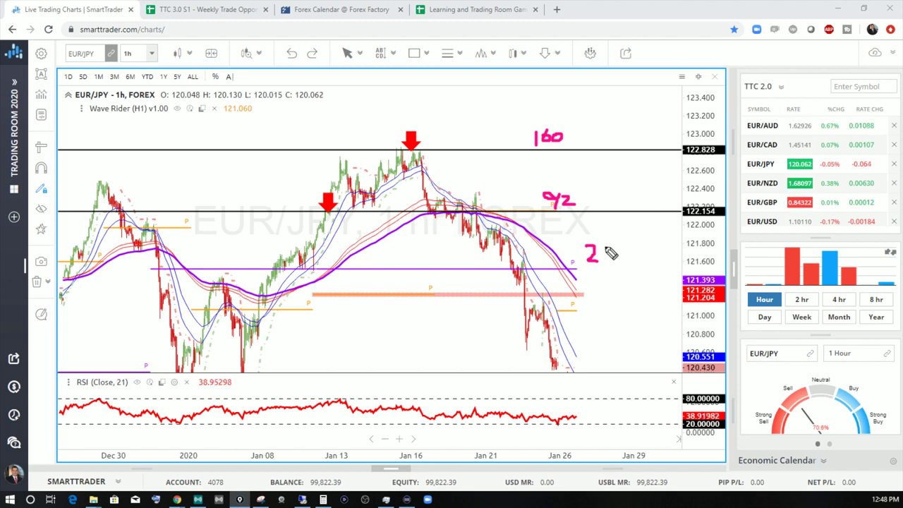
mouse_move(603, 244)
left_mouse_down()
mouse_move(601, 259)
mouse_move(632, 259)
left_mouse_up()
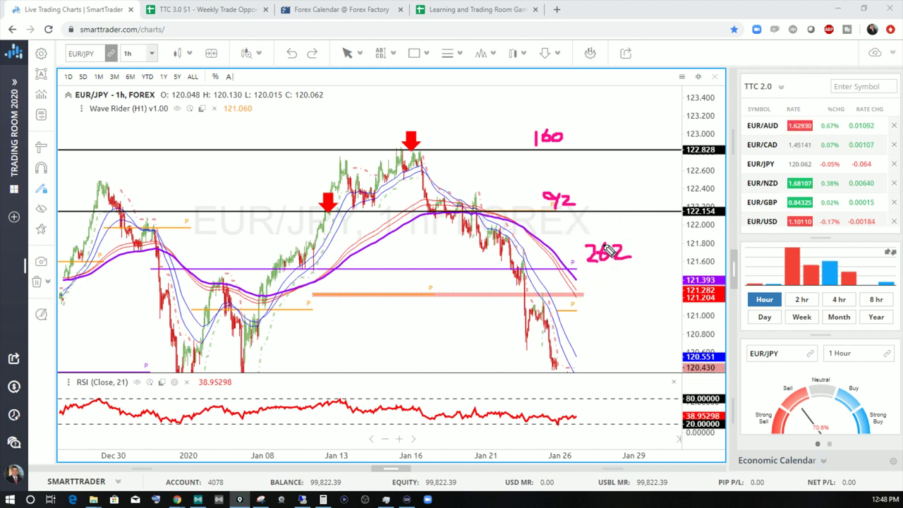
left_click_drag(611, 244, 605, 263)
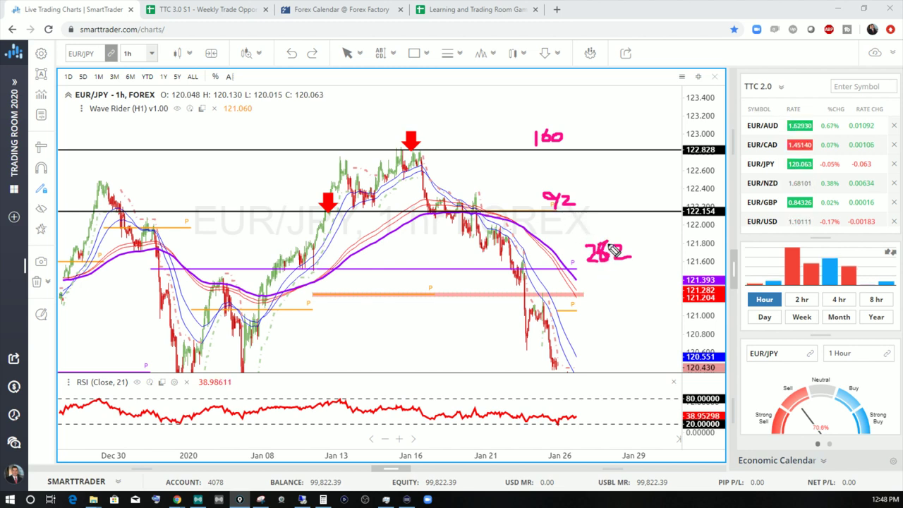
mouse_move(605, 241)
left_mouse_down()
mouse_move(599, 252)
mouse_move(575, 227)
mouse_move(580, 268)
mouse_move(641, 244)
left_mouse_up()
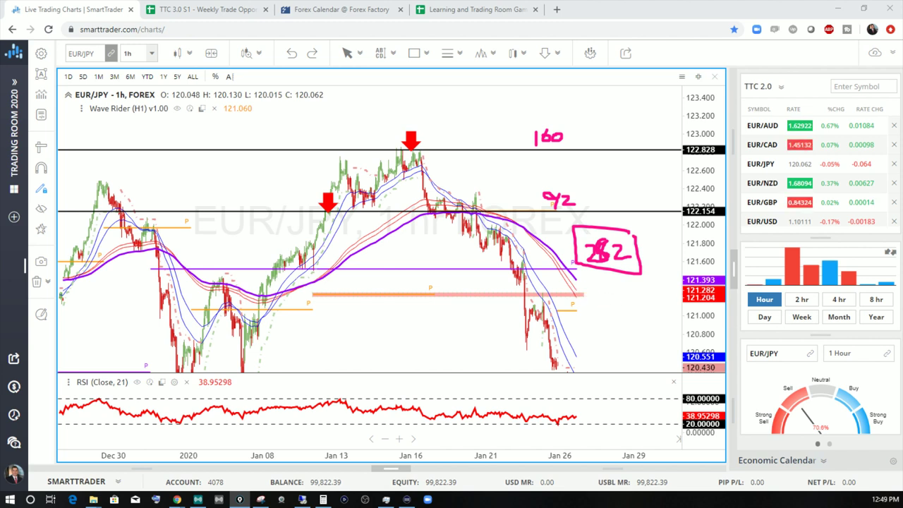
key("Escape")
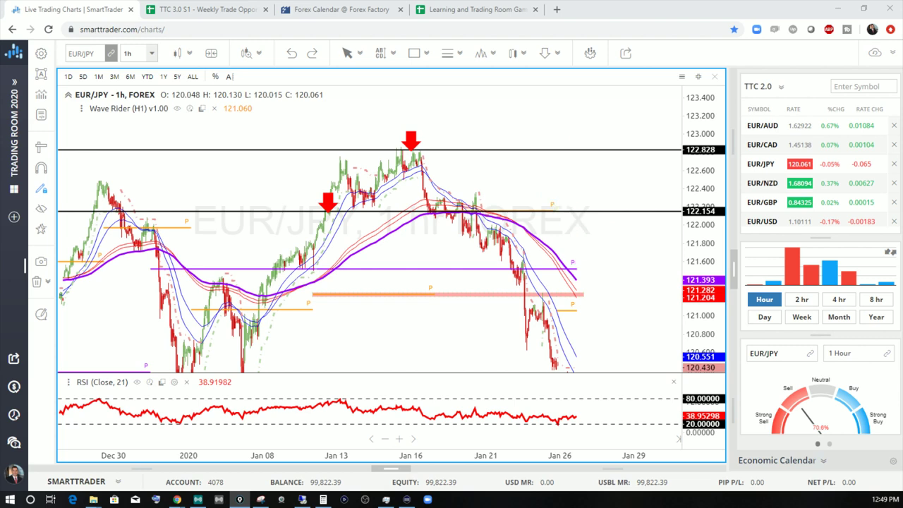
Enter 252 as EURJPY's missed-target P/L in the spreadsheet's 01/20/18 sheet and check the Q1 Trade DashBoard.
left_click(197, 11)
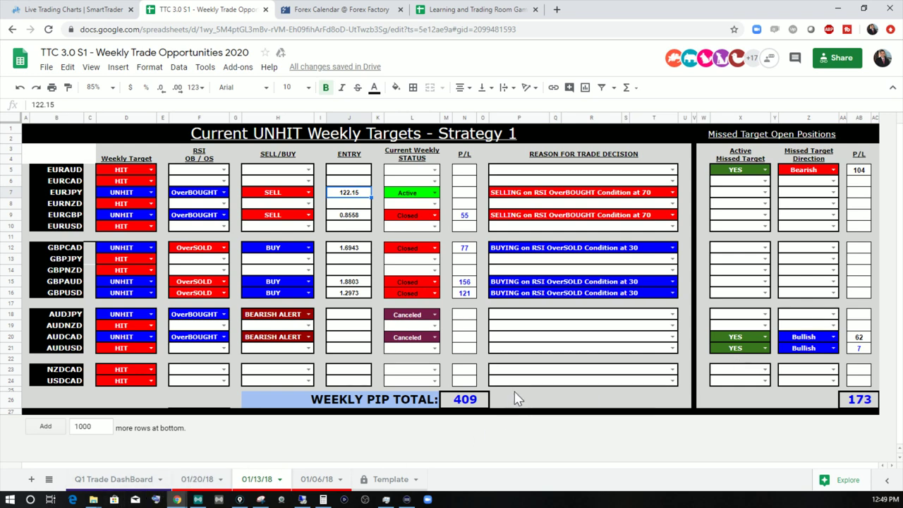
left_click(211, 483)
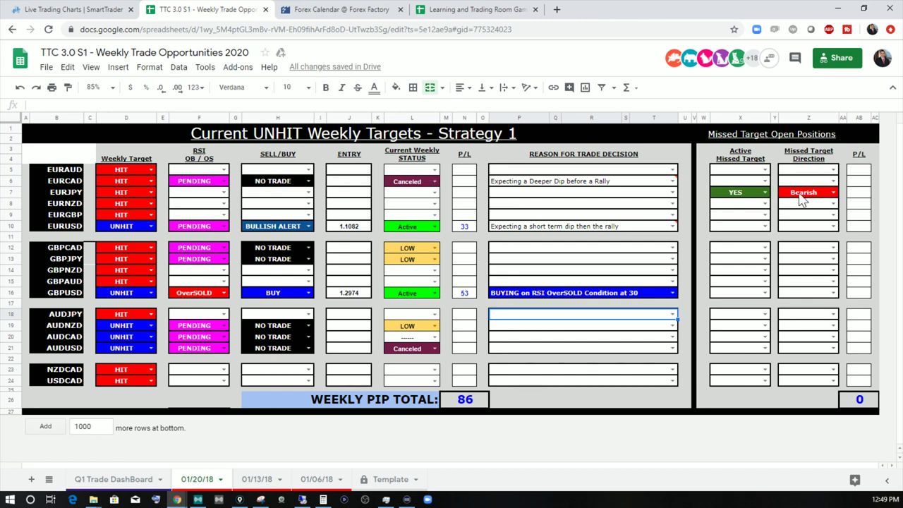
left_click(855, 192)
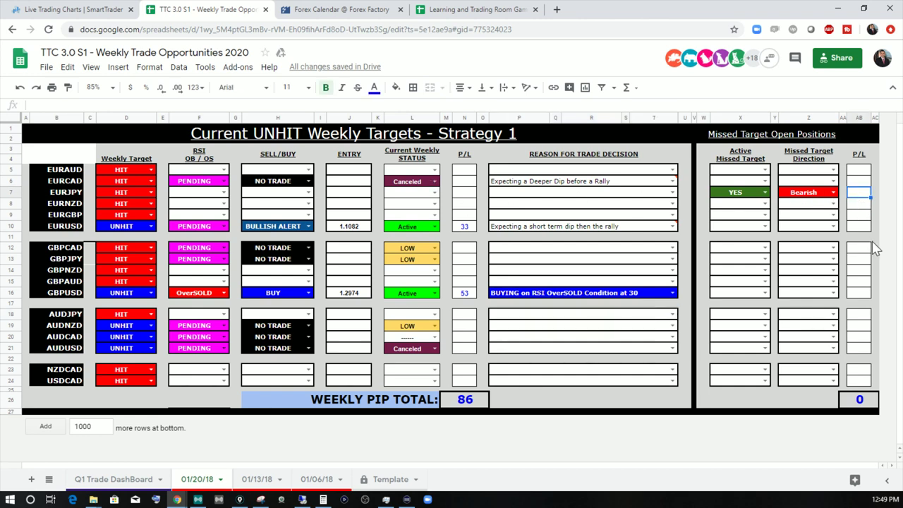
type("252")
left_click(874, 238)
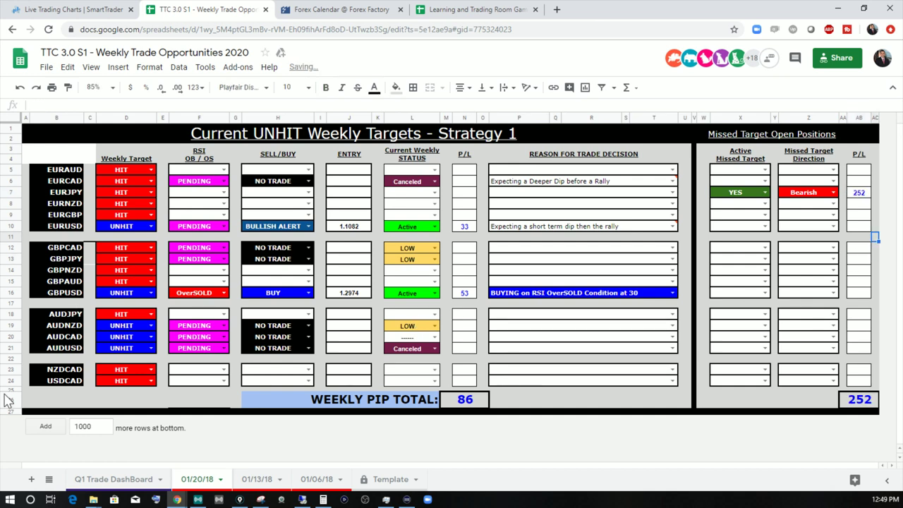
left_click(121, 481)
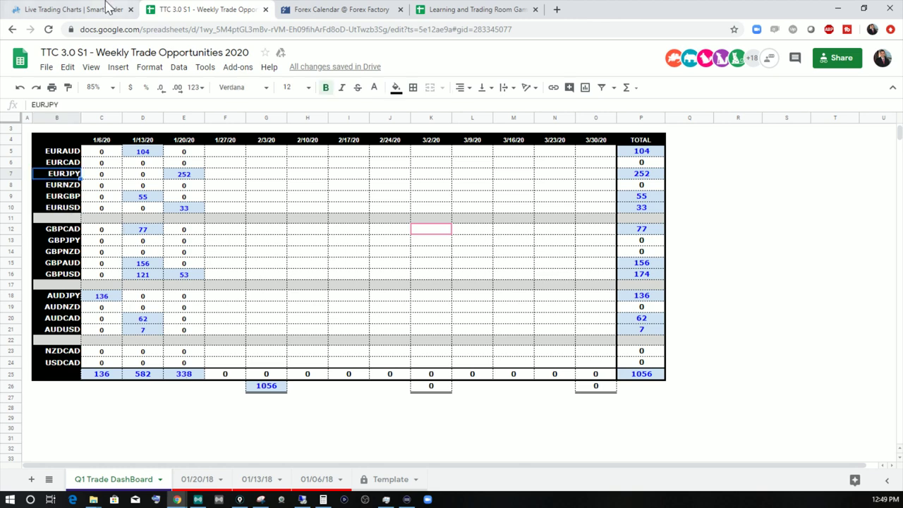
Switch to SmartTrader and clear the price lines, arrows and missed-pivot rectangle from the EUR/JPY chart.
left_click(60, 10)
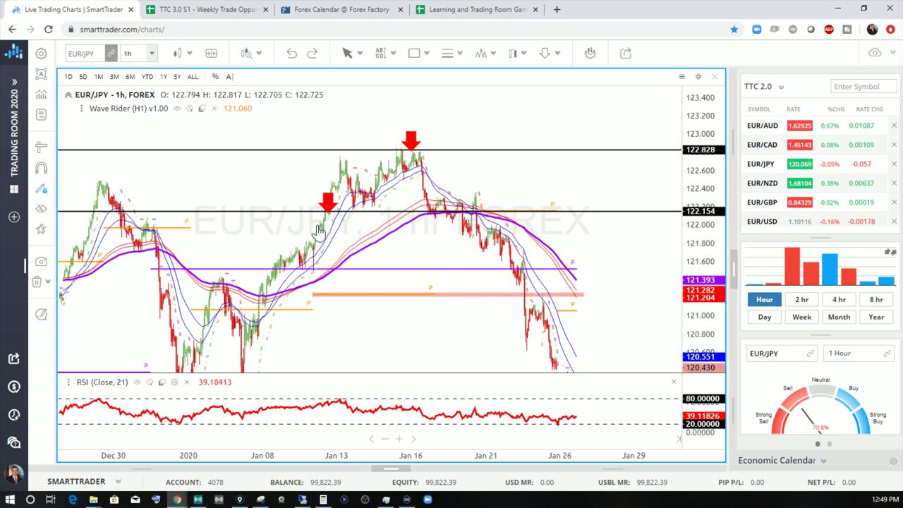
left_click(533, 128)
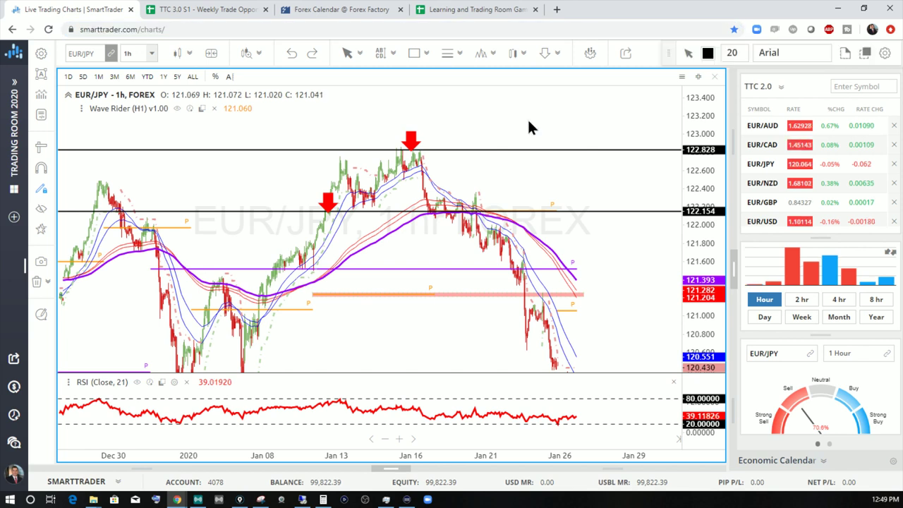
left_click(526, 129)
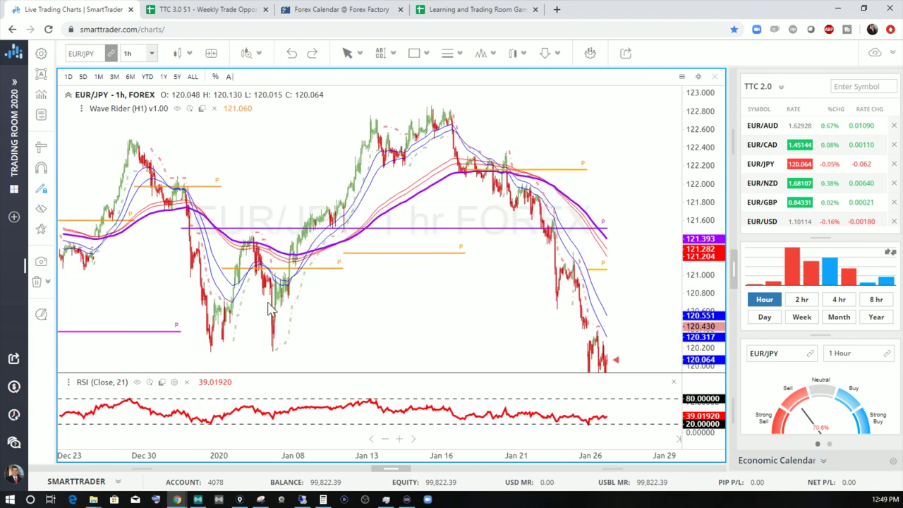
Duplicate the 01/20/18 sheet in the weekly trade spreadsheet and place the copy directly after Q1 Trade DashBoard.
left_click(203, 10)
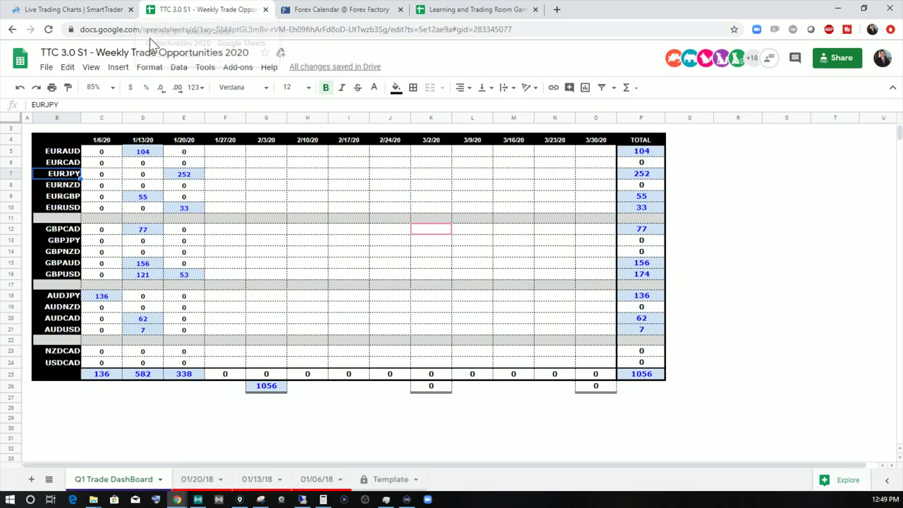
left_click(190, 478)
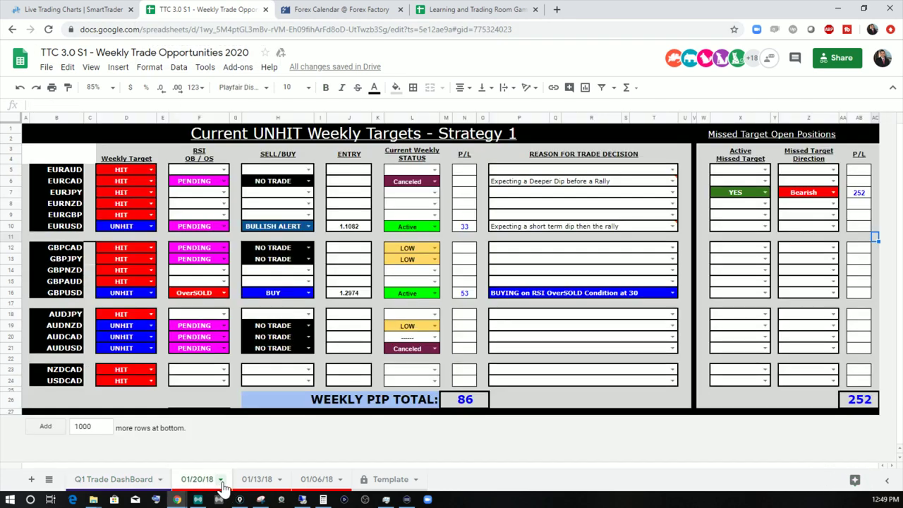
left_click(220, 479)
left_click(204, 301)
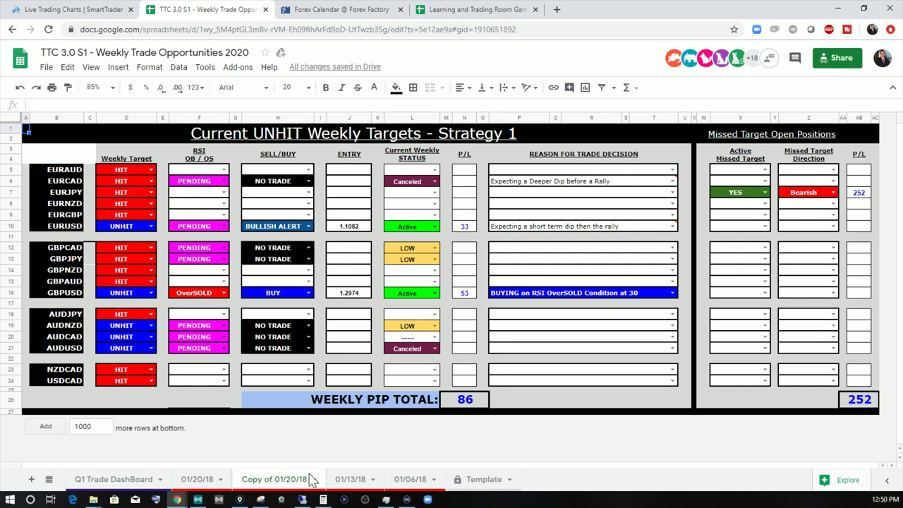
left_click_drag(308, 483, 212, 483)
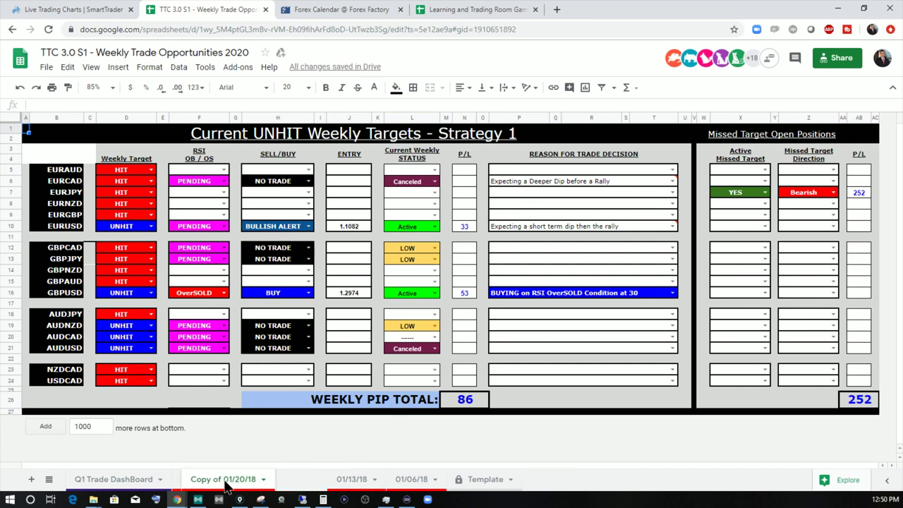
In the 01/13/18 sheet, set EURJPY's status to Closed and its trade reason to "Closed out on 1/23/2020", checking the date on the chart.
left_click(358, 485)
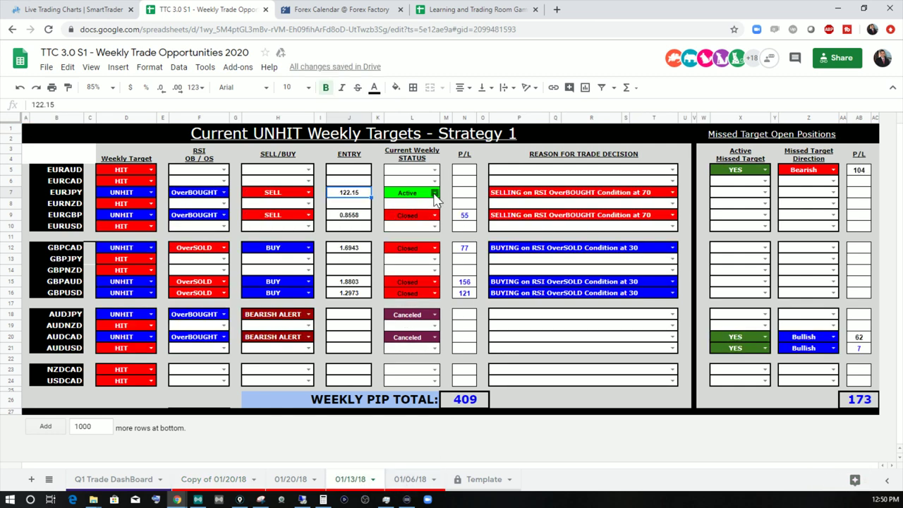
left_click(434, 192)
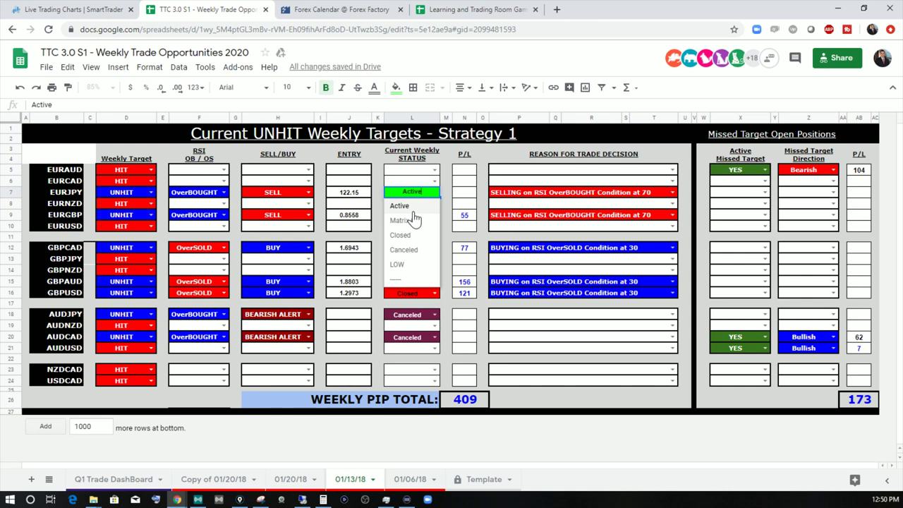
left_click(400, 237)
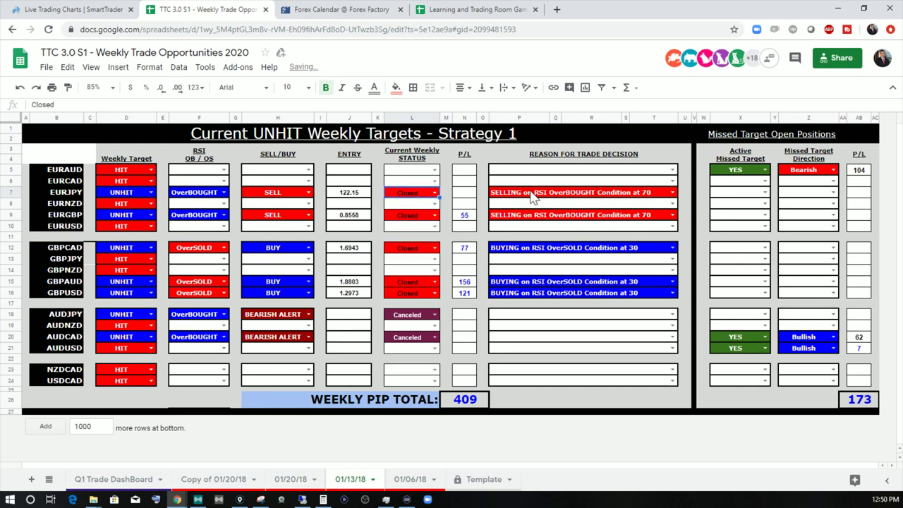
left_click(534, 198)
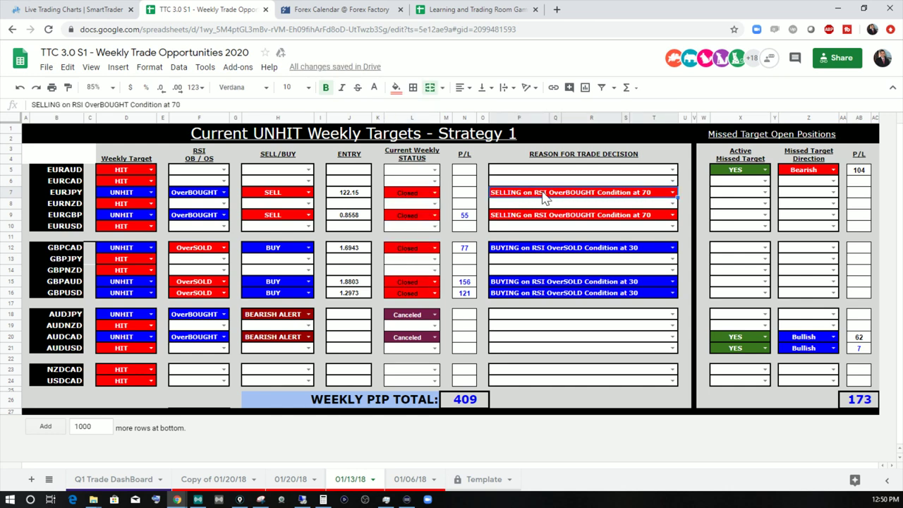
type("Closed out on")
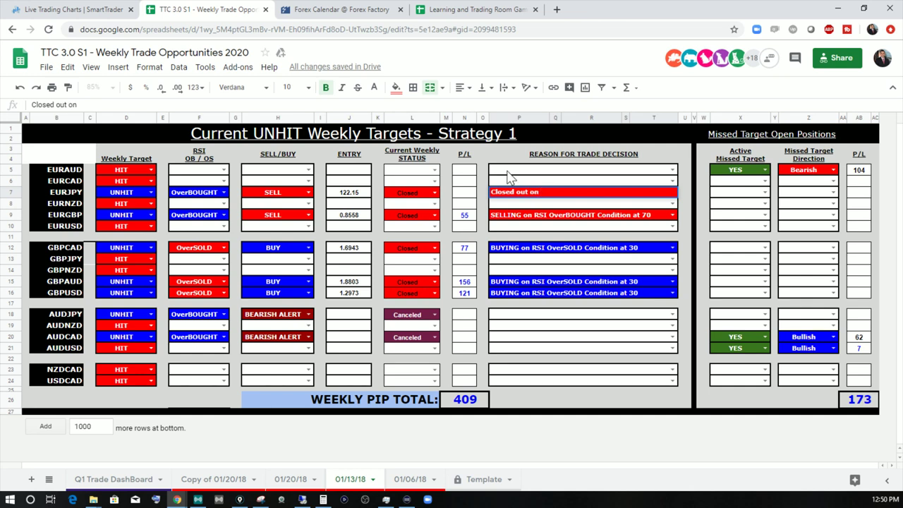
left_click(70, 9)
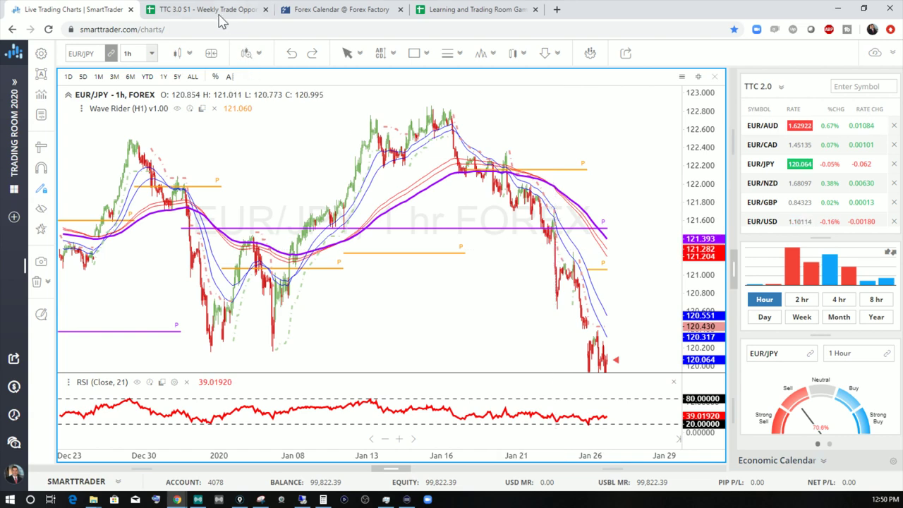
key("ctrl+Tab")
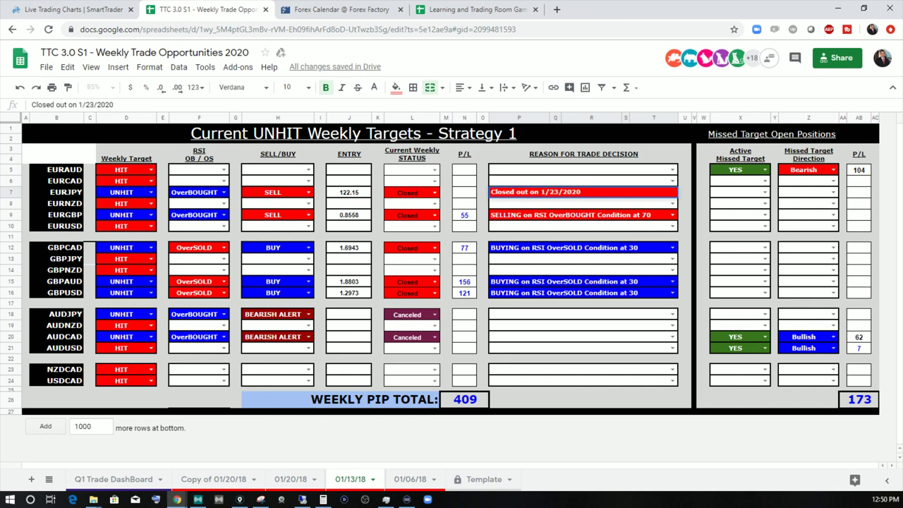
left_click(639, 184)
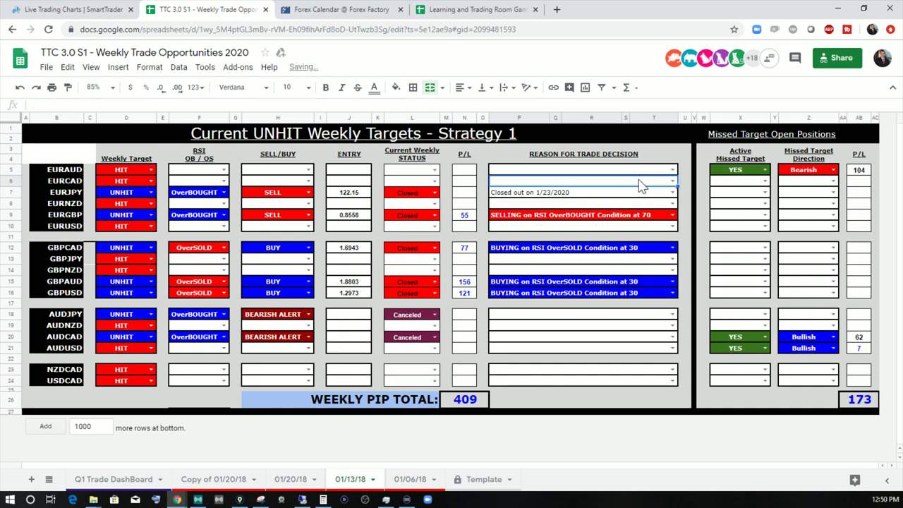
left_click(530, 206)
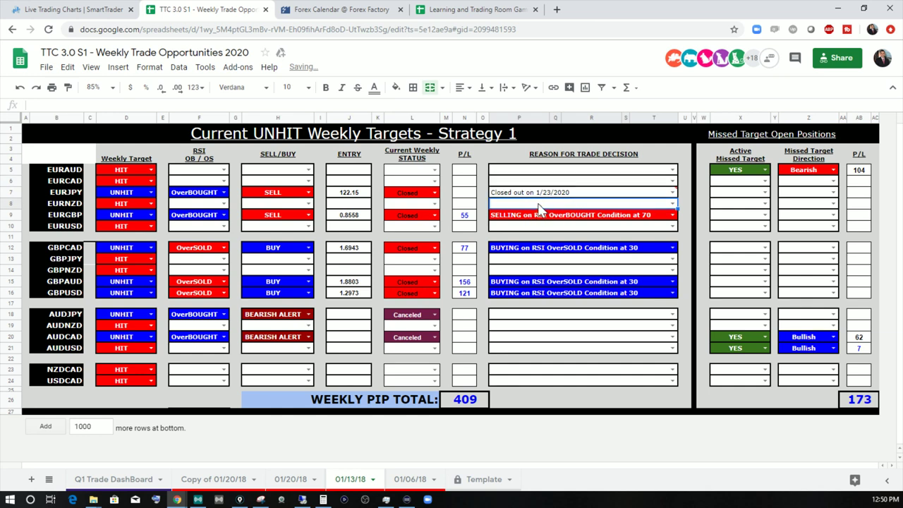
Rename the copied 01/20/18 sheet as 01/27/18.
left_click(233, 480)
left_click(290, 479)
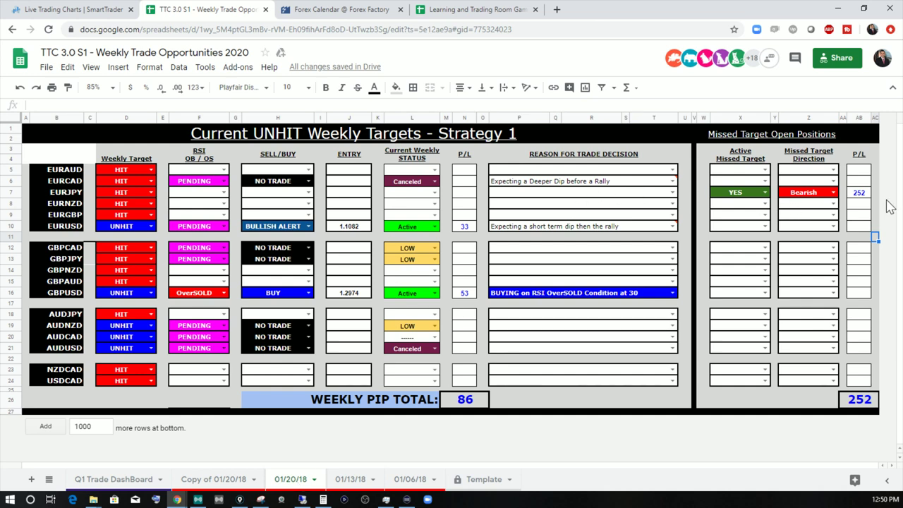
left_click(211, 479)
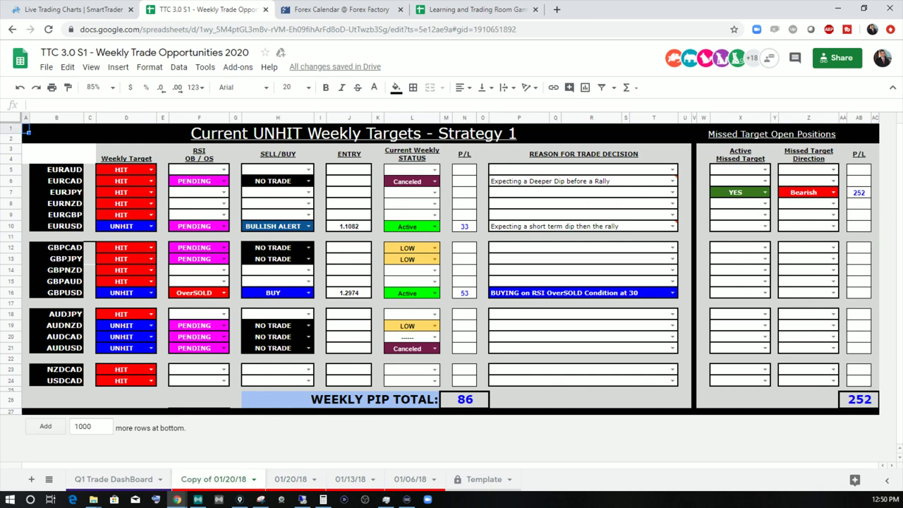
double_click(235, 486)
left_click(214, 483)
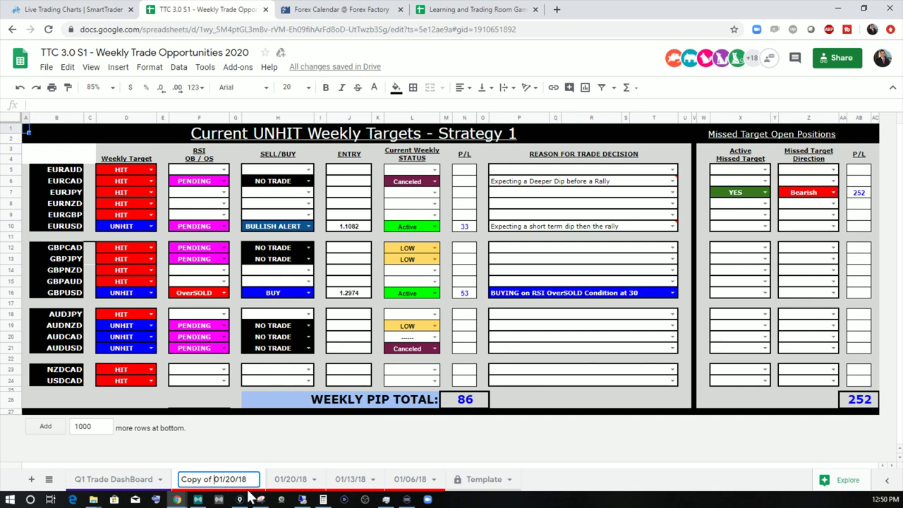
key("BackSpace")
key("BackSpace")
key("BackSpace")
key("BackSpace")
key("BackSpace")
key("BackSpace")
key("BackSpace")
key("BackSpace")
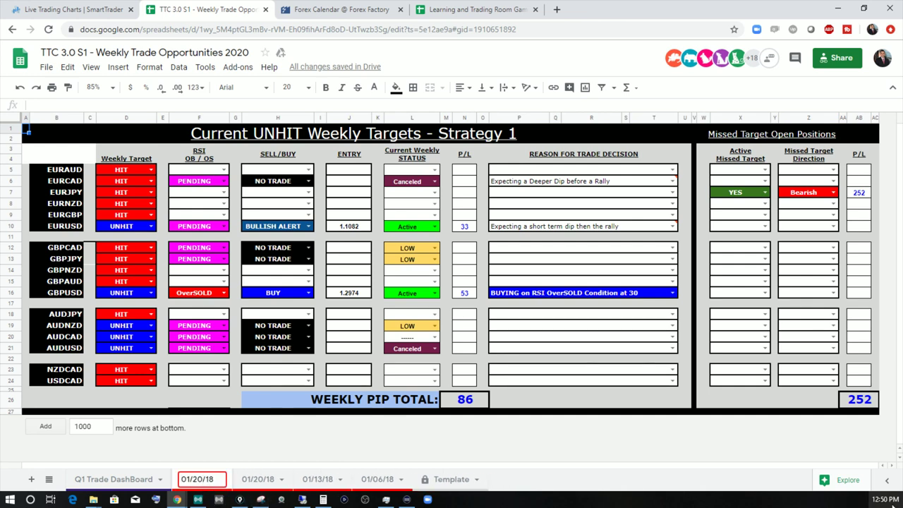
key("Delete")
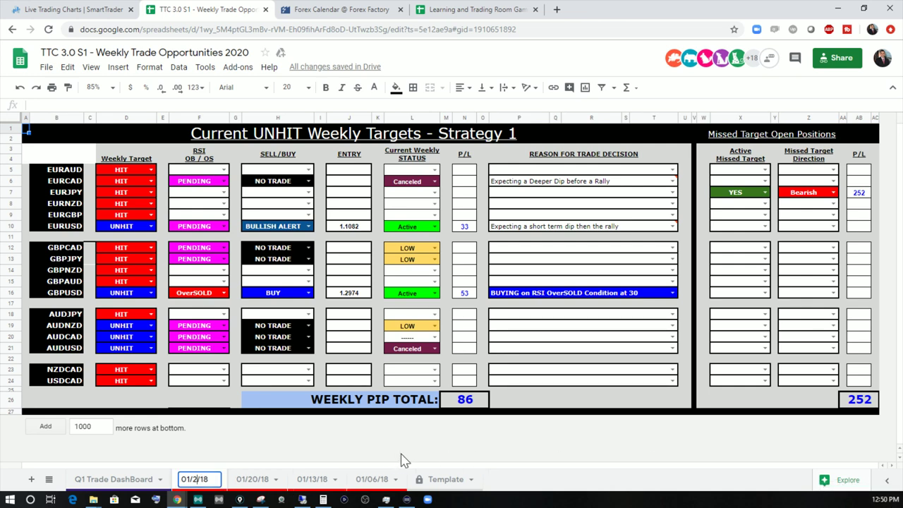
type("7")
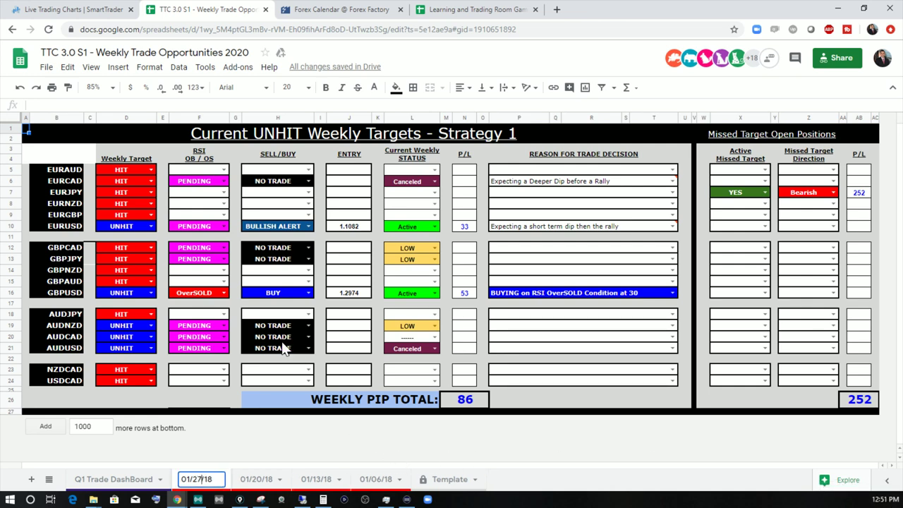
Clear all pair entries in the 01/27/18 sheet, from Weekly Target through the missed-target P/L column, rows 5 to 24.
left_click(127, 177)
left_click(870, 383, "shift")
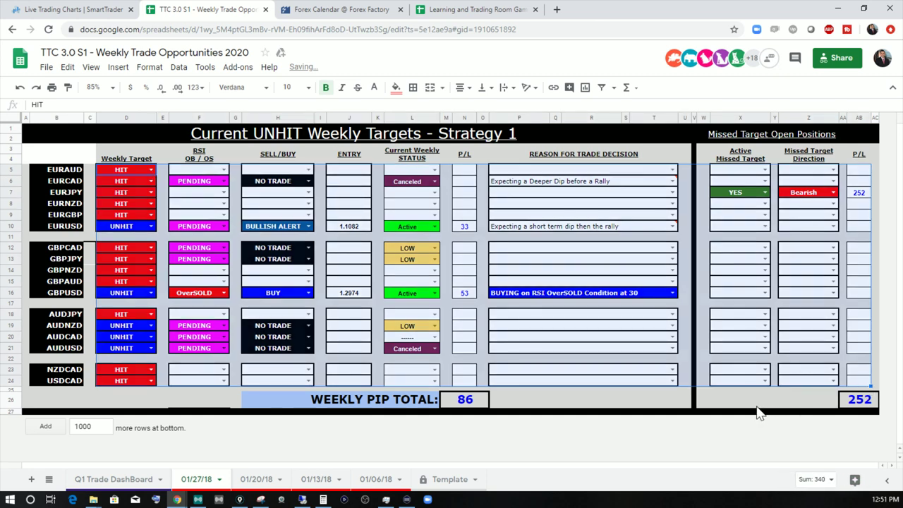
key("Delete")
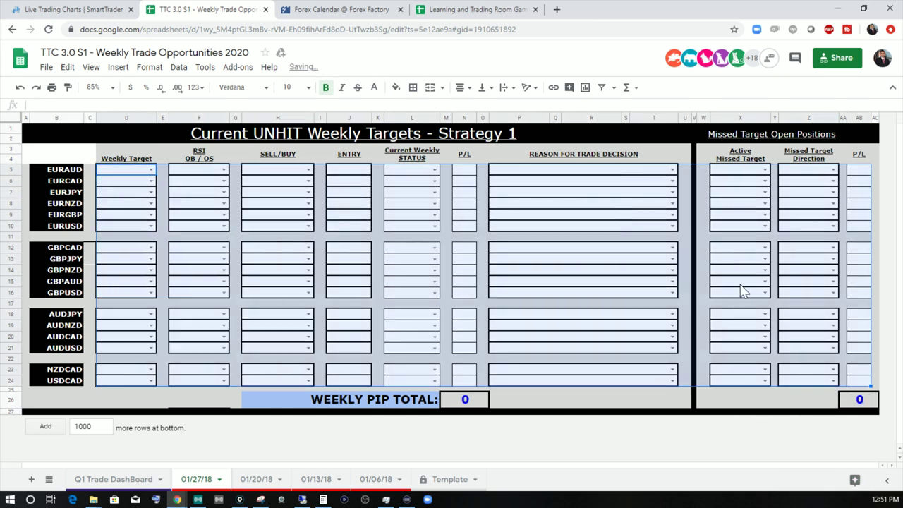
left_click(539, 215)
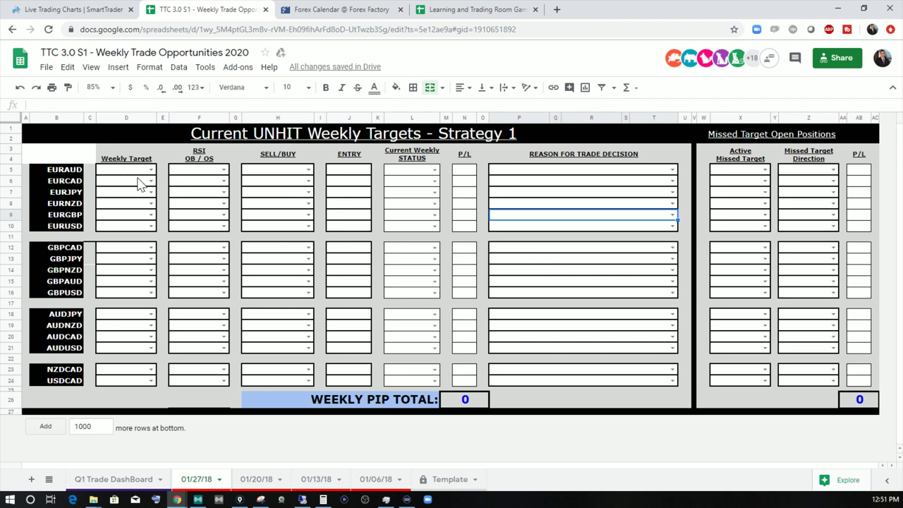
Check the open TTC 2.0 Weekly Targets trades in the remote MetaTrader terminal.
mouse_move(303, 500)
left_click(305, 467)
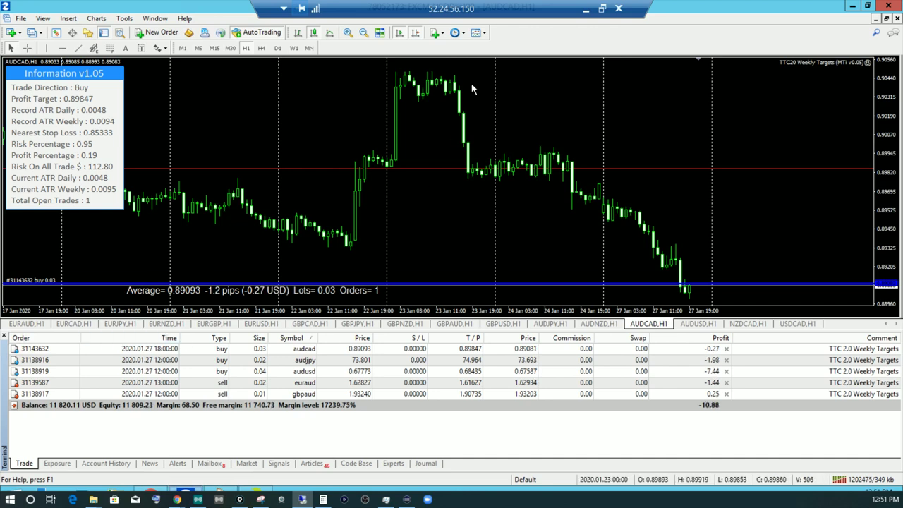
left_click(585, 10)
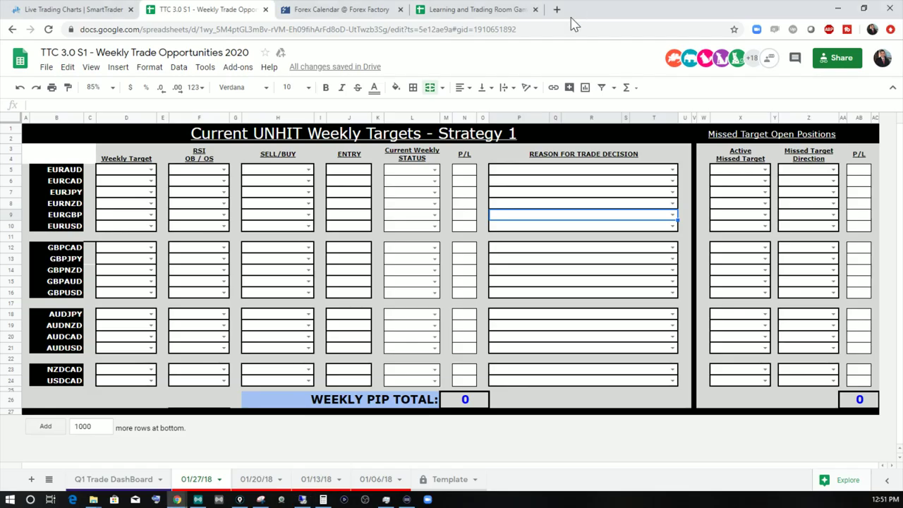
Open the EUR/AUD hourly chart in SmartTrader and examine the current week's candles and RSI.
left_click(64, 9)
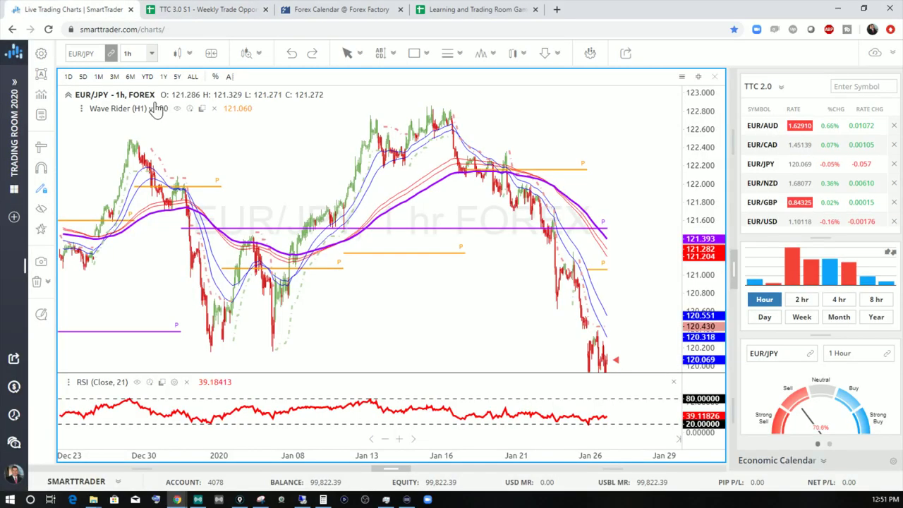
left_click(769, 129)
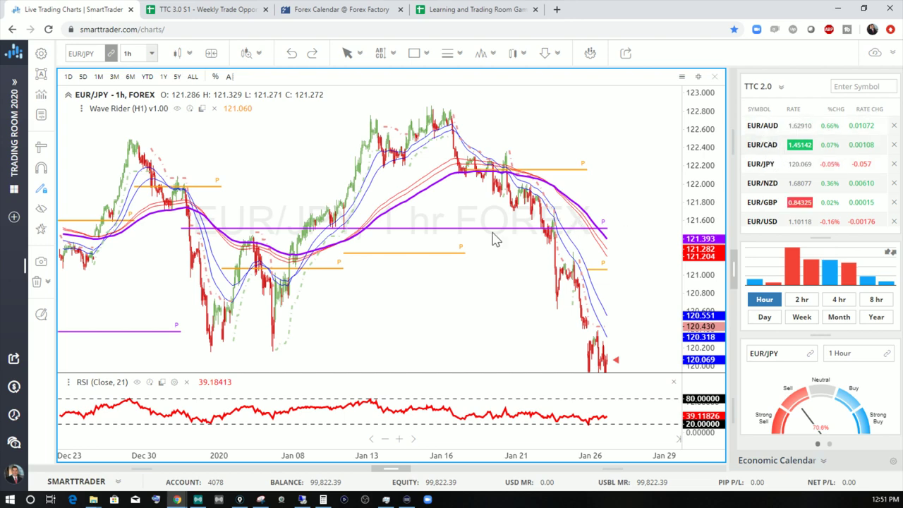
scroll(554, 288, "up", 5)
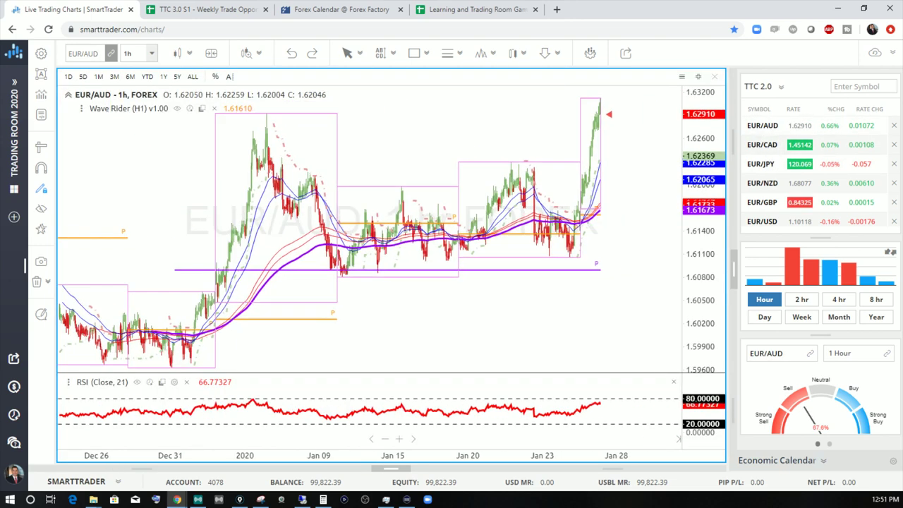
scroll(487, 333, "up", 4)
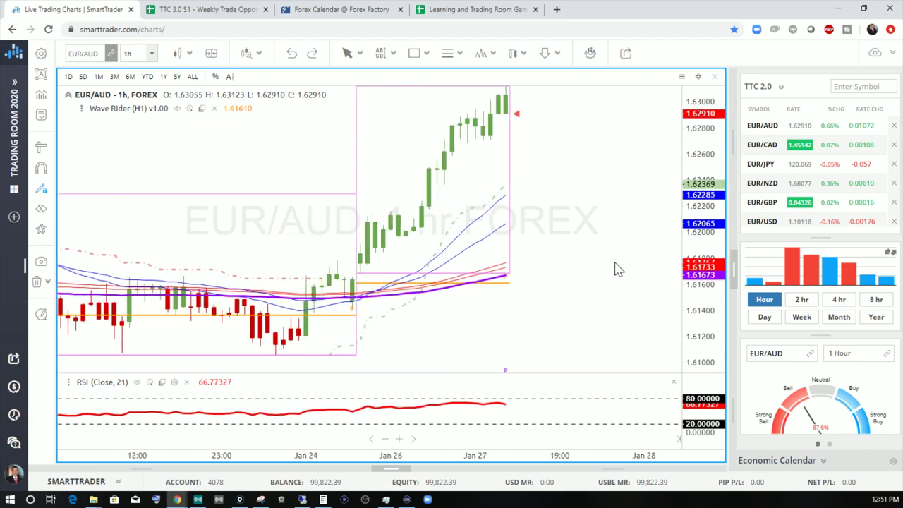
scroll(493, 272, "up", 3)
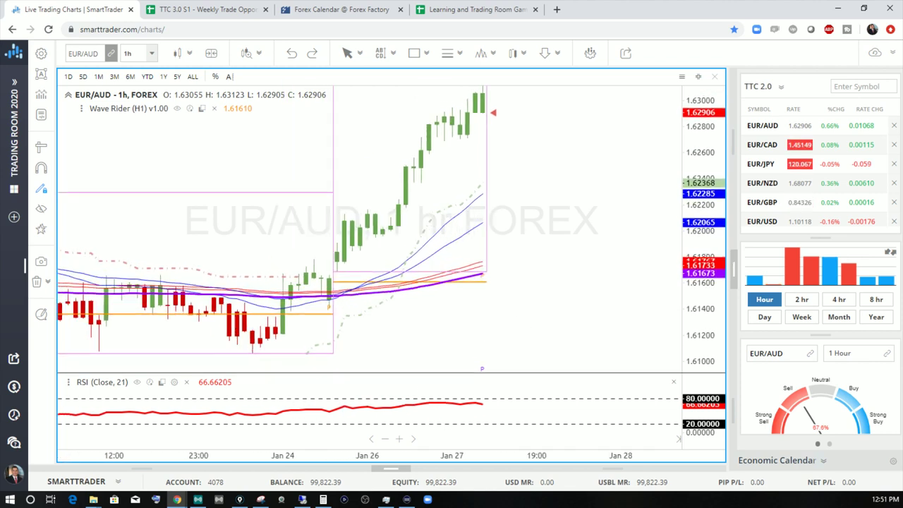
In the EURAUD row of the 01/27/18 sheet, set Weekly Target to UNHIT, RSI to OverBOUGHT and SELL/BUY to BEARISH ALERT.
left_click(225, 10)
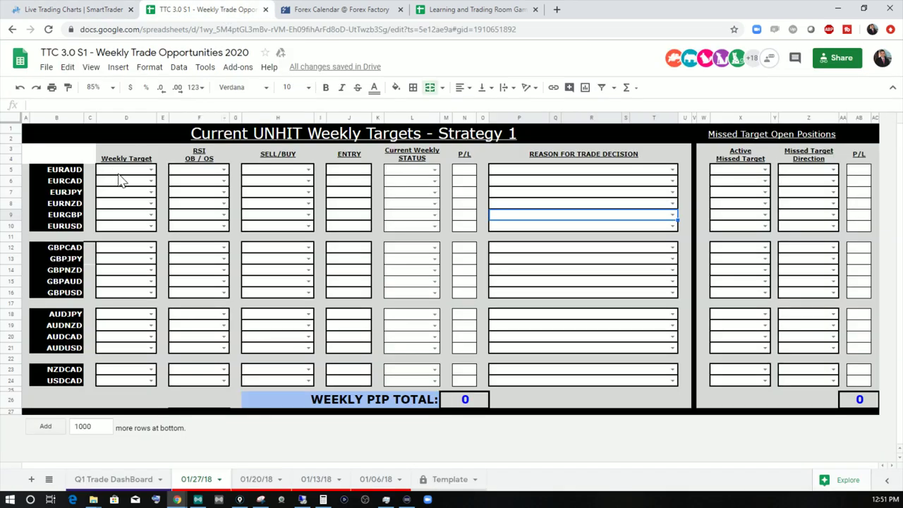
left_click(150, 173)
left_click(115, 185)
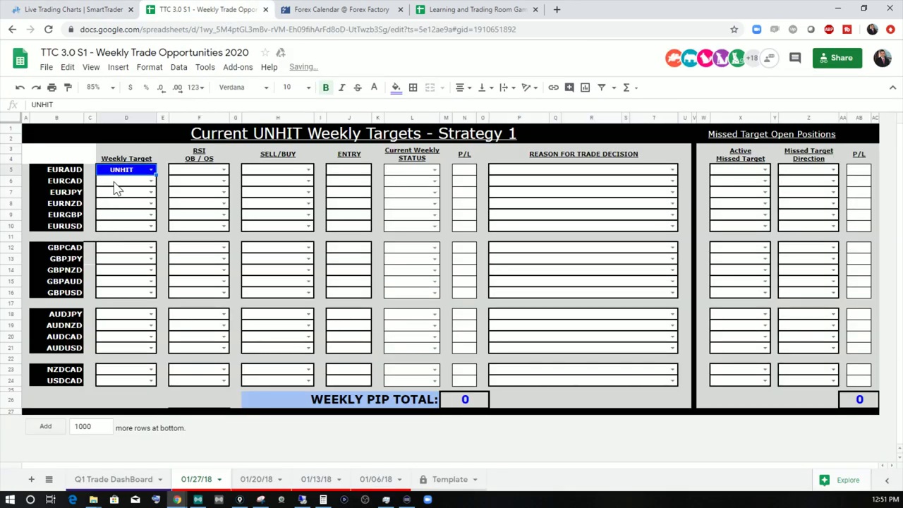
left_click(223, 171)
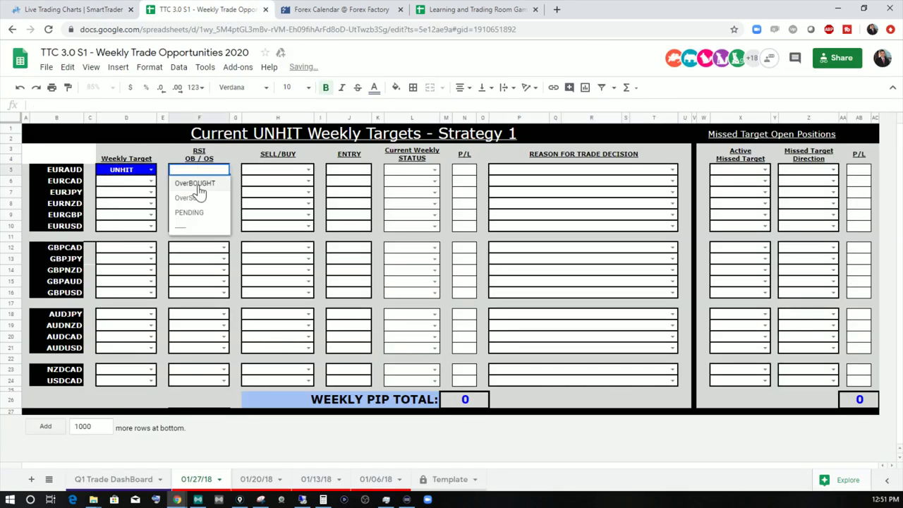
left_click(200, 184)
left_click(309, 170)
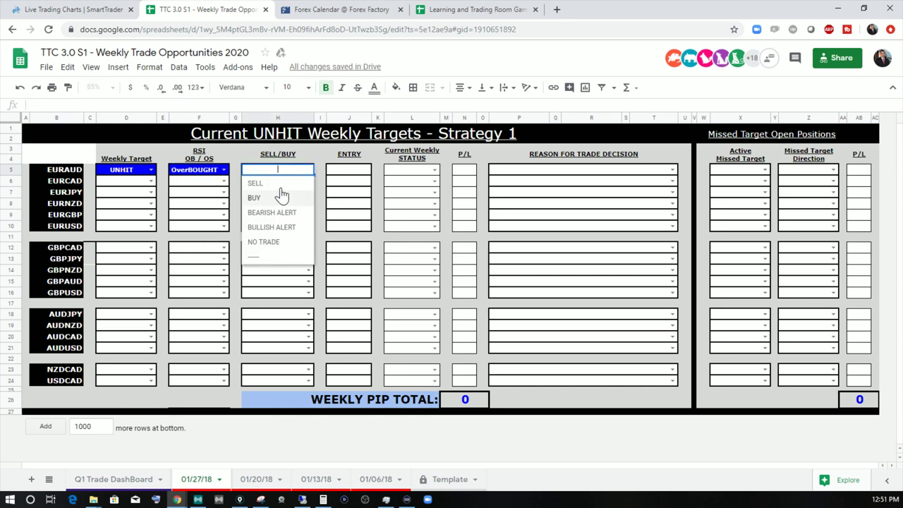
left_click(279, 212)
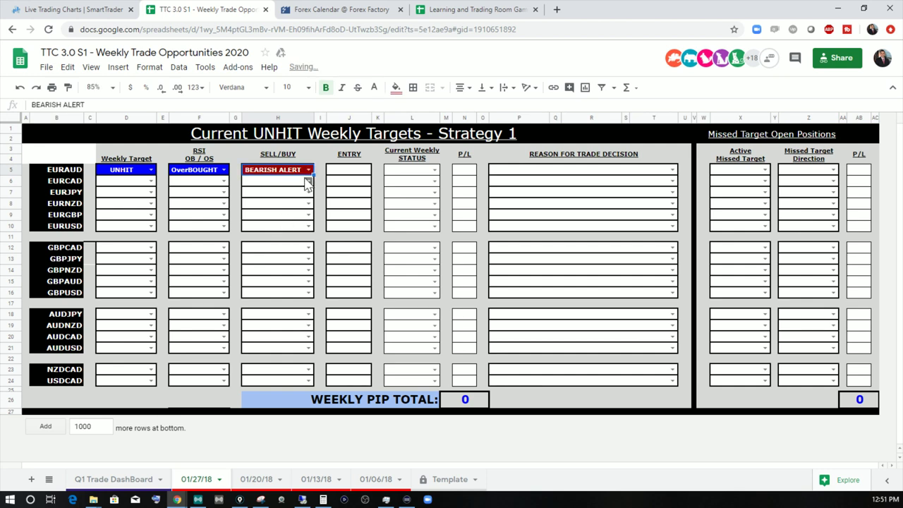
left_click(127, 182)
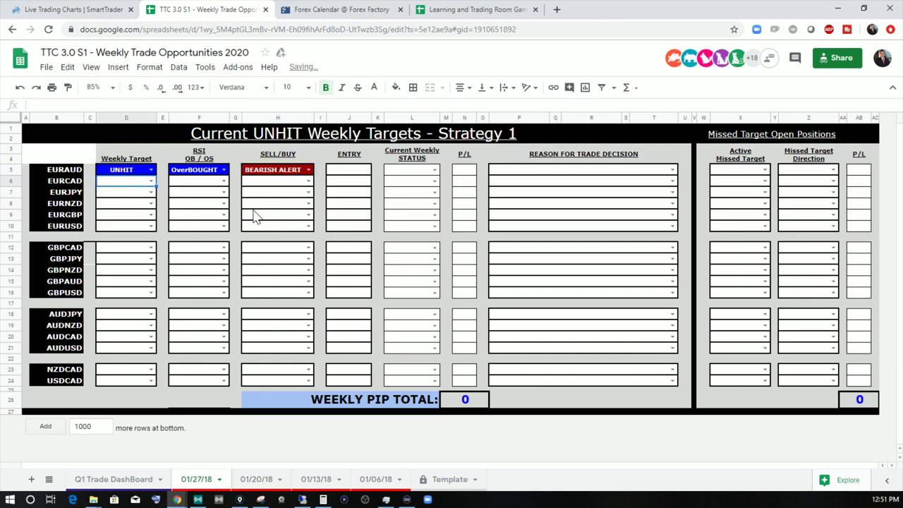
Hide the Wave Rider indicator on the EUR/AUD hourly chart in SmartTrader and show it again.
left_click(76, 14)
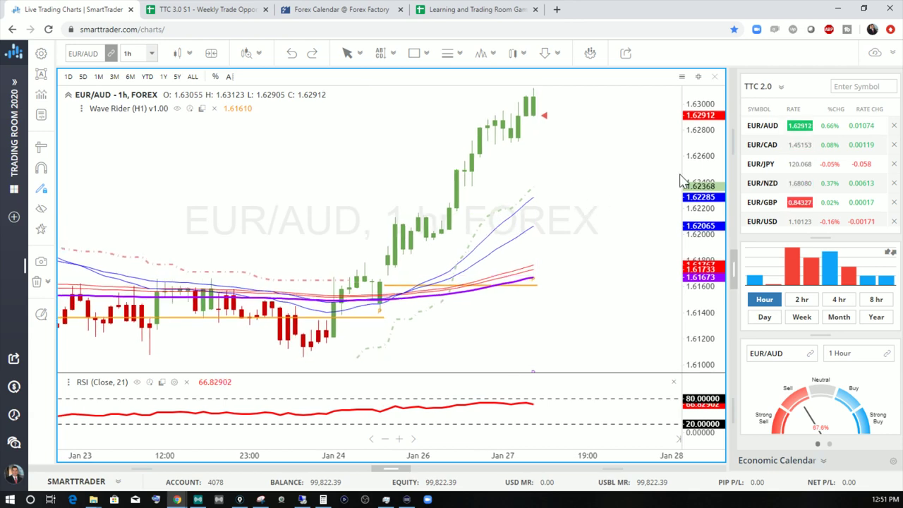
left_click(172, 109)
left_click(592, 178)
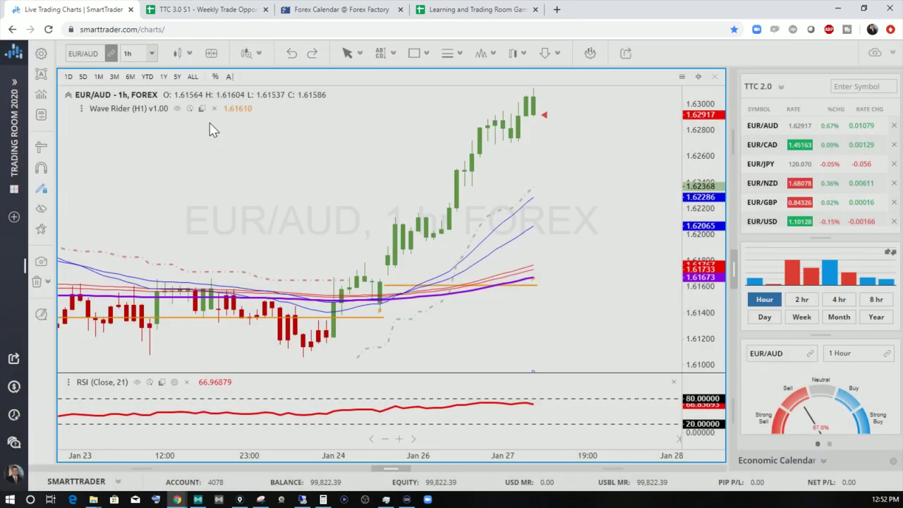
right_click(164, 119)
left_click(201, 142)
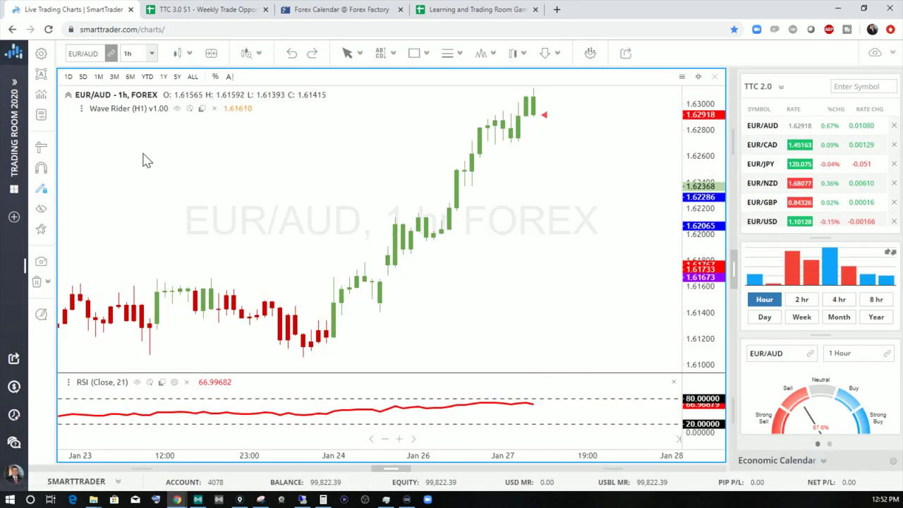
scroll(423, 224, "down", 5)
scroll(426, 224, "down", 5)
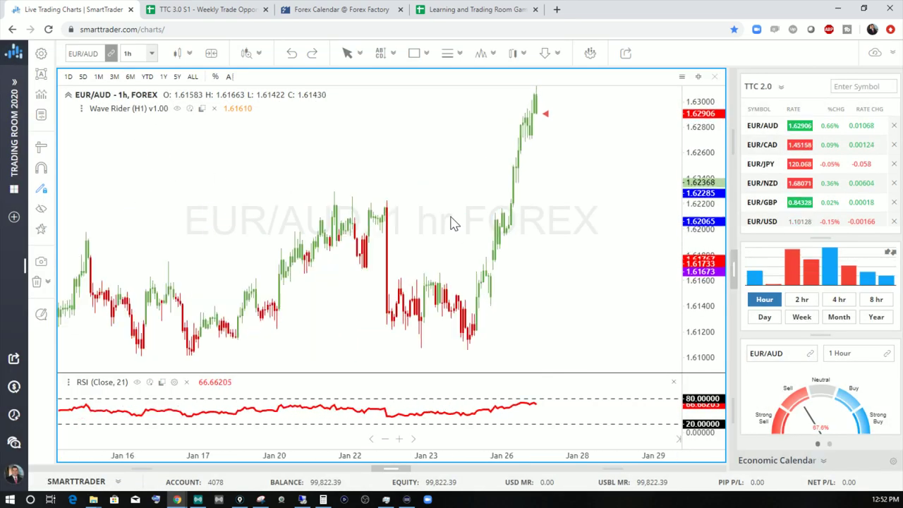
right_click(168, 109)
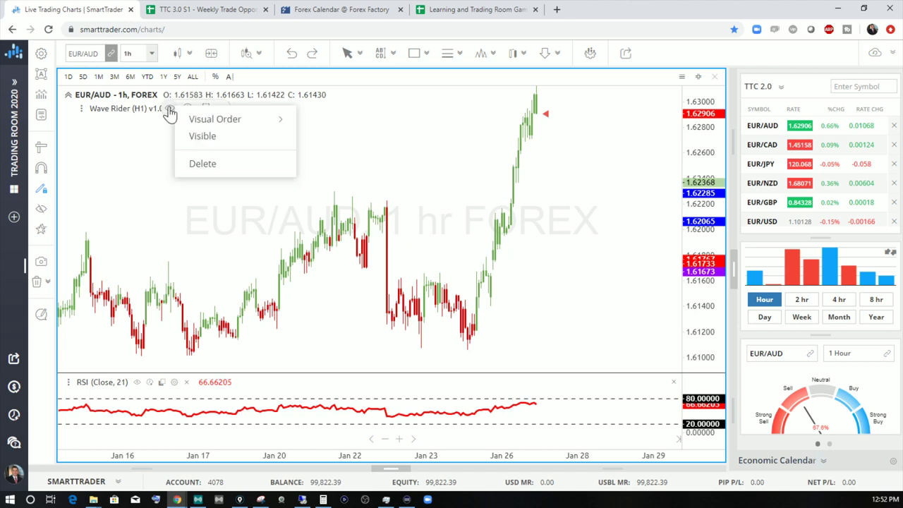
left_click(202, 137)
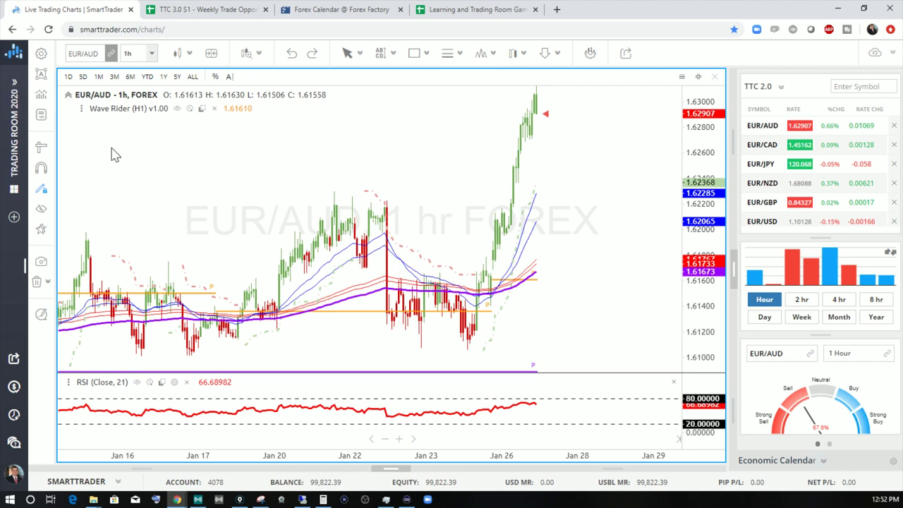
left_click(17, 92)
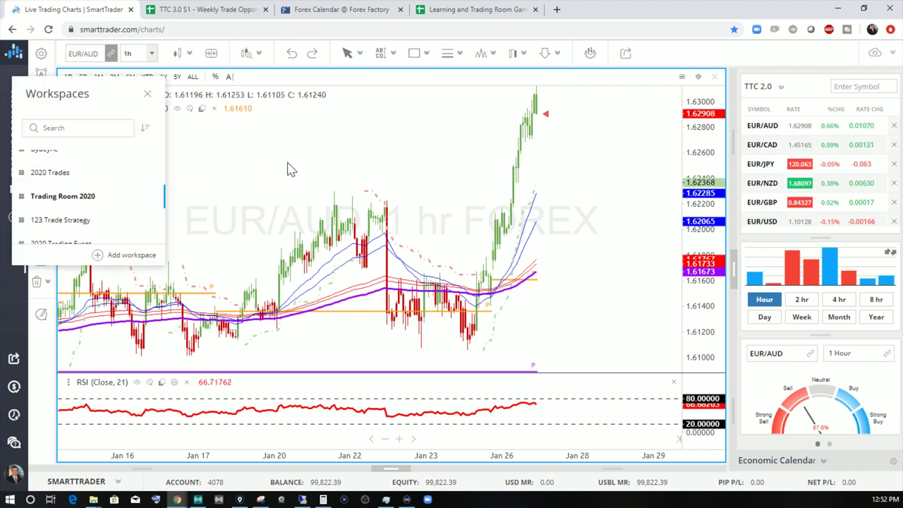
left_click(314, 157)
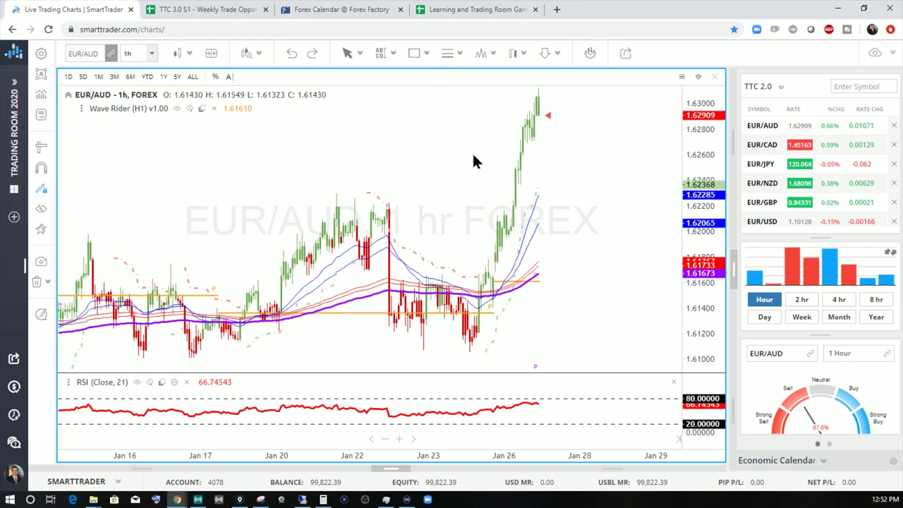
Open the EUR/CAD hourly chart and set its RSI overbought value to 70 and oversold value to 30.
left_click(765, 146)
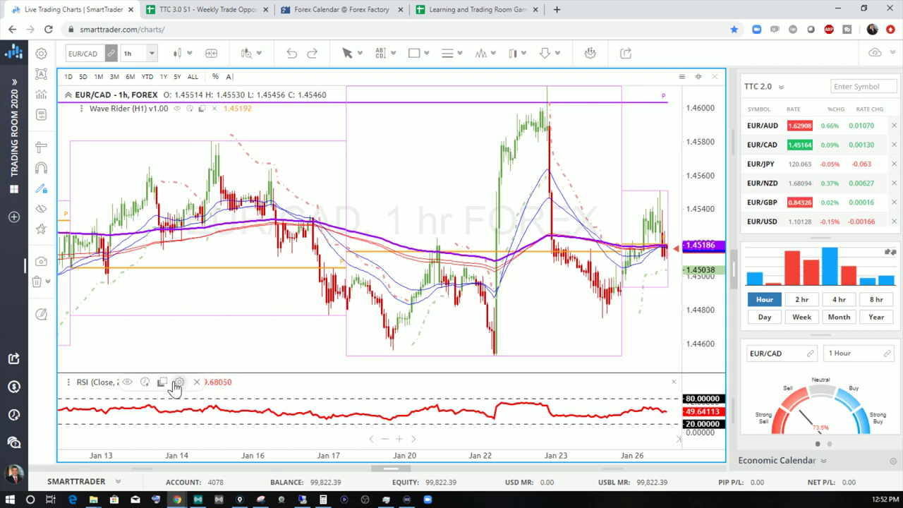
double_click(331, 310)
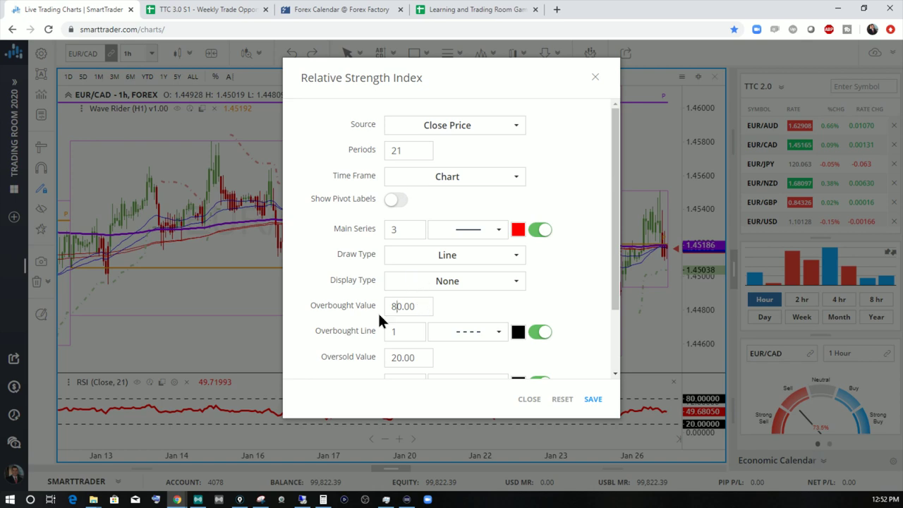
key("shift+Left")
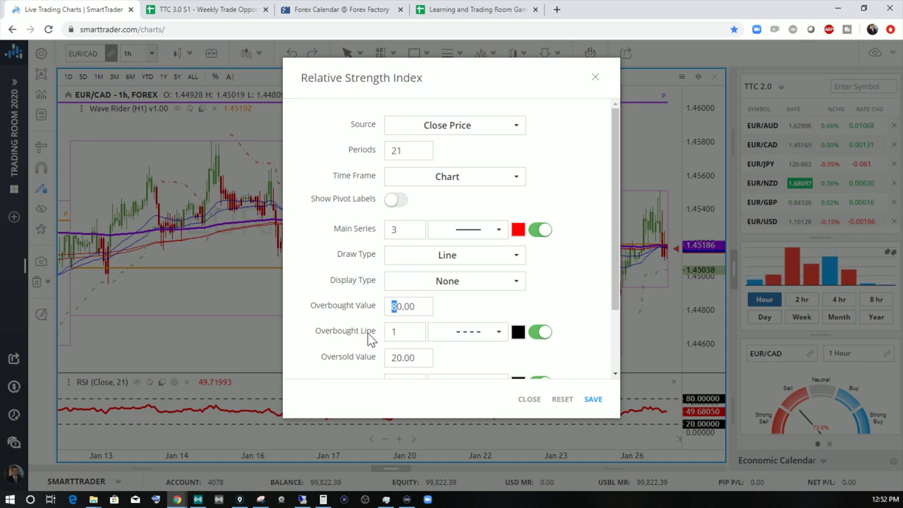
type("7")
key("shift+Left")
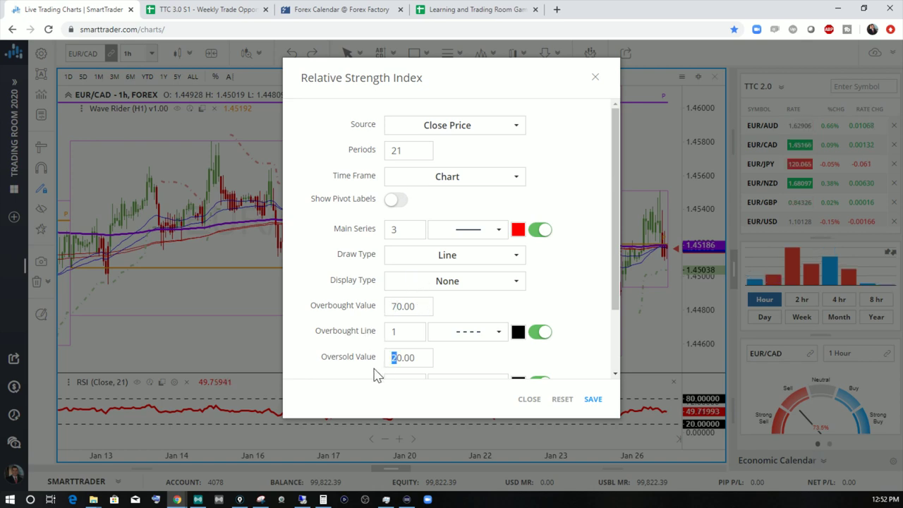
type("3")
left_click(594, 400)
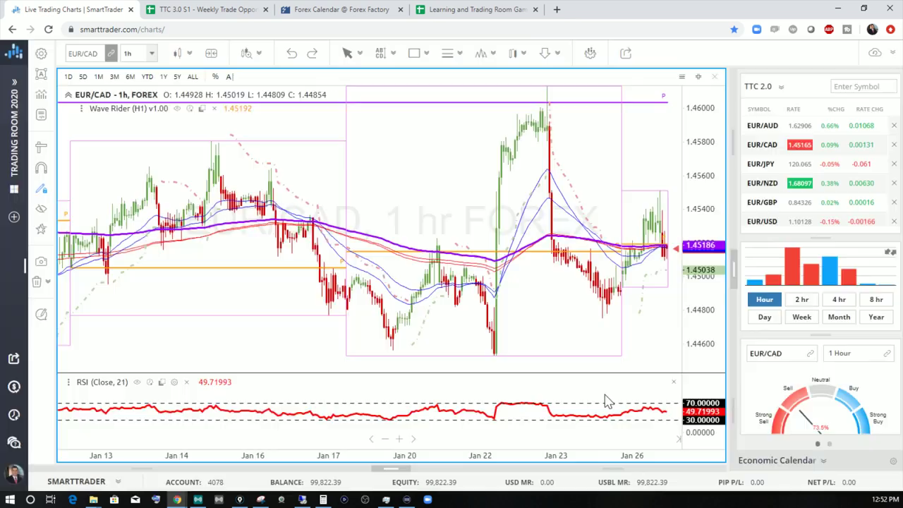
Examine the EUR/CAD and EUR/AUD hourly charts against the adjusted RSI levels.
left_click_drag(514, 195, 389, 176)
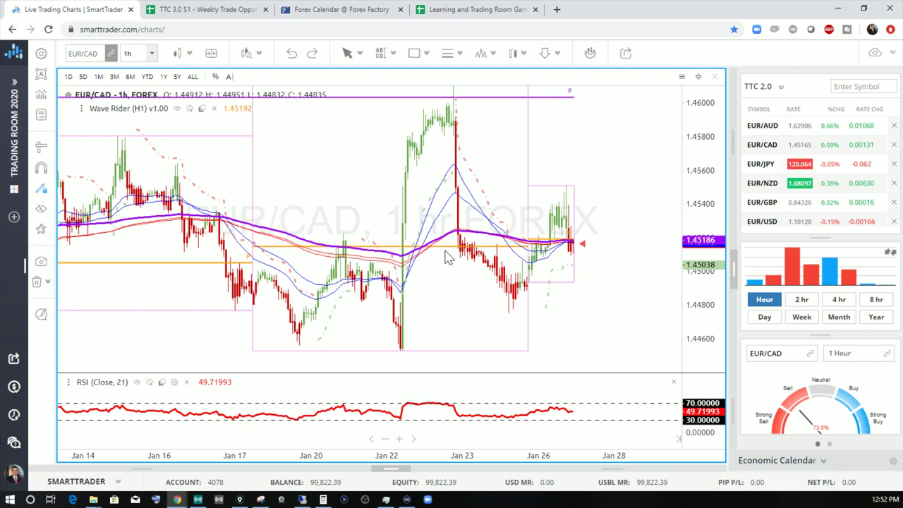
left_click_drag(336, 166, 405, 166)
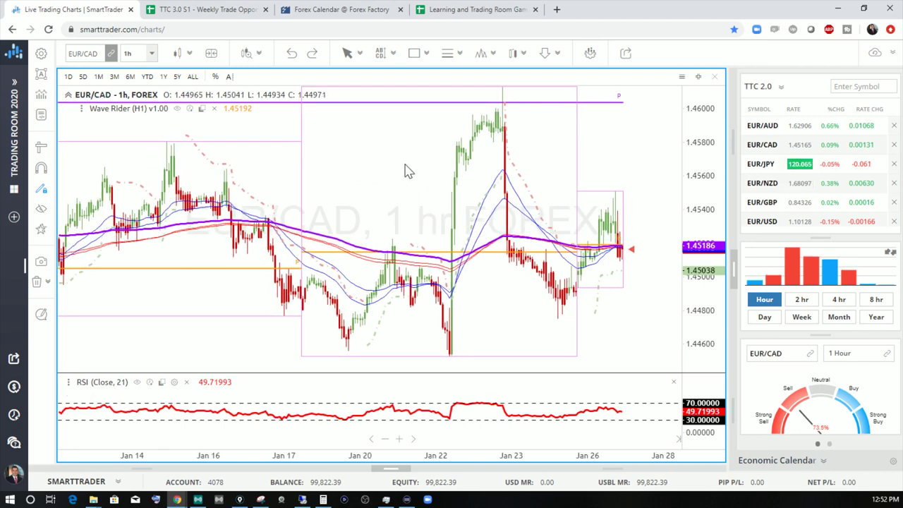
left_click(762, 125)
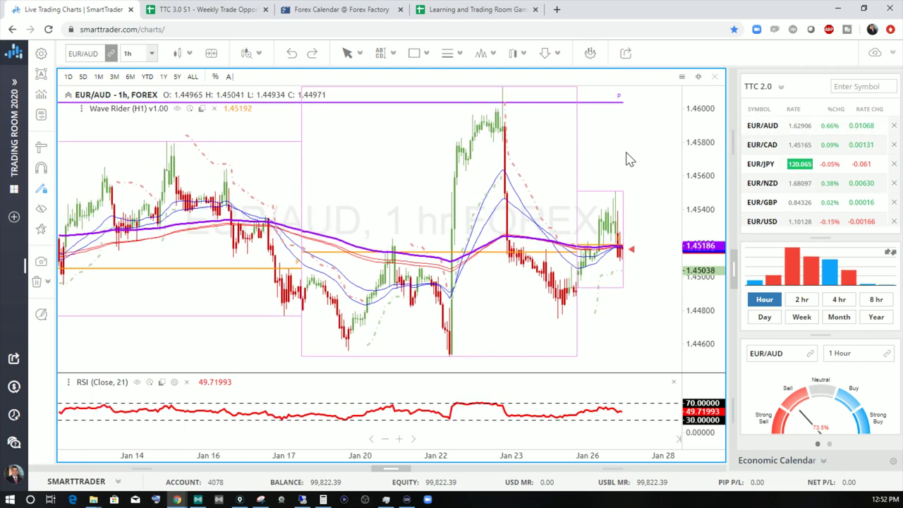
left_click_drag(543, 124, 370, 141)
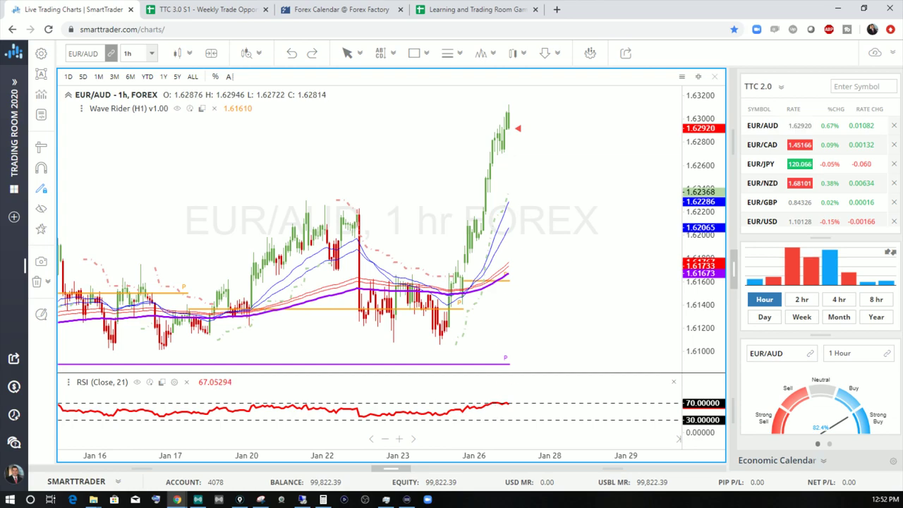
Look up the EURAUD sell trade in the remote MetaTrader terminal and record its entry 1.6282 with status Active in the 01/27/18 sheet.
left_click(301, 500)
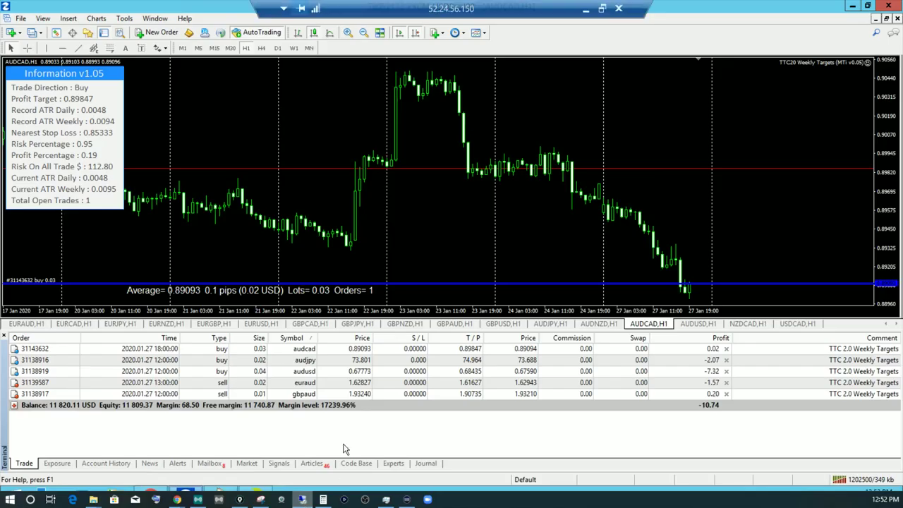
left_click(308, 342)
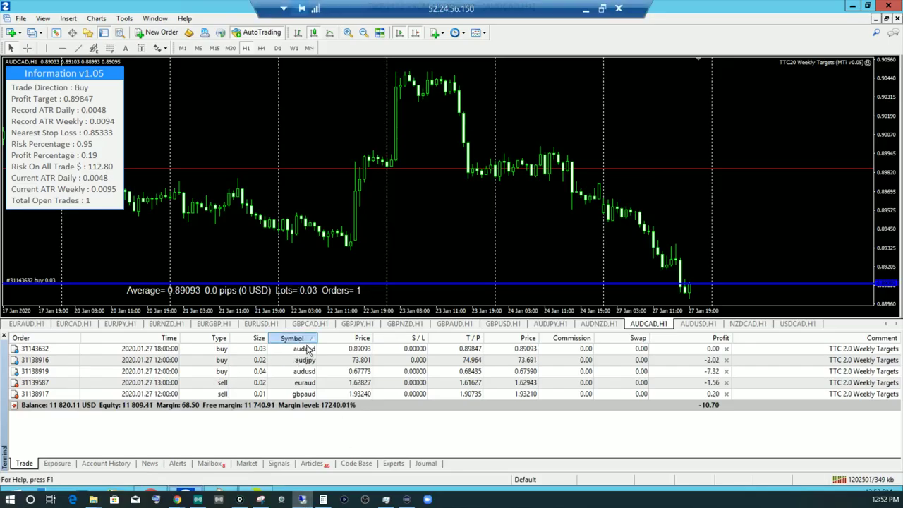
left_click(308, 363)
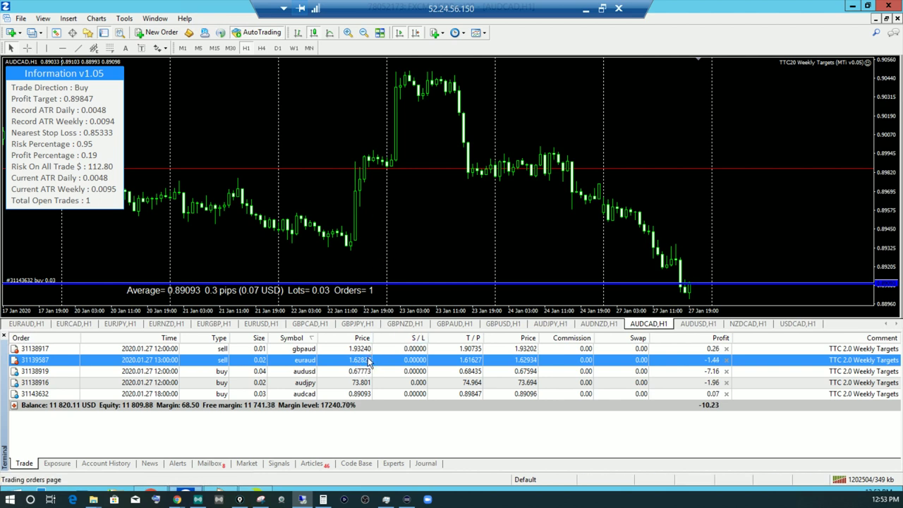
left_click(585, 9)
left_click(211, 10)
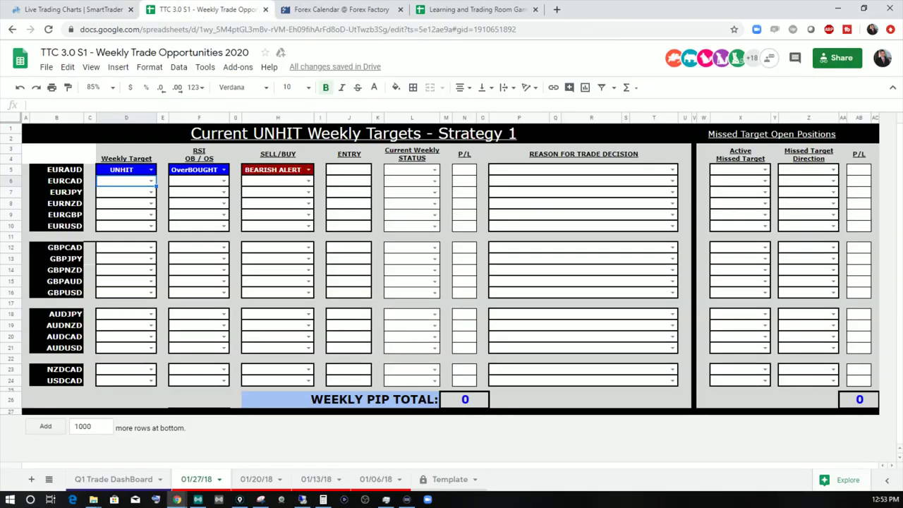
double_click(342, 171)
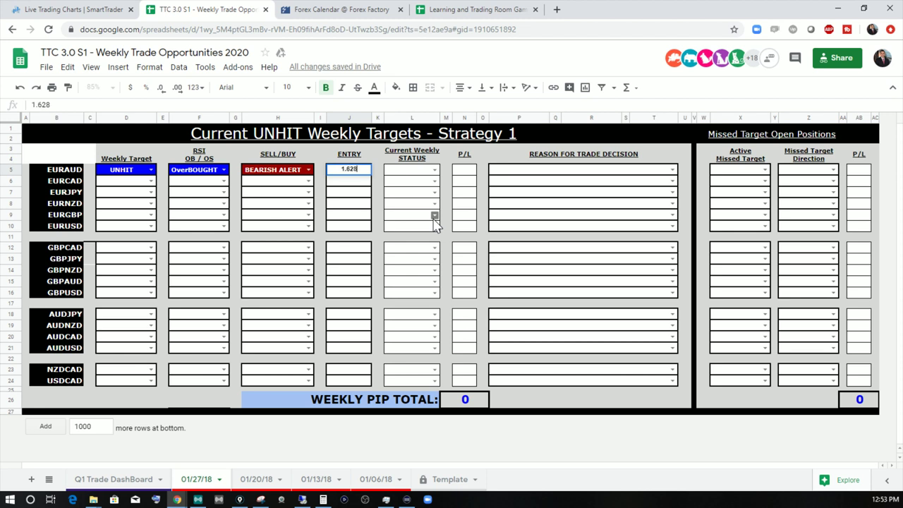
left_click(433, 222)
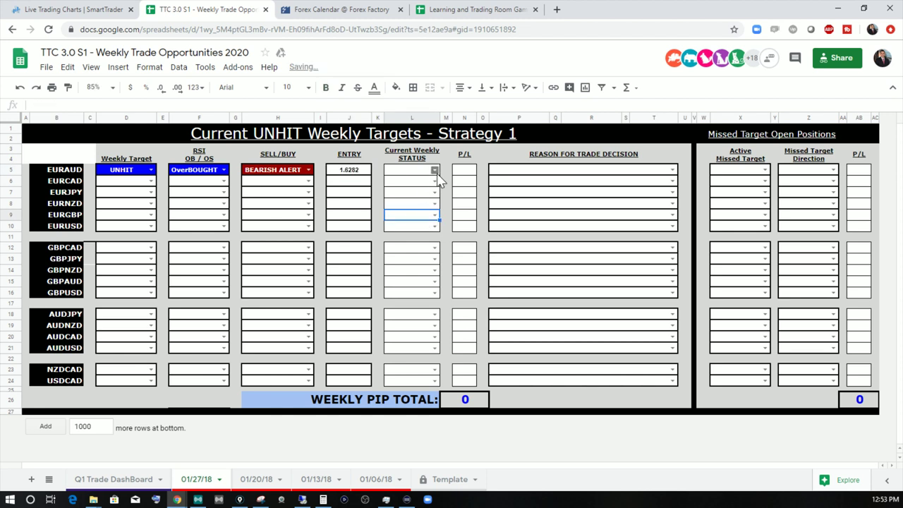
left_click(435, 169)
left_click(400, 183)
Check the EUR/CAD hourly chart in SmartTrader and set EURCAD's Weekly Target to HIT in the 01/27/18 sheet.
left_click(147, 182)
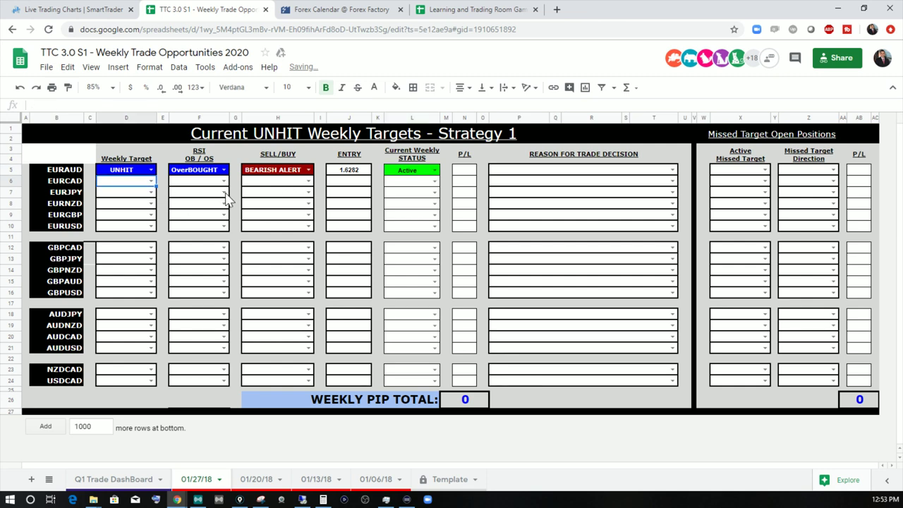
left_click(107, 15)
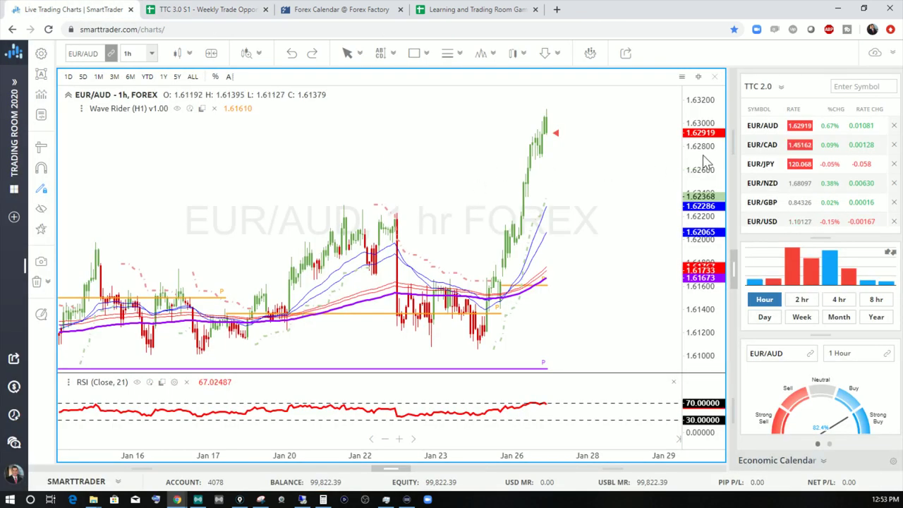
left_click(766, 145)
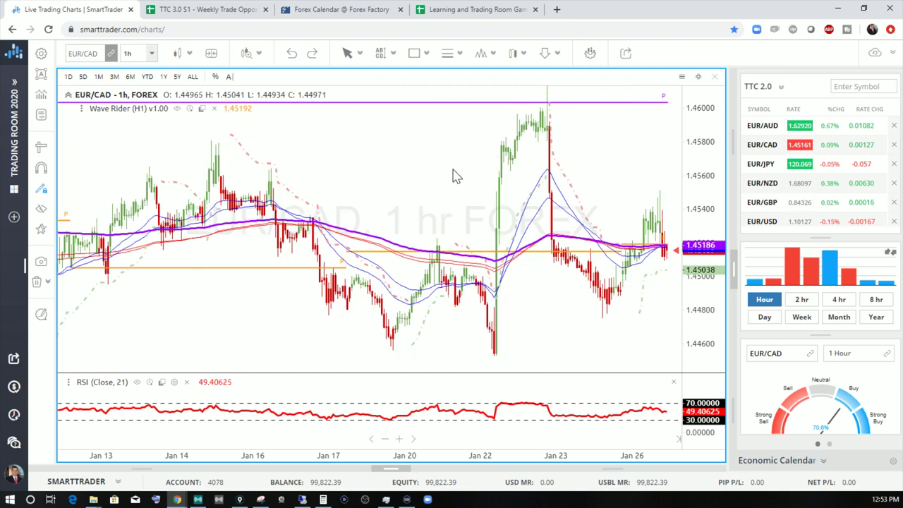
left_click_drag(453, 176, 419, 179)
scroll(488, 292, "up", 2)
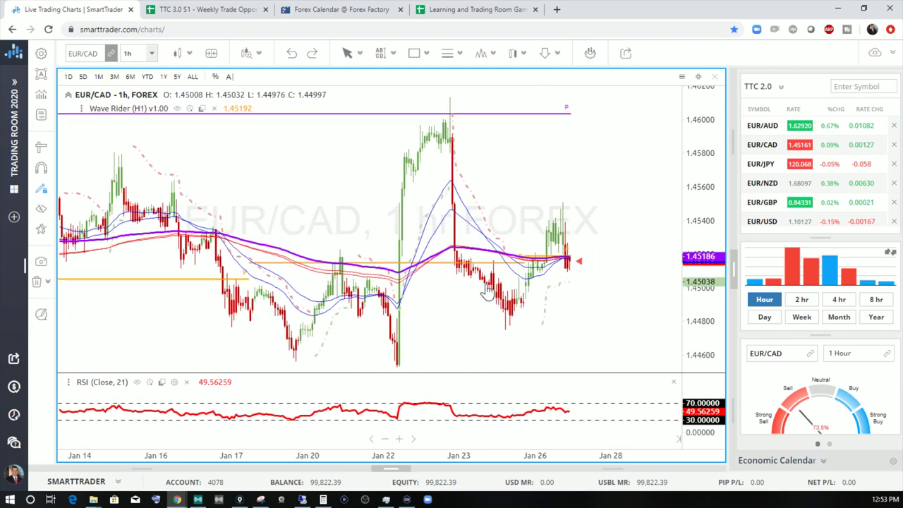
scroll(550, 272, "up", 3)
scroll(552, 270, "up", 3)
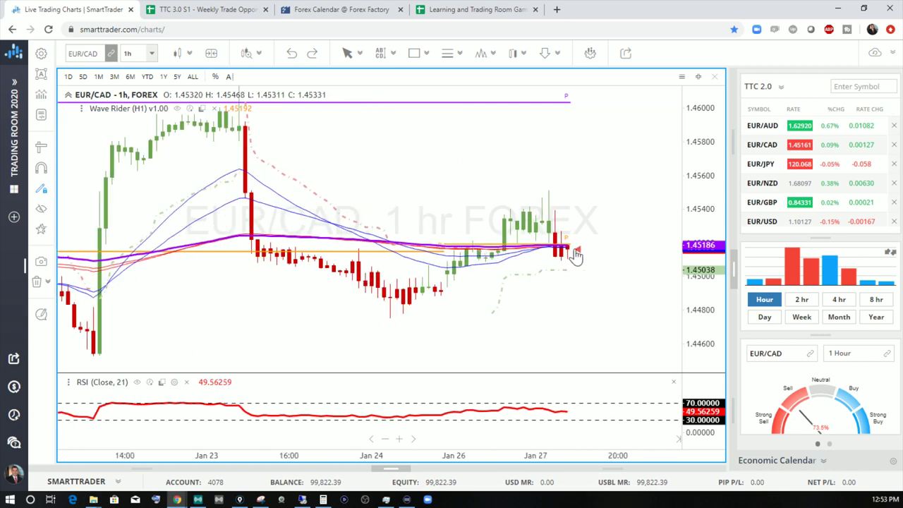
scroll(454, 201, "down", 3)
left_click(209, 15)
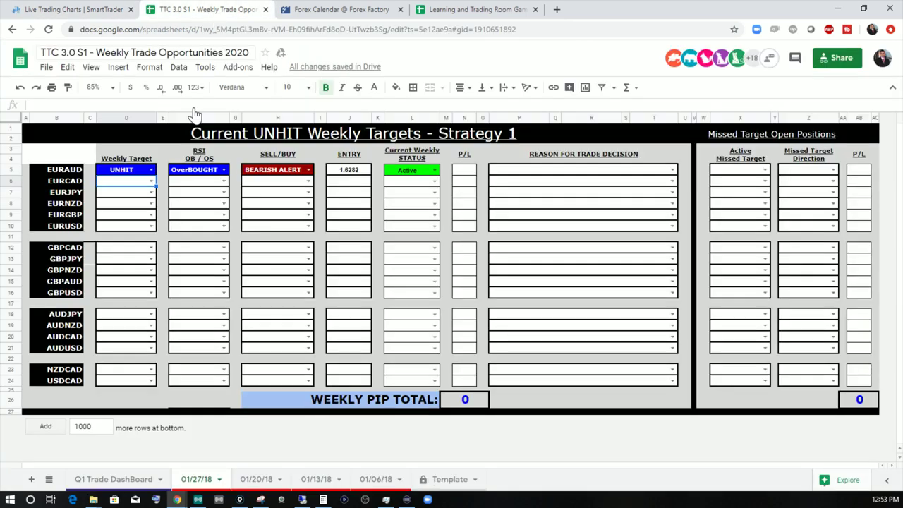
left_click(151, 181)
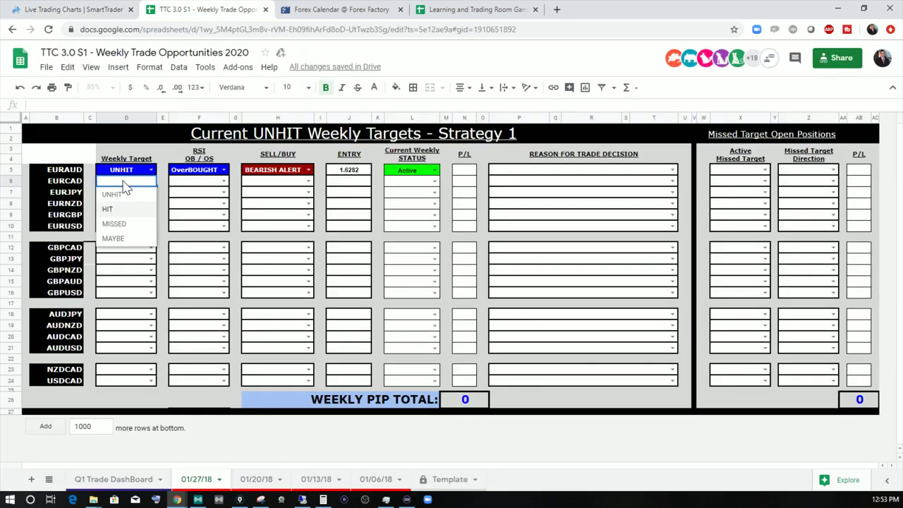
left_click(113, 206)
Open the EUR/JPY hourly chart in SmartTrader and examine the current week's candles and RSI.
left_click(70, 10)
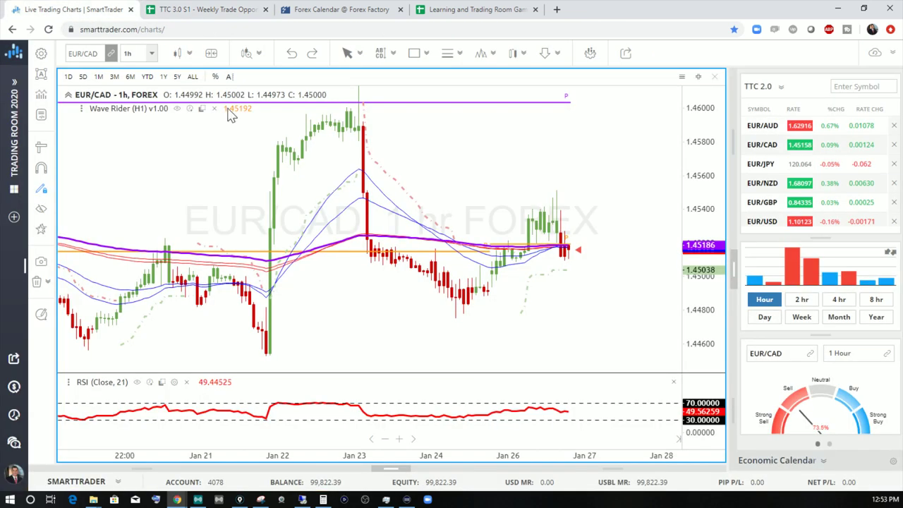
left_click(762, 164)
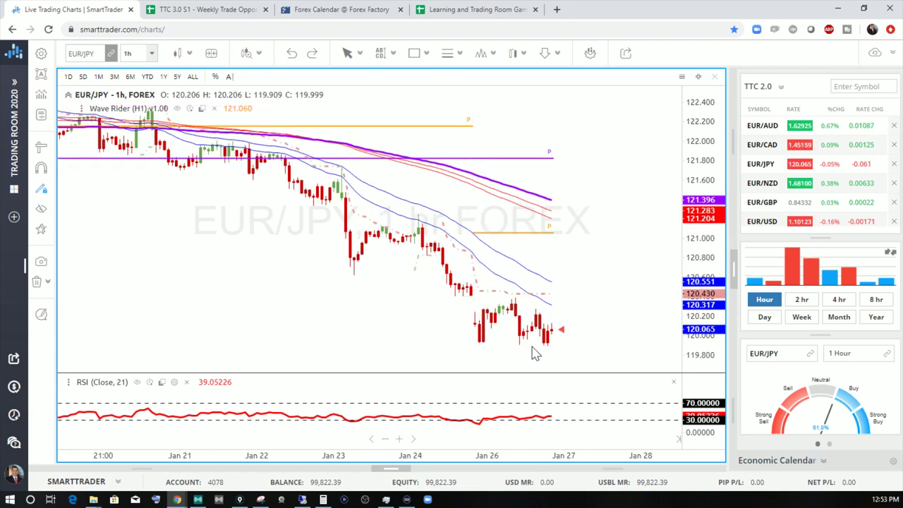
scroll(498, 263, "up", 3)
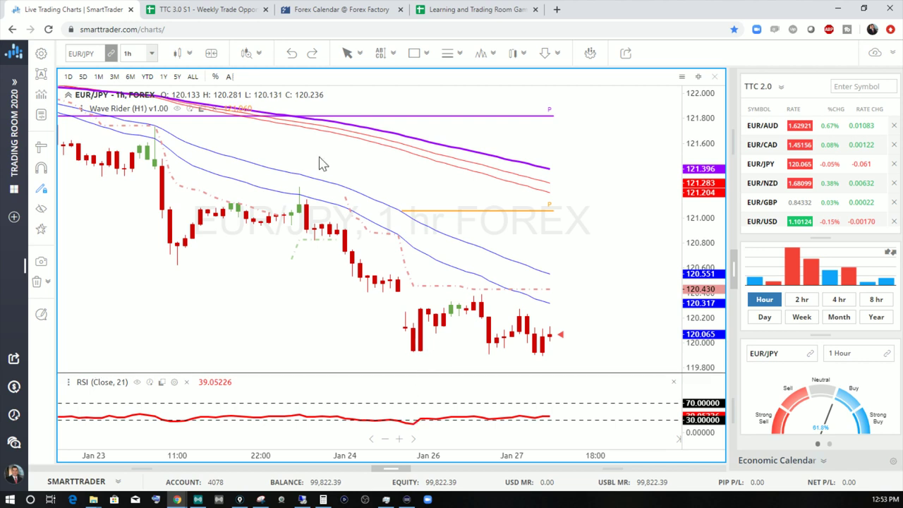
Inspect the EUR/JPY hourly candle of Jan 26, 2020 19:00 with its RSI, and check the open orders in the MetaTrader terminal.
left_click(423, 335)
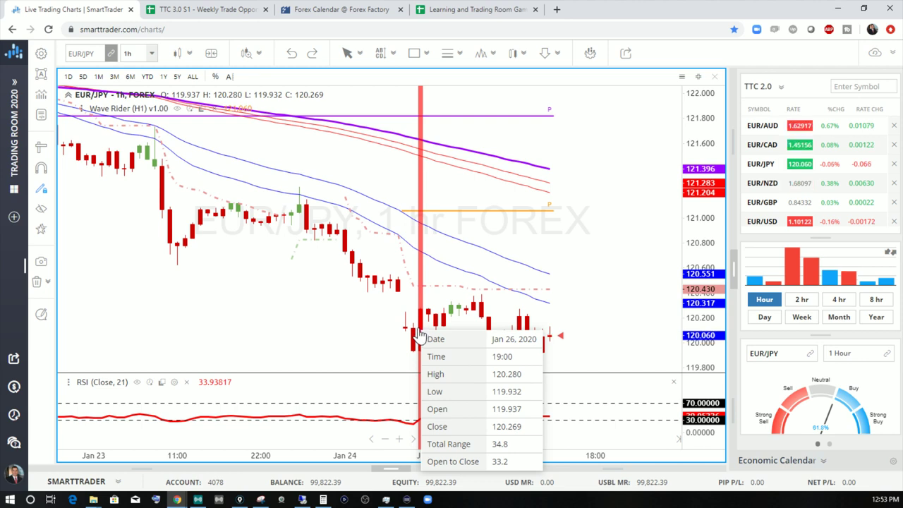
left_click(608, 326)
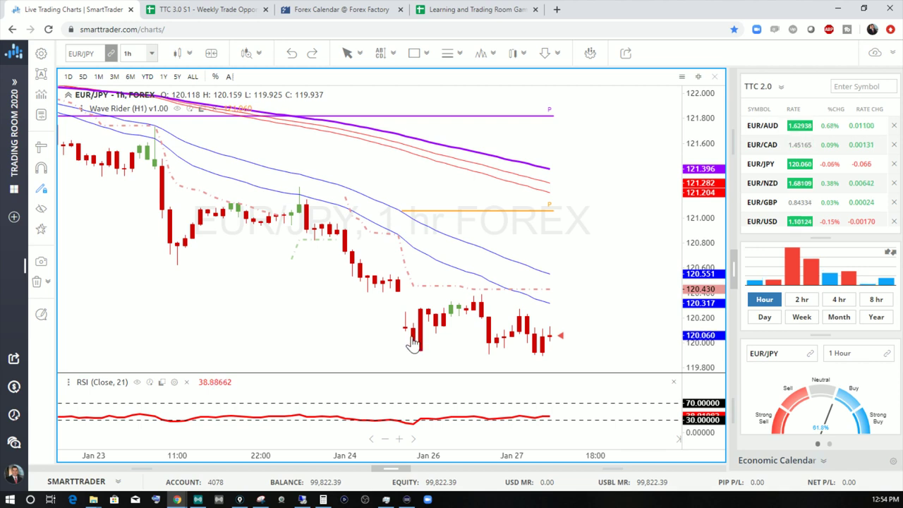
mouse_move(419, 340)
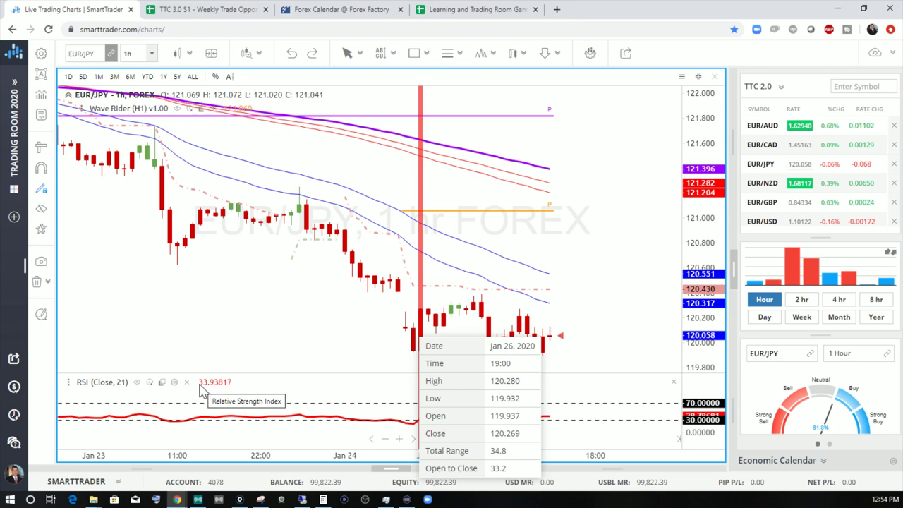
left_click(187, 9)
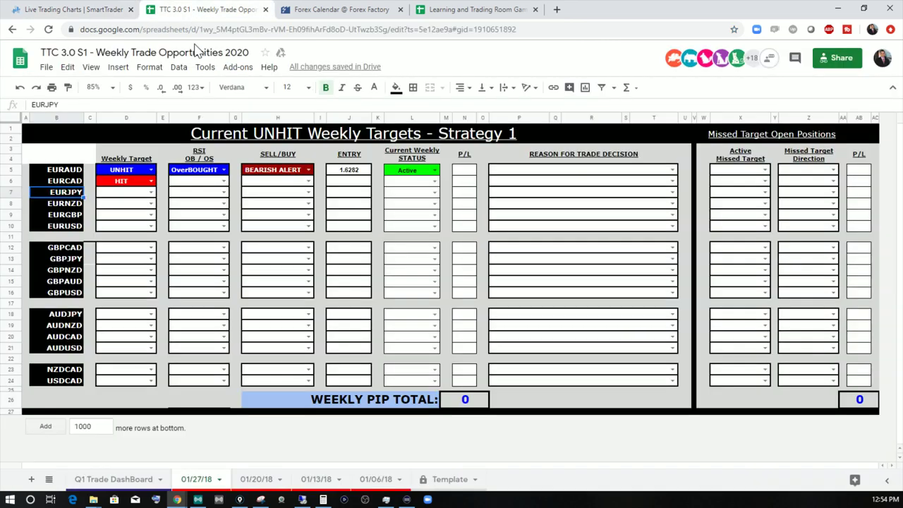
left_click(302, 500)
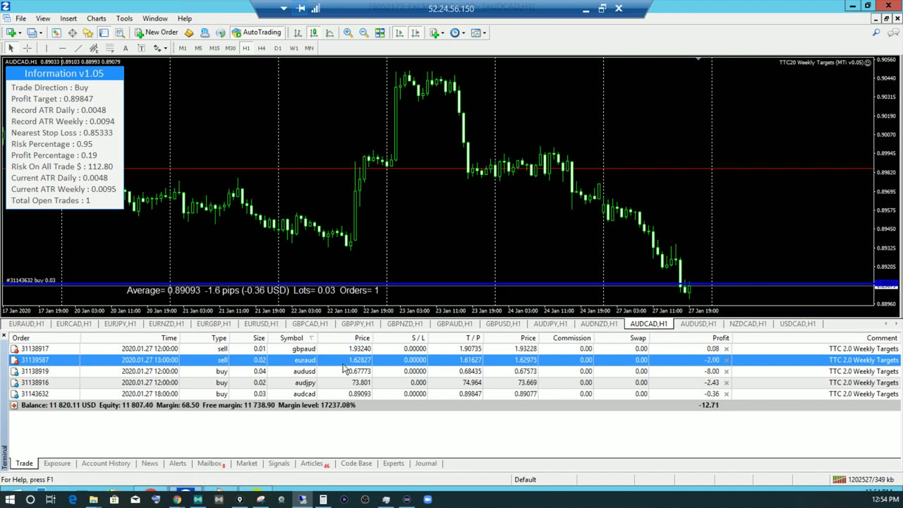
left_click(586, 12)
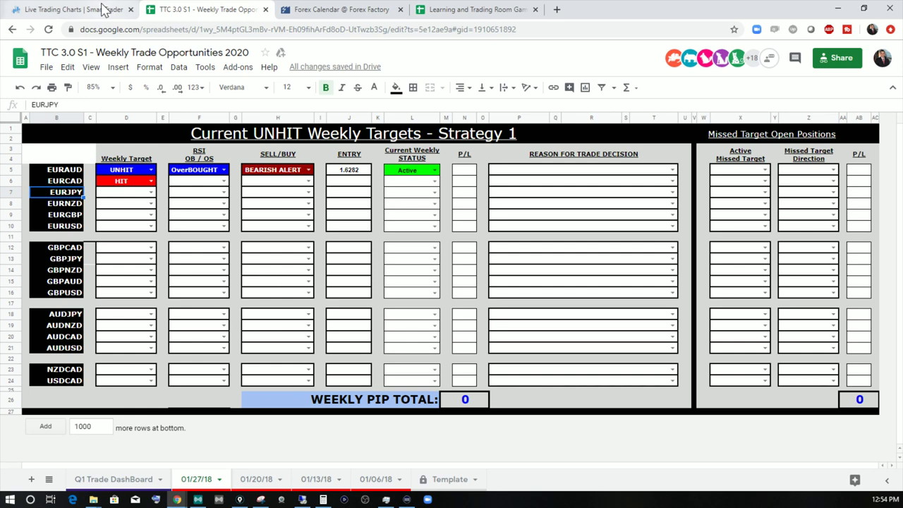
left_click(71, 10)
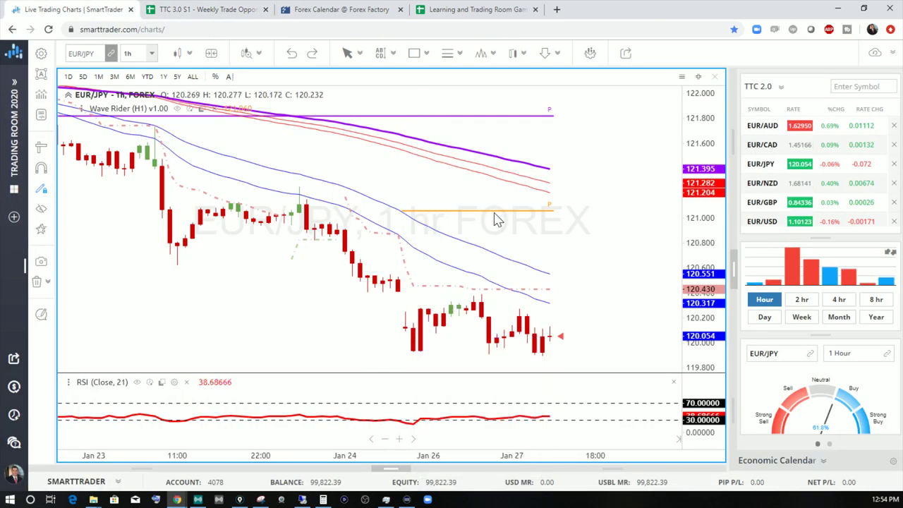
In the weekly trade opportunities sheet, set the EURJPY row to UNHIT, OverSOLD, BULLISH ALERT and current weekly status "------".
left_click(209, 10)
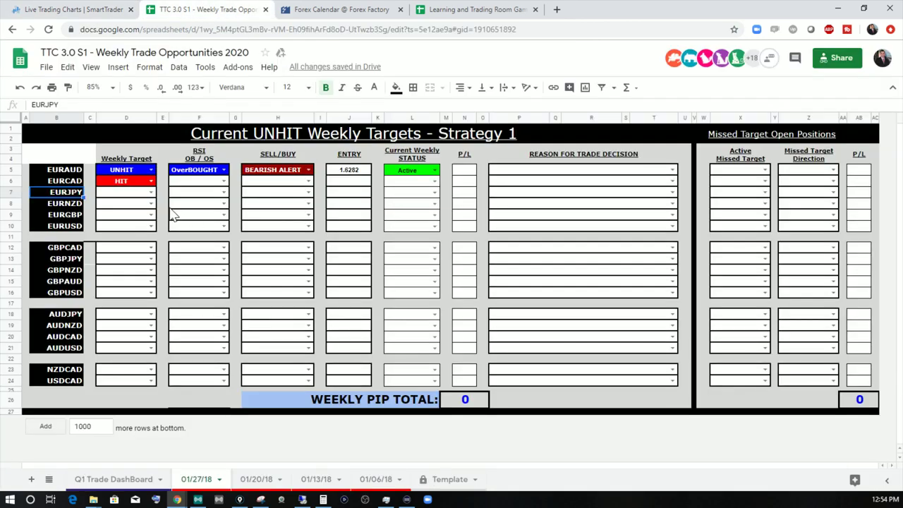
left_click(151, 192)
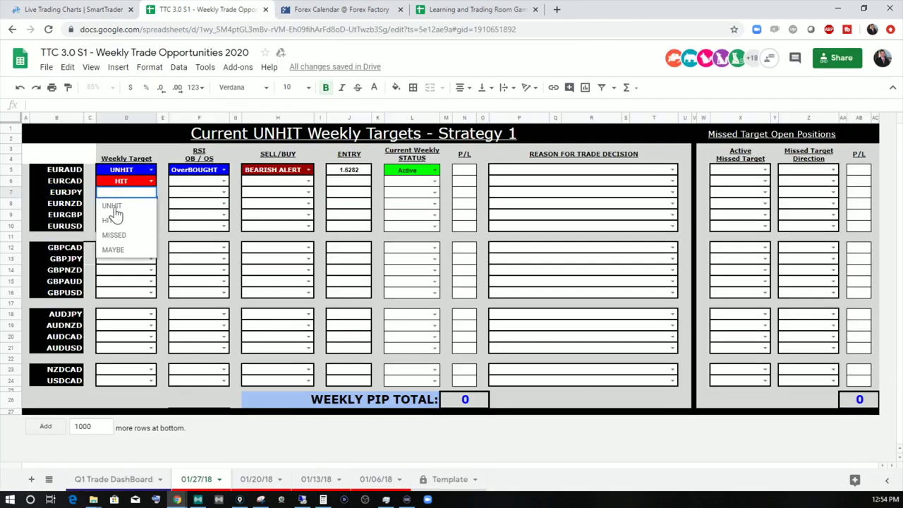
left_click(157, 206)
left_click(224, 193)
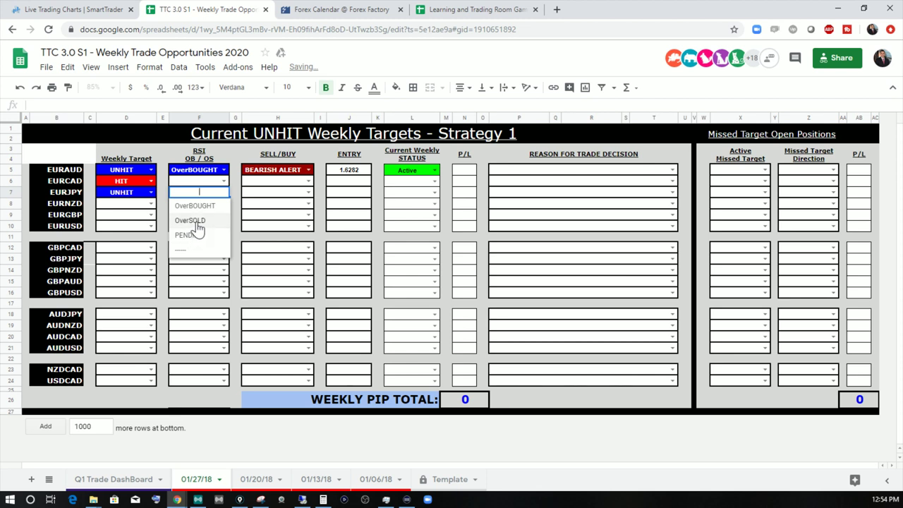
left_click(195, 219)
left_click(308, 192)
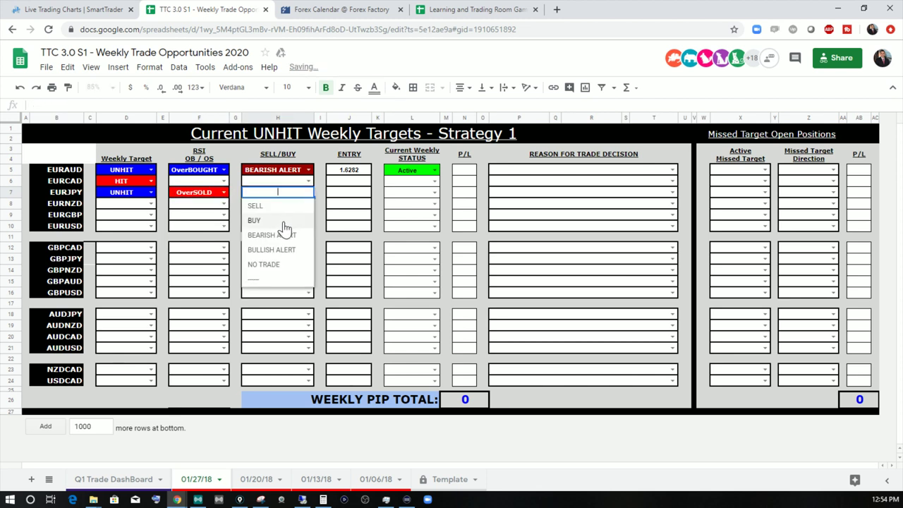
left_click(280, 248)
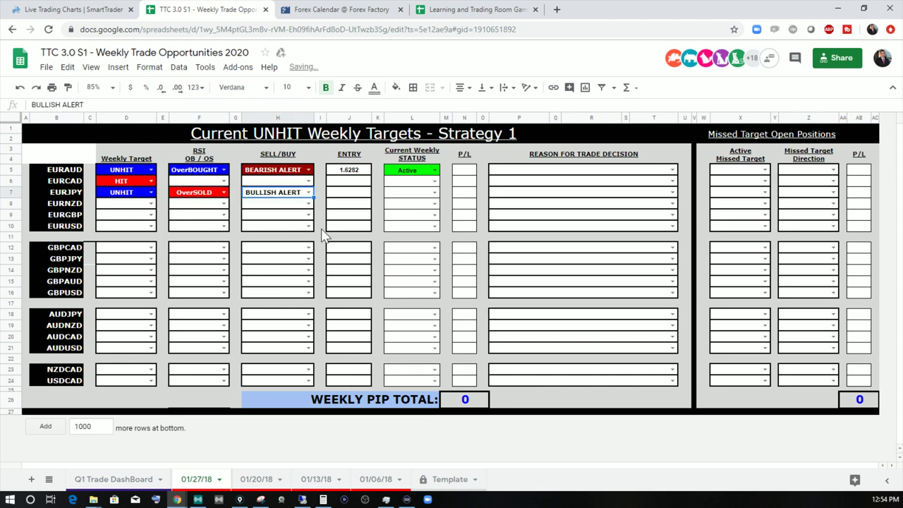
left_click(434, 193)
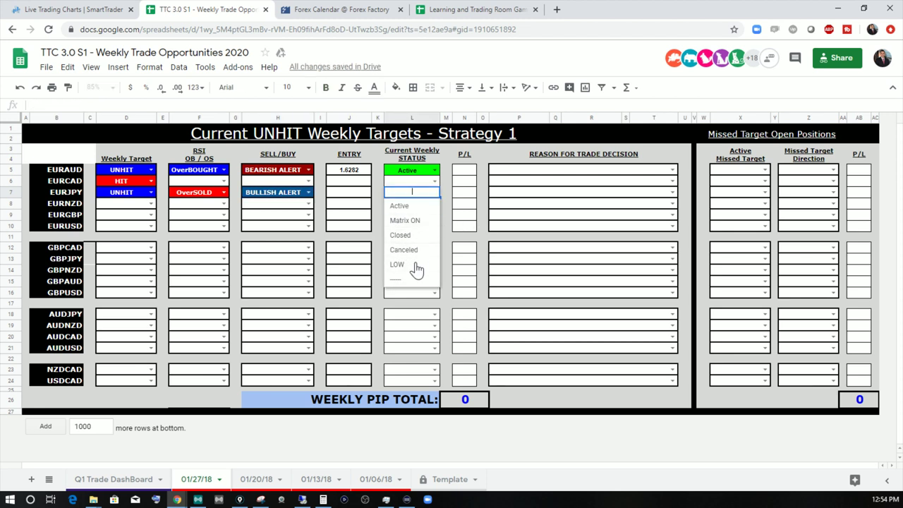
left_click(395, 279)
Examine the EUR/NZD hourly chart in SmartTrader and check the MetaTrader terminal for open orders on that pair.
left_click(74, 207)
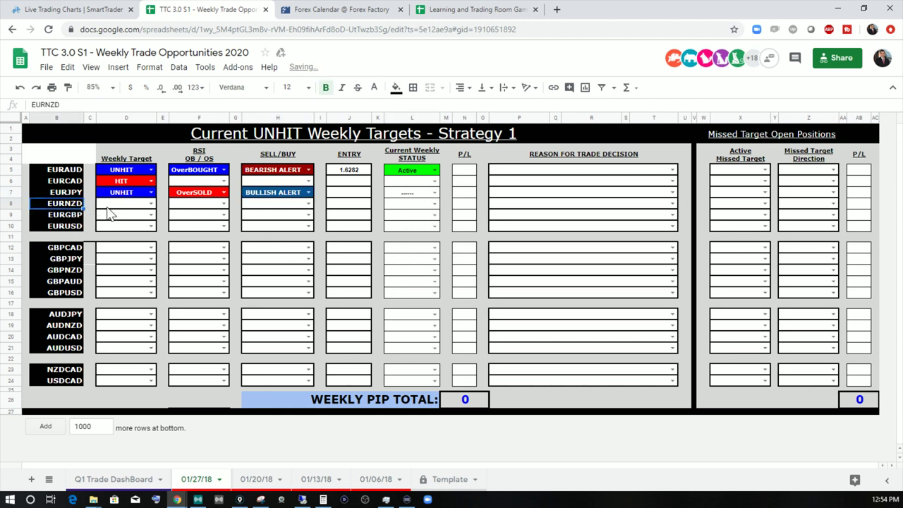
left_click(117, 211)
left_click(70, 10)
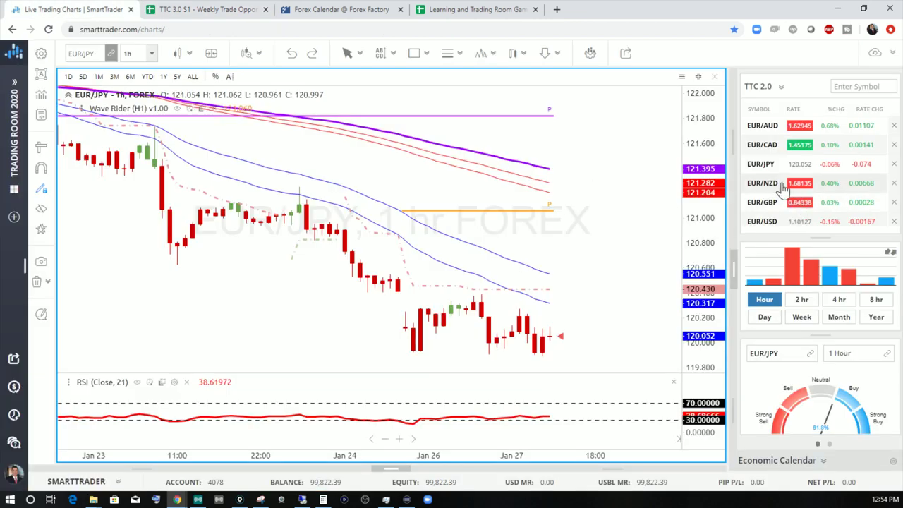
left_click(761, 183)
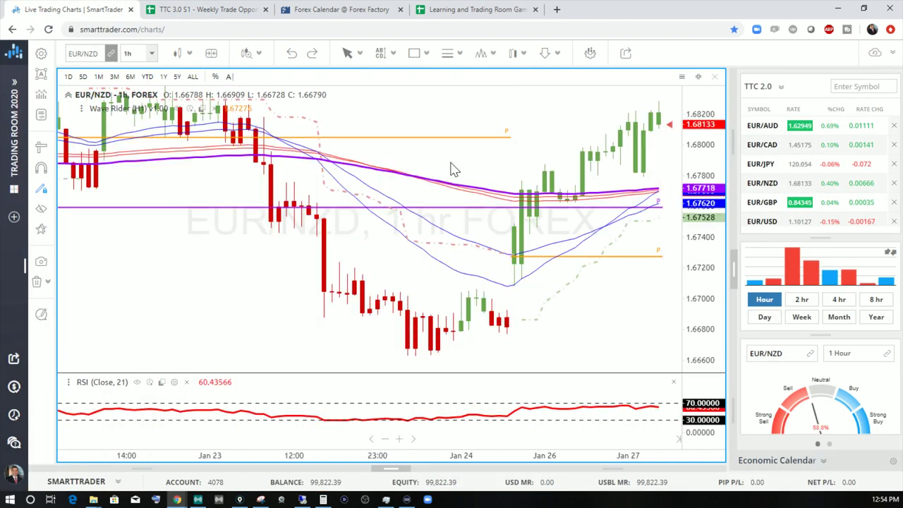
scroll(484, 167, "down", 5)
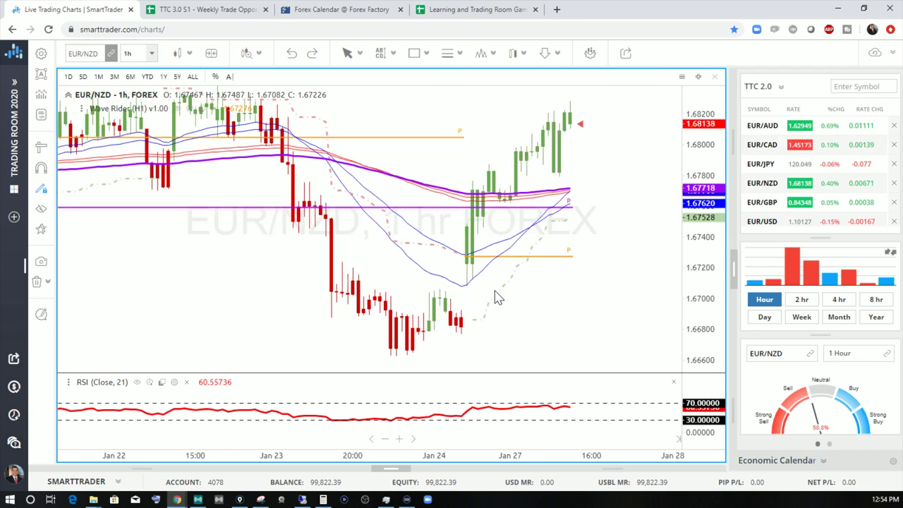
left_click_drag(585, 323, 403, 292)
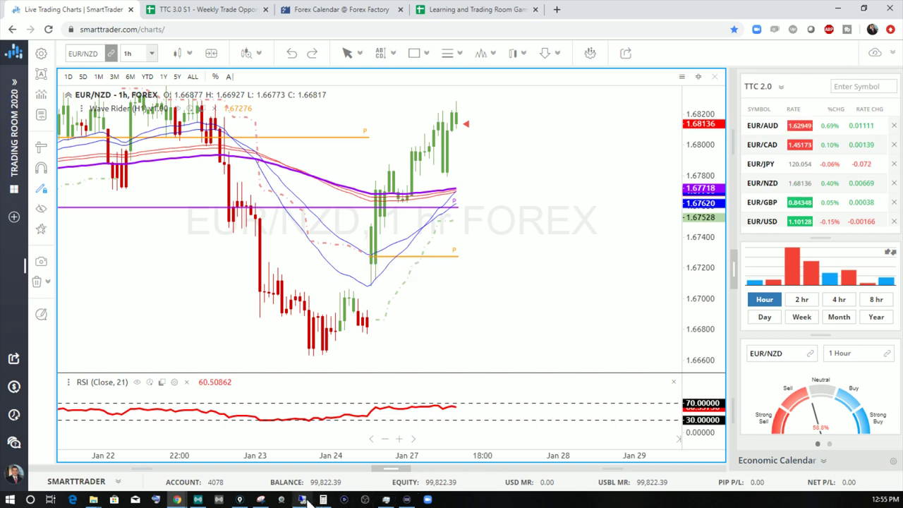
mouse_move(307, 500)
left_click(306, 471)
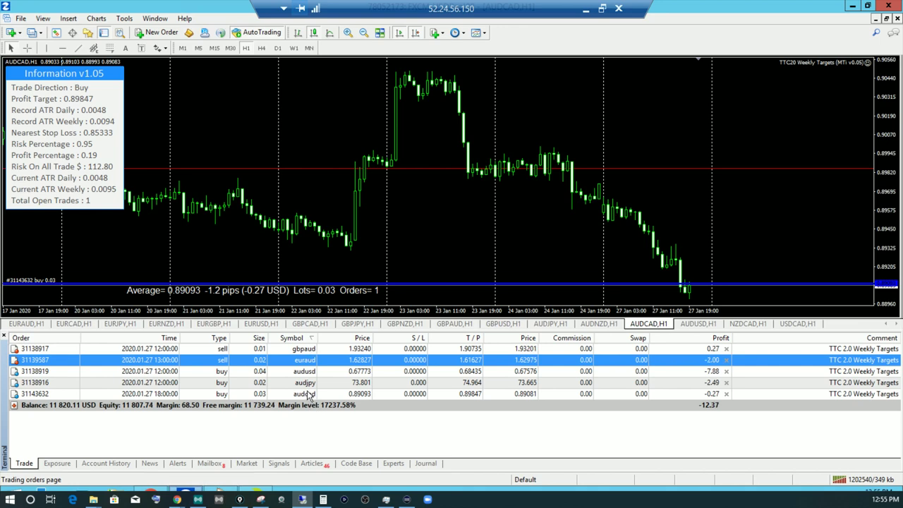
key("alt+Tab")
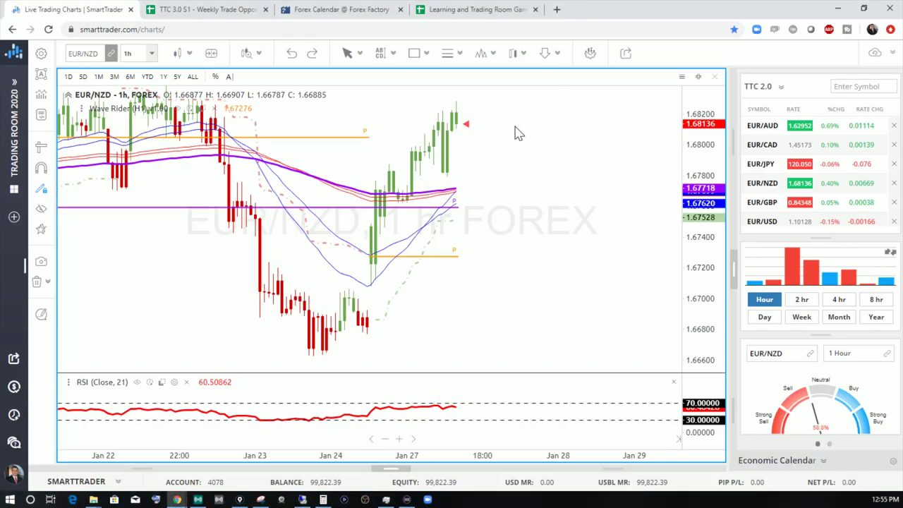
Mark the EURNZD weekly target as HIT in the weekly trade opportunities sheet.
left_click(205, 9)
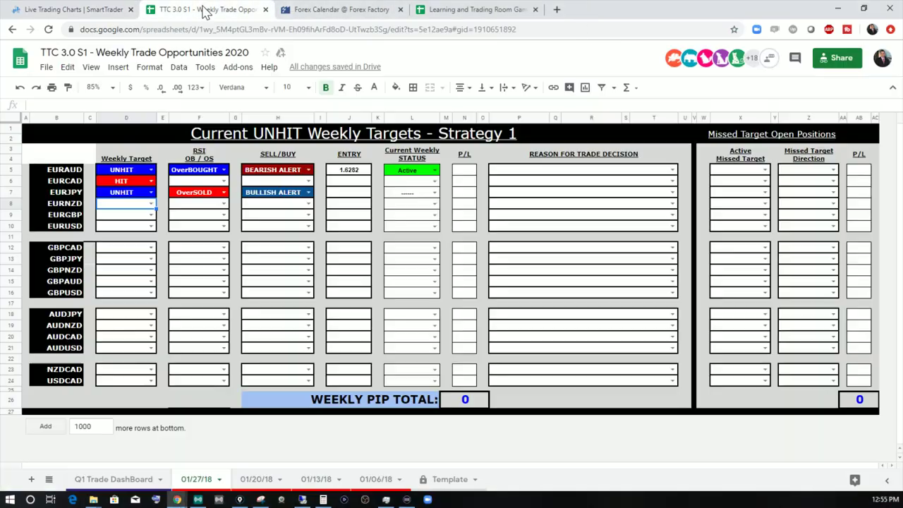
left_click(151, 203)
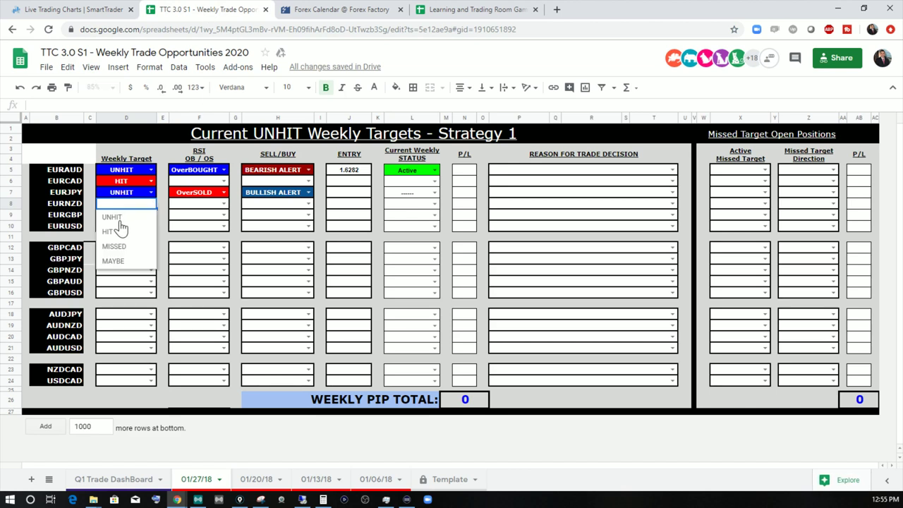
left_click(125, 237)
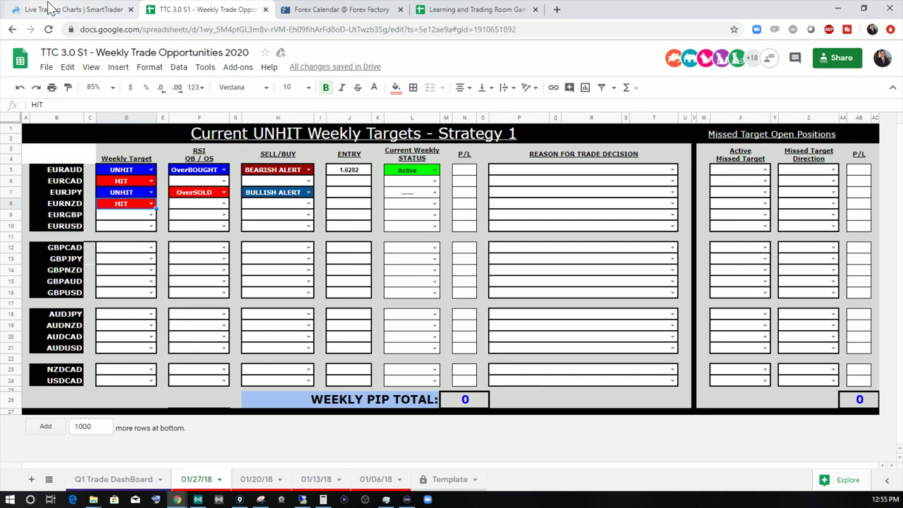
Review the EUR/GBP hourly chart in SmartTrader and mark the EURGBP weekly target as UNHIT in the spreadsheet.
left_click(54, 9)
left_click(762, 202)
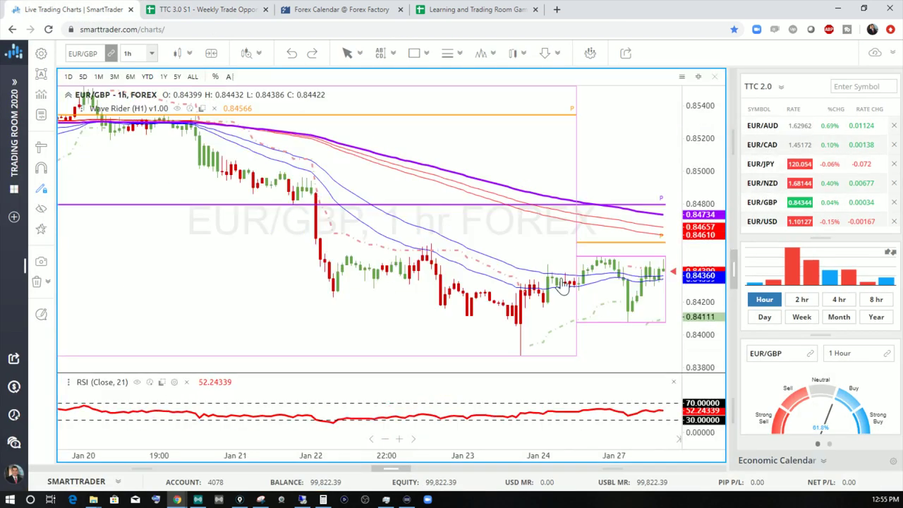
left_click_drag(575, 278, 471, 263)
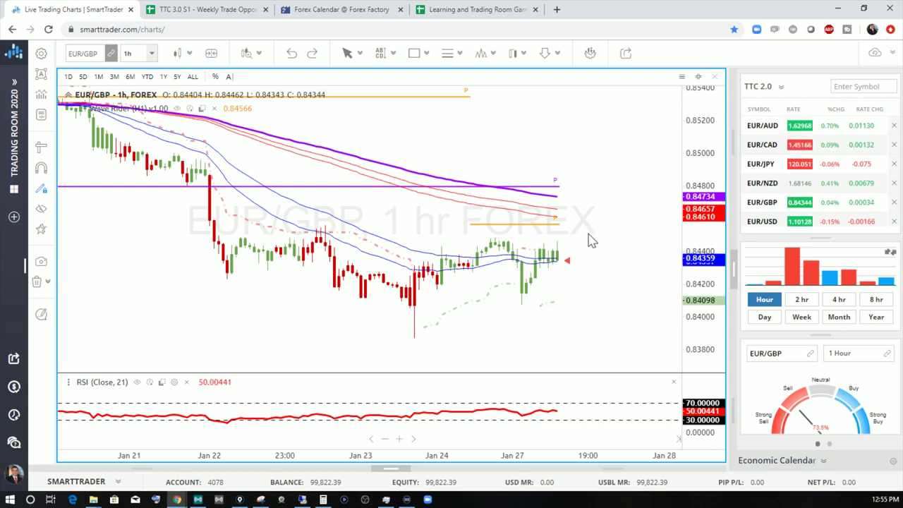
left_click(208, 10)
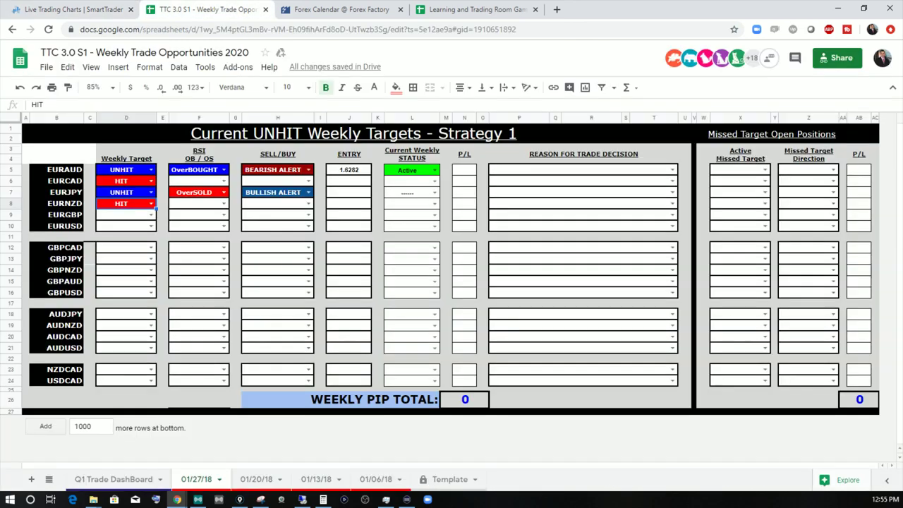
left_click(148, 214)
left_click(113, 227)
Set the RSI OB / OS value of the EURGBP row to OverSOLD.
key("Right")
key("Right")
key("Return")
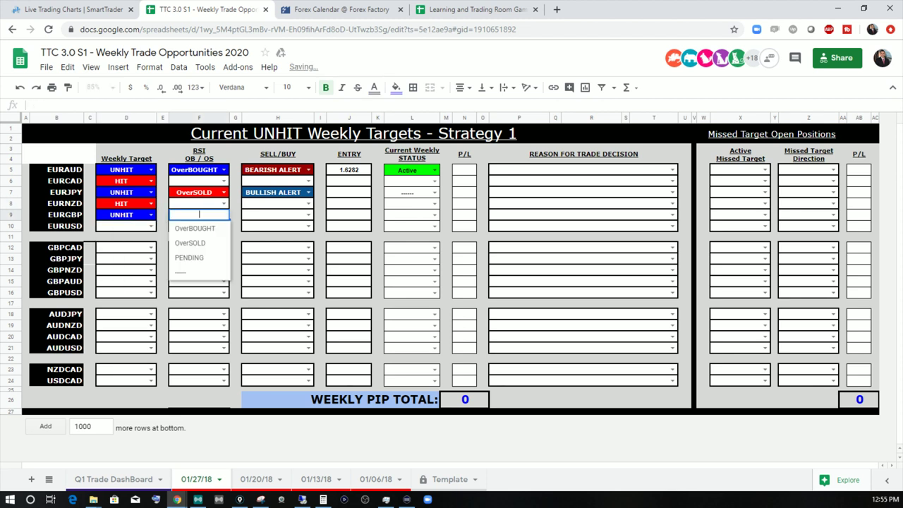
left_click(194, 227)
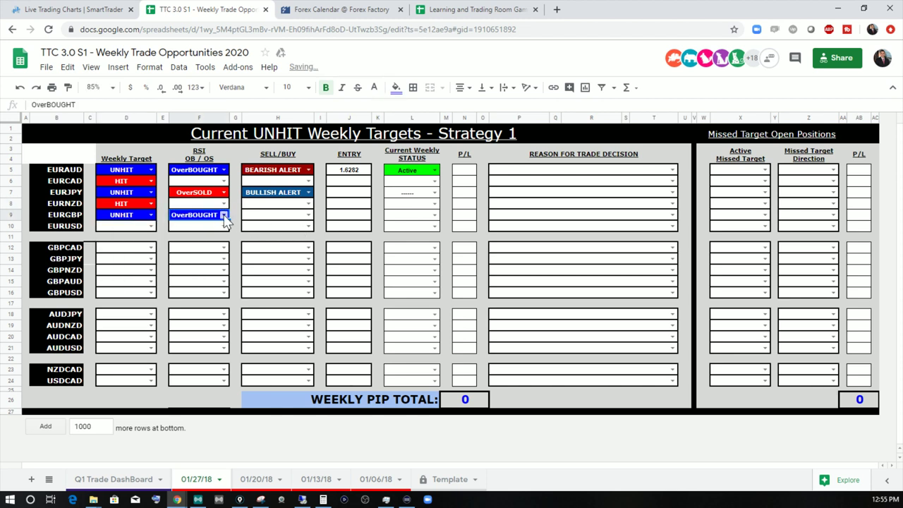
left_click(225, 214)
left_click(205, 242)
Set the EURGBP row's SELL/BUY value to BULLISH ALERT and its current weekly status to LOW.
left_click(308, 214)
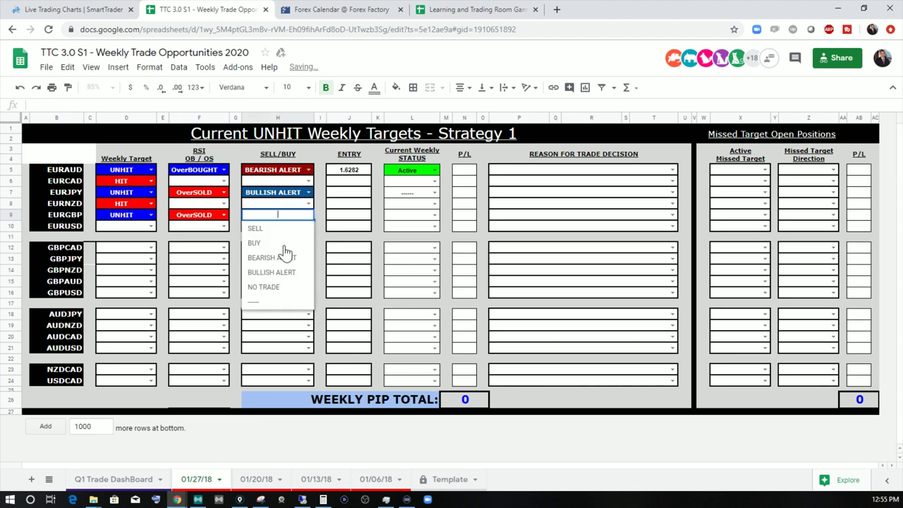
left_click(272, 274)
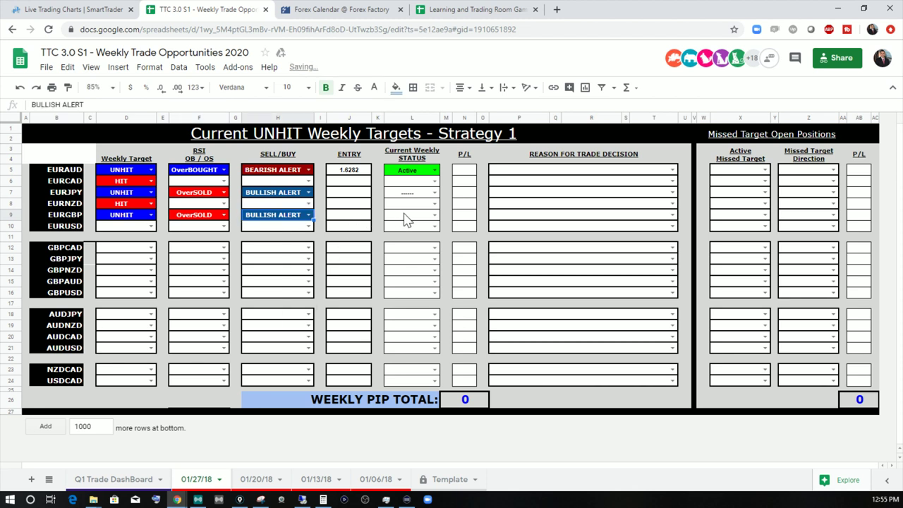
left_click(435, 217)
left_click(401, 289)
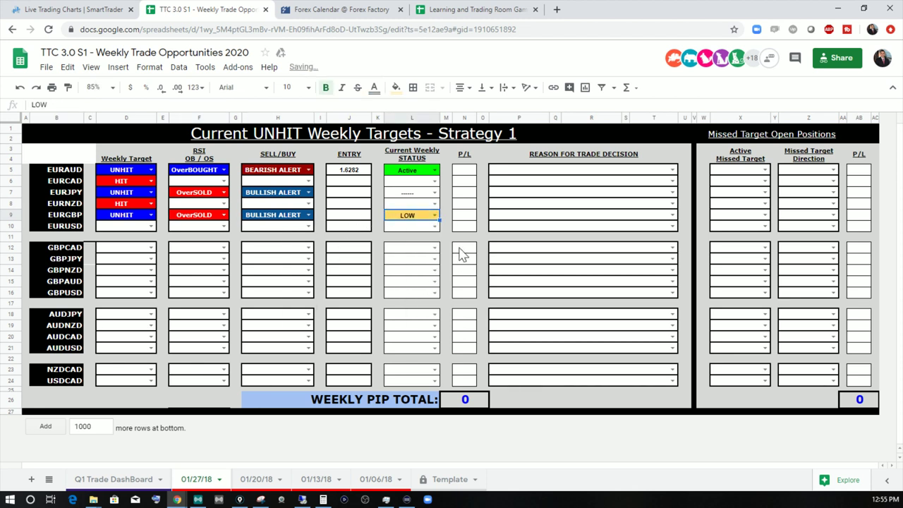
left_click(466, 218)
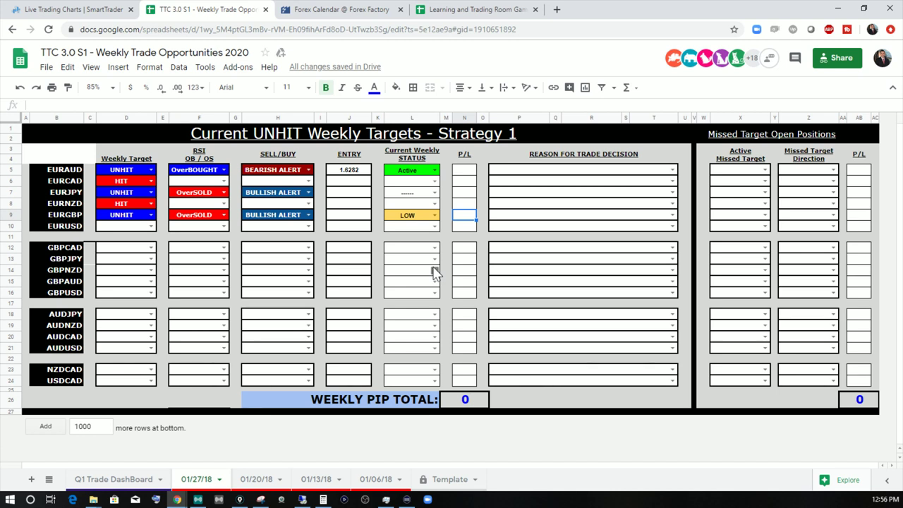
Display the EUR/USD hourly chart in SmartTrader from the TTC 2.0 watchlist.
left_click(47, 10)
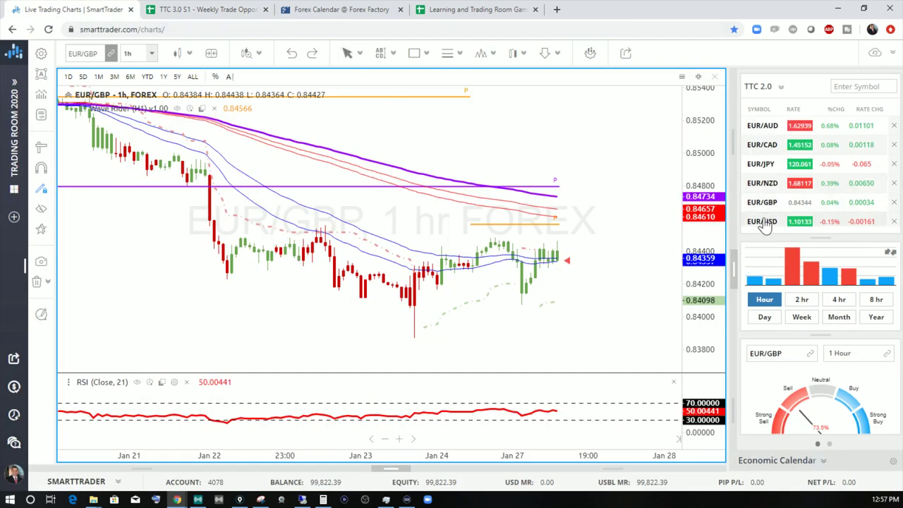
scroll(764, 225, "down", 1)
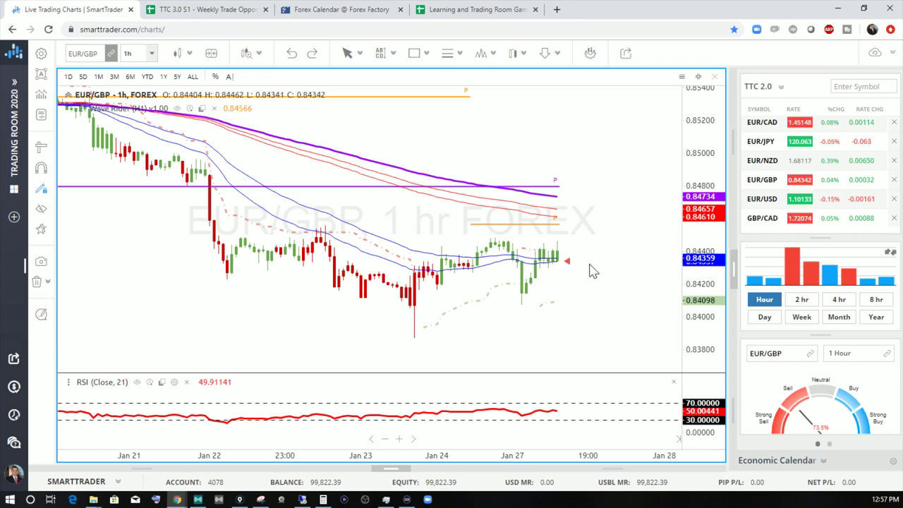
left_click(763, 201)
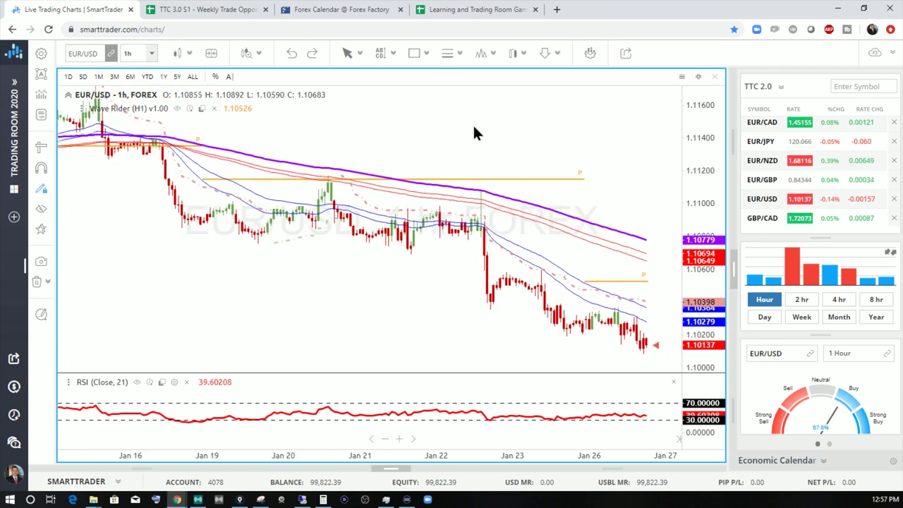
Review the EUR/USD hourly chart more closely and mark the EURUSD weekly target as UNHIT in the spreadsheet.
scroll(504, 204, "up", 2)
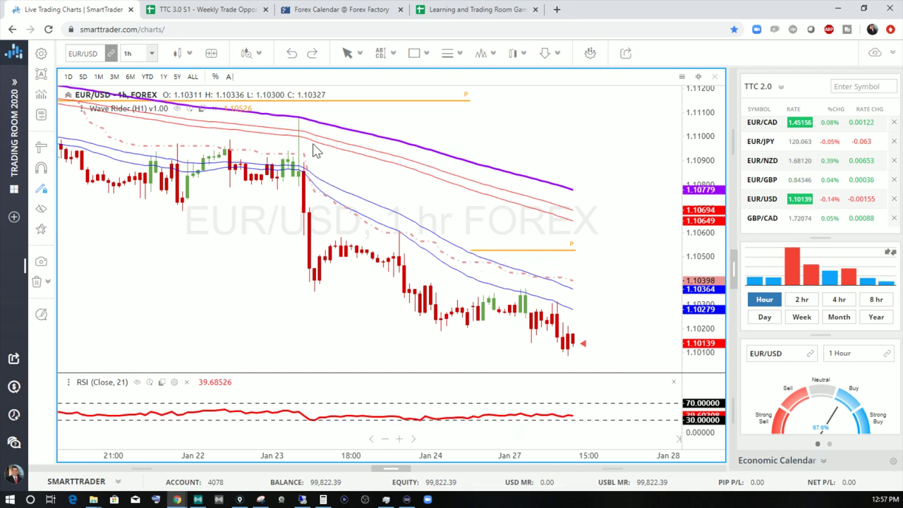
left_click(215, 14)
left_click(150, 226)
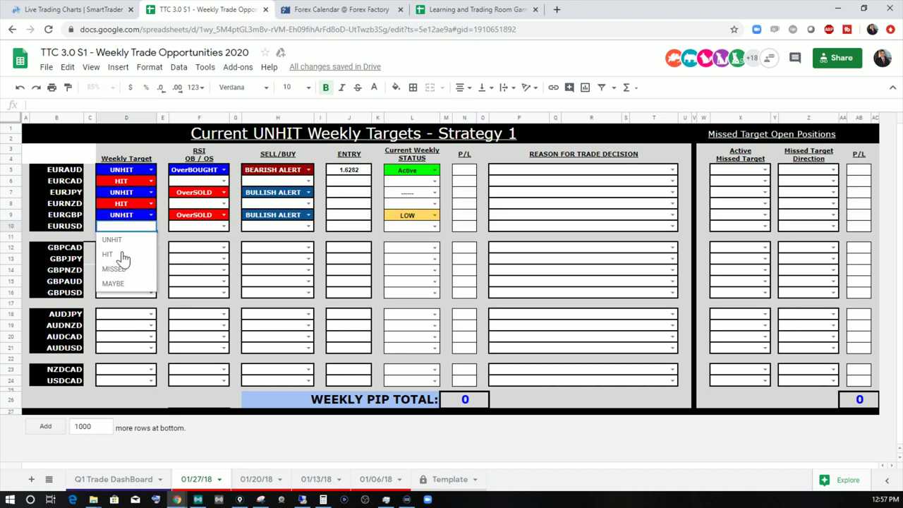
left_click(111, 239)
Set the EURUSD row's RSI OB / OS value to OverSOLD and its SELL/BUY value to BEARISH ALERT.
left_click(223, 226)
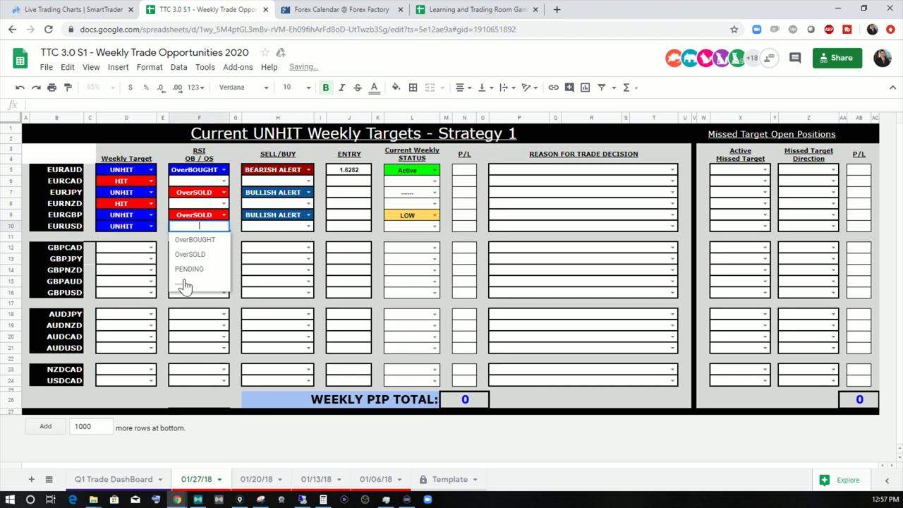
left_click(189, 269)
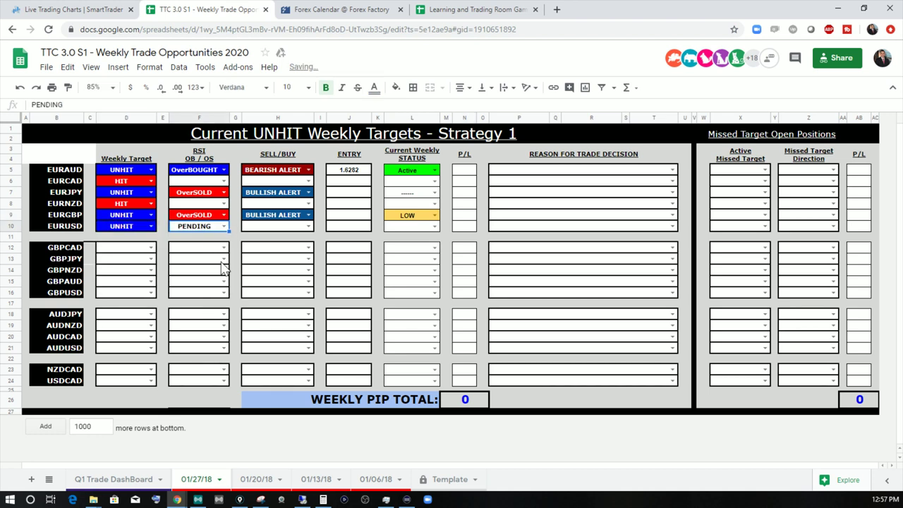
left_click(223, 226)
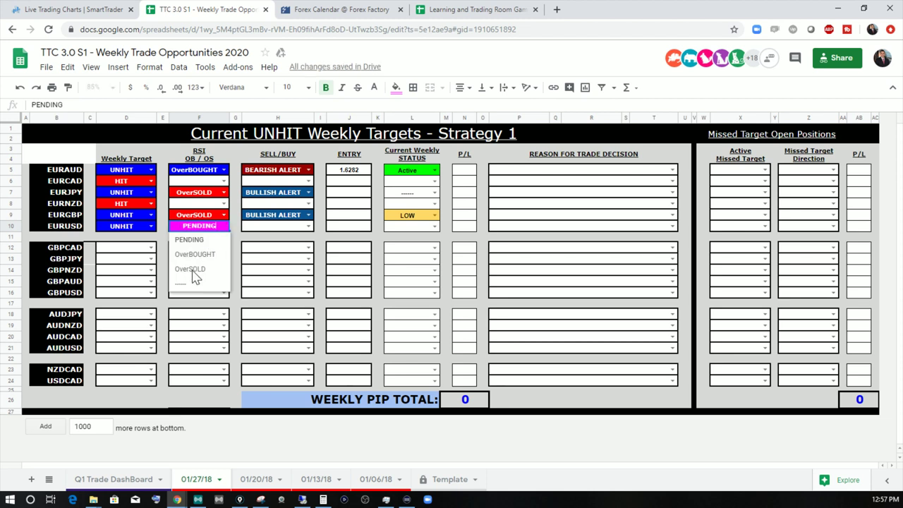
left_click(190, 270)
left_click(302, 228)
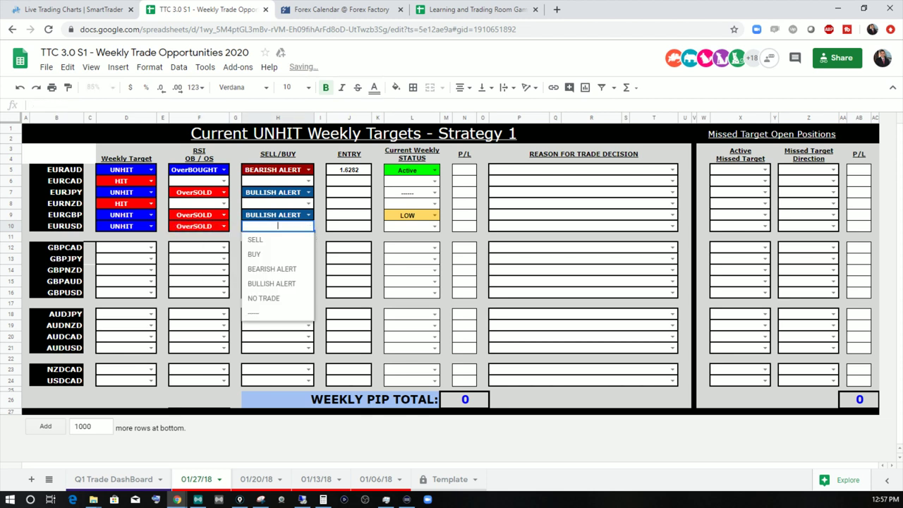
left_click(281, 270)
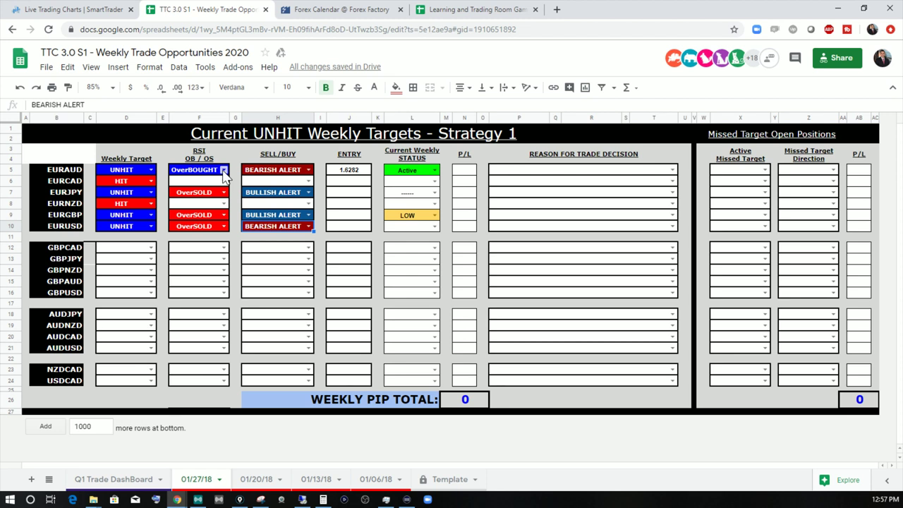
Try PENDING as the EURAUD row's RSI OB / OS value and return it to OverBOUGHT.
left_click(224, 171)
left_click(196, 219)
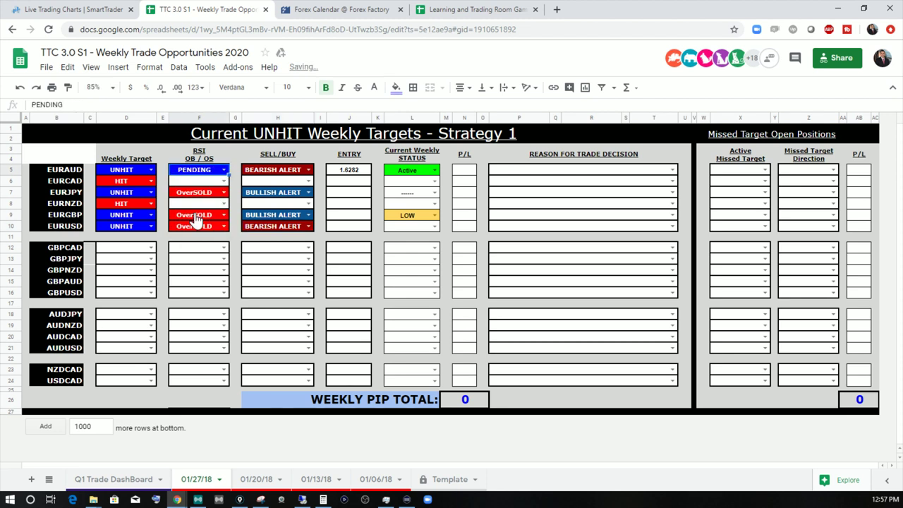
left_click(225, 171)
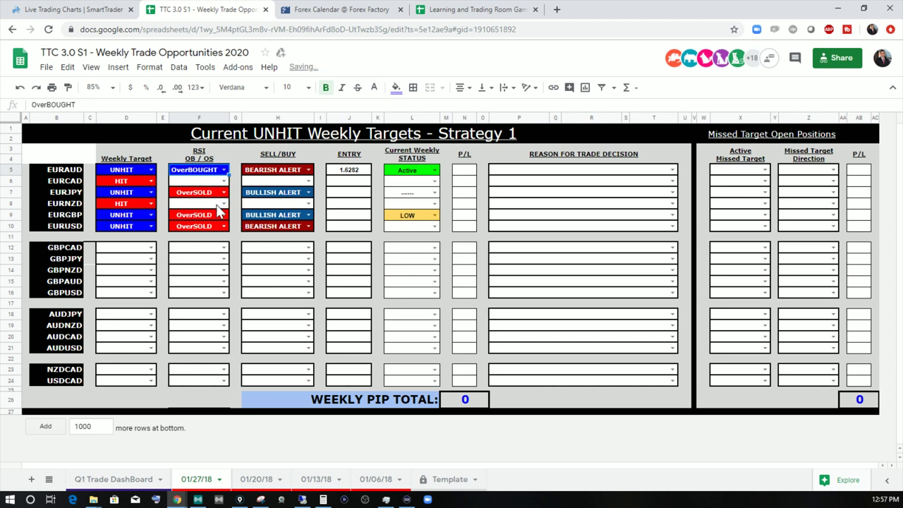
Set the RSI OB / OS values of the EURJPY and EURGBP rows to PENDING.
left_click(223, 187)
left_click(223, 192)
left_click(198, 235)
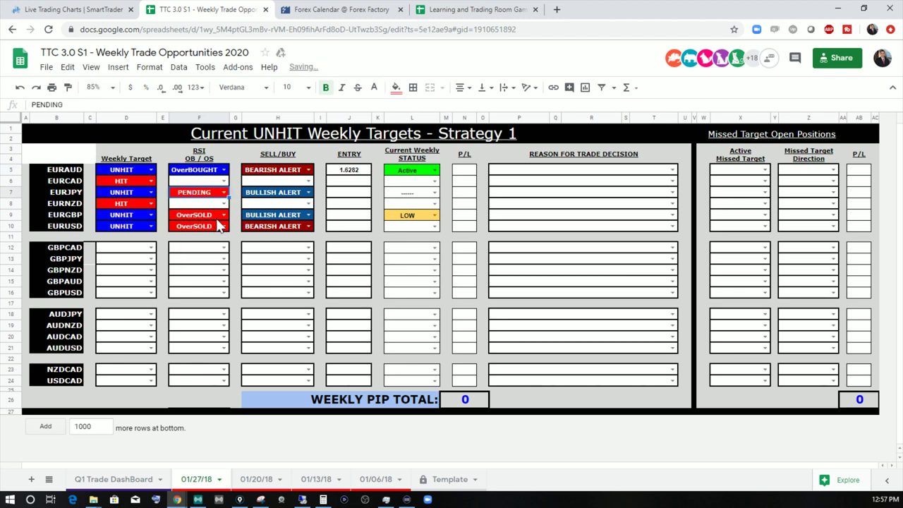
left_click(224, 215)
left_click(197, 258)
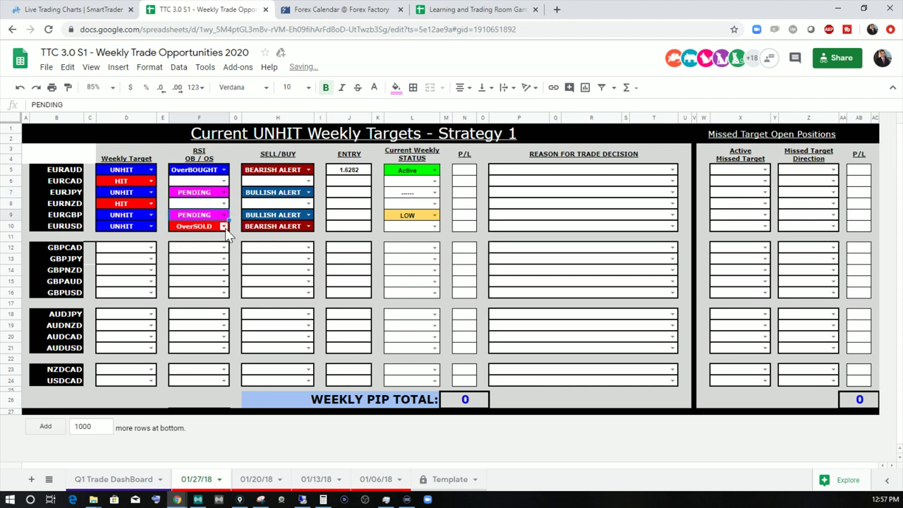
Set the EURUSD row's RSI OB / OS value to PENDING and its current weekly status to the dashes option.
left_click(224, 226)
left_click(195, 271)
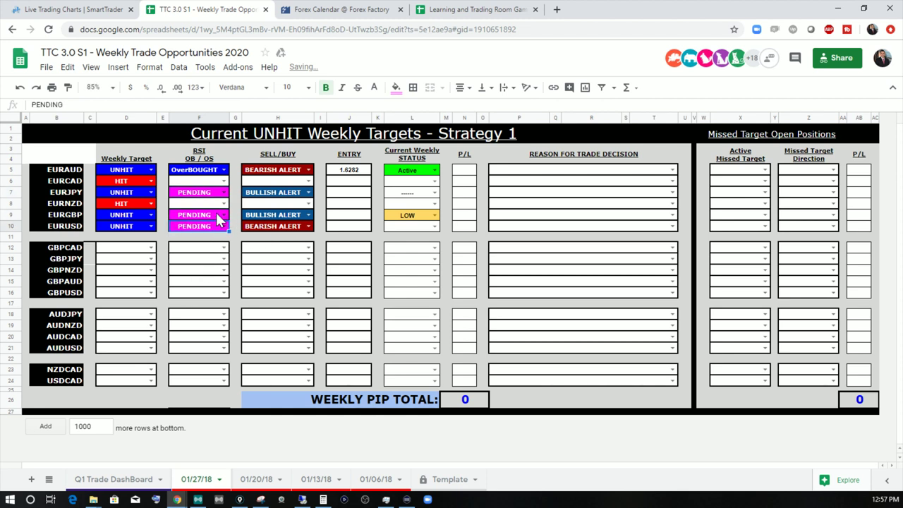
left_click(434, 225)
left_click(399, 313)
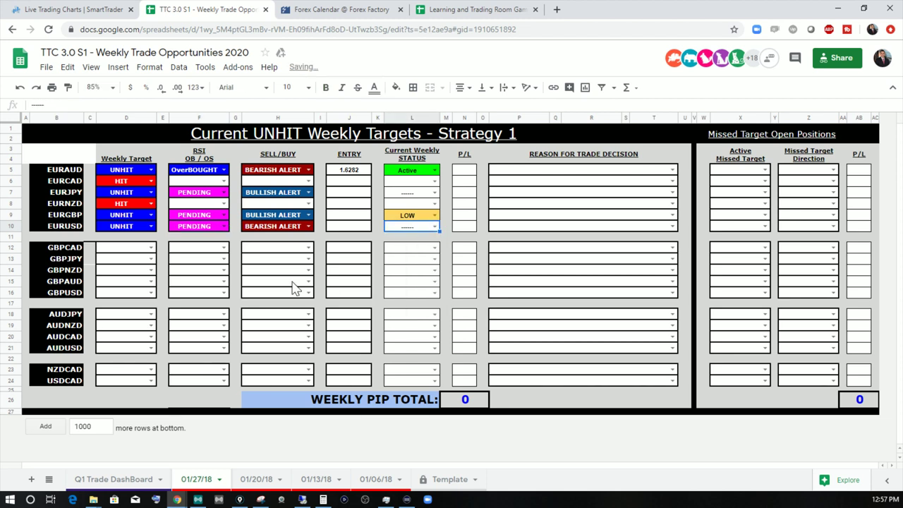
Select the GBPCAD label in the sheet and display the GBP/CAD hourly chart in SmartTrader, covering the past two weeks.
left_click(64, 248)
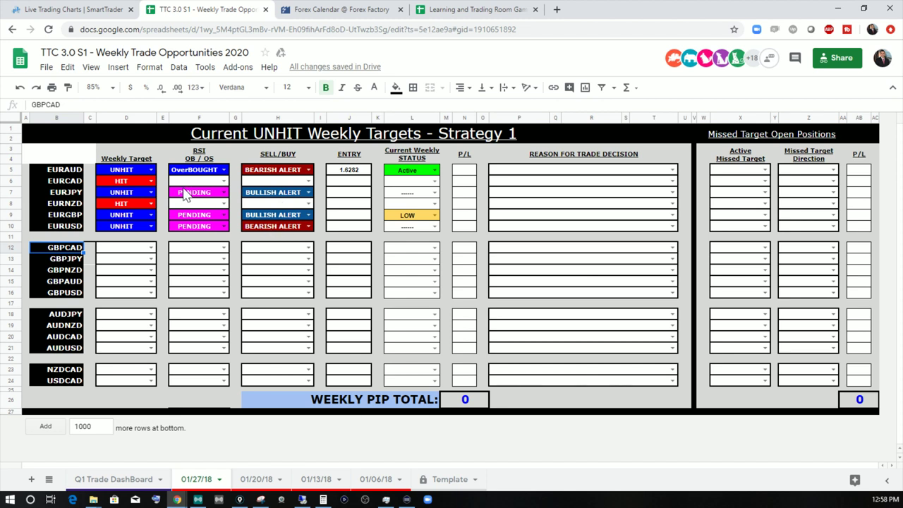
left_click(59, 270)
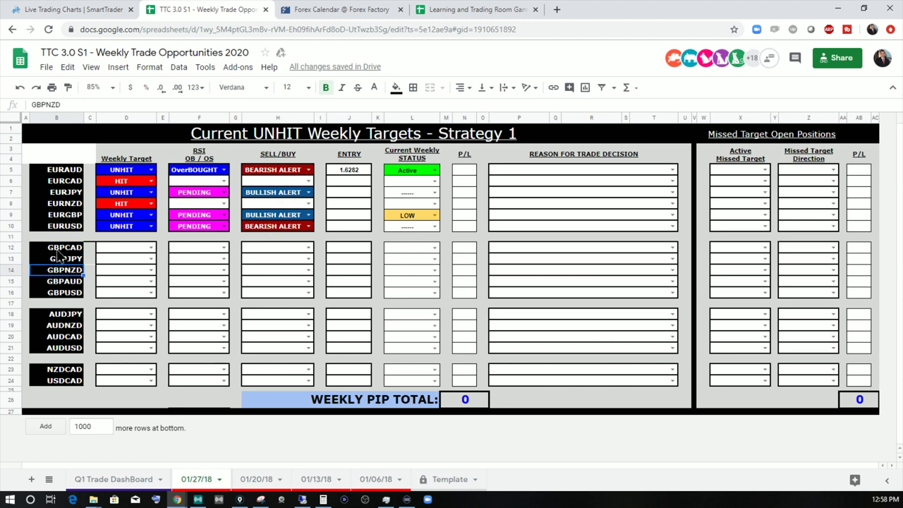
left_click(58, 248)
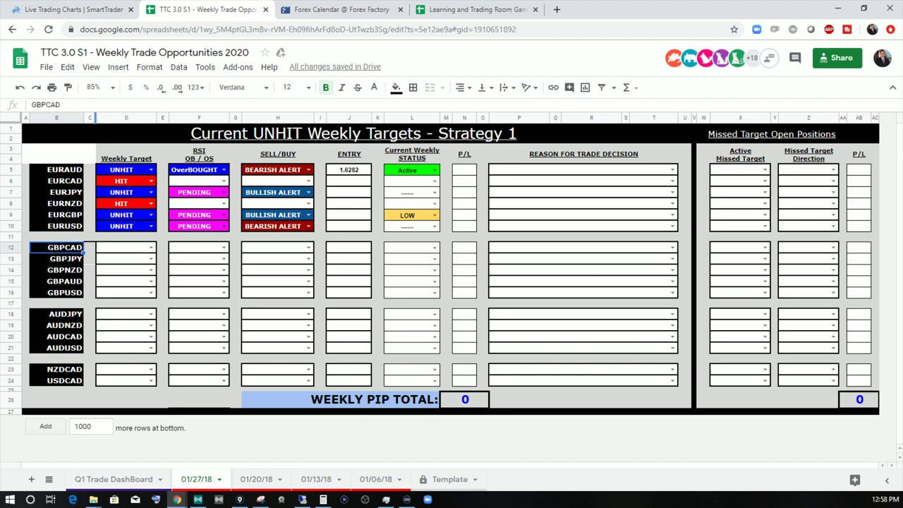
left_click(58, 13)
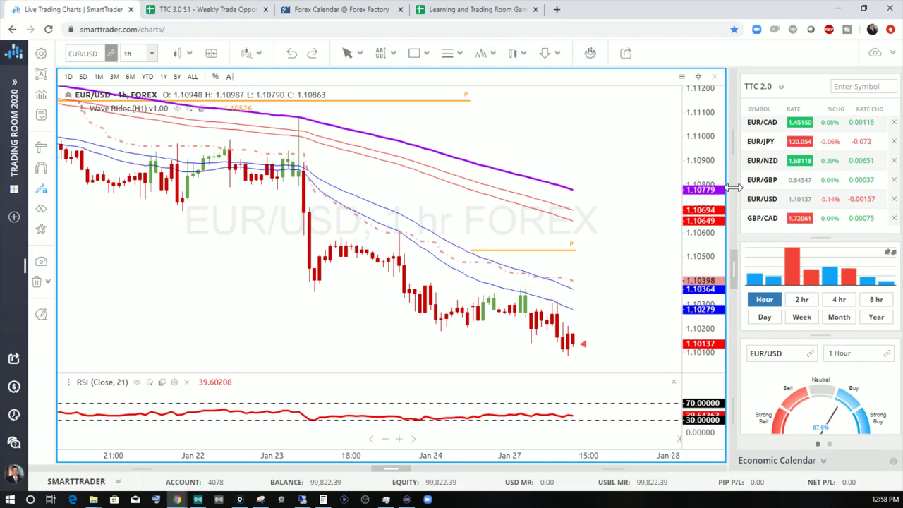
scroll(734, 187, "down", 3)
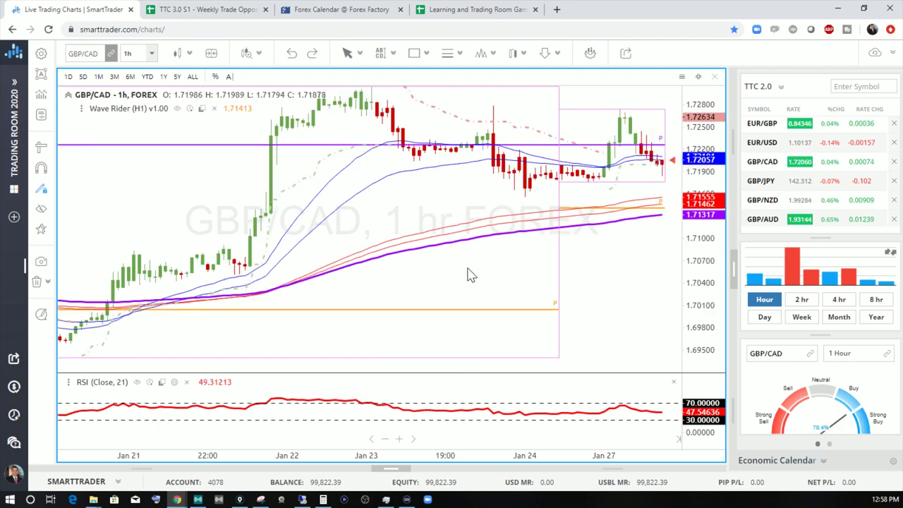
scroll(526, 307, "down", 6)
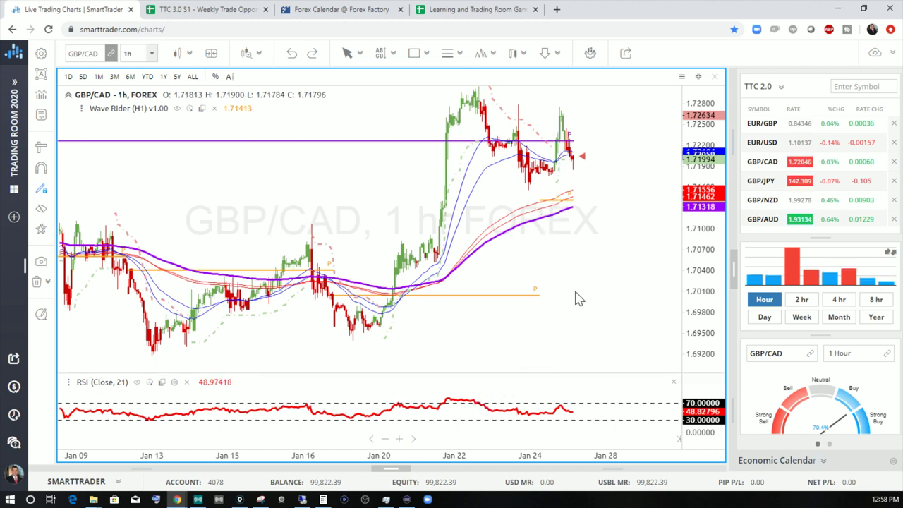
scroll(578, 298, "up", 2)
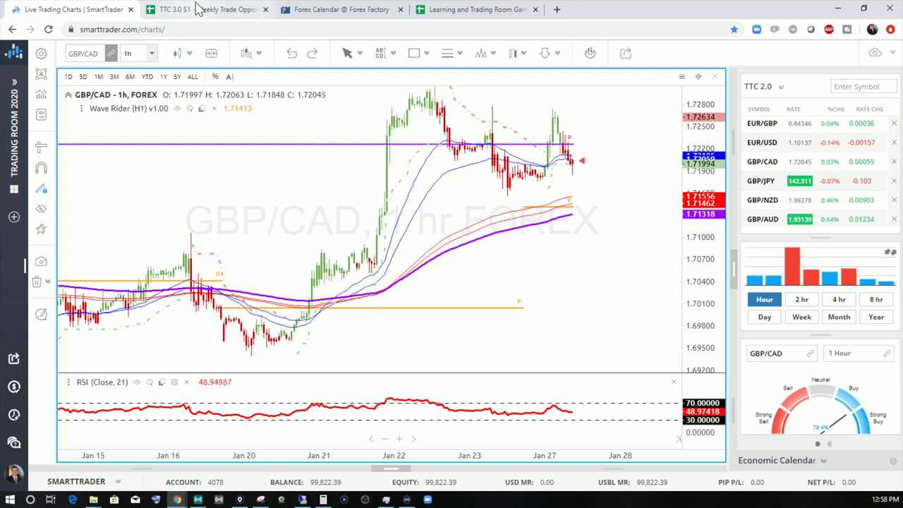
Mark the GBPCAD weekly target as UNHIT in the spreadsheet and set its RSI OB / OS value to PENDING.
left_click(197, 10)
left_click(151, 248)
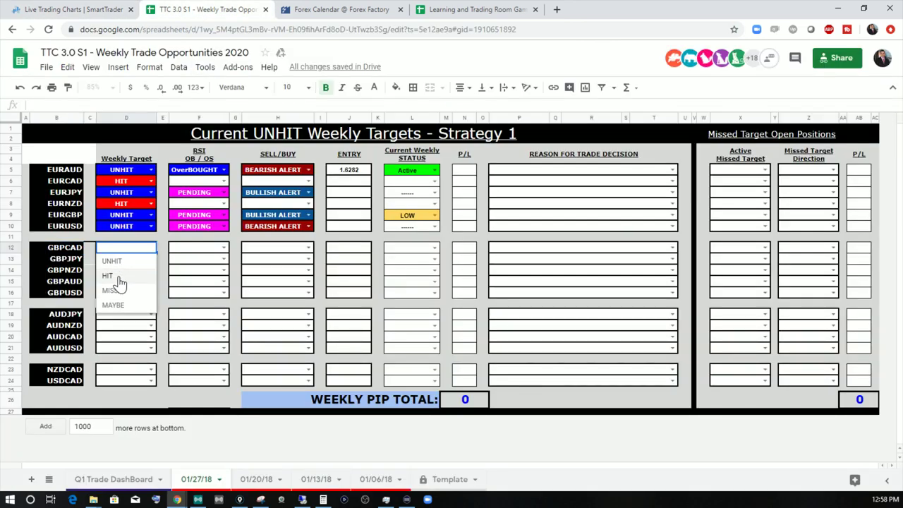
left_click(117, 261)
left_click(225, 248)
left_click(196, 291)
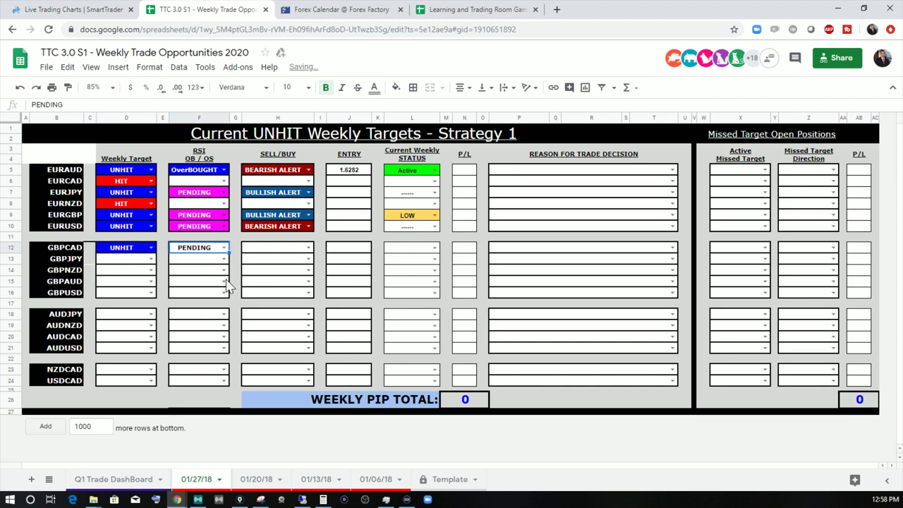
Set the GBPCAD row's SELL/BUY value to BULLISH ALERT and recheck the GBP/CAD chart in SmartTrader.
left_click(308, 247)
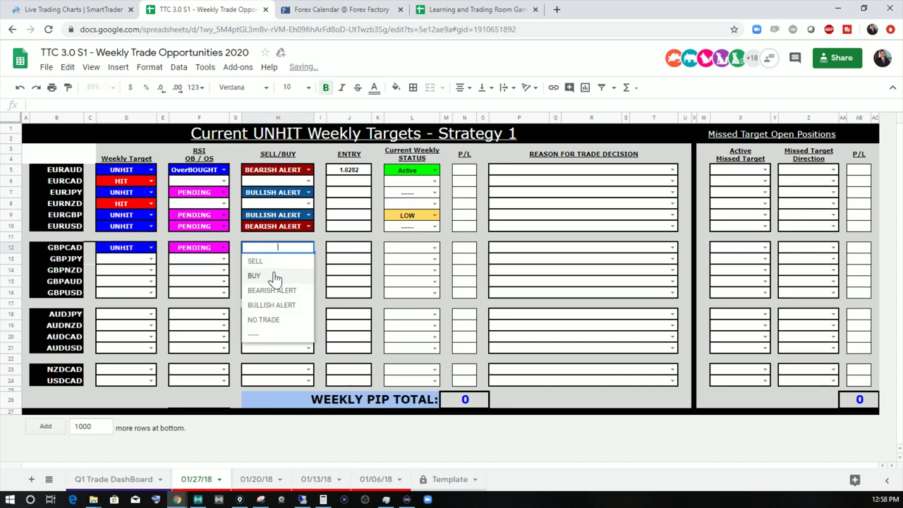
left_click(275, 305)
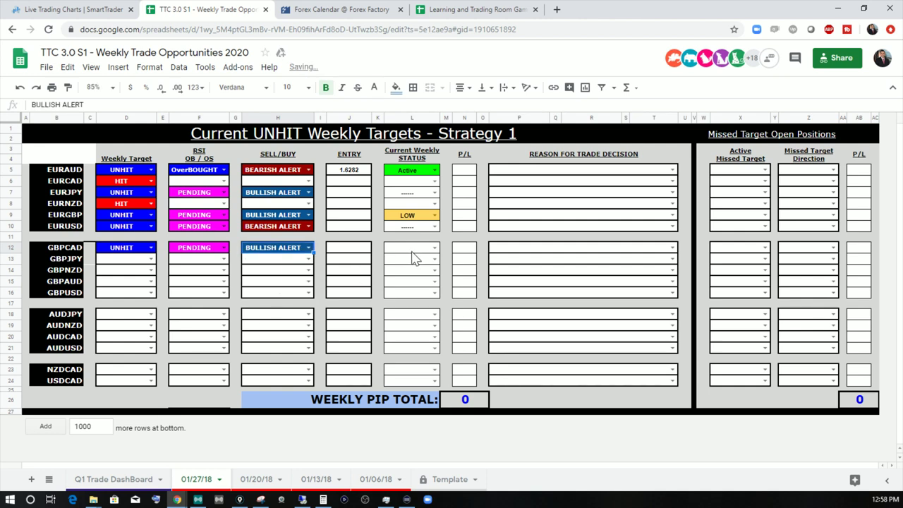
left_click(97, 12)
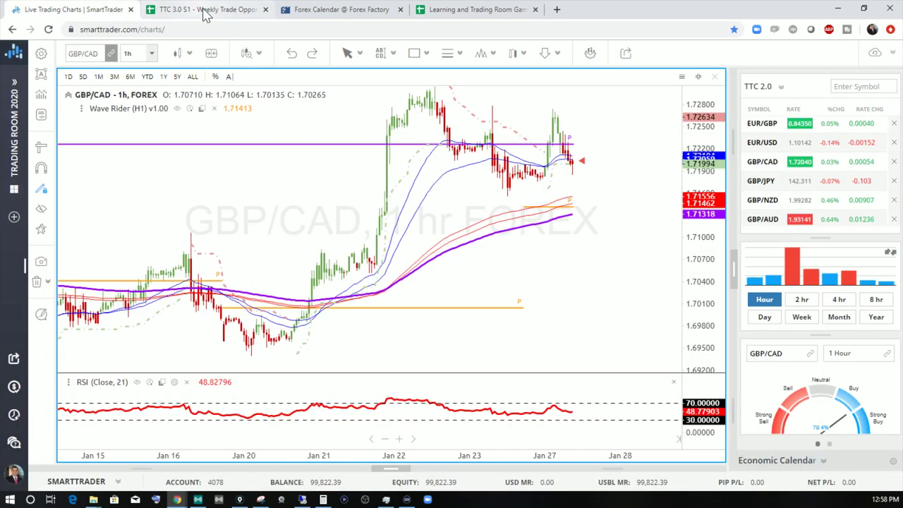
In the spreadsheet, set the GBPCAD row's SELL/BUY value to BEARISH ALERT and its current weekly status to LOW.
left_click(203, 12)
left_click(308, 247)
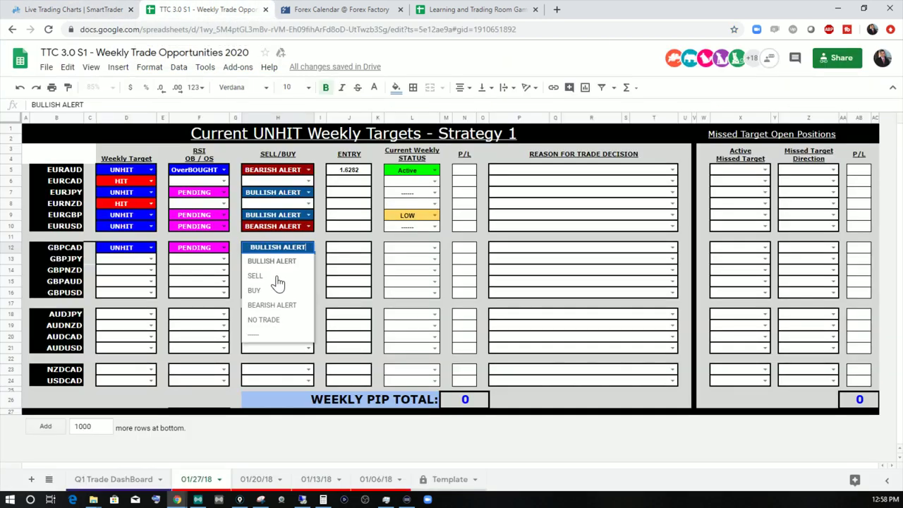
left_click(275, 304)
left_click(435, 248)
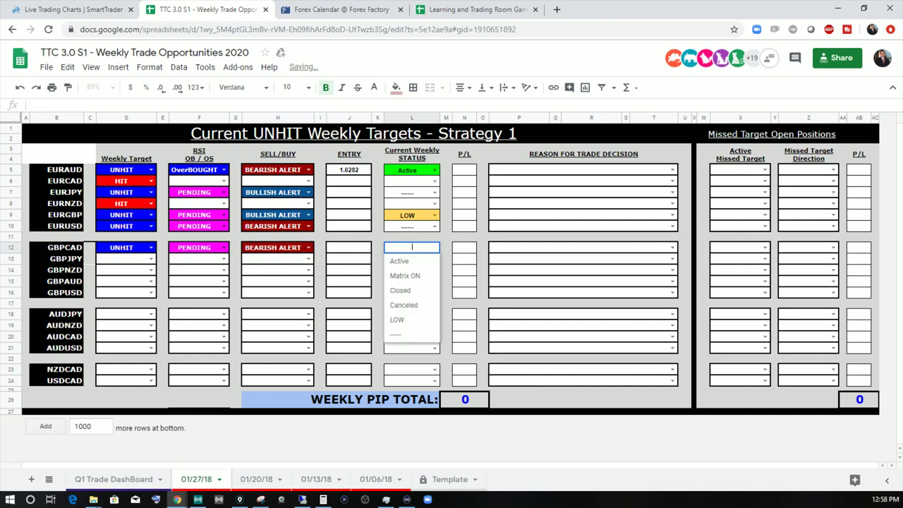
left_click(403, 321)
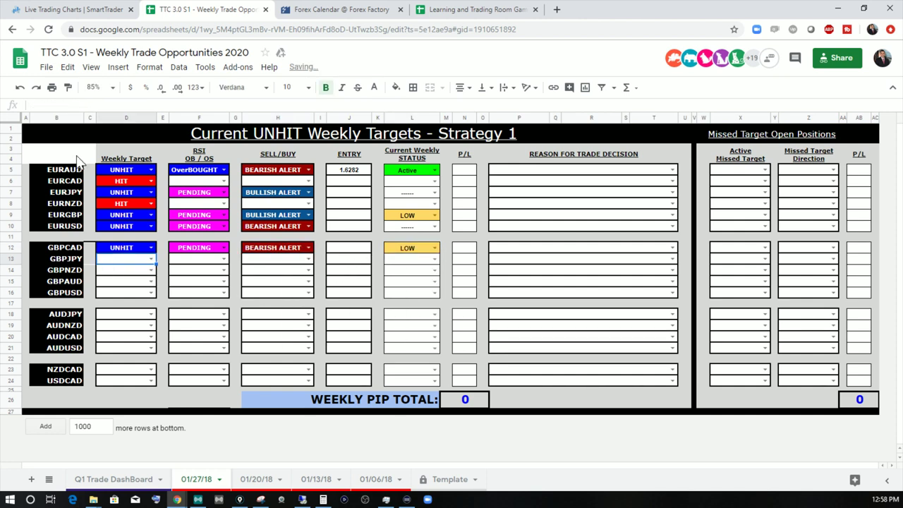
Display the GBP/JPY hourly chart in SmartTrader from the TTC 2.0 watchlist and bring its latest candles into clear view.
left_click(97, 13)
left_click(773, 187)
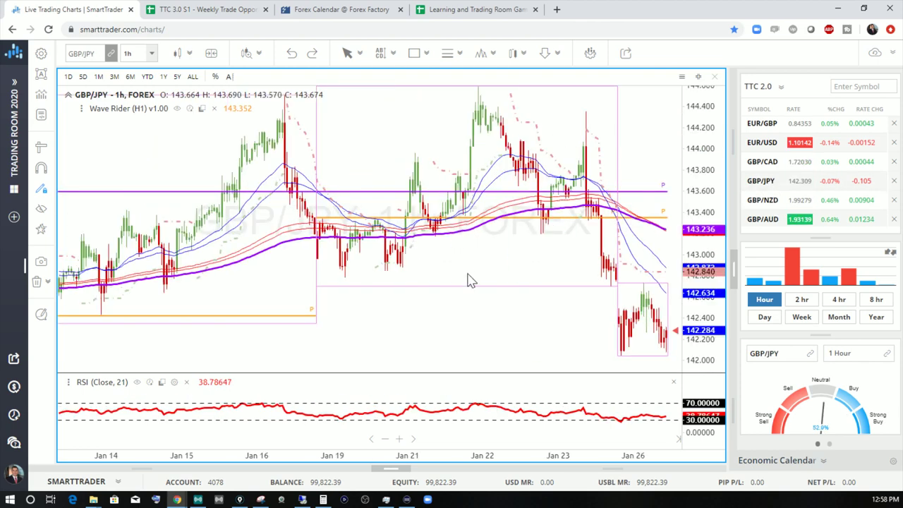
left_click_drag(484, 276, 439, 276)
left_click_drag(575, 268, 374, 290)
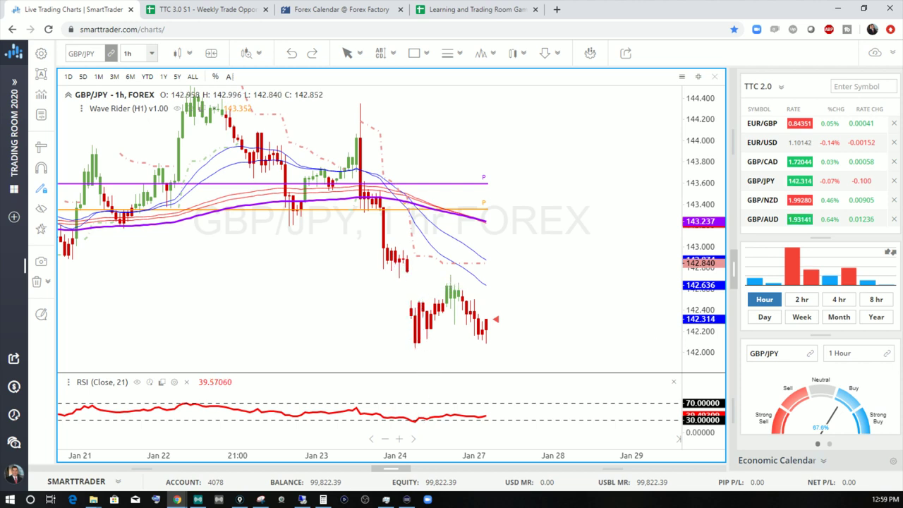
Mark the GBP/JPY weekend price gap with two freehand lines, circle the green candles that follow it, and clear the markings.
left_click_drag(381, 270, 462, 272)
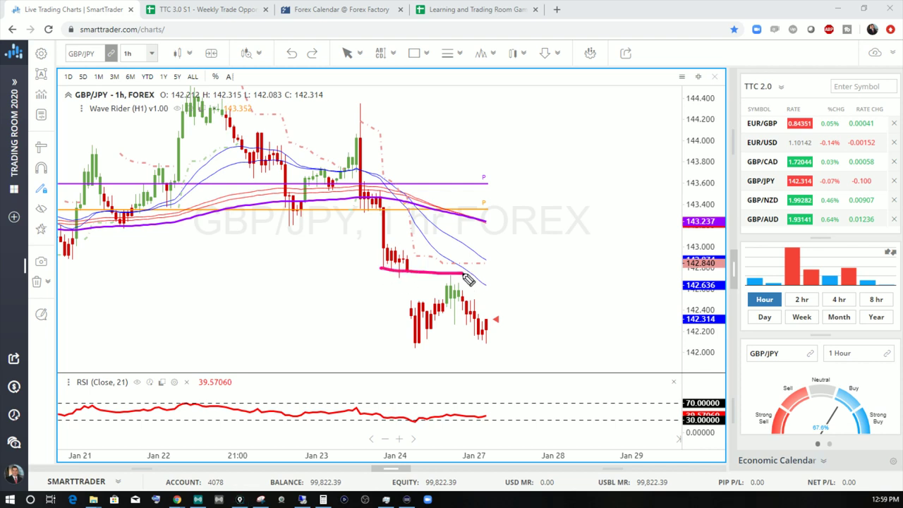
left_click_drag(378, 296, 423, 297)
mouse_move(469, 276)
left_mouse_down()
mouse_move(432, 295)
mouse_move(462, 277)
left_mouse_up()
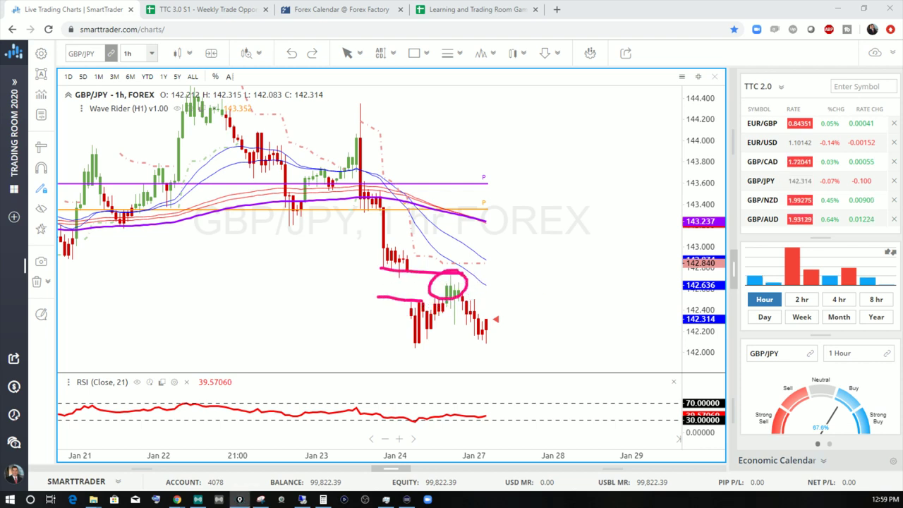
key("Escape")
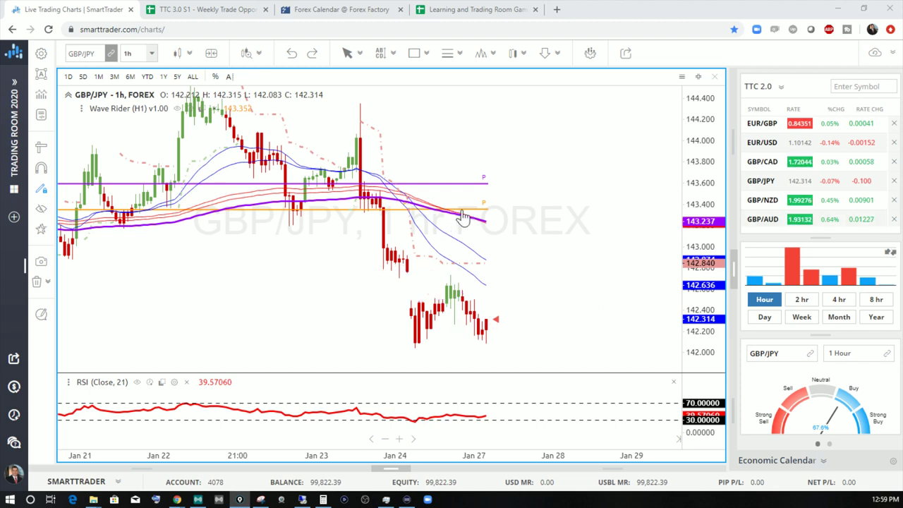
Inspect the price details of the 18:00 and 19:00 GBP/JPY candles on Jan 26, 2020.
mouse_move(414, 340)
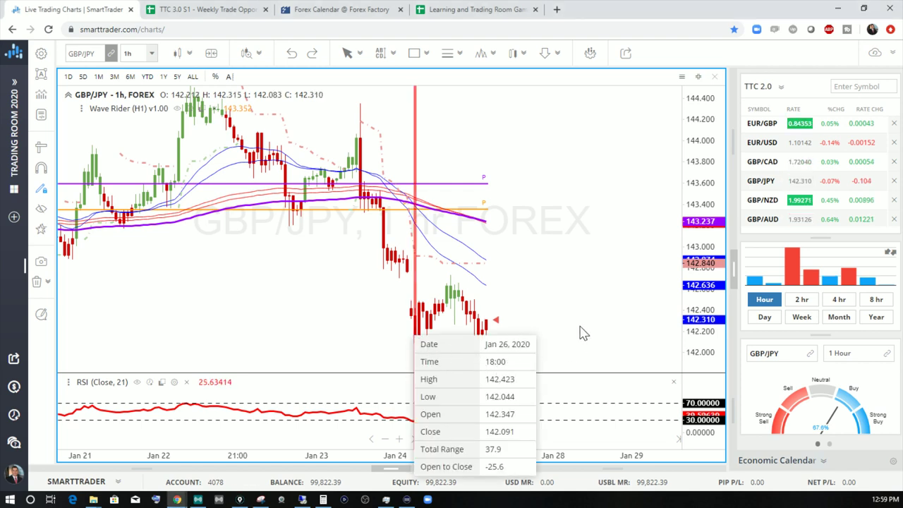
left_click(419, 334)
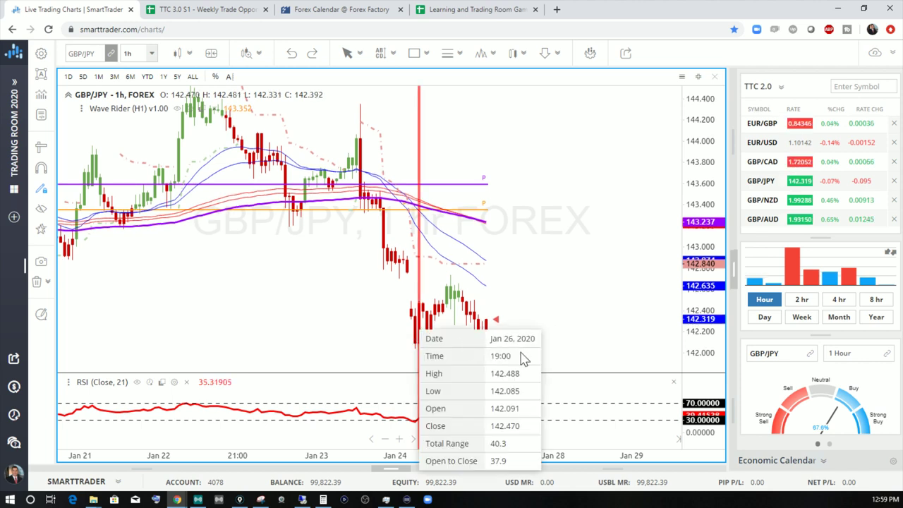
In the weekly trade opportunities sheet, set the GBPJPY row's weekly target to UNHIT, RSI to PENDING and SELL/BUY to BULLISH ALERT.
left_click(574, 302)
left_click(195, 10)
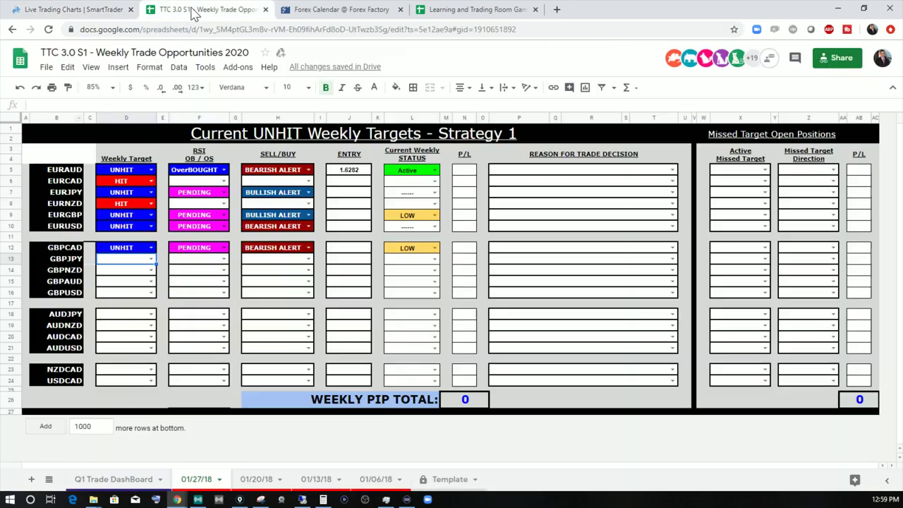
left_click(151, 261)
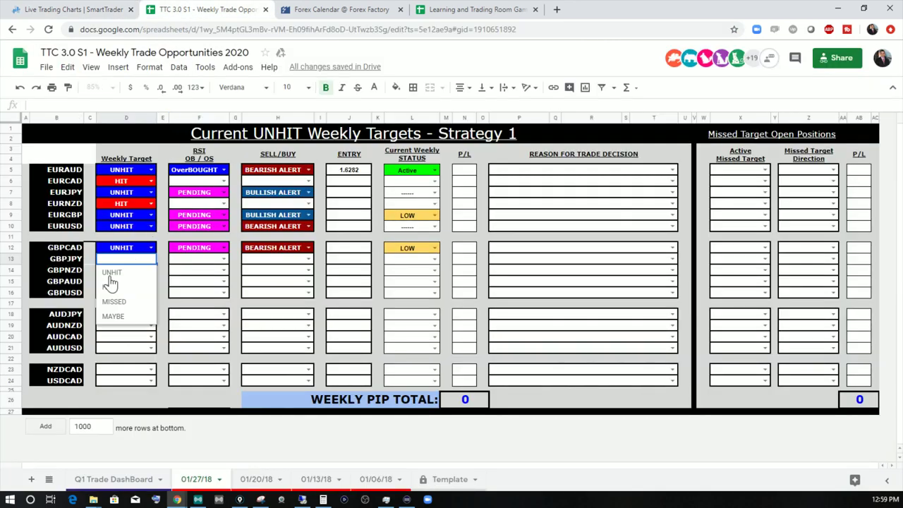
left_click(113, 276)
left_click(222, 260)
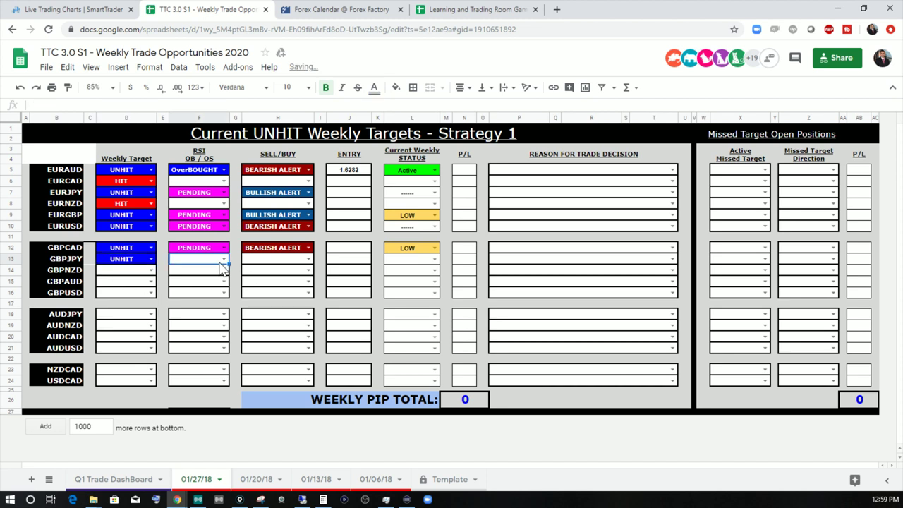
left_click(223, 259)
left_click(189, 302)
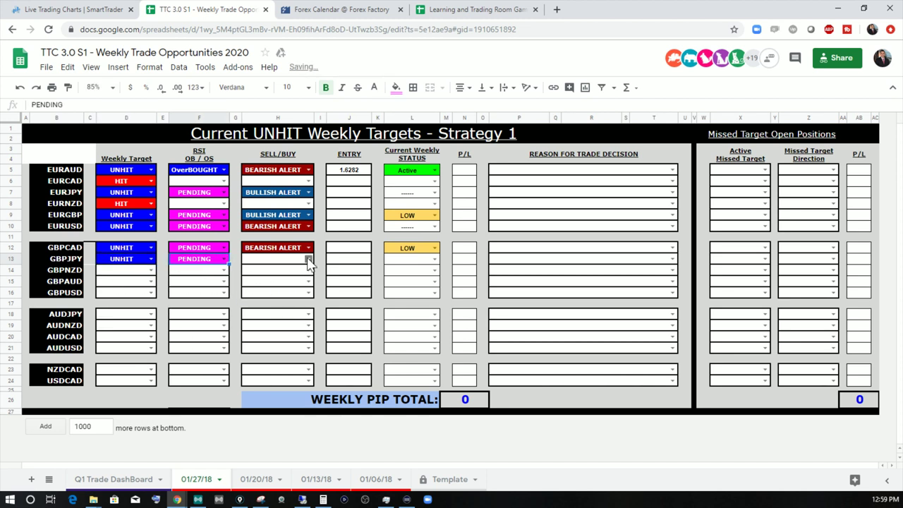
left_click(308, 259)
left_click(272, 316)
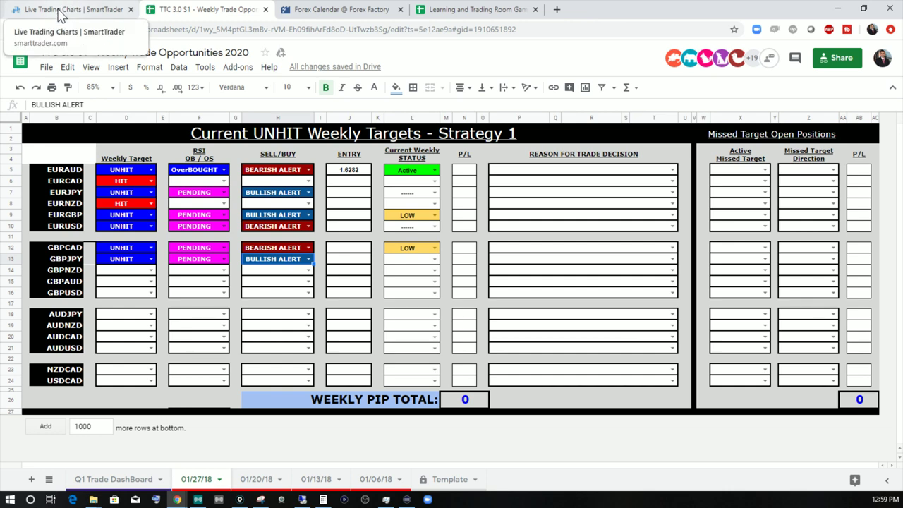
Switch to SmartTrader and recheck the GBP/CAD hourly chart from the TTC 2.0 watchlist against GBP/JPY.
left_click(60, 10)
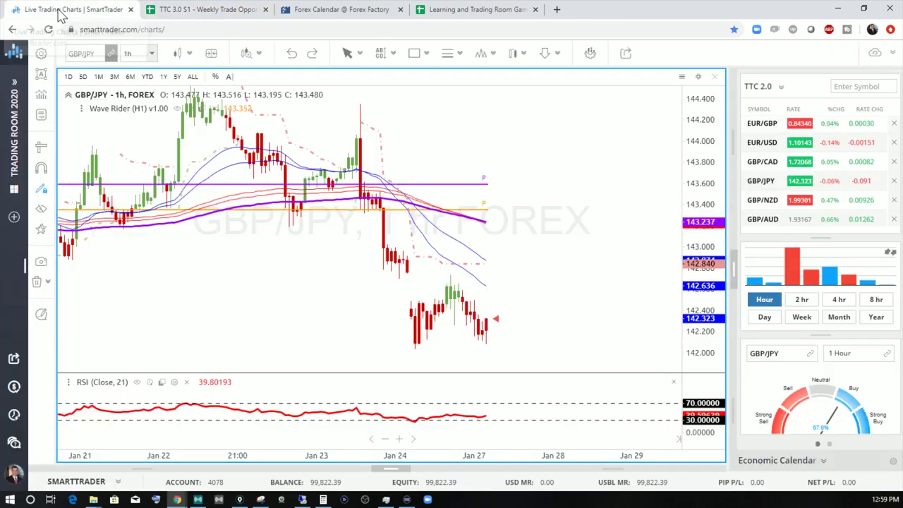
left_click(766, 162)
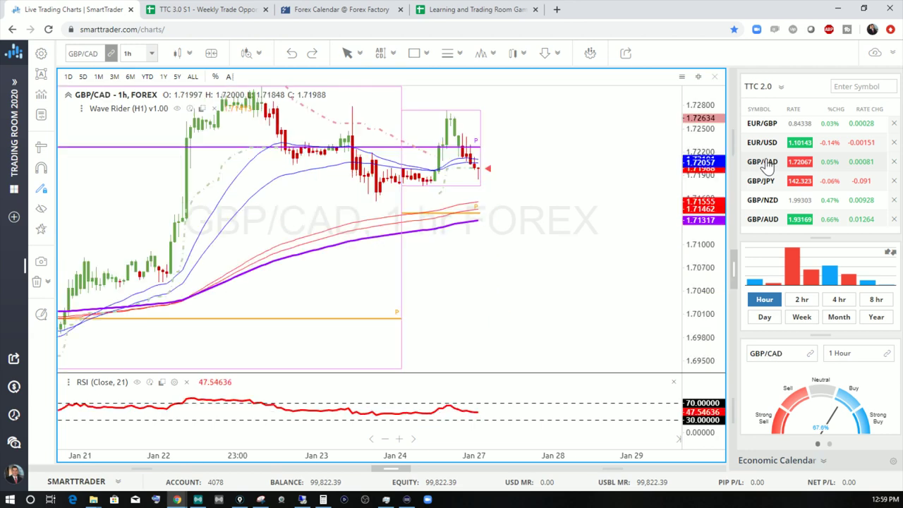
left_click(758, 182)
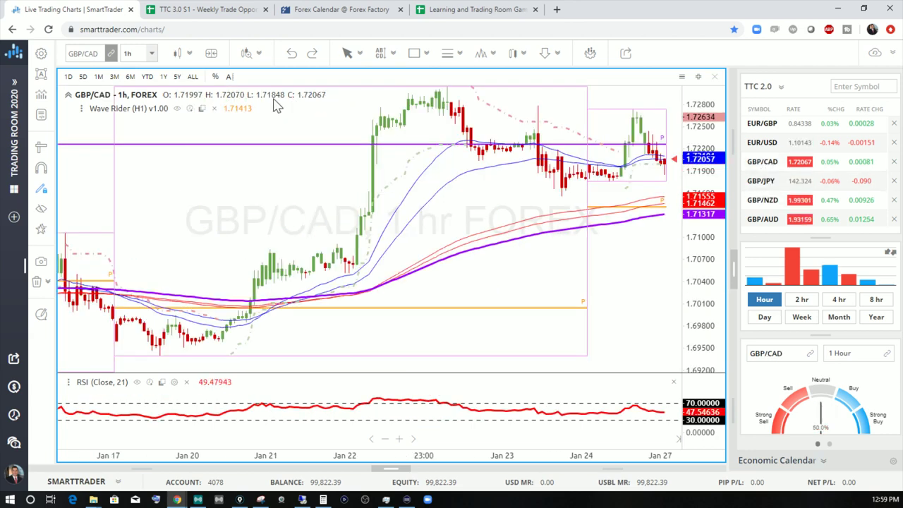
Return to the spreadsheet and set the GBPJPY row's current weekly status to LOW.
left_click(209, 13)
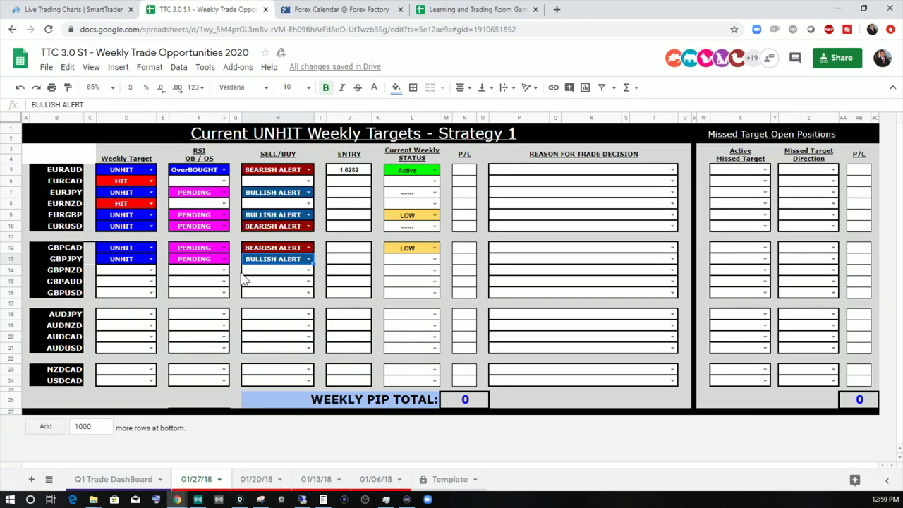
left_click(435, 259)
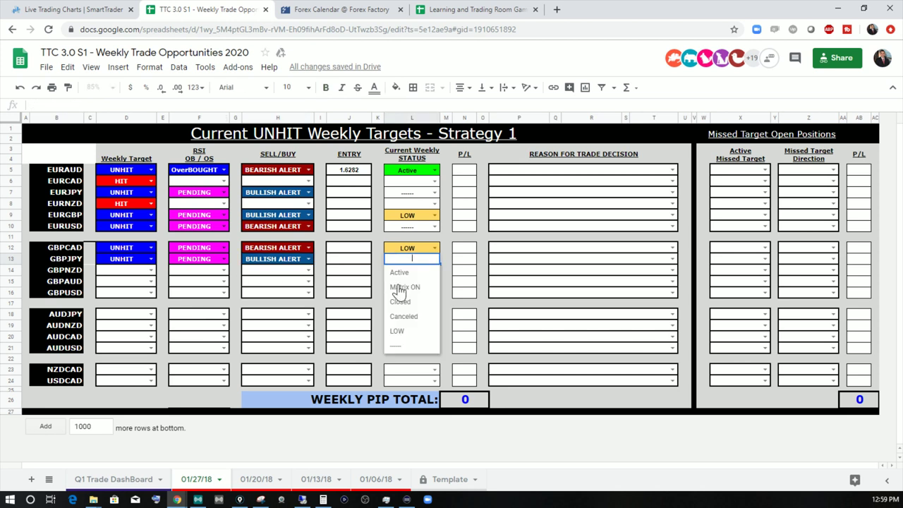
left_click(399, 332)
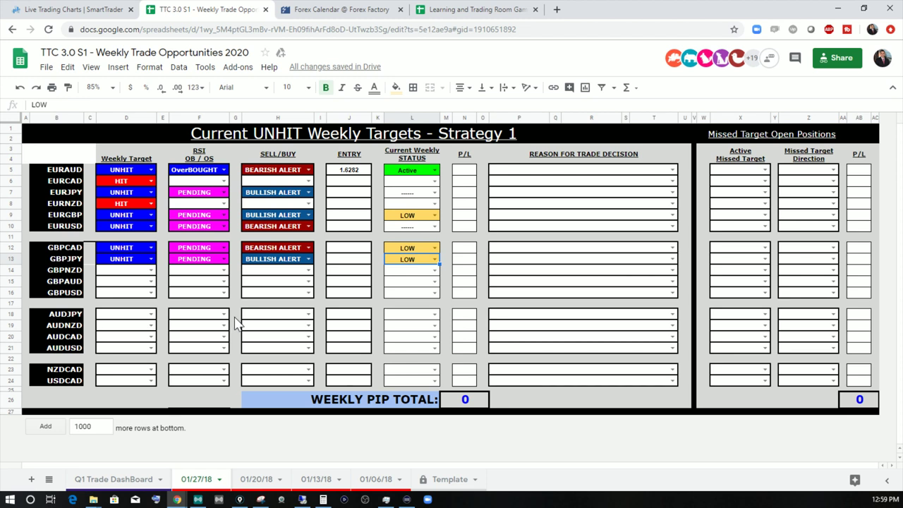
Display the GBP/NZD hourly chart in SmartTrader and examine its latest candles, pivot lines and RSI.
left_click(115, 272)
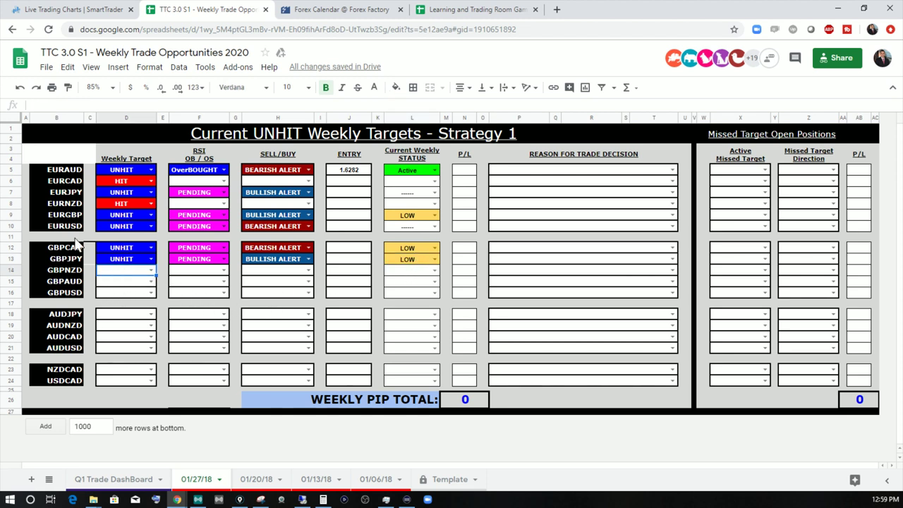
left_click(57, 9)
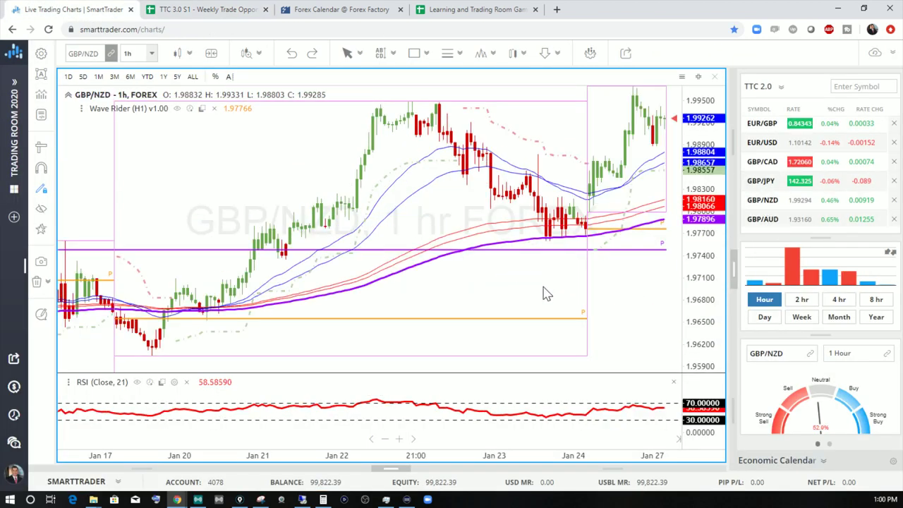
scroll(547, 292, "up", 5)
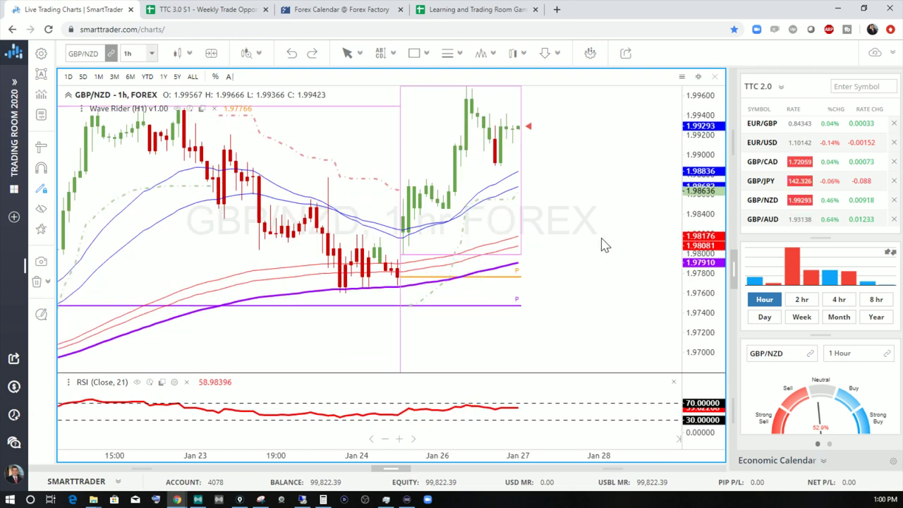
left_click_drag(604, 244, 536, 280)
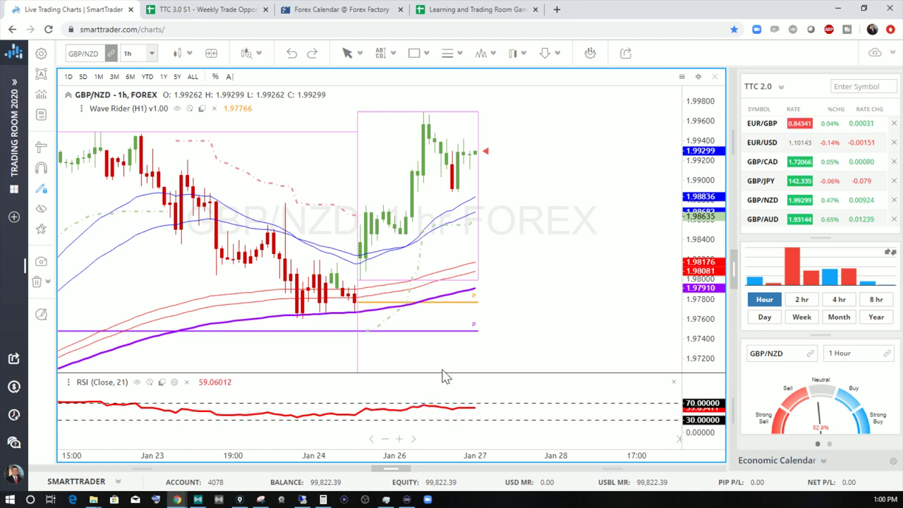
In the spreadsheet, set the GBPNZD row's weekly target to UNHIT and its RSI value to PENDING.
left_click(220, 13)
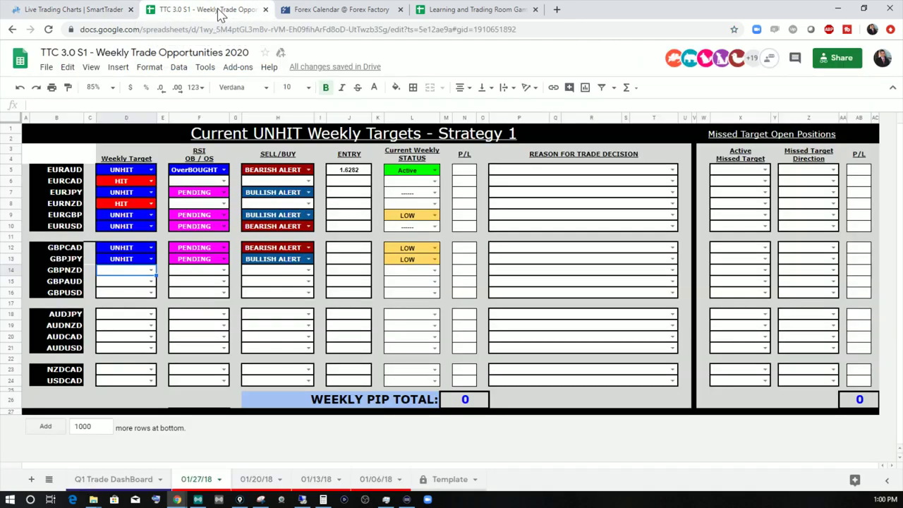
left_click(150, 271)
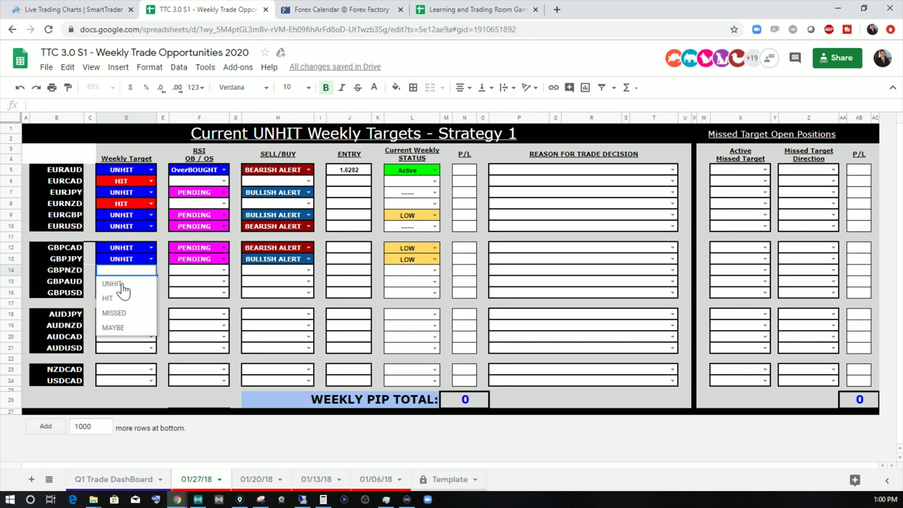
left_click(117, 285)
left_click(223, 270)
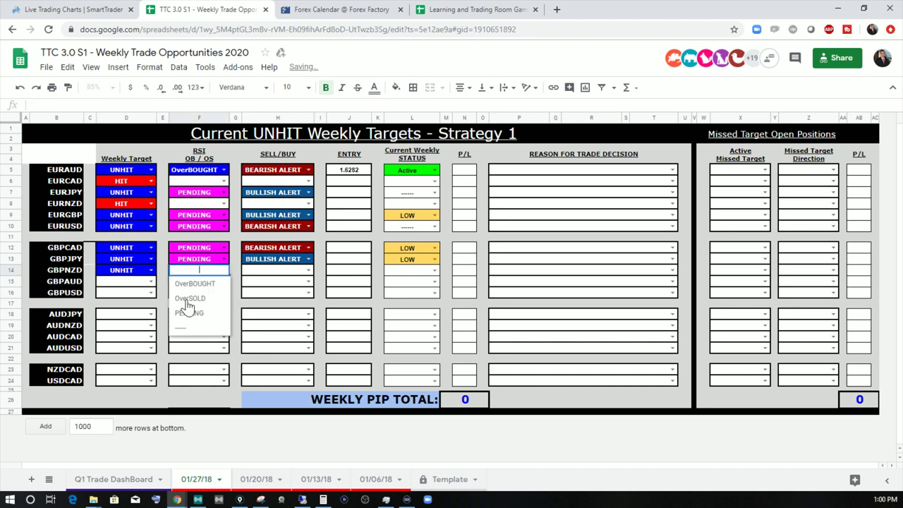
left_click(195, 312)
Set the GBPNZD row's SELL/BUY value to BEARISH ALERT and its current weekly status to the dashed option.
left_click(308, 270)
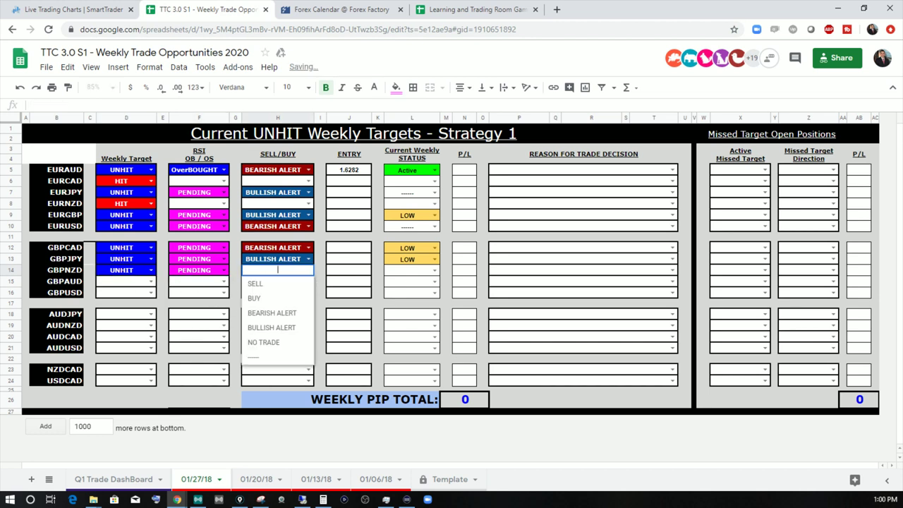
left_click(272, 313)
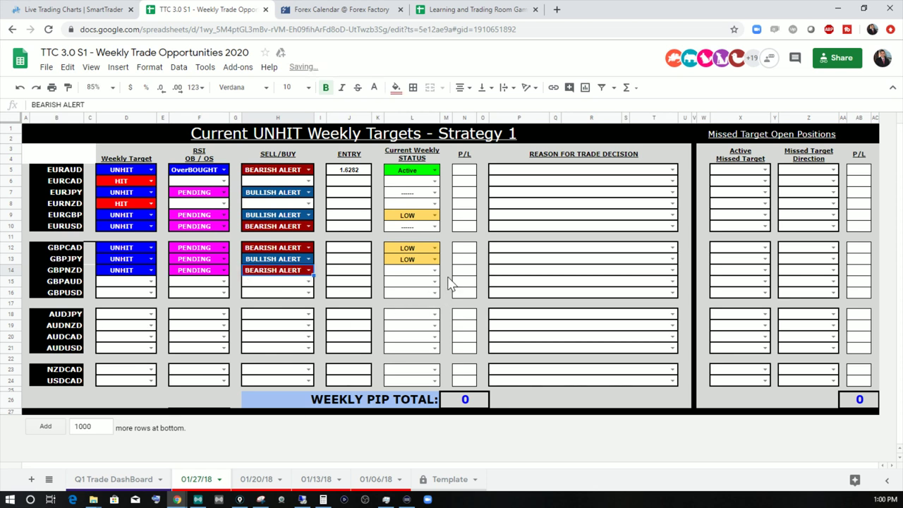
left_click(434, 270)
left_click(398, 361)
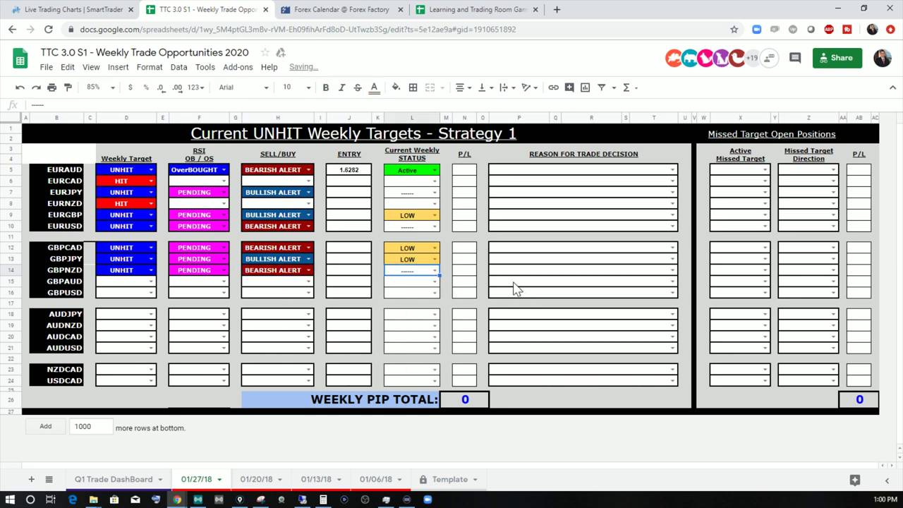
Display the GBP/AUD hourly chart in SmartTrader from the TTC 2.0 watchlist and examine its latest candles and RSI.
left_click(72, 284)
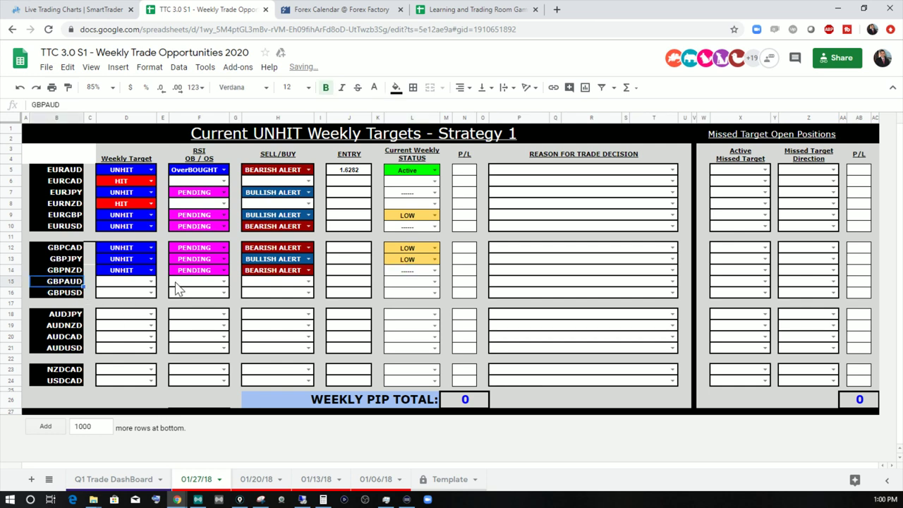
left_click(79, 12)
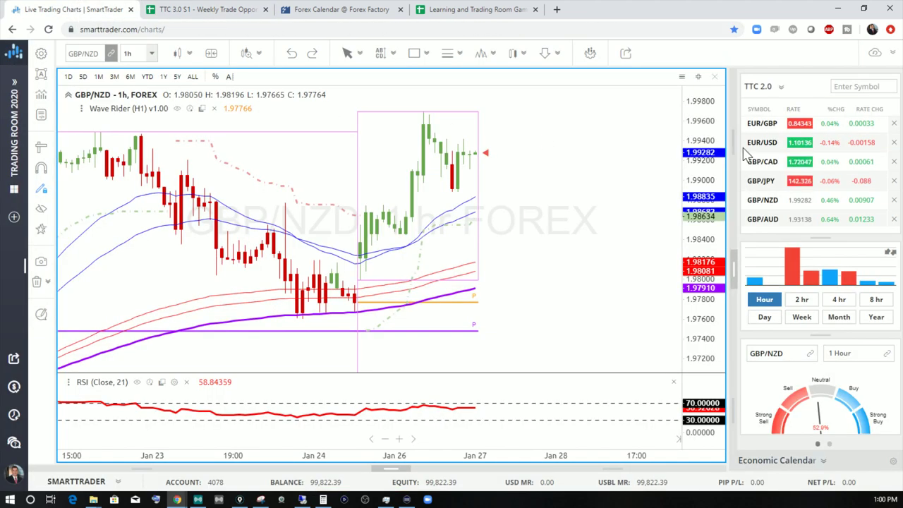
left_click(764, 220)
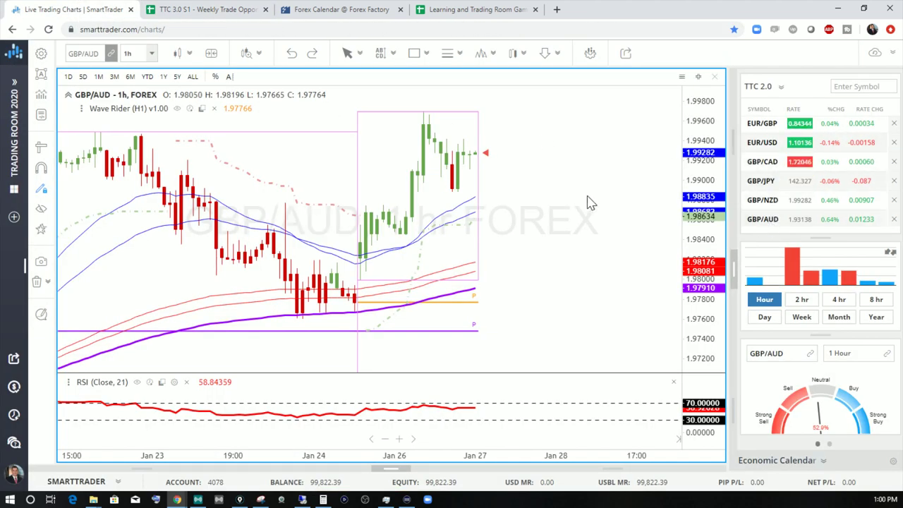
scroll(562, 306, "down", 3)
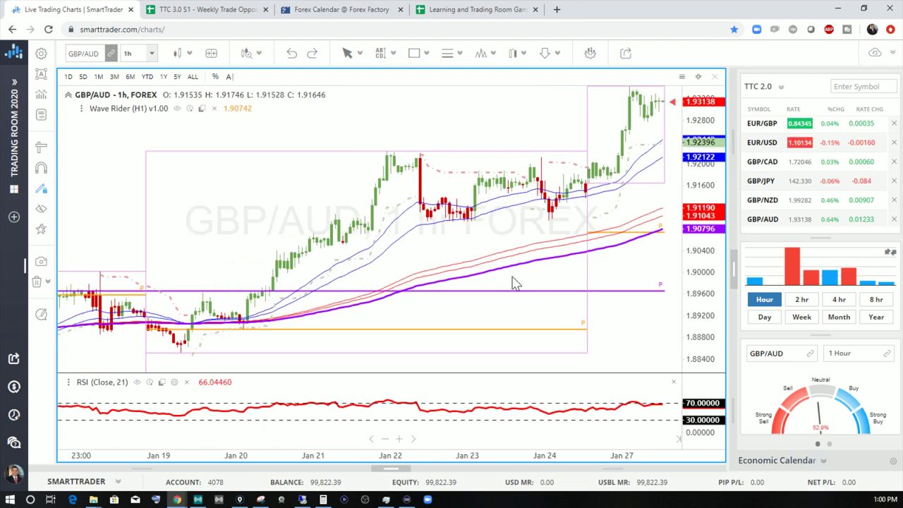
mouse_move(544, 151)
left_mouse_down()
mouse_move(449, 121)
mouse_move(331, 106)
left_mouse_up()
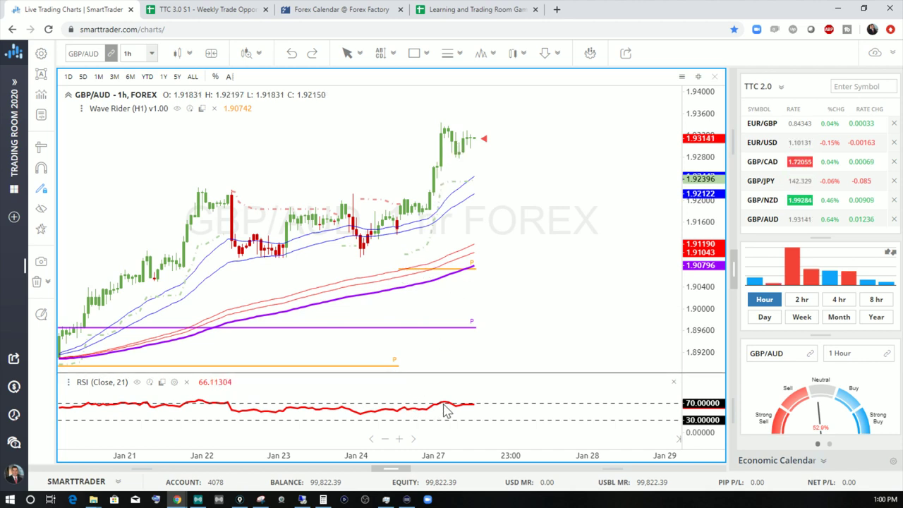
Switch to the remote MetaTrader terminal, look up the open gbpaud sell order's entry price, and return to the browser.
left_click(301, 500)
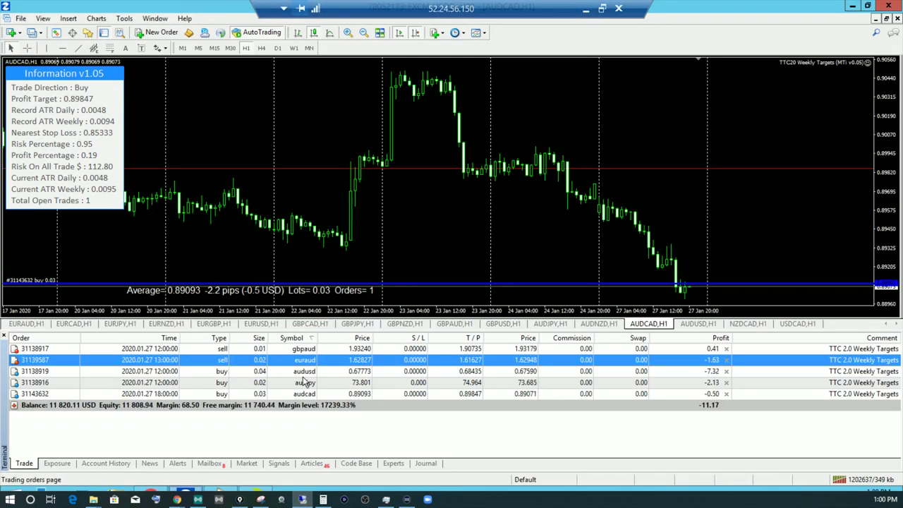
left_click(305, 371)
left_click(311, 350)
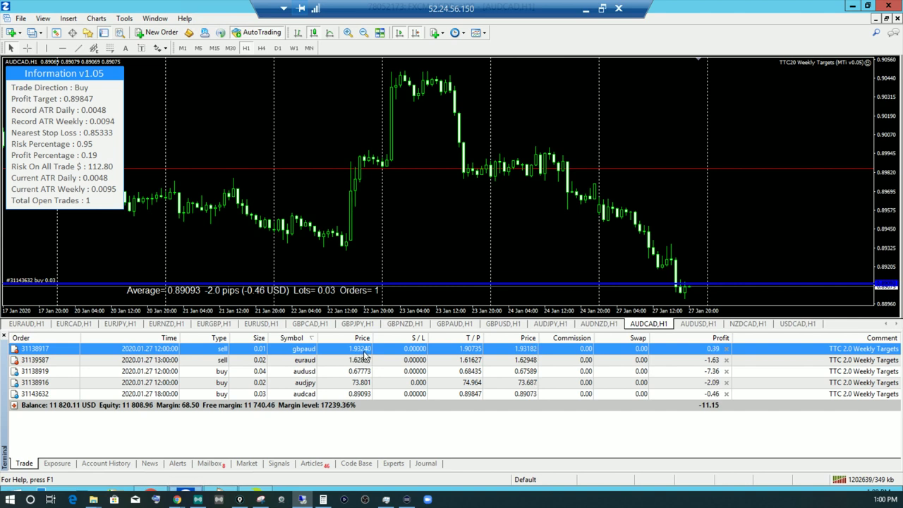
left_click(589, 12)
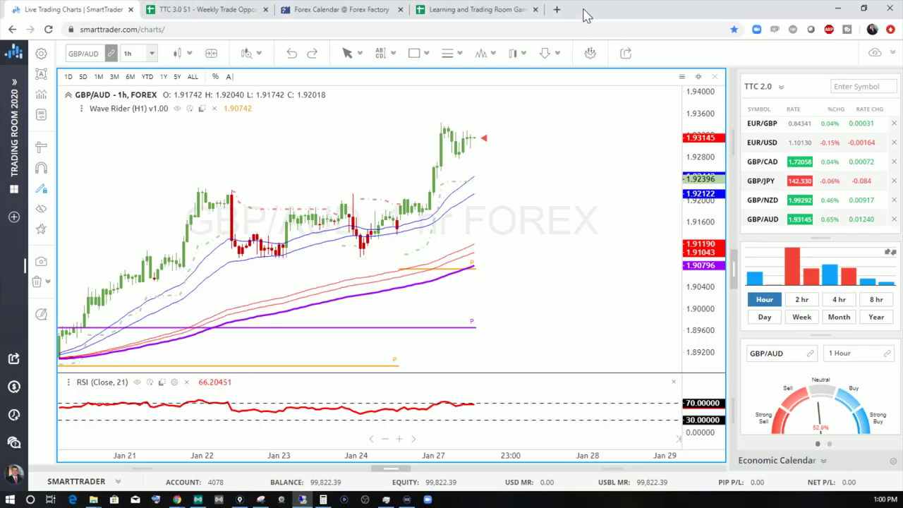
In the spreadsheet, set the GBPAUD row's weekly target to UNHIT and its RSI value to OverBOUGHT.
left_click(182, 10)
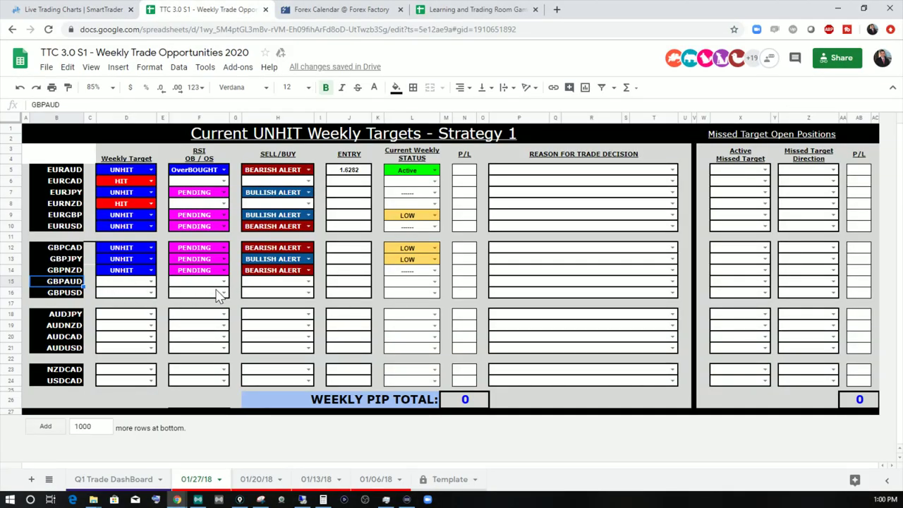
left_click(150, 282)
left_click(116, 295)
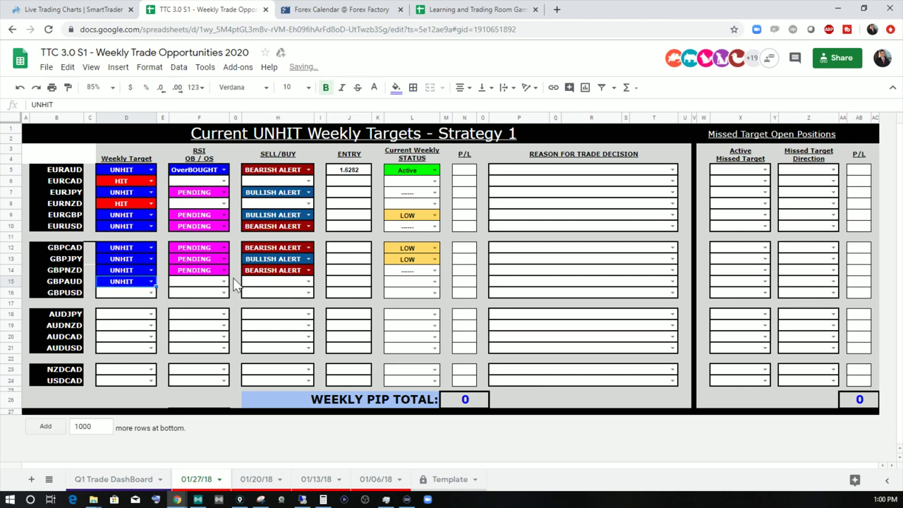
left_click(223, 282)
left_click(195, 295)
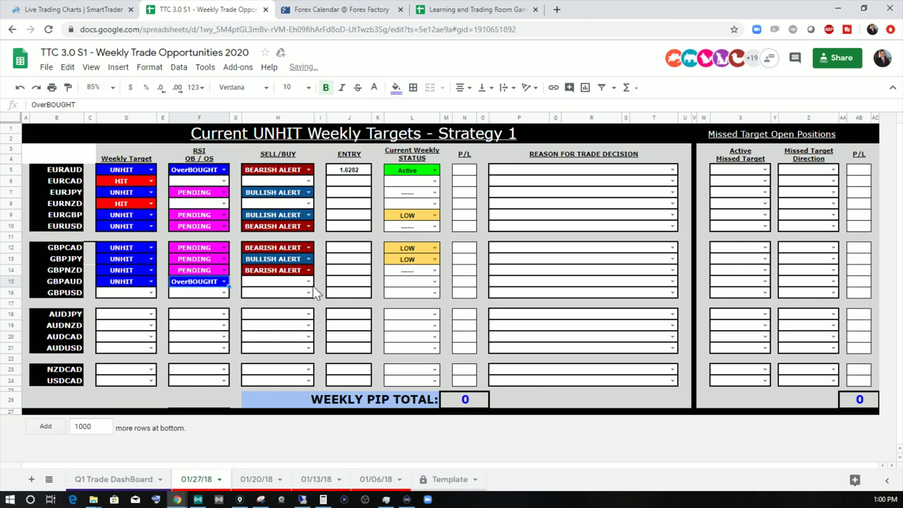
Complete the GBPAUD row with SELL/BUY set to SELL, an entry of 1.9324, and the current weekly status set to Active.
left_click(308, 282)
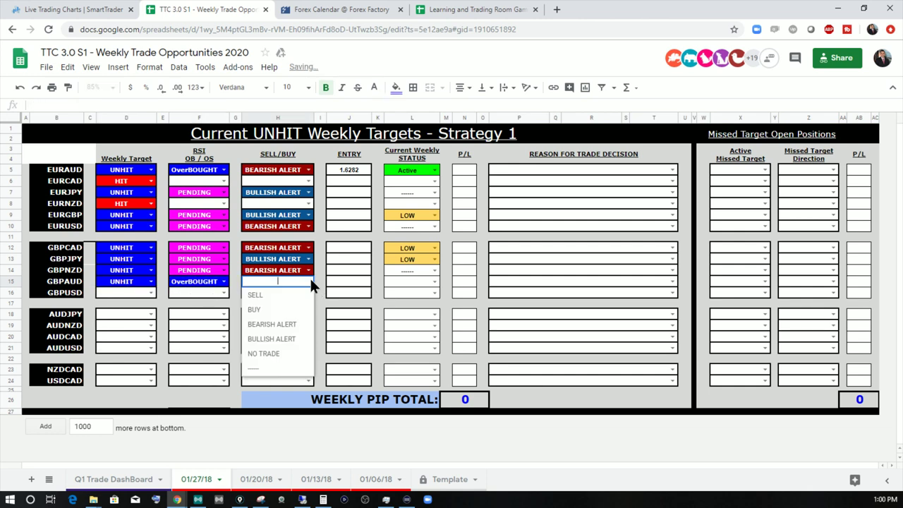
left_click(258, 295)
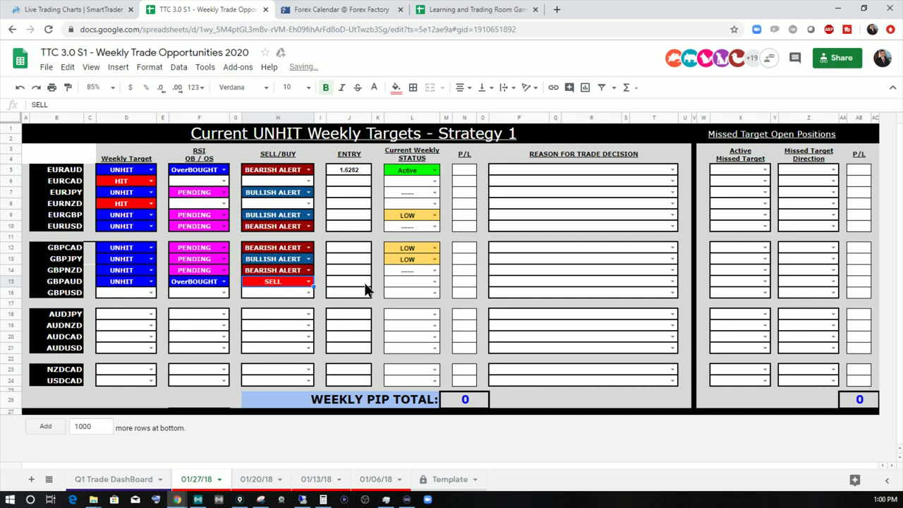
double_click(364, 282)
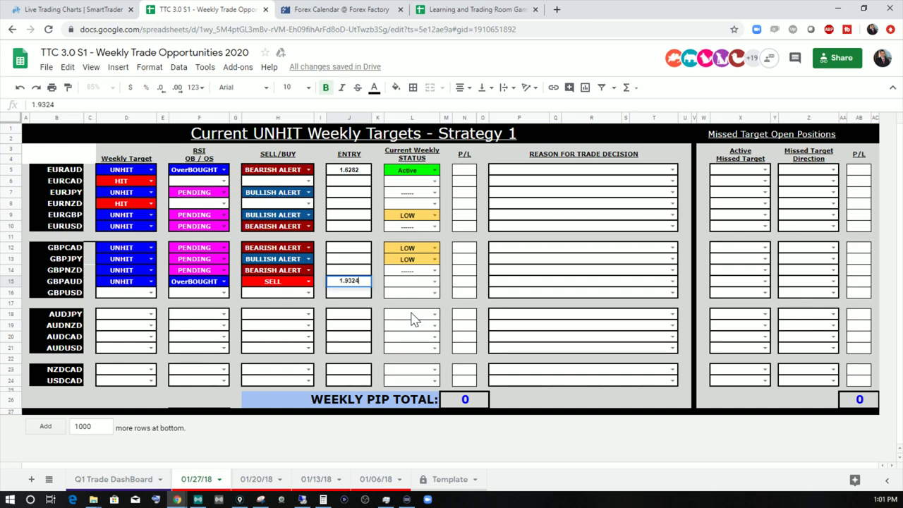
left_click(434, 281)
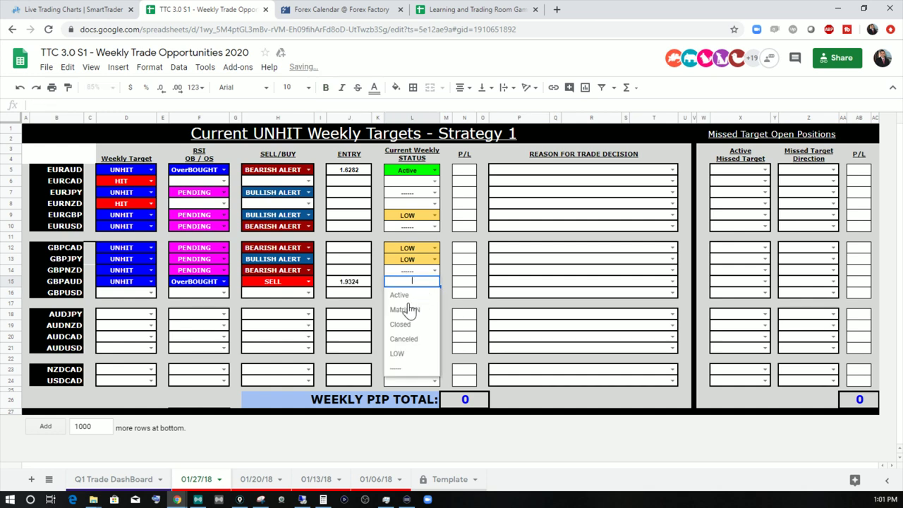
left_click(408, 297)
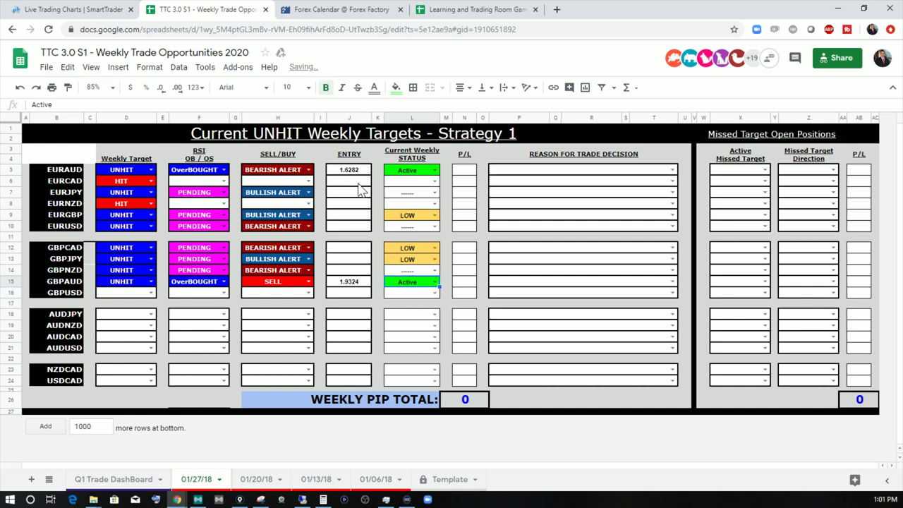
Change the EURAUD row's SELL/BUY value to SELL in the 01/27/18 sheet.
left_click(308, 170)
left_click(256, 198)
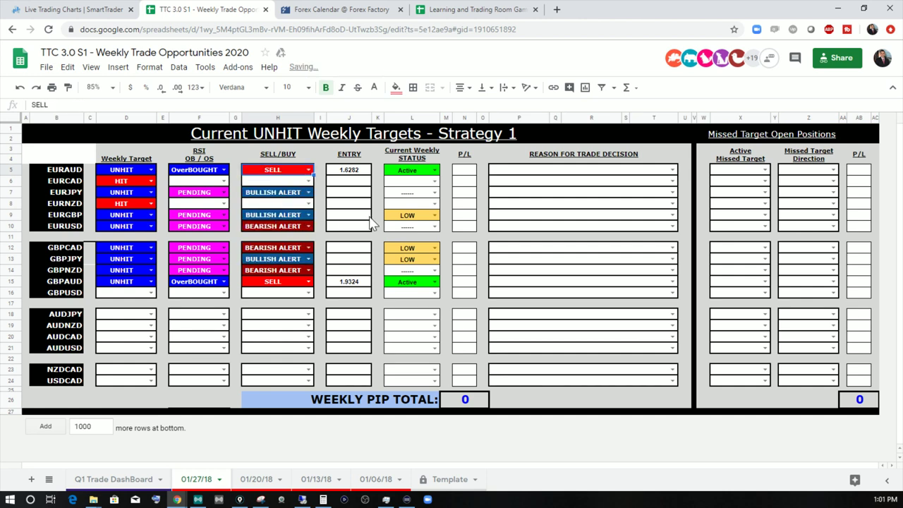
left_click(540, 216)
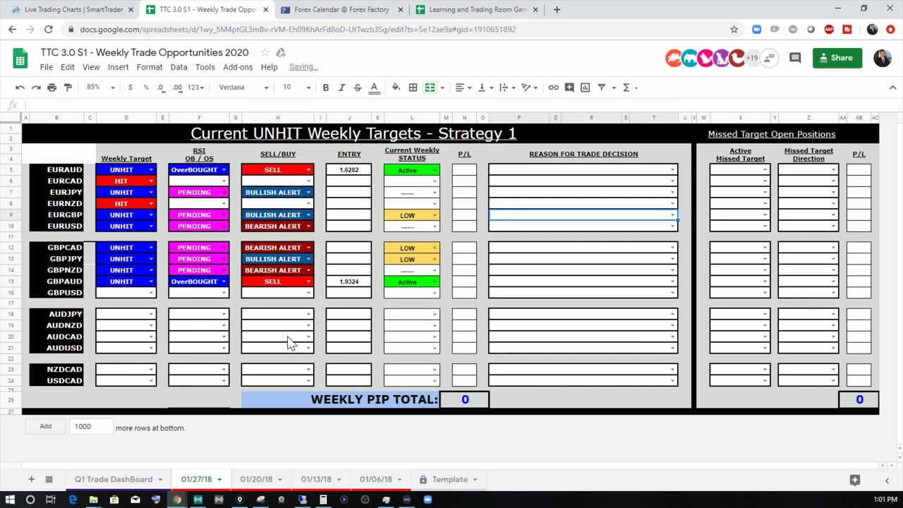
In the 01/20/18 sheet, change the EURUSD row's SELL/BUY value to BUY.
left_click(253, 480)
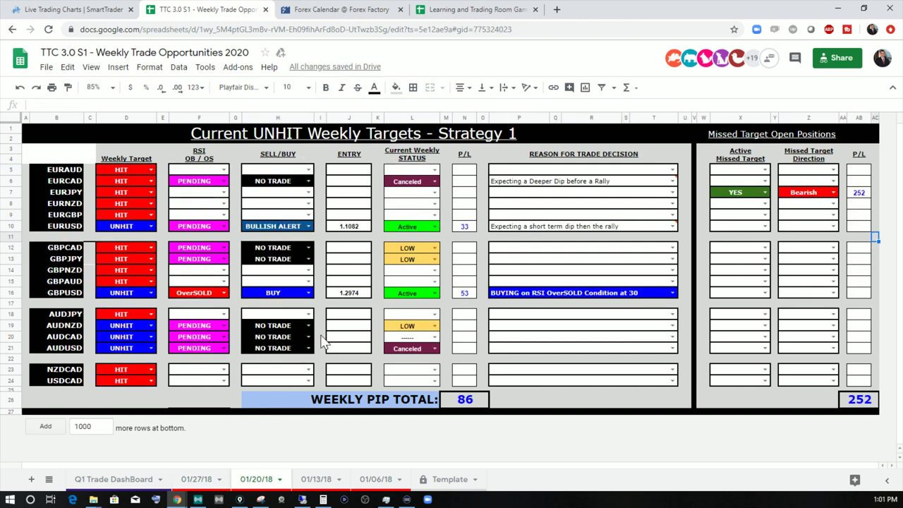
left_click(309, 225)
left_click(258, 266)
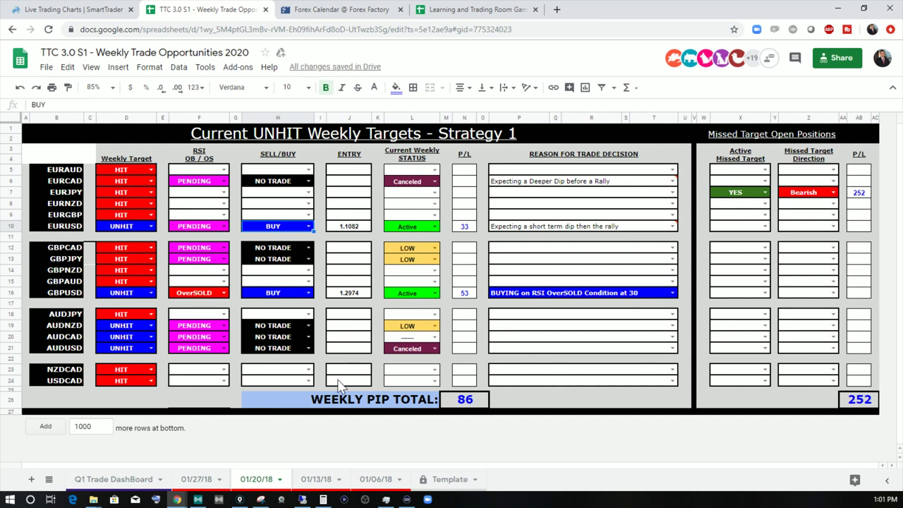
Check the SELL/BUY entries in the 01/13/18 and 01/06/18 sheets, and return to the 01/27/18 sheet.
left_click(319, 479)
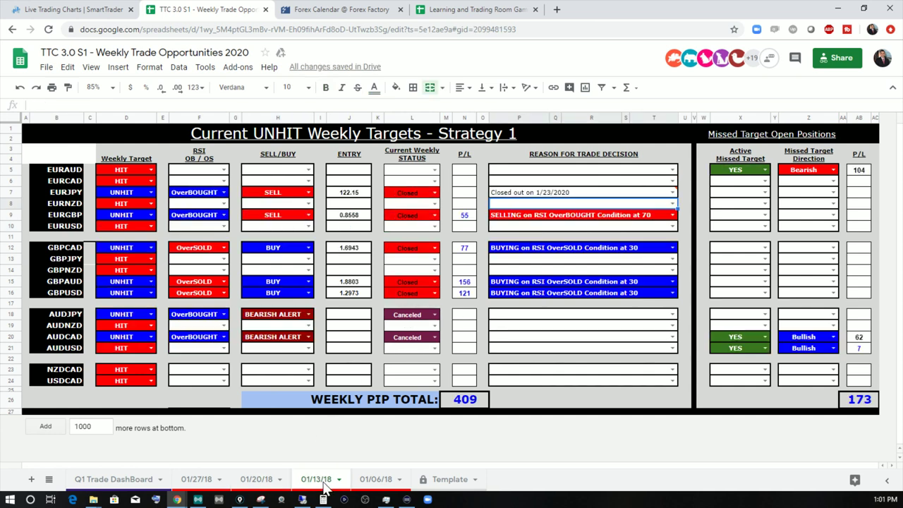
left_click(376, 481)
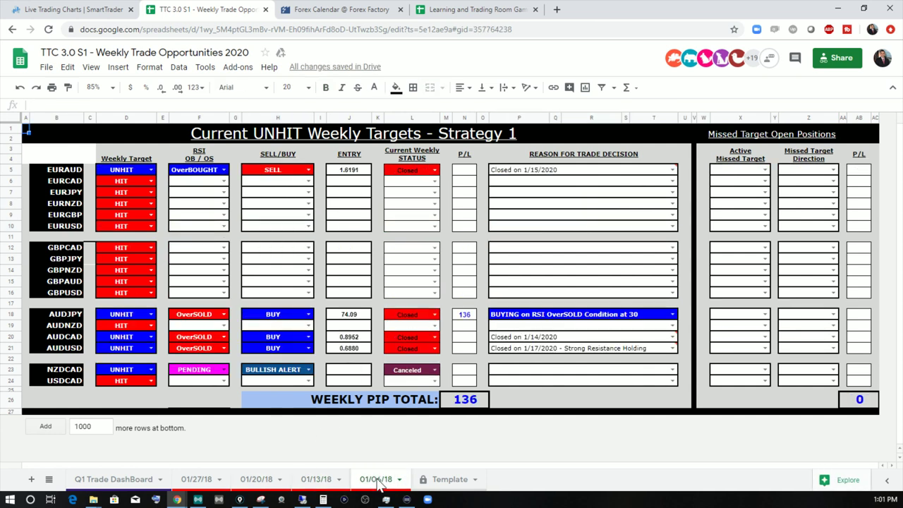
left_click(201, 479)
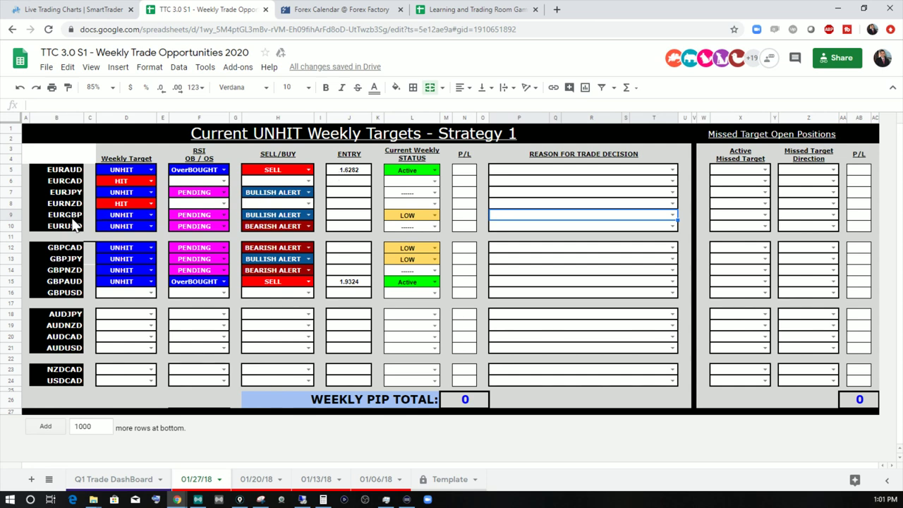
Switch to SmartTrader and examine the latest candles and RSI on the EUR/USD hourly chart.
left_click(271, 227)
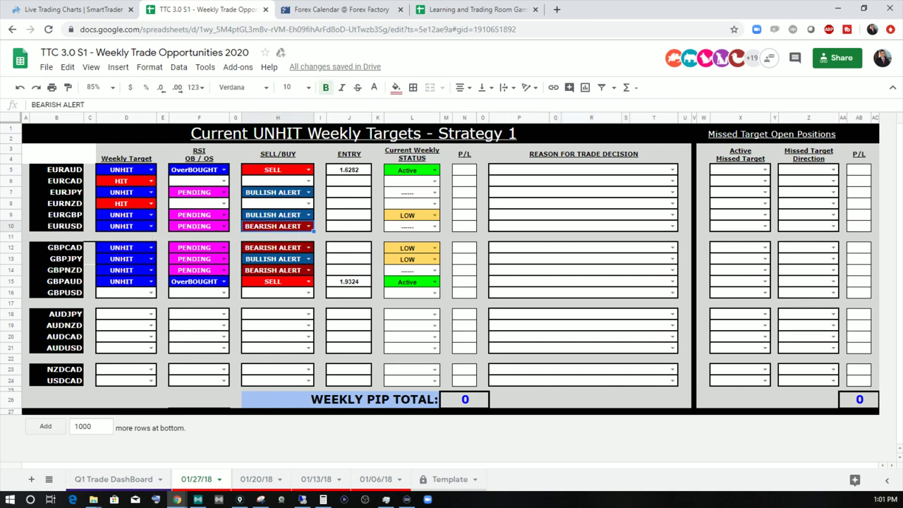
left_click(74, 9)
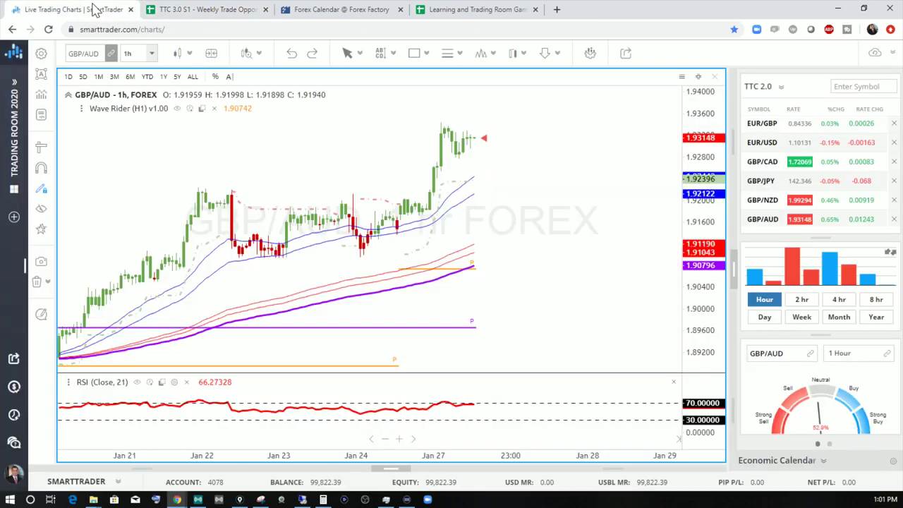
left_click(761, 143)
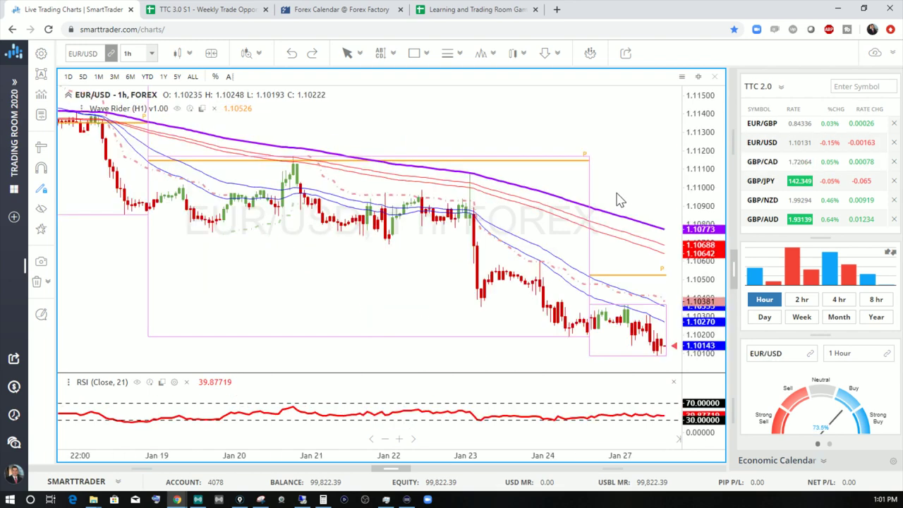
left_click_drag(631, 167, 557, 290)
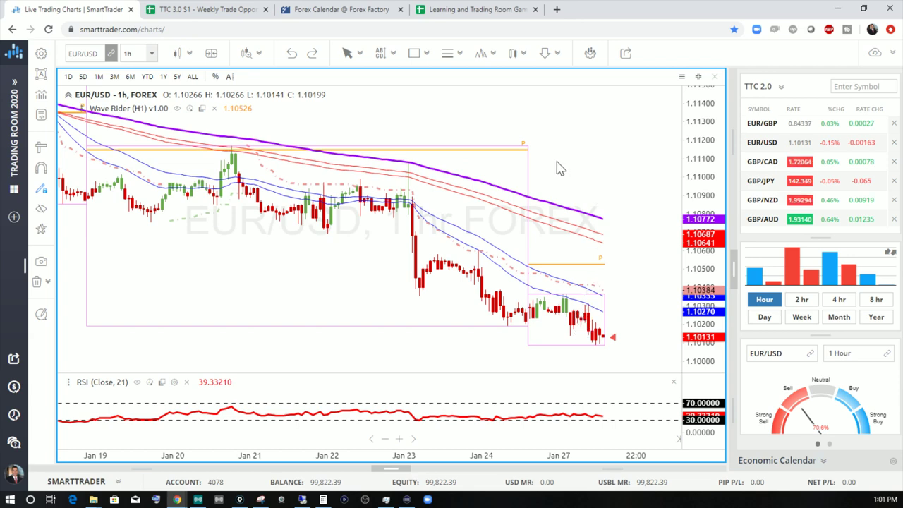
Return to the trade opportunities spreadsheet and change the EURUSD row's SELL/BUY value to BULLISH ALERT.
left_click(226, 10)
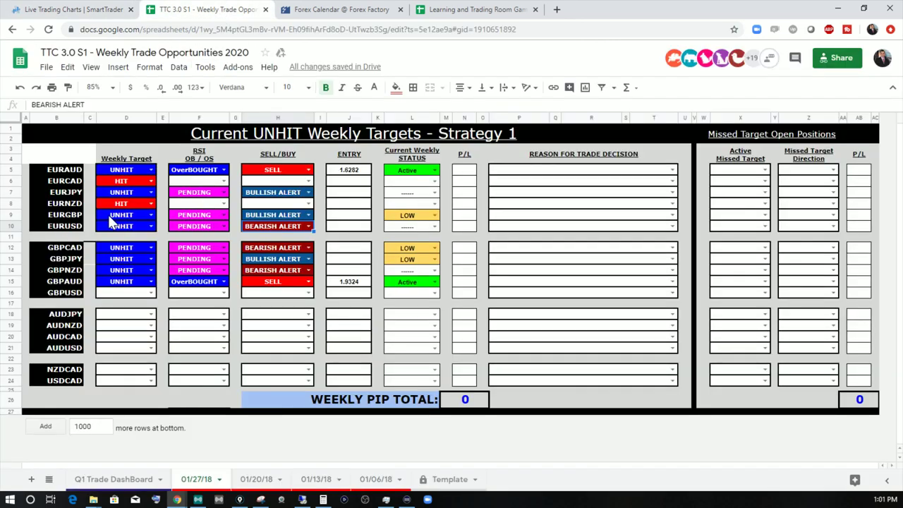
left_click(310, 228)
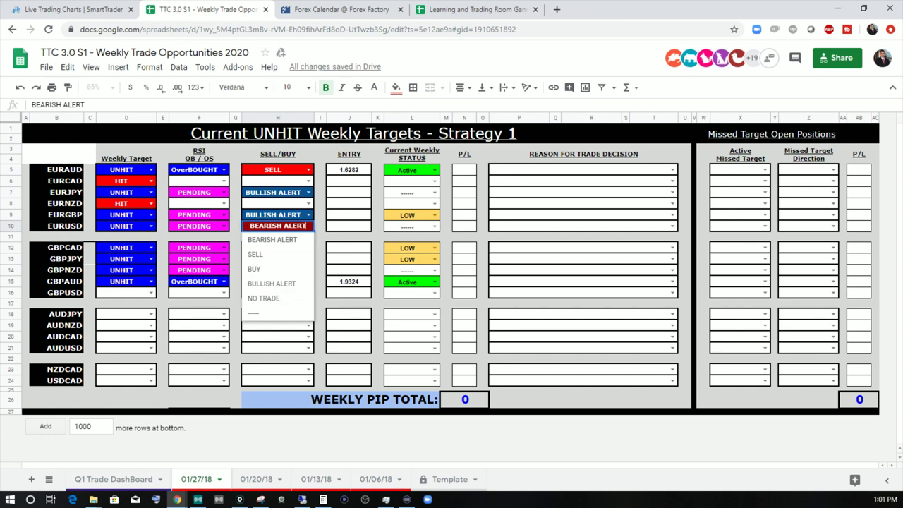
left_click(272, 284)
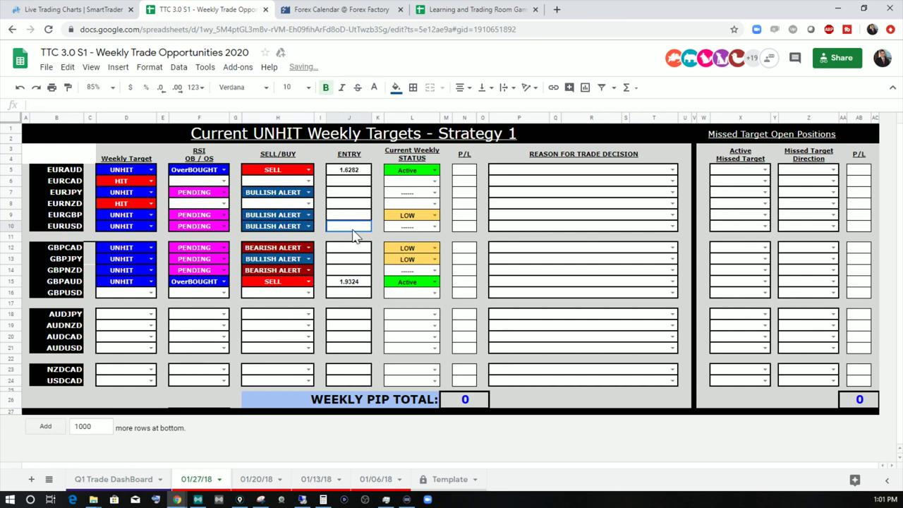
left_click(534, 230)
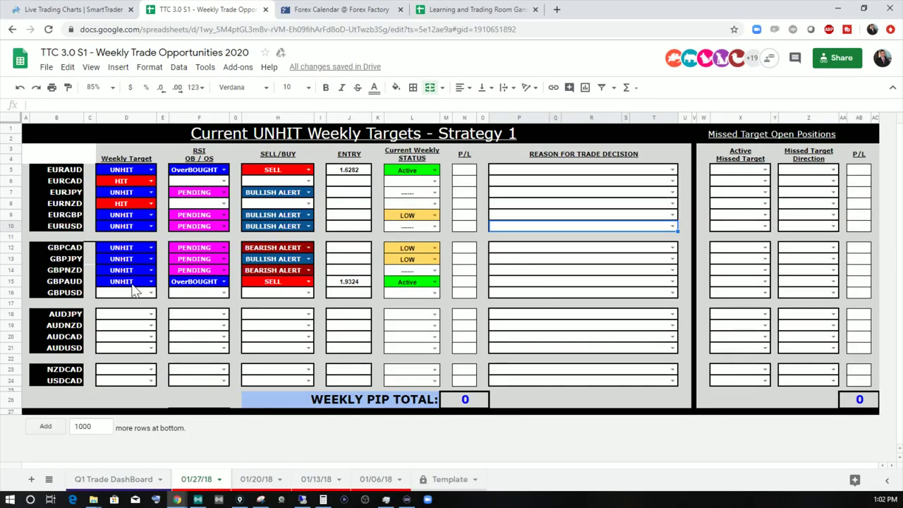
Display the GBP/USD hourly chart in SmartTrader with Day change bars, and examine its recent weekly price movement and RSI.
left_click(90, 292)
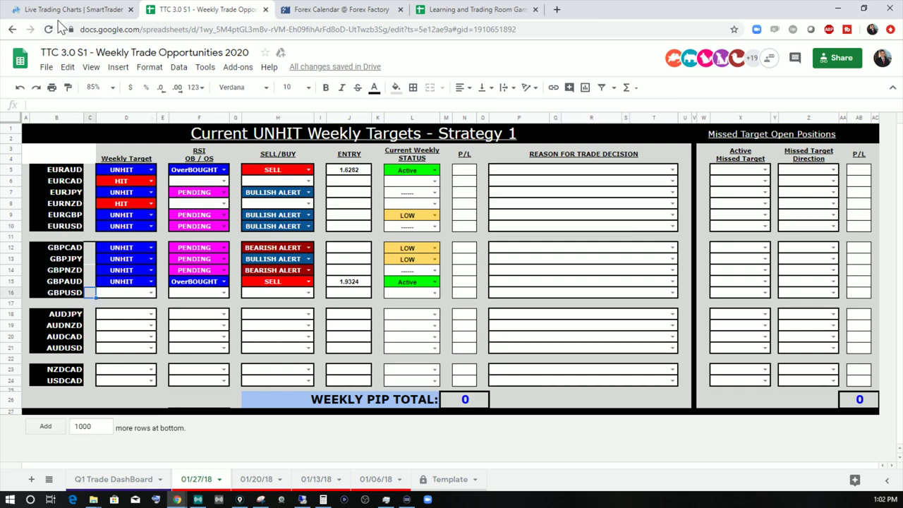
left_click(67, 10)
left_click_drag(594, 175, 528, 177)
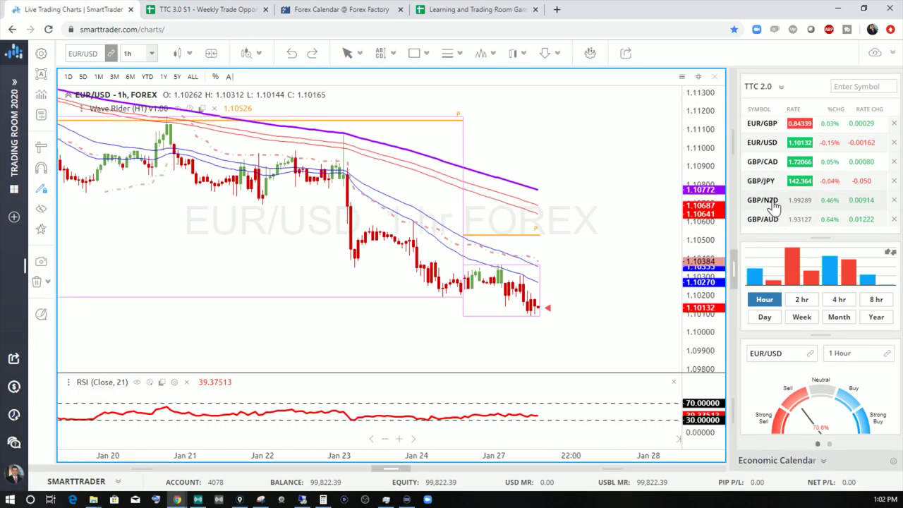
scroll(769, 203, "down", 2)
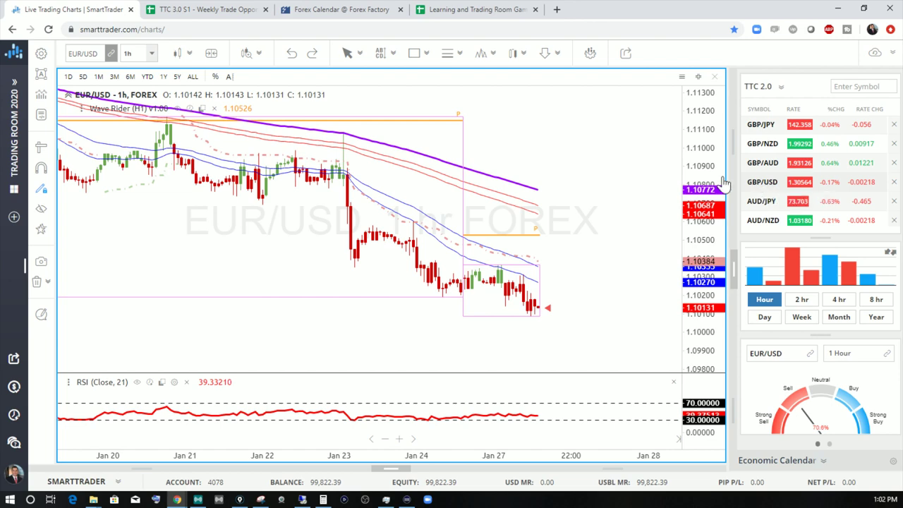
left_click(762, 182)
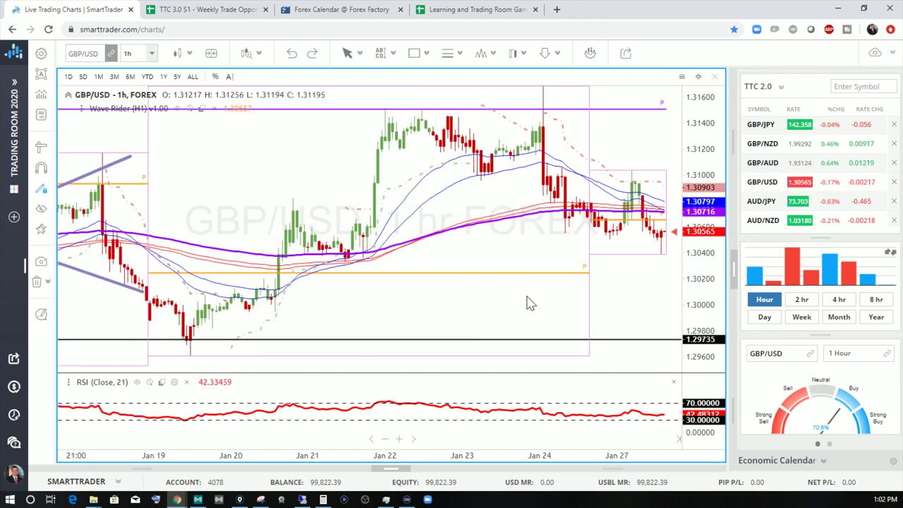
left_click_drag(603, 294, 509, 320)
left_click(765, 317)
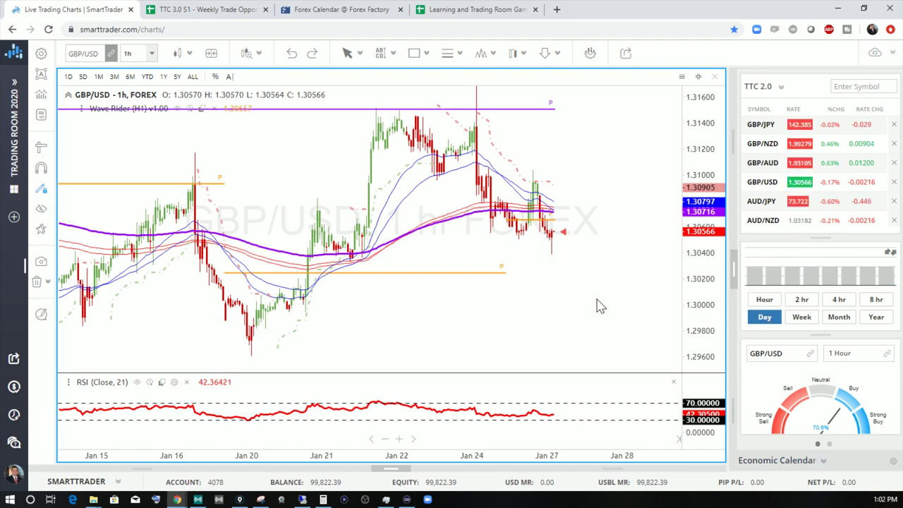
left_click_drag(596, 306, 583, 324)
scroll(566, 311, "down", 3)
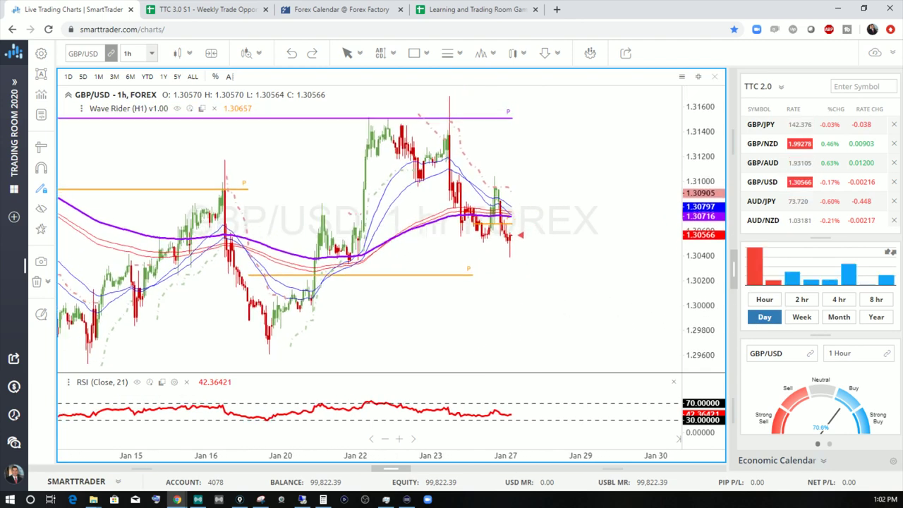
left_click_drag(591, 257, 584, 251)
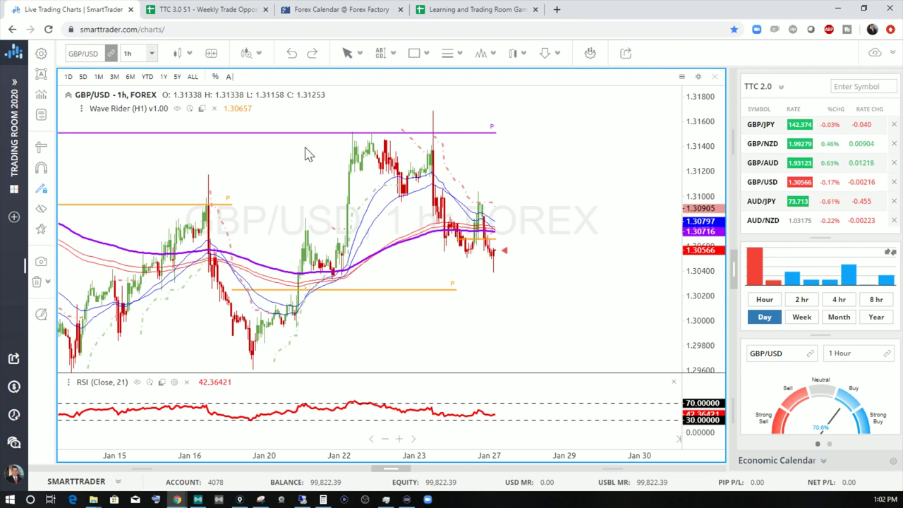
In the trade opportunities spreadsheet, set the GBPUSD row's weekly target to HIT.
left_click(201, 9)
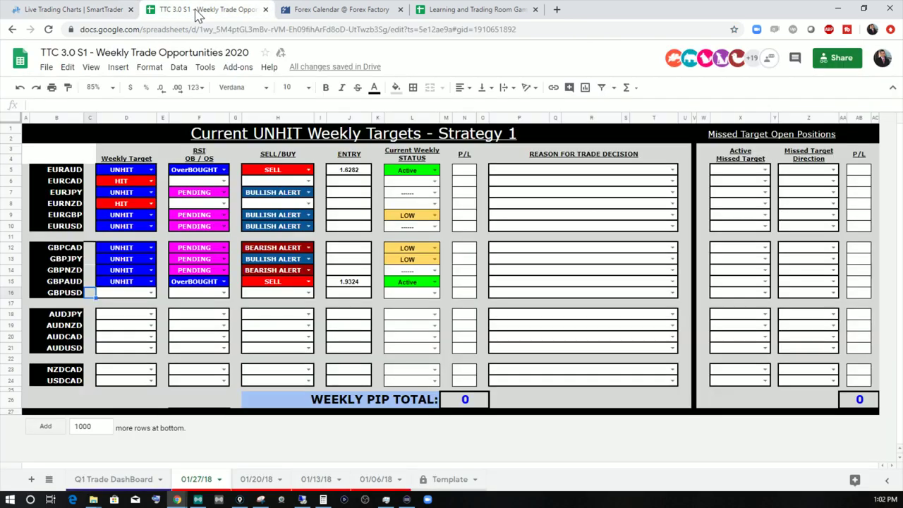
left_click(151, 293)
left_click(130, 317)
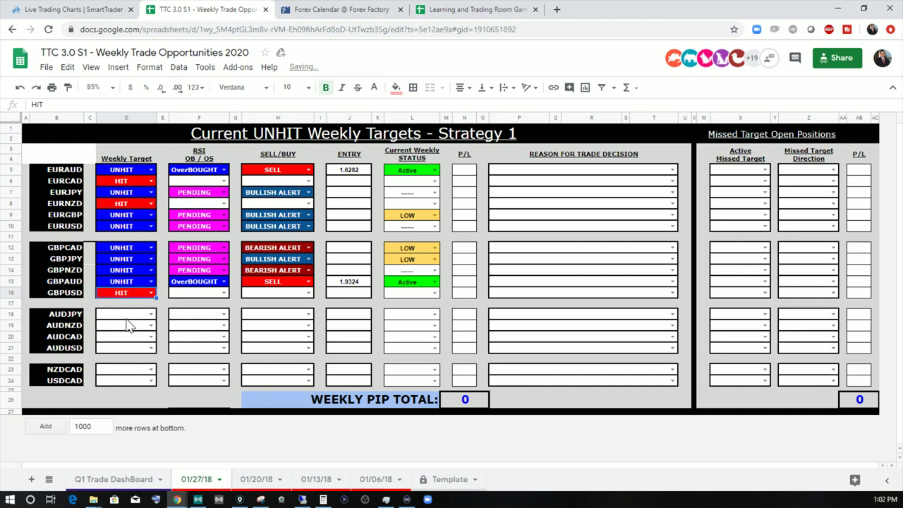
Display the AUD/JPY hourly chart in SmartTrader from the TTC 2.0 watchlist and examine its latest candles and RSI.
left_click(121, 318)
left_click(82, 13)
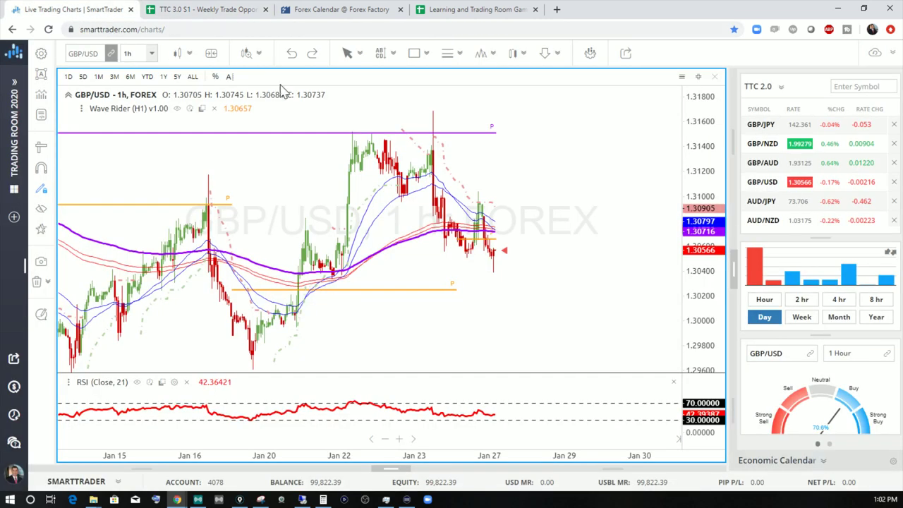
left_click(774, 203)
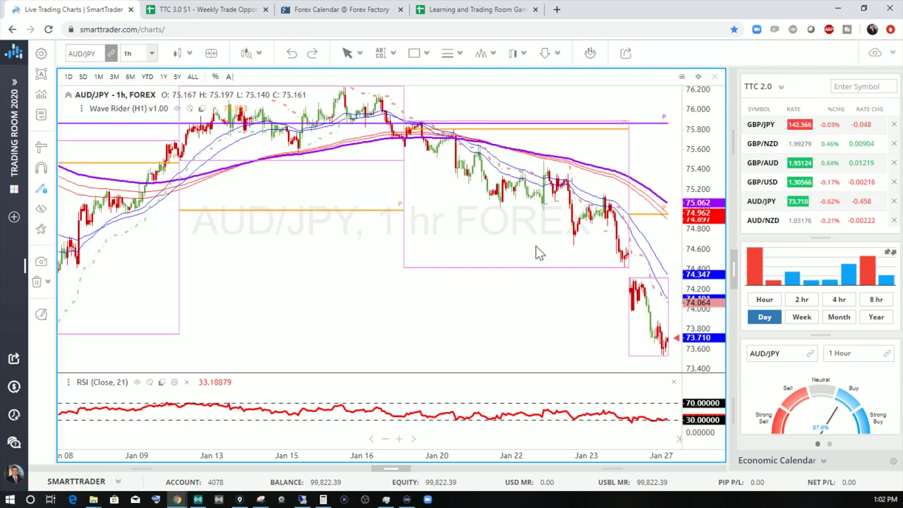
left_click_drag(454, 288, 388, 306)
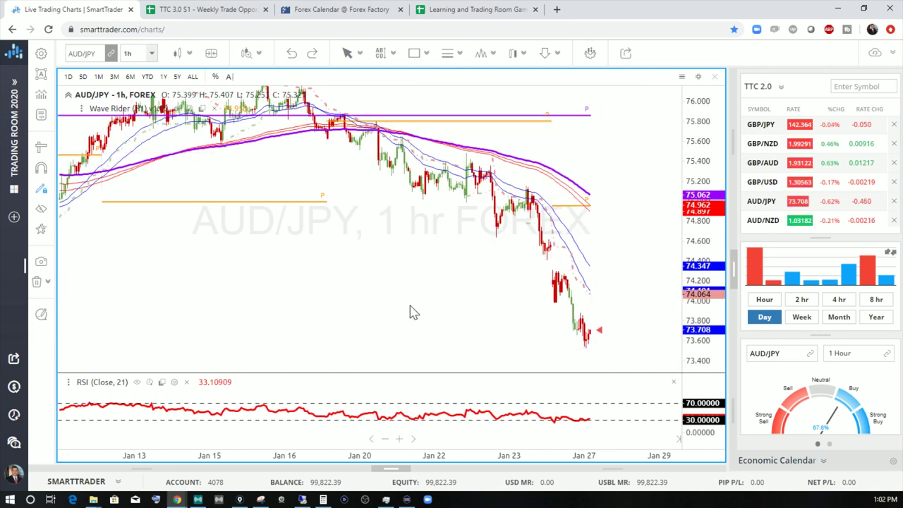
left_click_drag(472, 290, 443, 298)
scroll(443, 298, "up", 3)
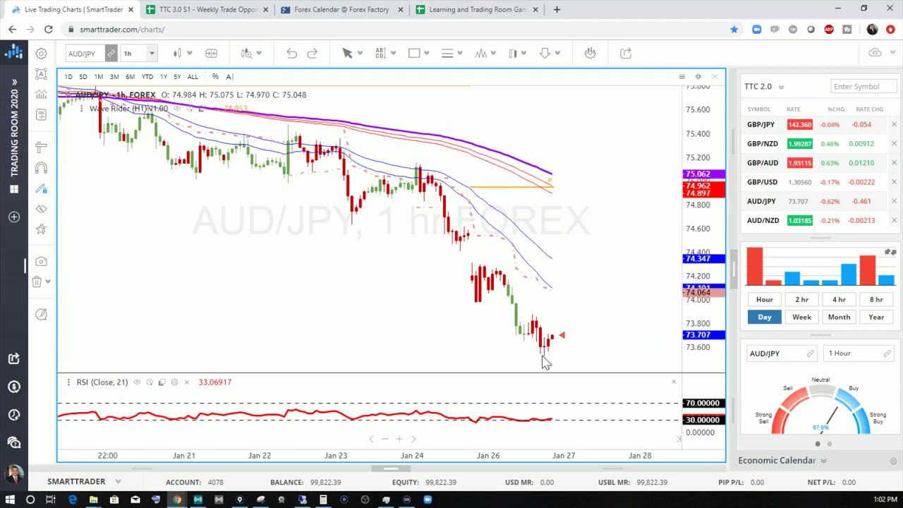
Switch to the remote MetaTrader terminal, look up the open audjpy buy order's entry price, and return to the browser.
left_click(302, 499)
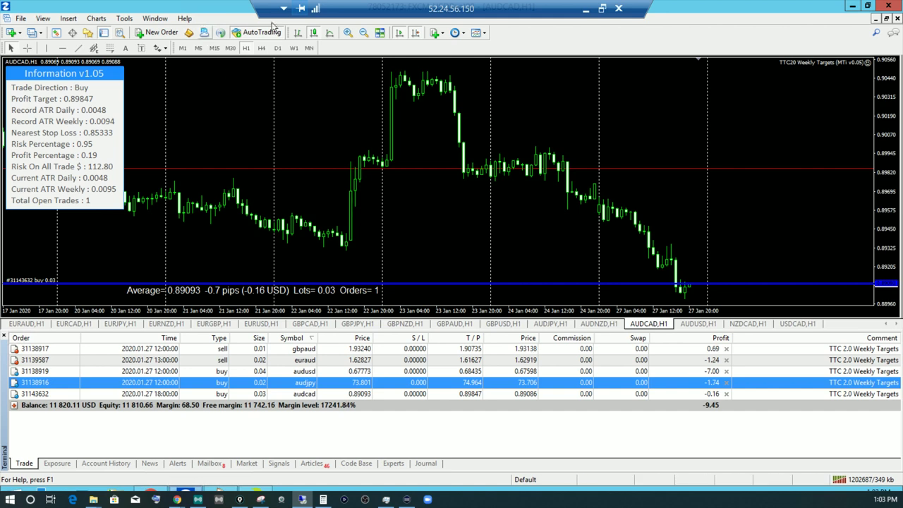
left_click(586, 8)
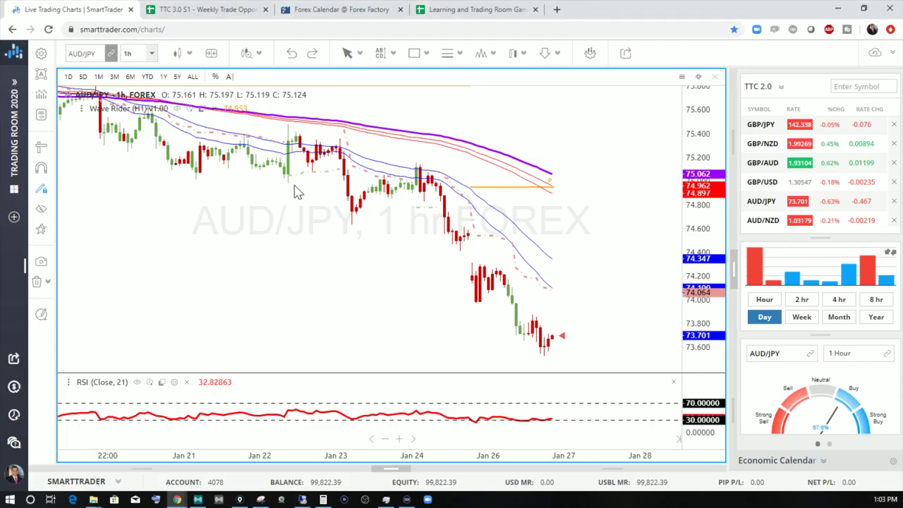
In the weekly trade opportunities spreadsheet, set the AUDJPY row's entry to 73.80 and its current weekly status to Active.
left_click(223, 11)
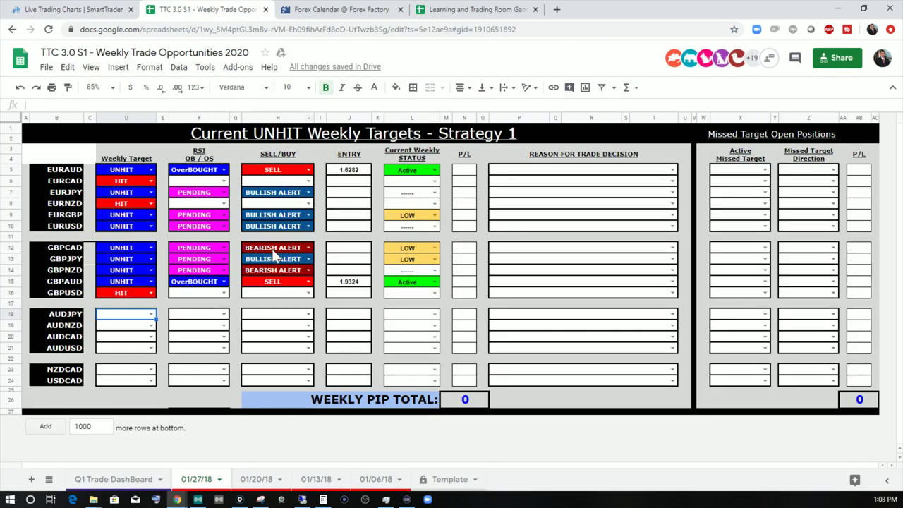
left_click(348, 322)
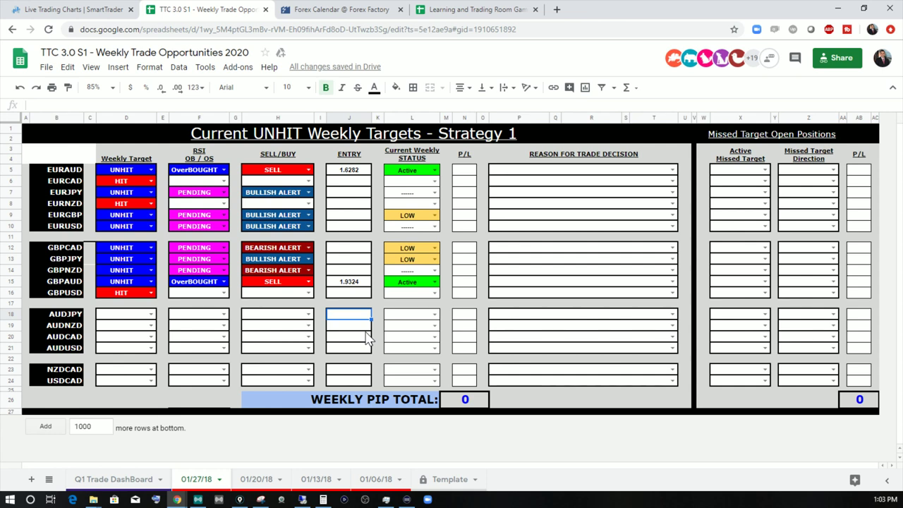
type("73.80")
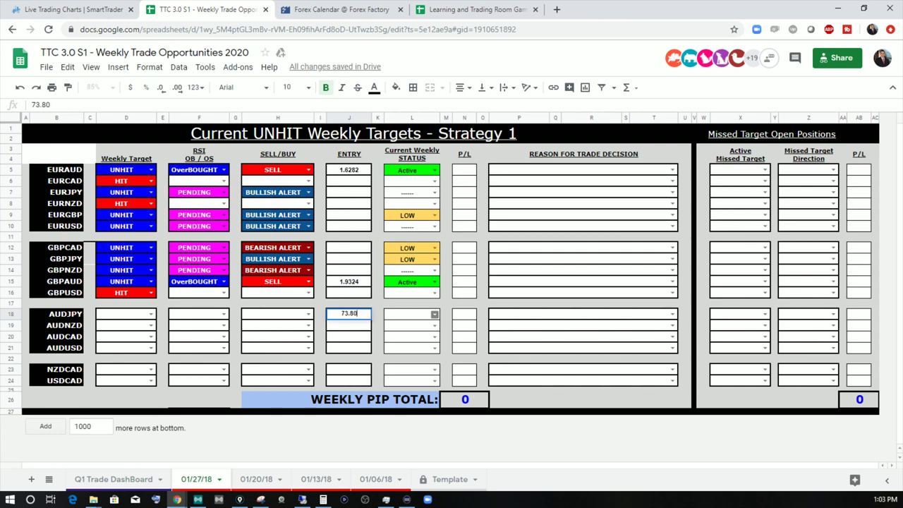
left_click(434, 314)
left_click(406, 326)
Set the AUDJPY row's trade direction to BUY, its RSI to OverSOLD and its weekly target to UNHIT.
left_click(309, 315)
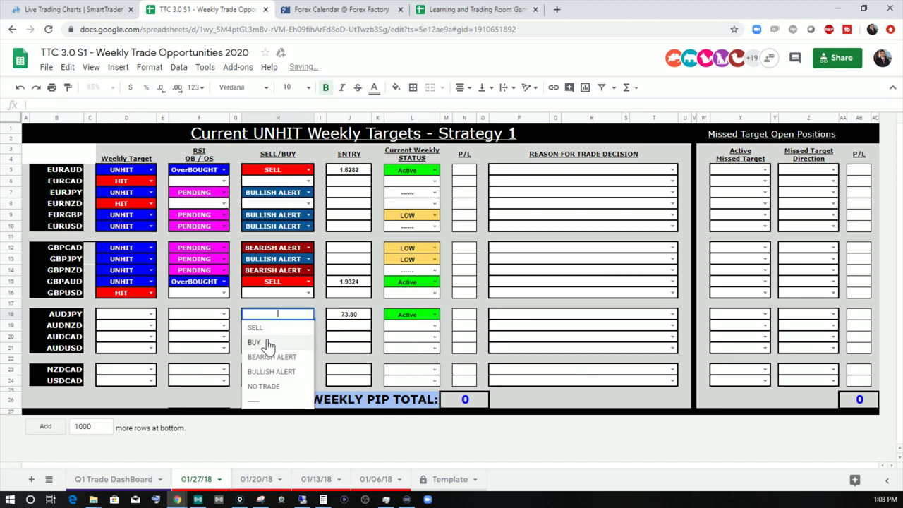
left_click(259, 343)
left_click(224, 315)
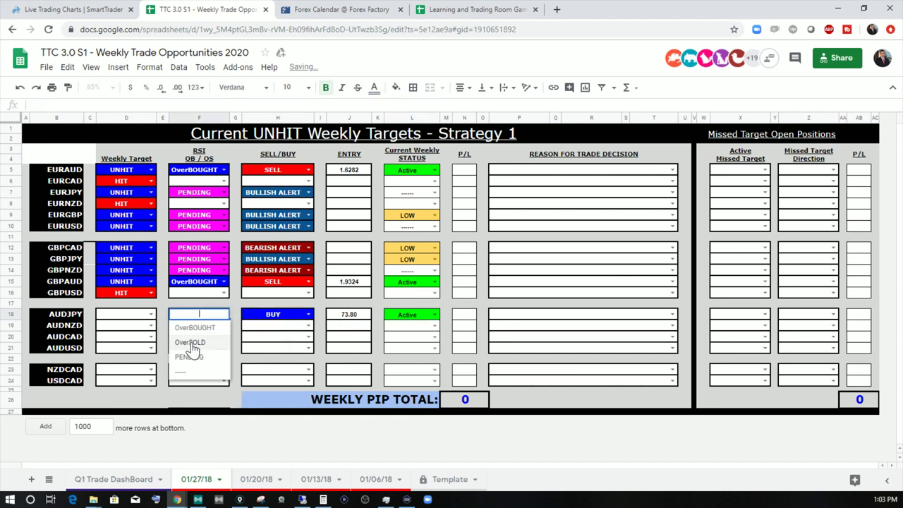
left_click(190, 344)
left_click(151, 315)
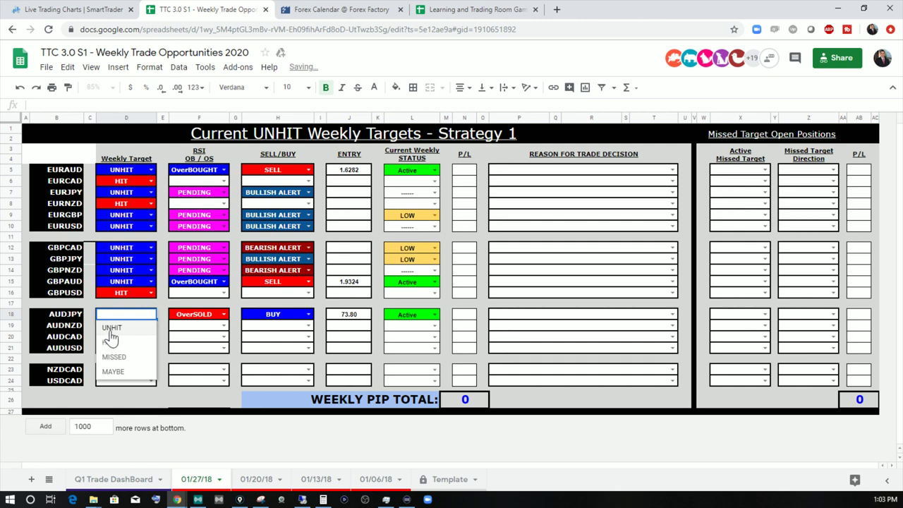
left_click(111, 328)
left_click(112, 326)
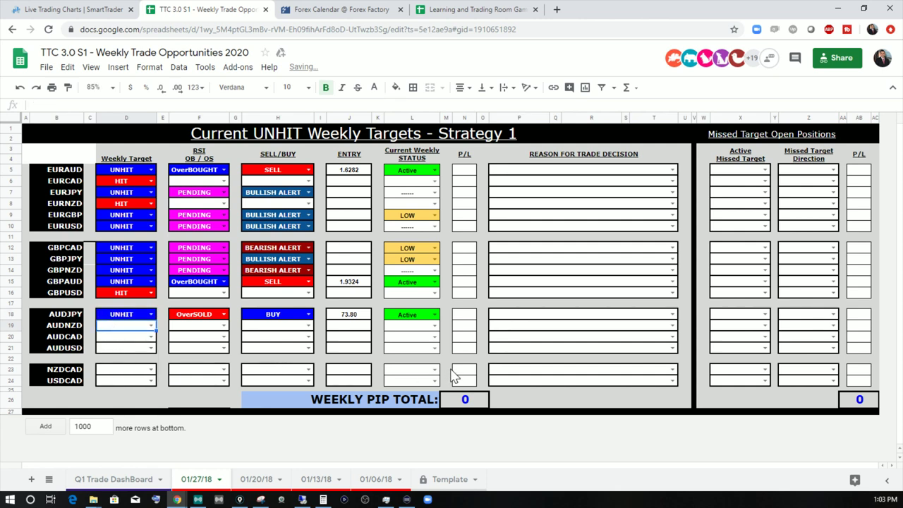
Display the AUD/NZD hourly chart in SmartTrader from the TTC 2.0 watchlist and examine its latest candles and RSI.
left_click(47, 11)
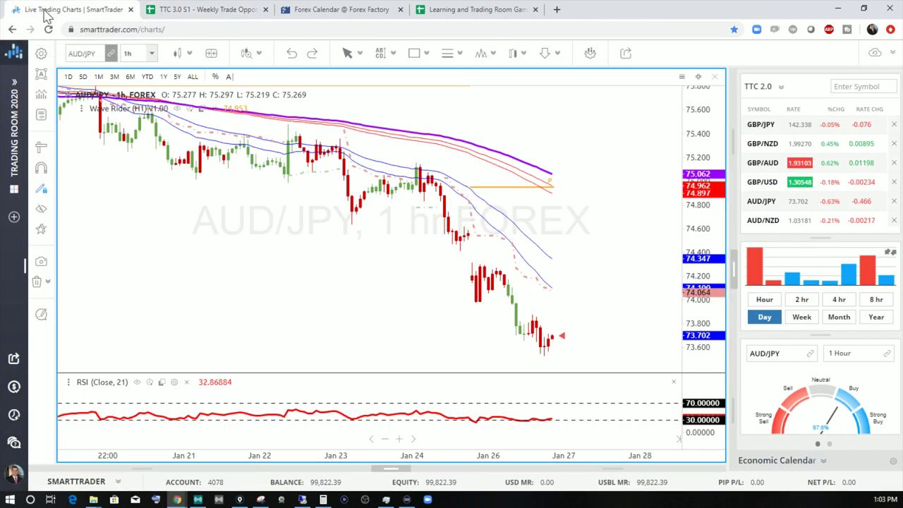
left_click(546, 190)
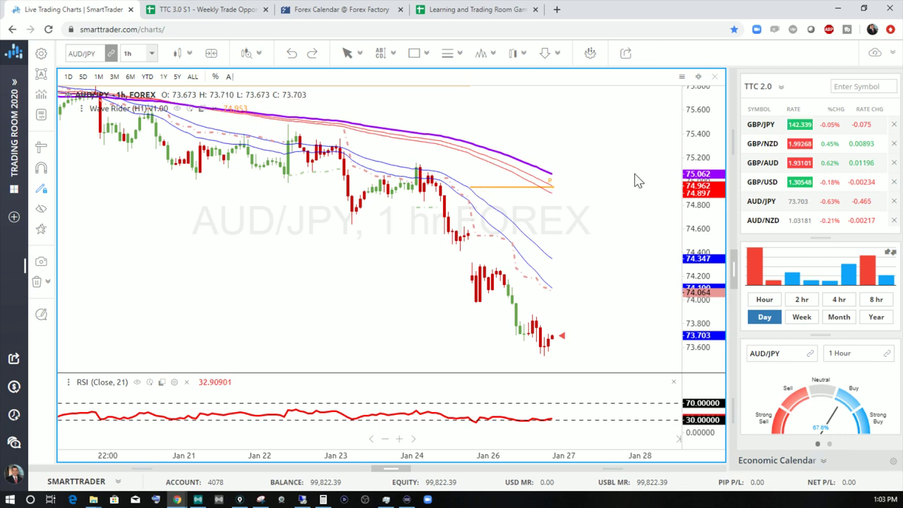
scroll(769, 215, "down", 1)
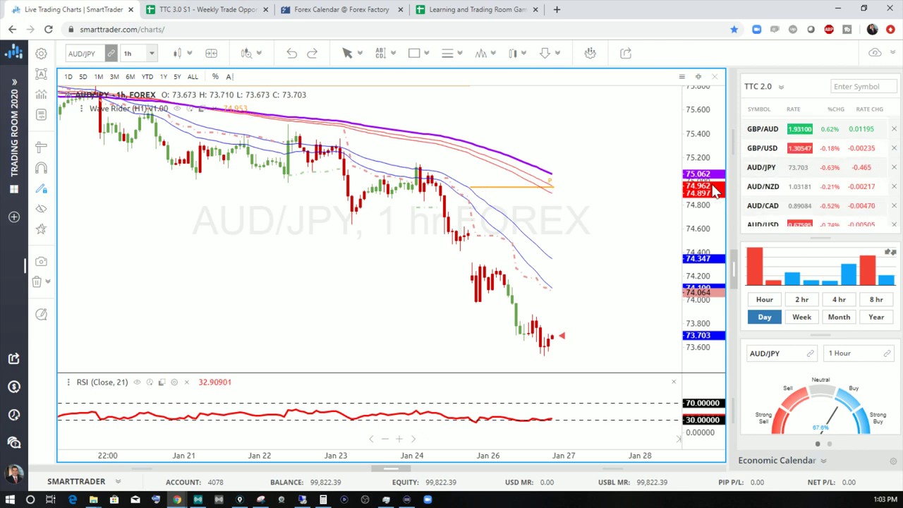
left_click(767, 187)
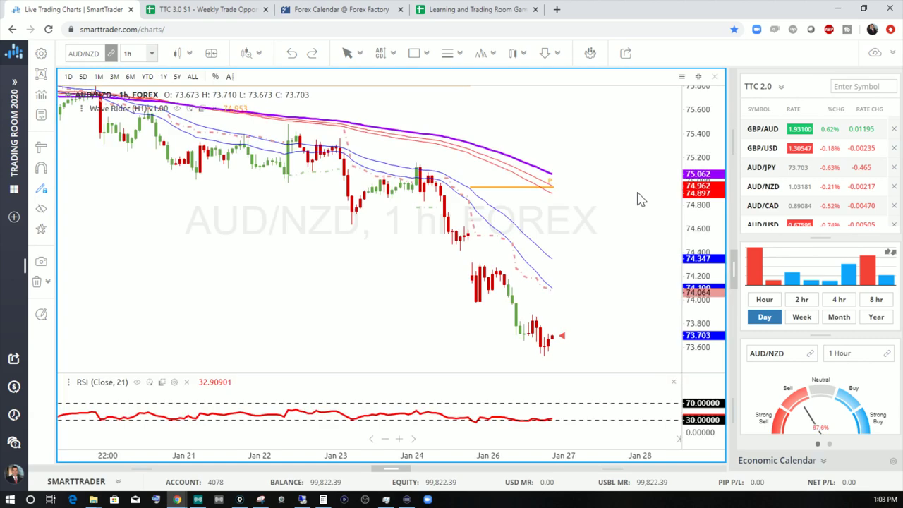
left_click_drag(635, 172, 462, 187)
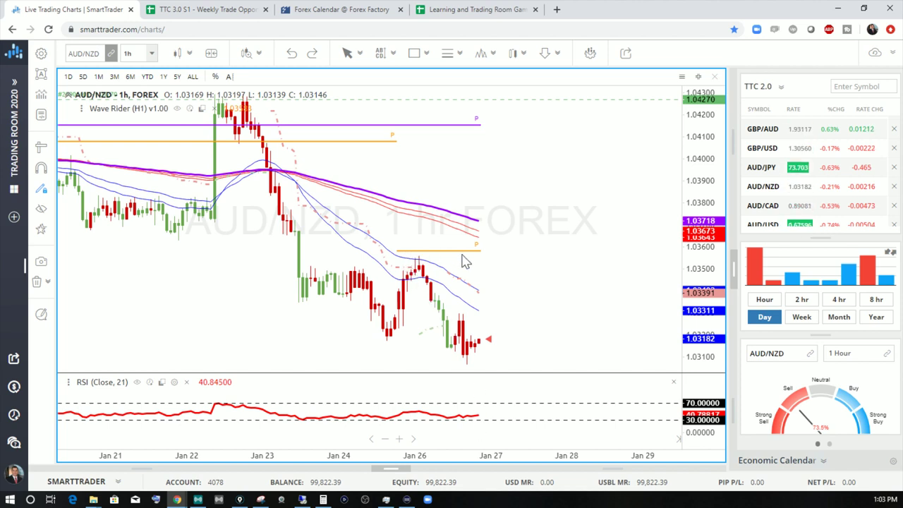
In the trade opportunities spreadsheet, set the AUDNZD row's weekly target to UNHIT and its RSI to PENDING.
left_click(191, 9)
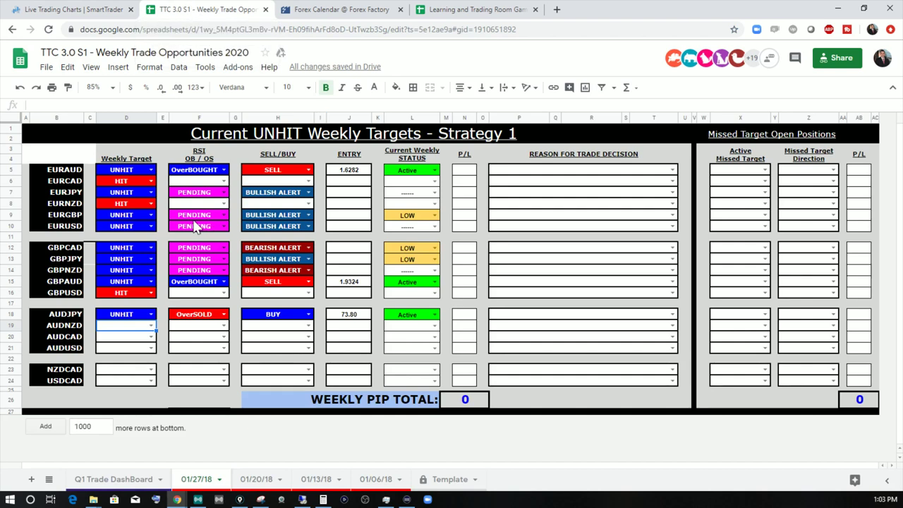
left_click(150, 325)
left_click(116, 339)
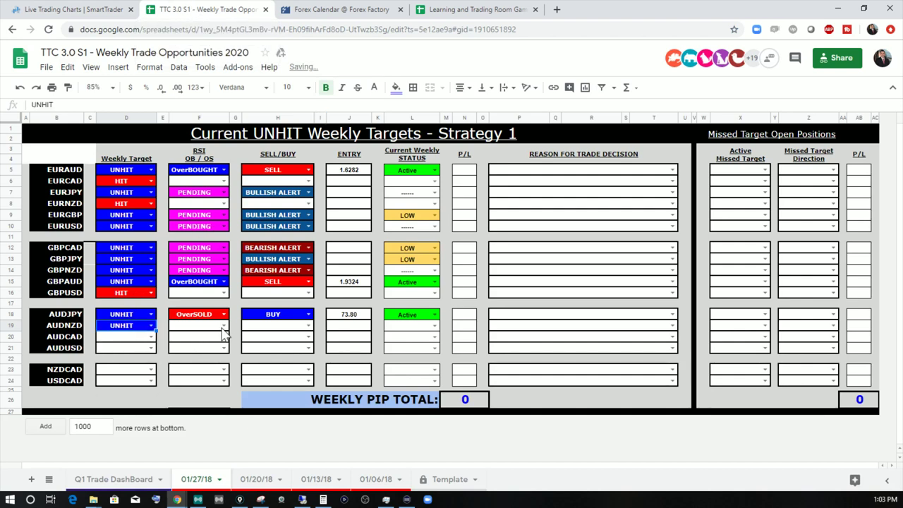
double_click(197, 327)
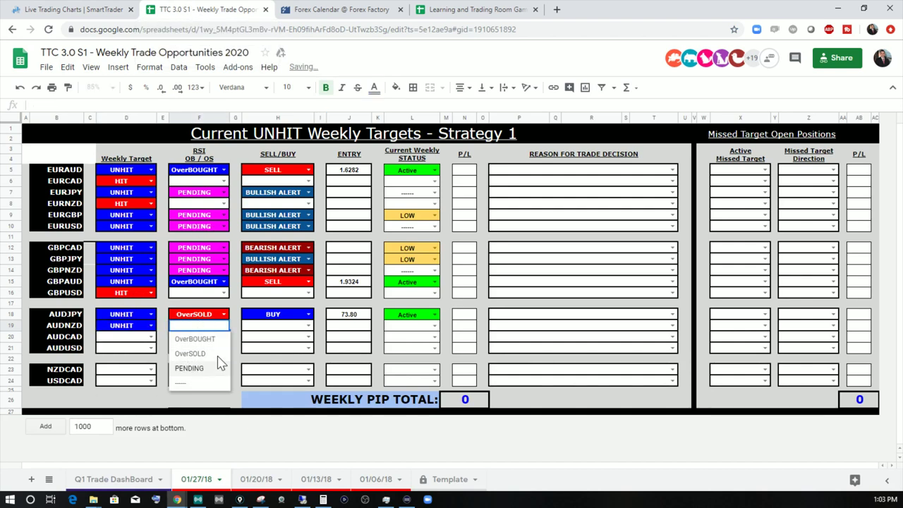
left_click(220, 363)
Set the AUDNZD row's sell/buy entry to BULLISH ALERT and its current weekly status to the dashed blank option.
left_click(307, 327)
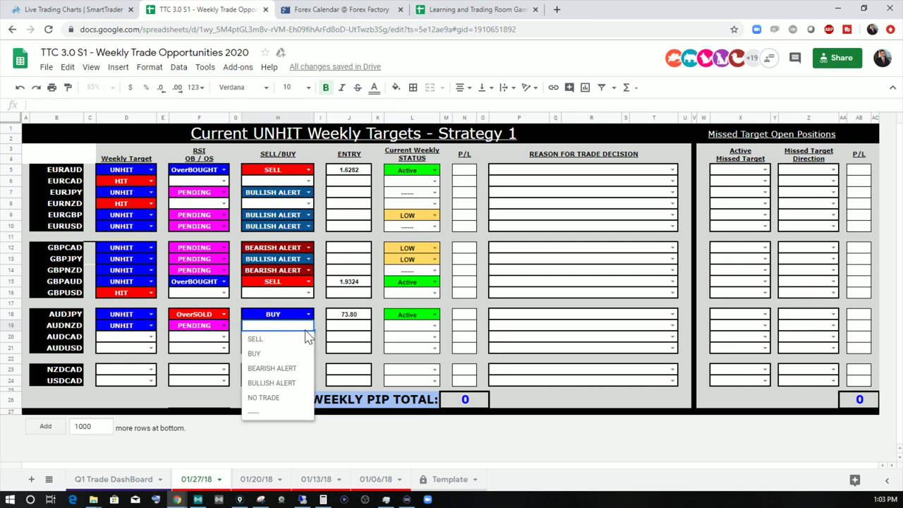
left_click(269, 384)
left_click(435, 325)
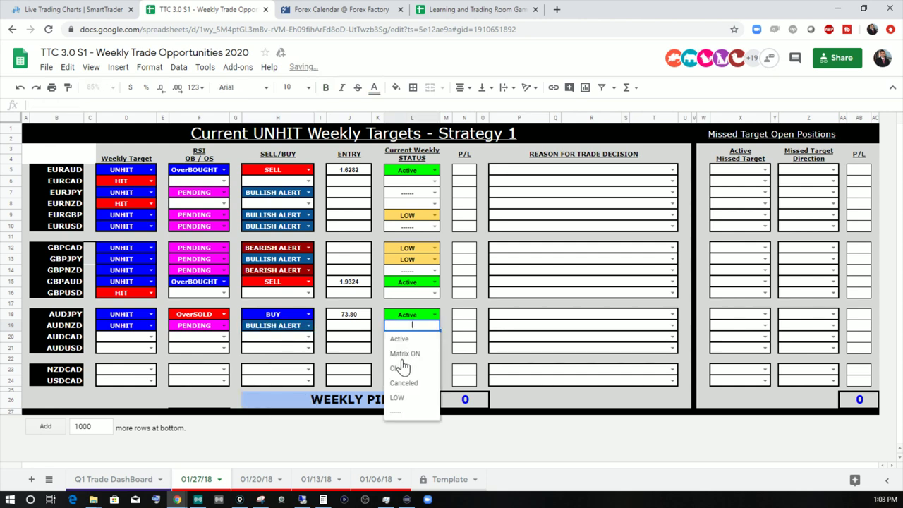
left_click(396, 412)
left_click(568, 348)
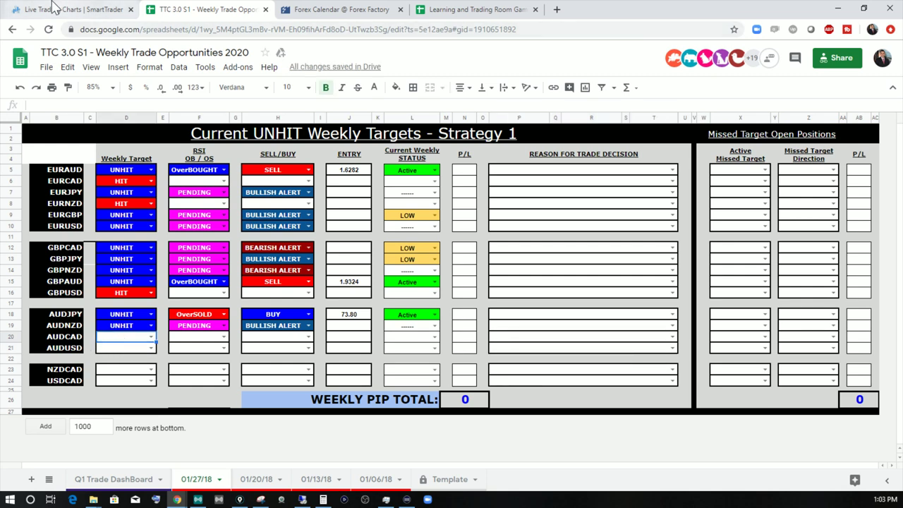
Display the AUD/CAD hourly chart in SmartTrader from the TTC 2.0 watchlist and examine its latest candles and RSI.
left_click(56, 9)
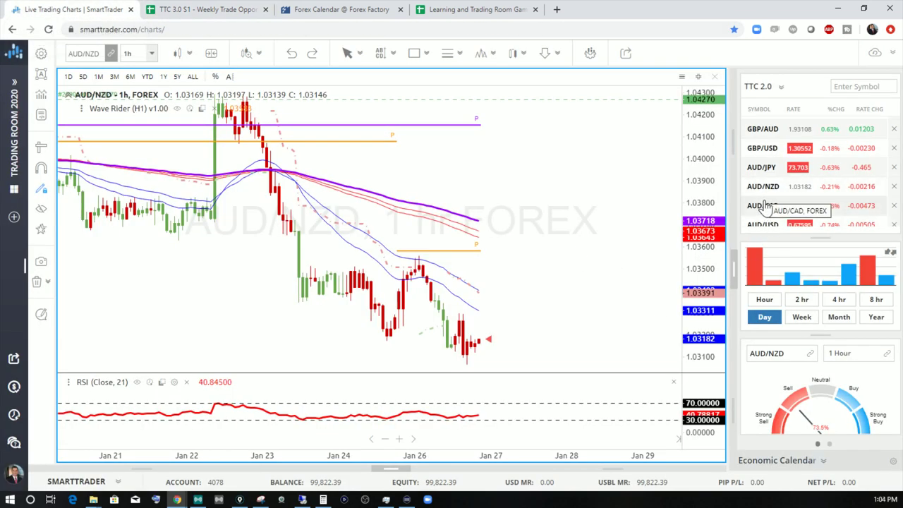
key("Down")
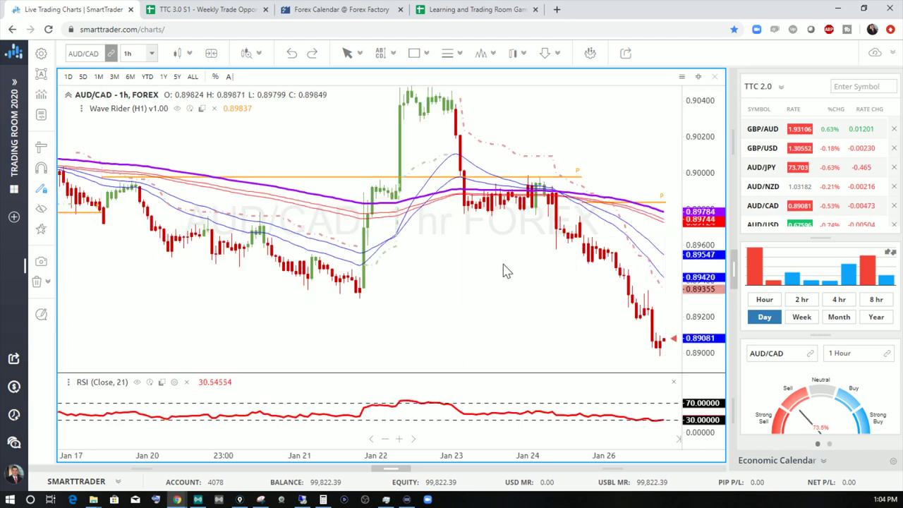
left_click_drag(505, 270, 348, 252)
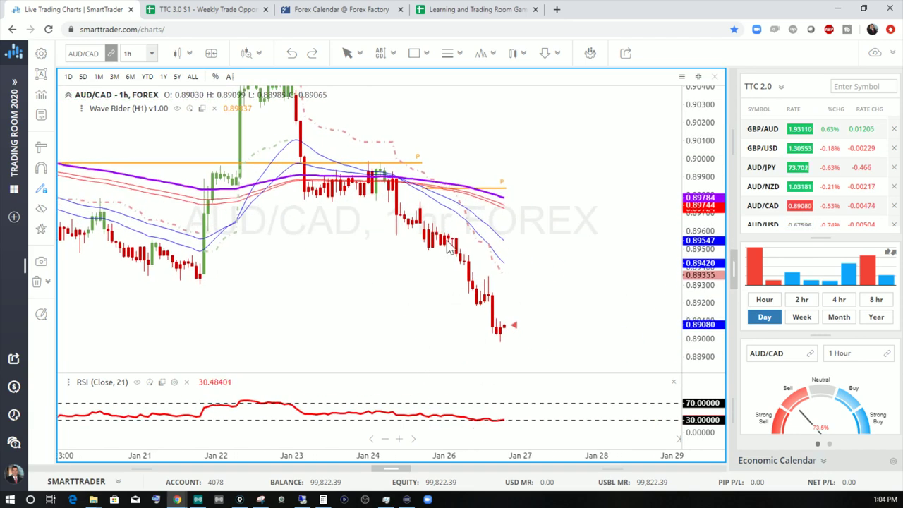
Measure the pip range on the AUD/CAD chart from the latest candle up to the newest orange P line.
left_click(41, 147)
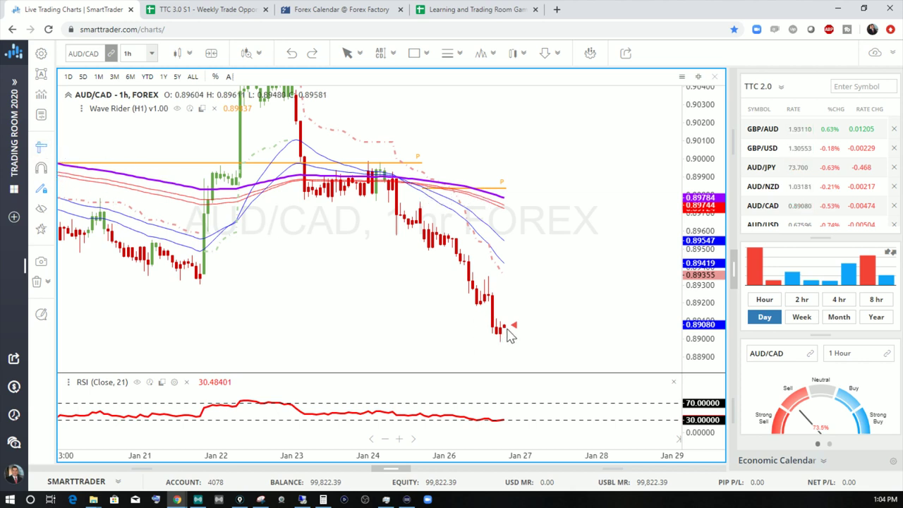
left_click_drag(507, 329, 511, 189)
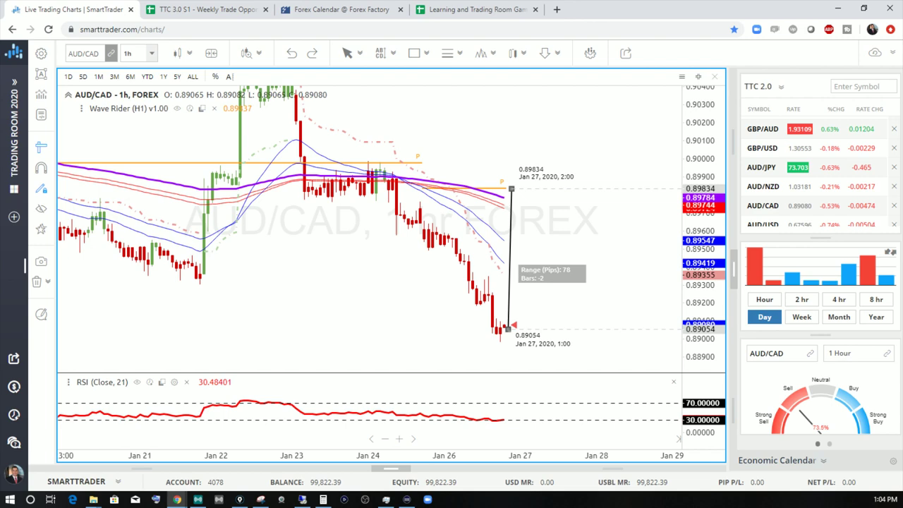
left_click(515, 190)
scroll(517, 194, "up", 2)
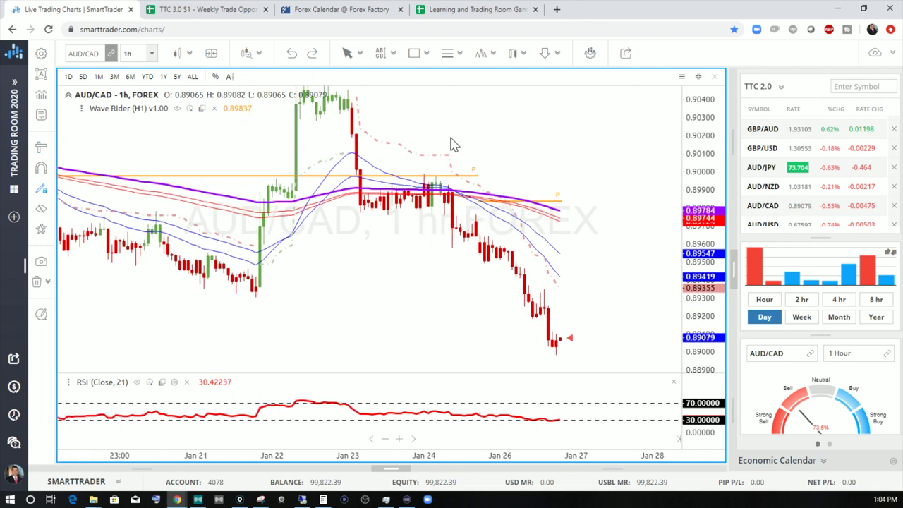
In the trade opportunities spreadsheet, set the AUDCAD row's weekly target to UNHIT, RSI to OverSOLD and direction to BUY.
left_click(205, 9)
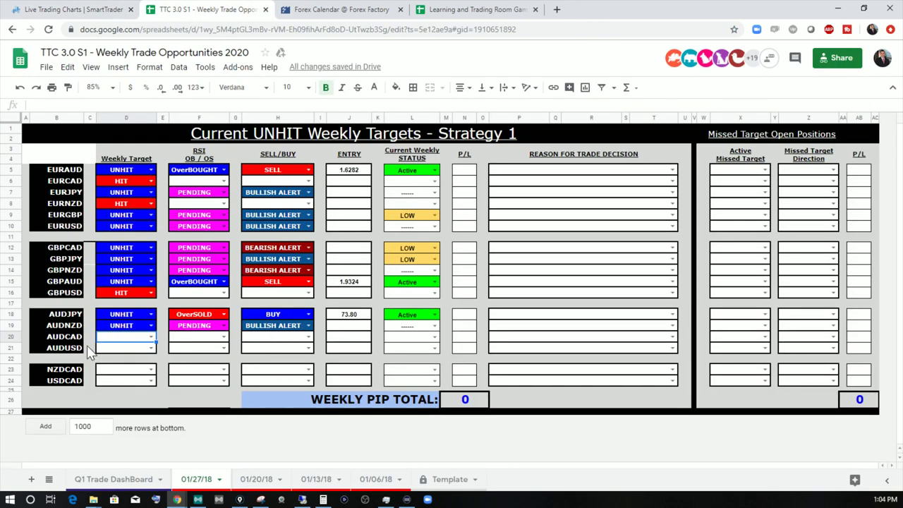
left_click(152, 337)
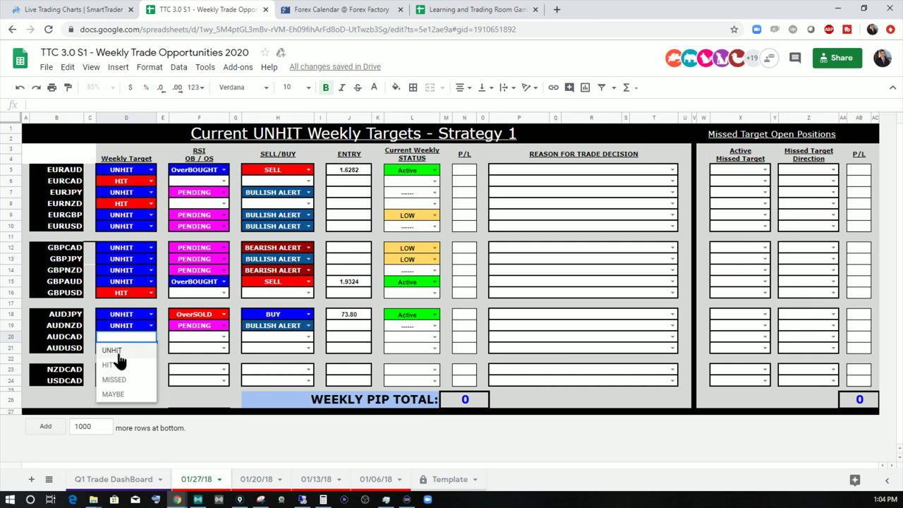
left_click(121, 350)
left_click(224, 337)
left_click(200, 365)
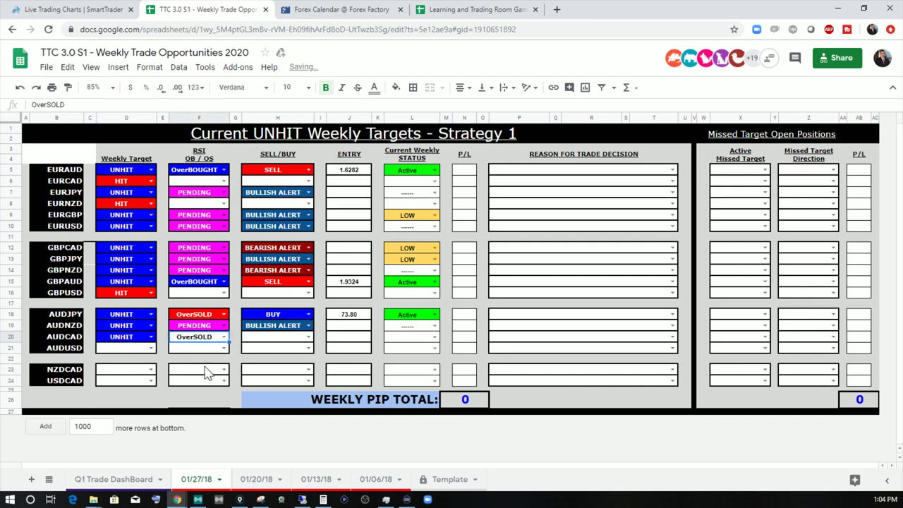
left_click(308, 337)
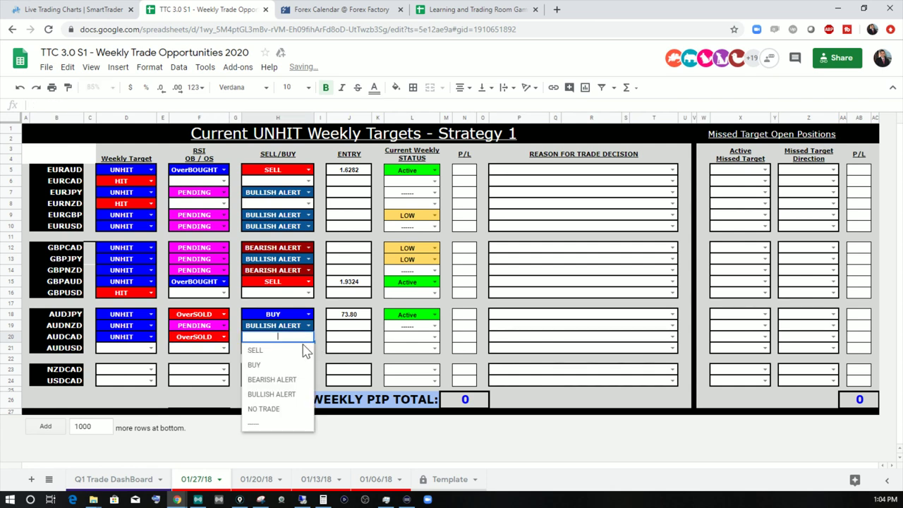
left_click(272, 362)
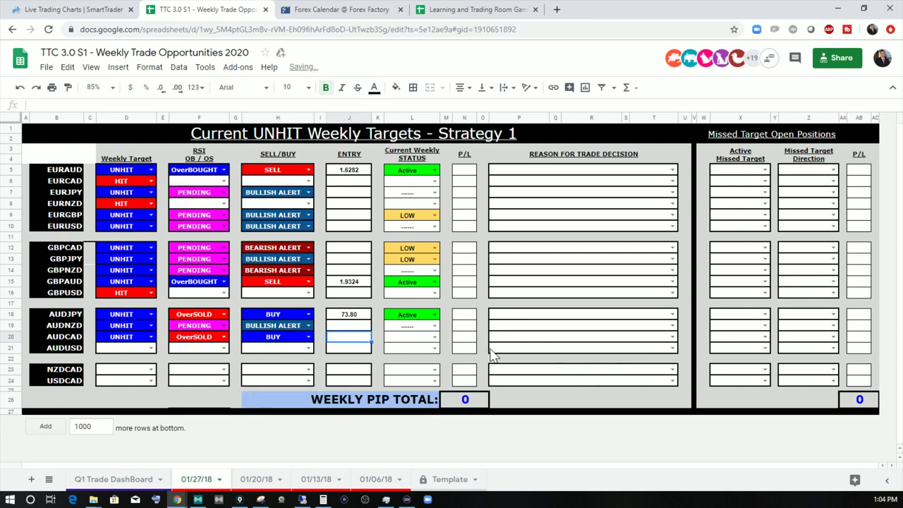
Switch to the remote MetaTrader terminal, look up the open audcad buy order's entry price, and return to the browser.
left_click(71, 10)
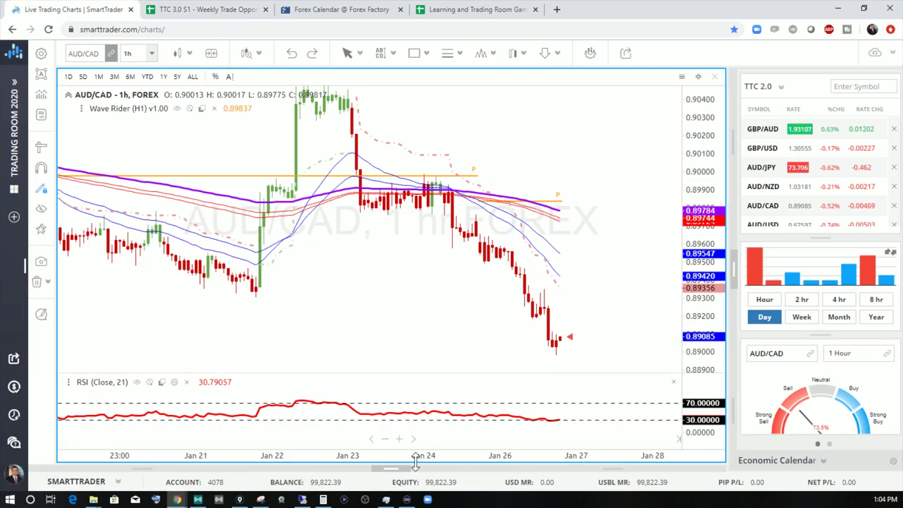
left_click(302, 499)
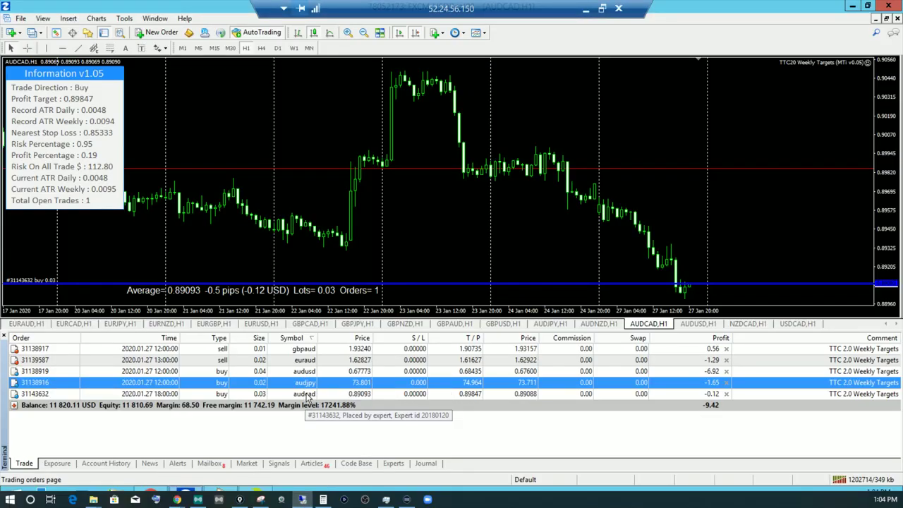
left_click(308, 393)
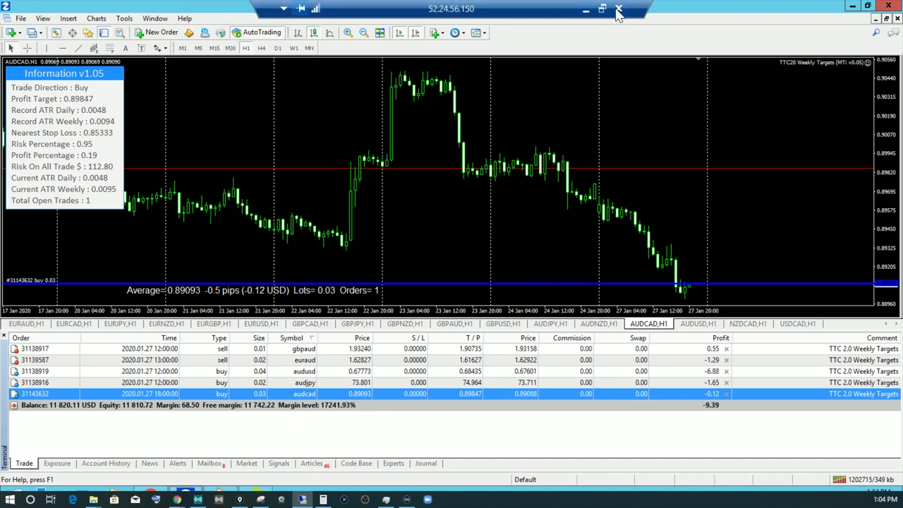
left_click(588, 9)
In the trade opportunities spreadsheet, set the AUDCAD row's entry to 0.8909 and its current weekly status to Active.
left_click(217, 9)
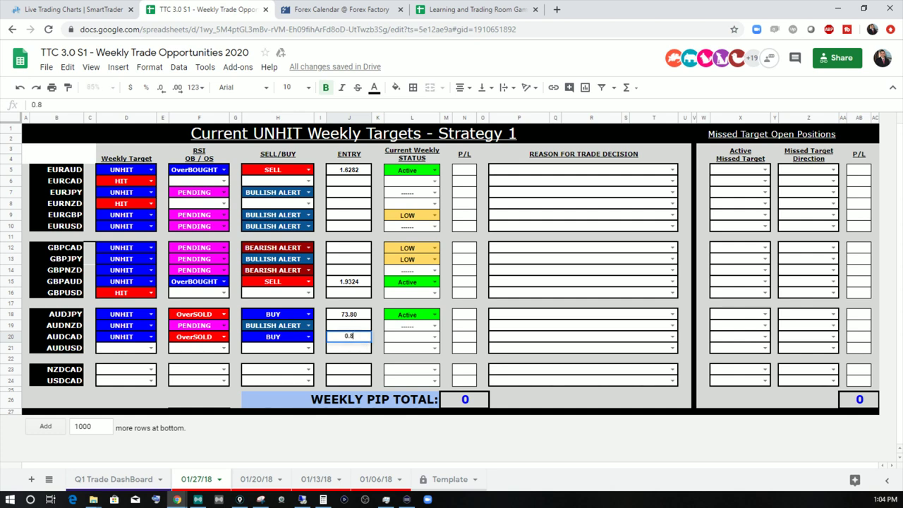
left_click(433, 337)
left_click(412, 348)
left_click(564, 350)
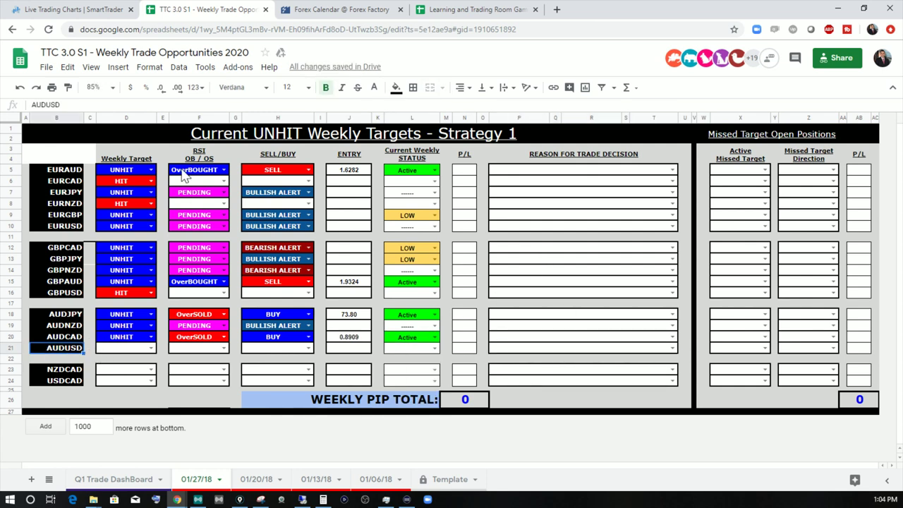
Switch to the SmartTrader charts and examine the latest candles, RSI and newest orange P line on the AUD/USD hourly chart.
left_click(79, 10)
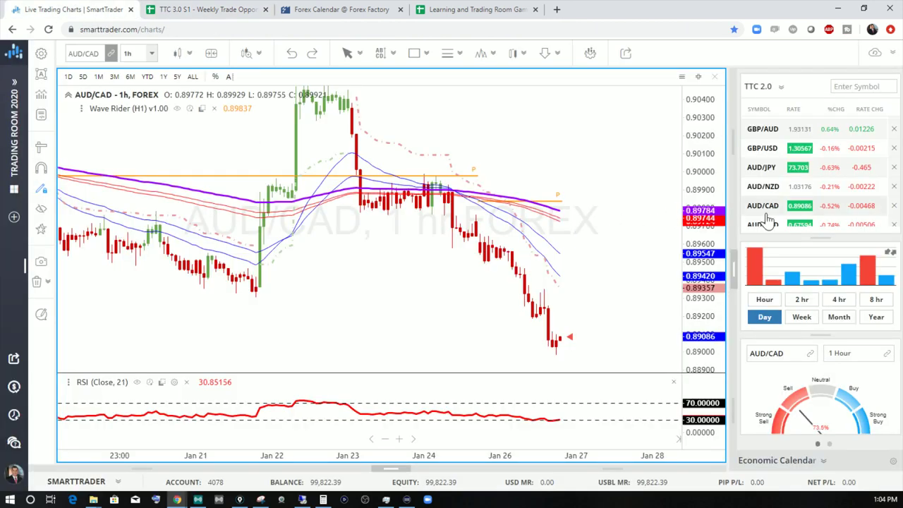
scroll(766, 211, "down", 1)
left_click(747, 170)
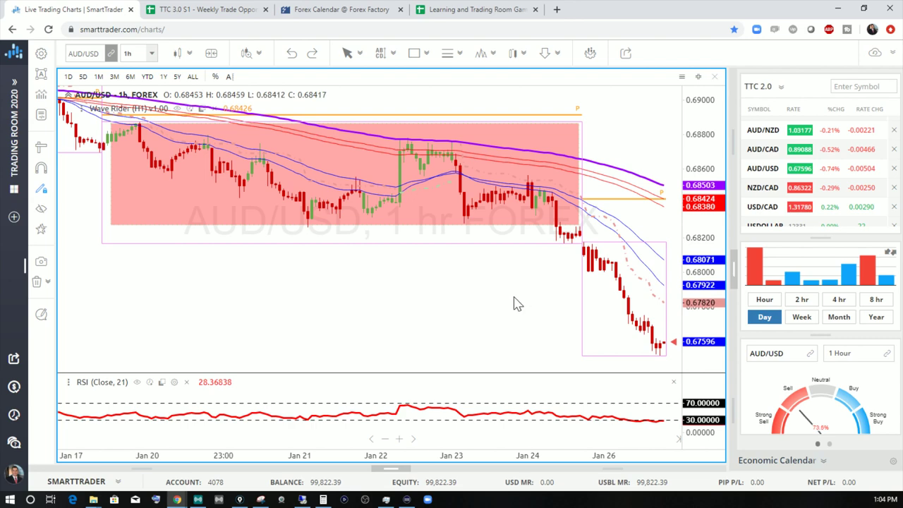
left_click_drag(571, 254, 333, 254)
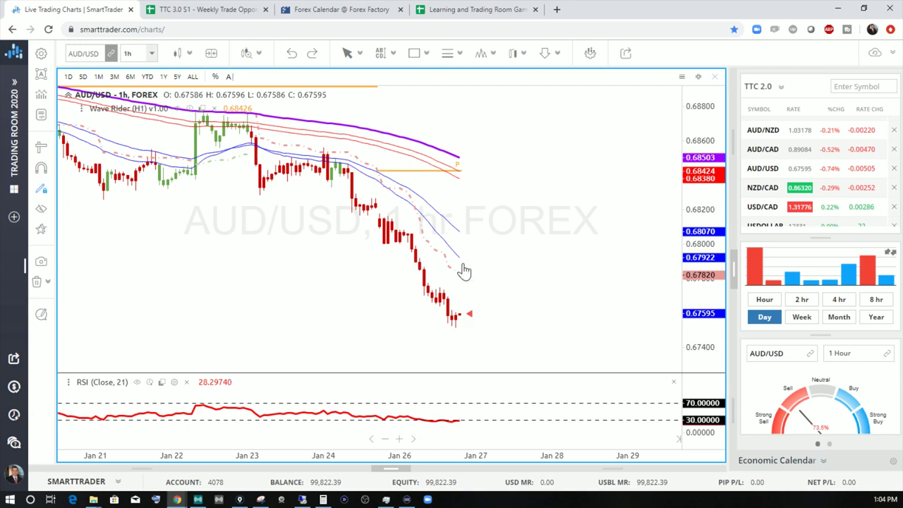
In the trade opportunities spreadsheet, set the AUDUSD row's weekly target to UNHIT, RSI to OverSOLD and direction to BUY.
left_click(196, 11)
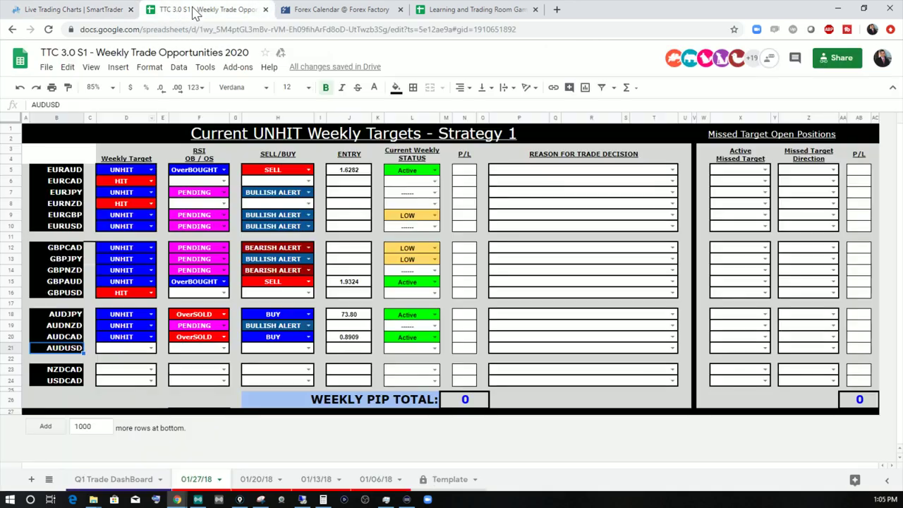
left_click(151, 348)
left_click(115, 362)
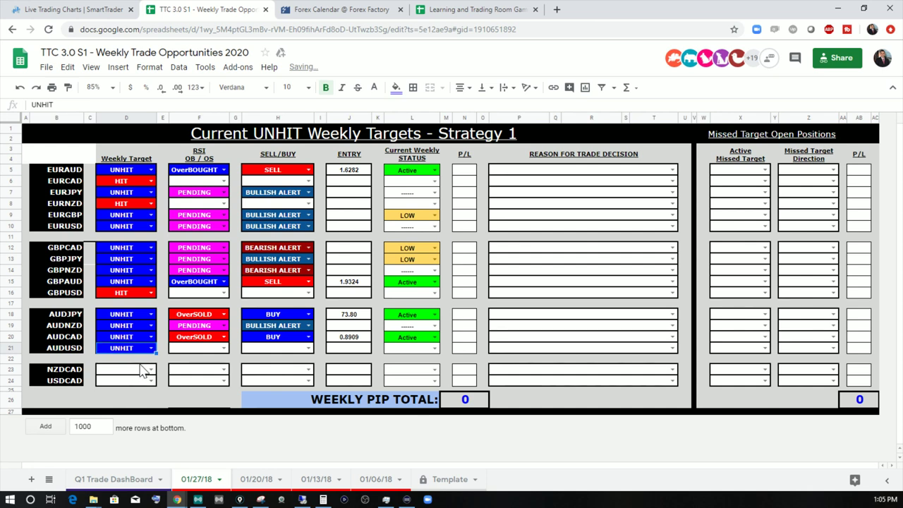
left_click(224, 348)
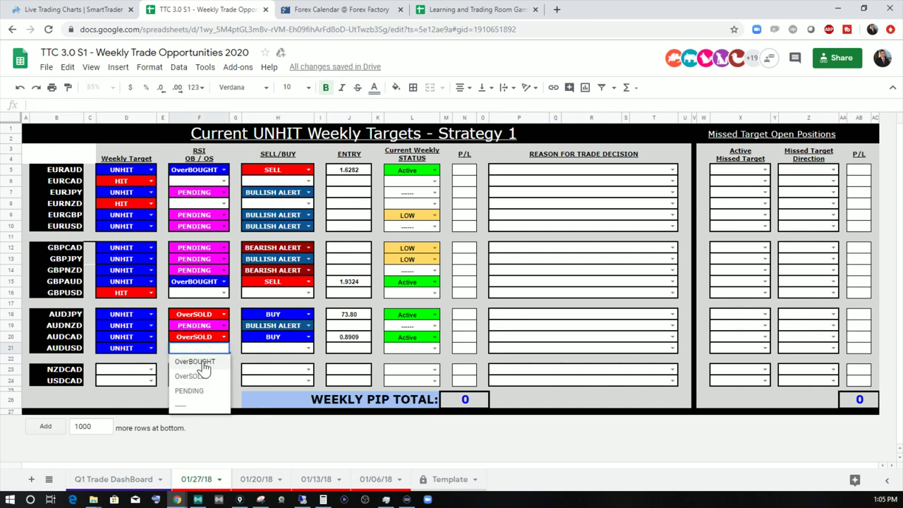
left_click(190, 376)
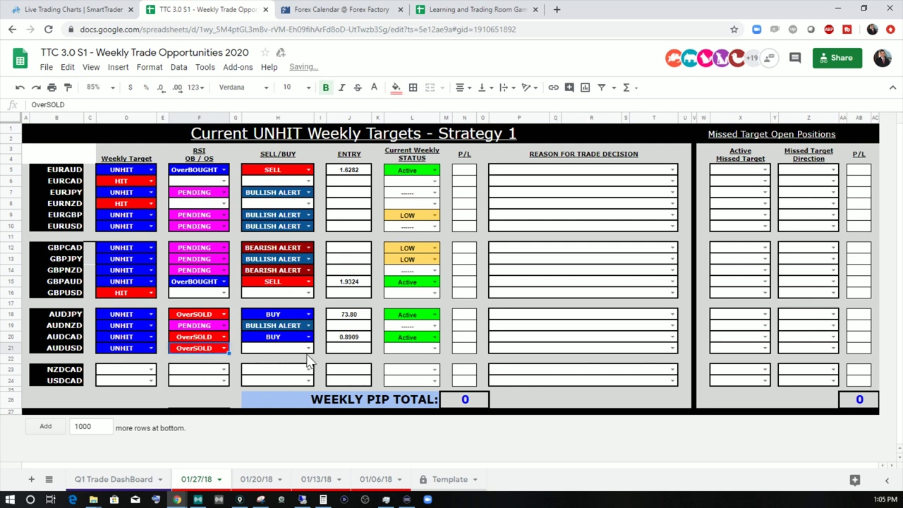
left_click(308, 348)
left_click(260, 377)
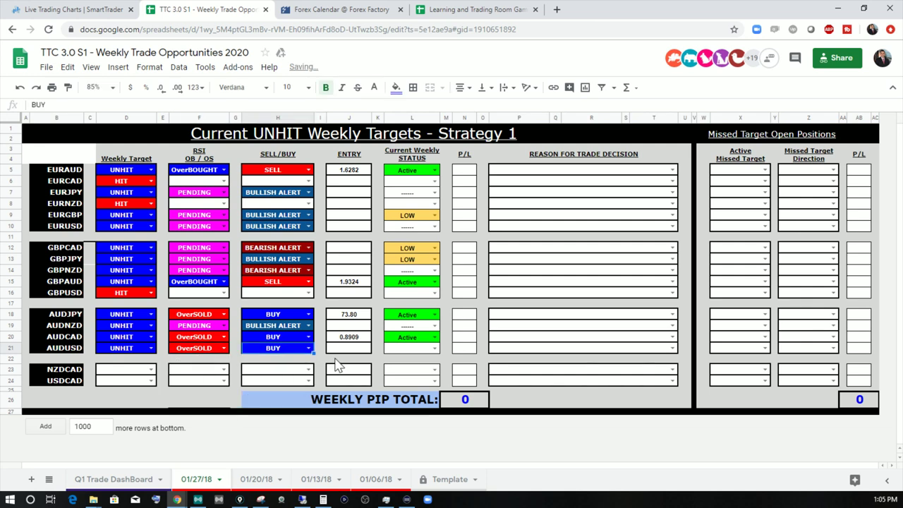
Select the AUDUSD entry cell, look up the open audusd buy order's entry price in the remote MetaTrader terminal, and return to the browser.
left_click(352, 349)
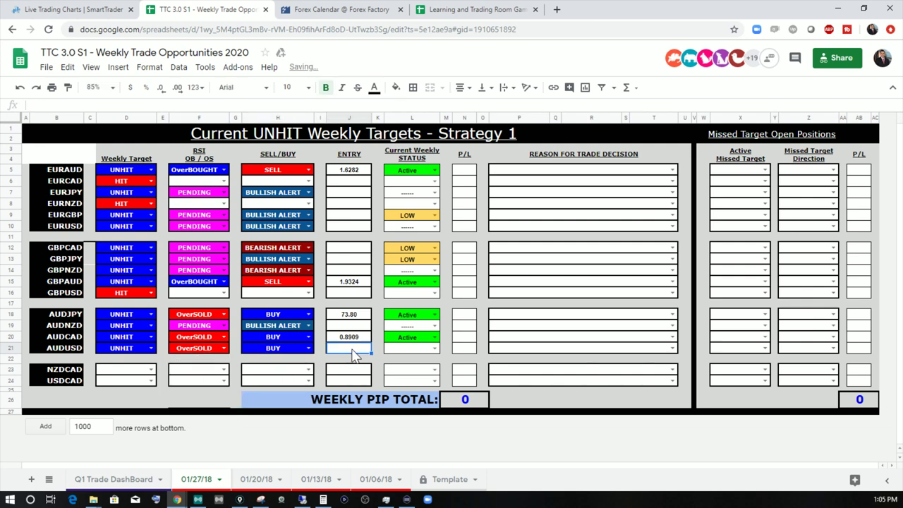
left_click(302, 499)
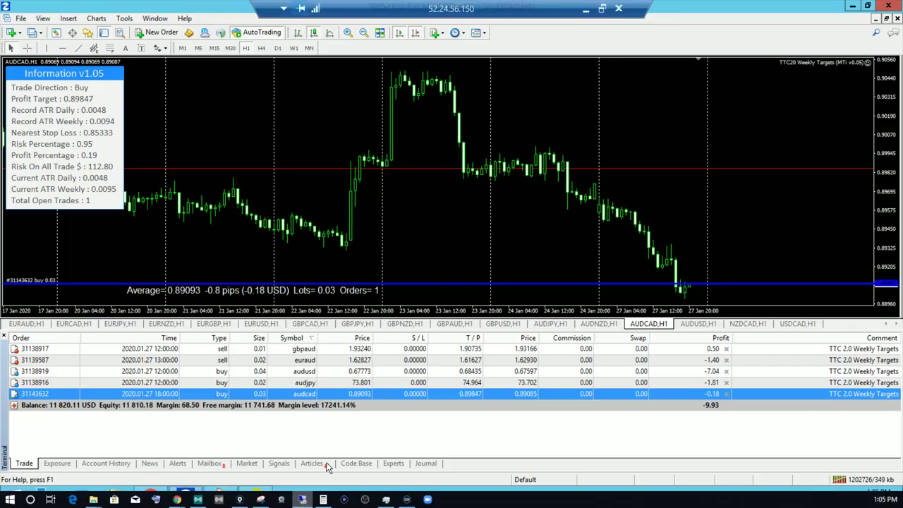
left_click(311, 371)
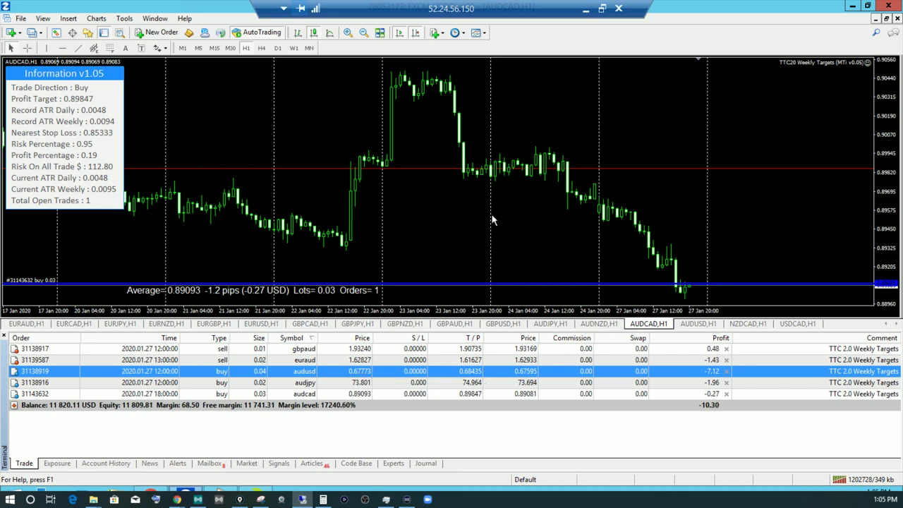
left_click(585, 9)
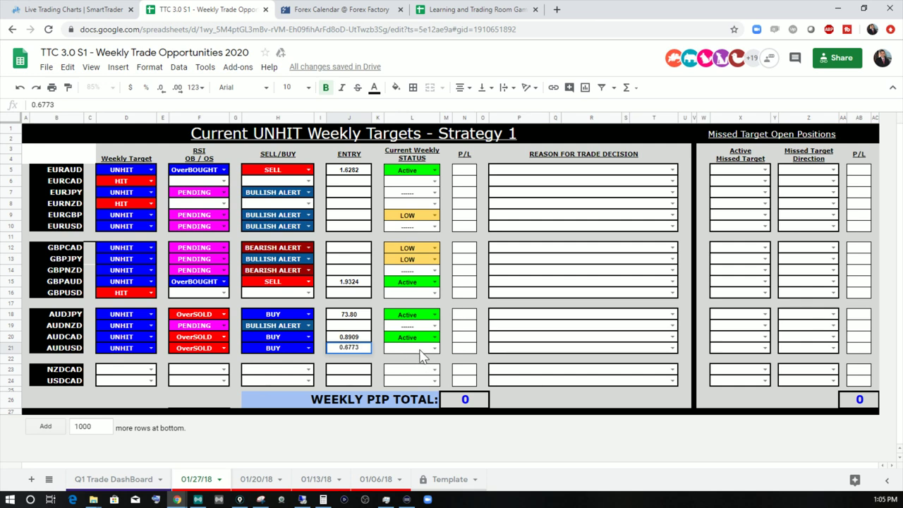
Set the AUDUSD row's entry to 0.6773 and its current weekly status to Active.
left_click(432, 350)
left_click(433, 350)
left_click(395, 369)
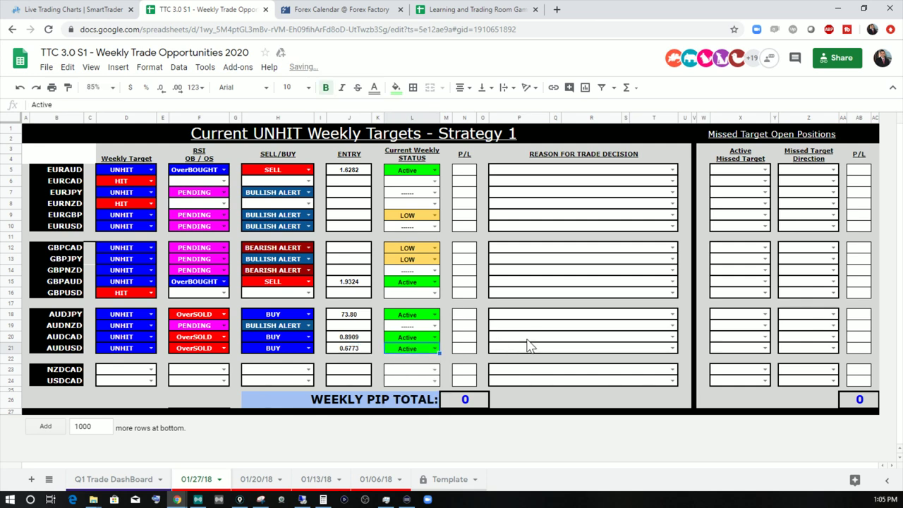
left_click(541, 334)
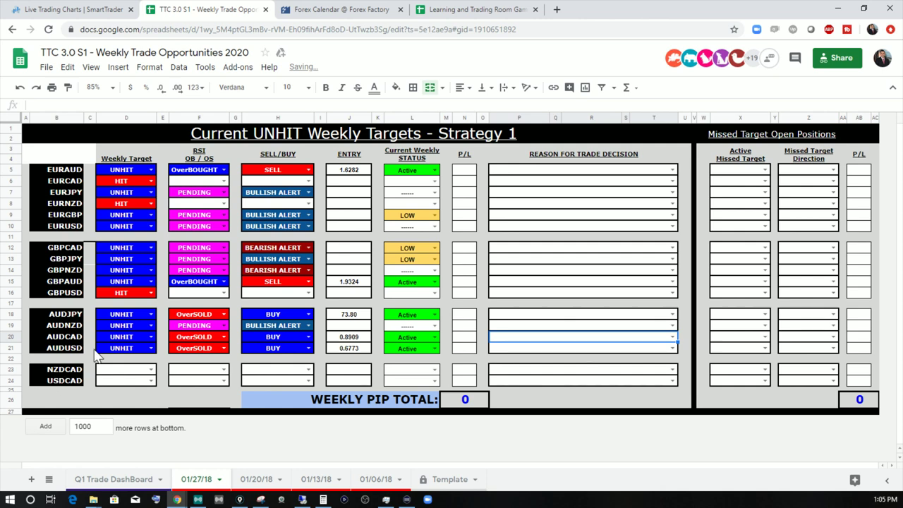
Switch to the SmartTrader charts and examine the NZD/CAD hourly candles against the newest orange P line.
left_click(63, 9)
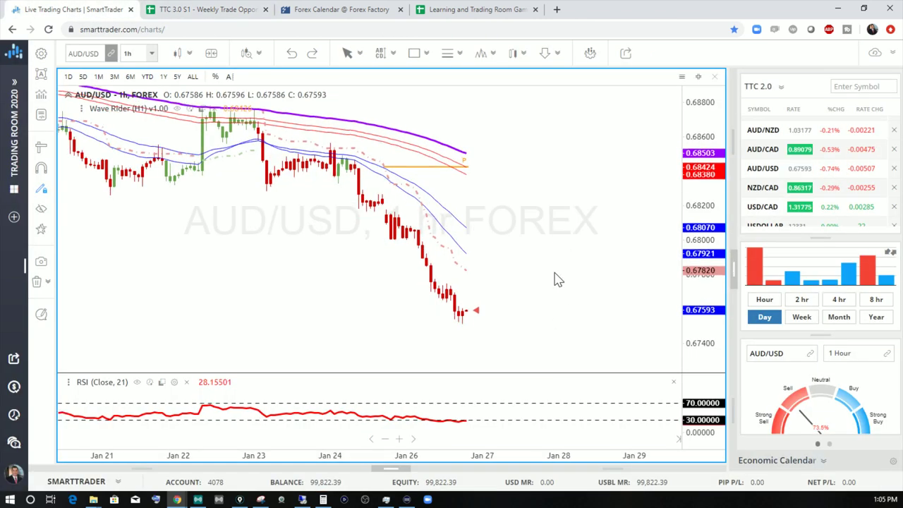
left_click(764, 188)
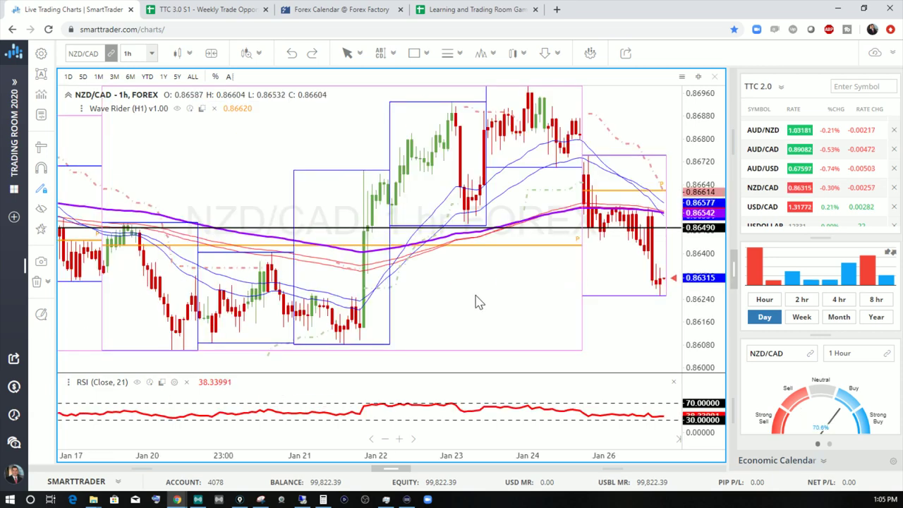
left_click_drag(606, 317, 412, 243)
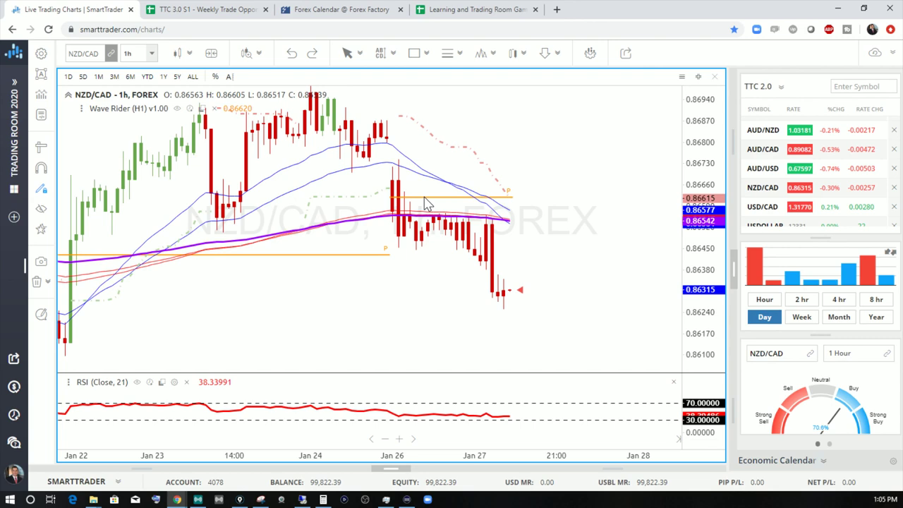
Open the USD/CAD hourly chart and inspect the Jan 27 9:00 candle's details along with the newest orange P line and RSI.
left_click(770, 213)
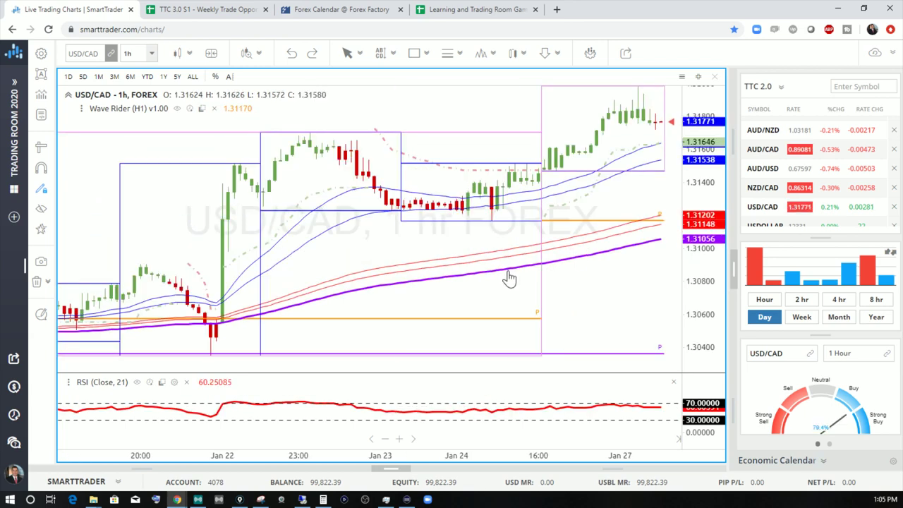
left_click_drag(546, 273, 473, 310)
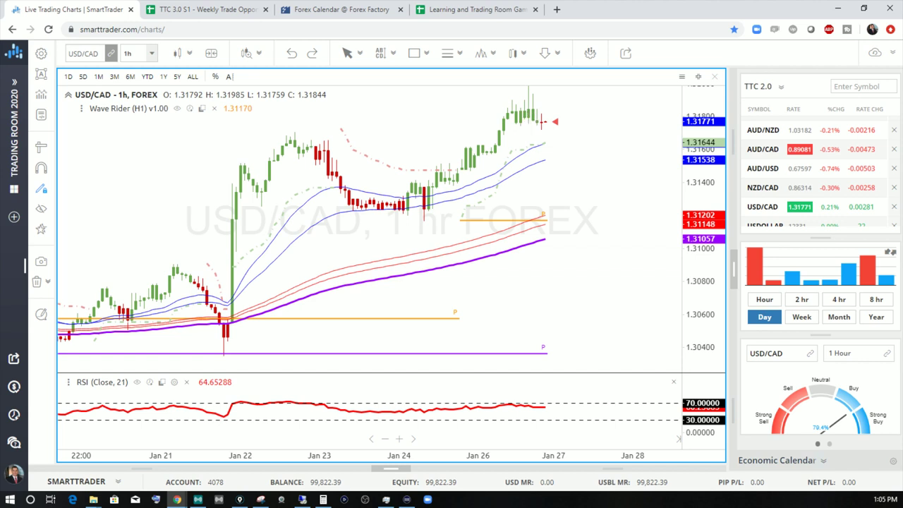
scroll(568, 178, "up", 2)
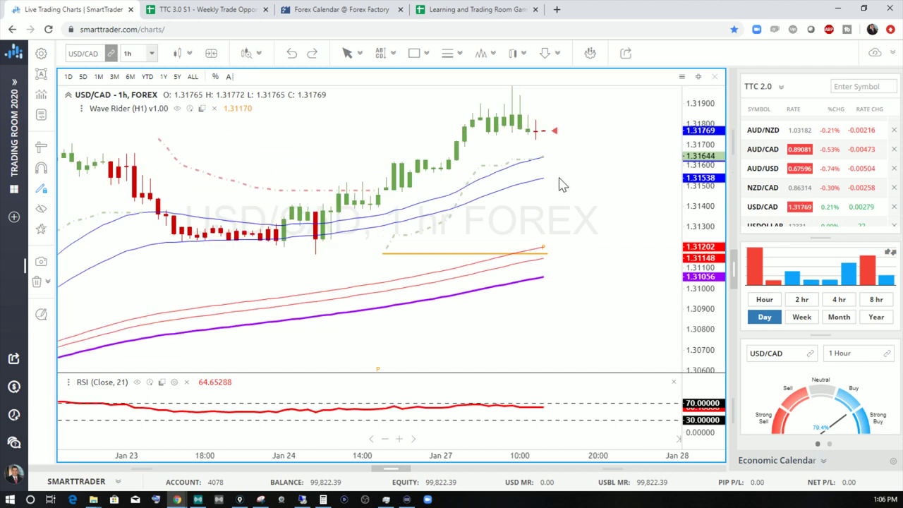
left_click(511, 125)
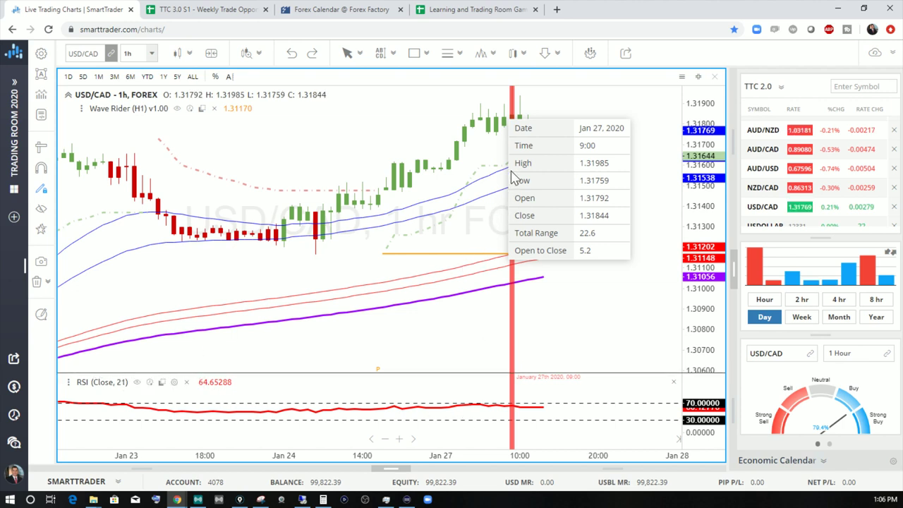
left_click(480, 122)
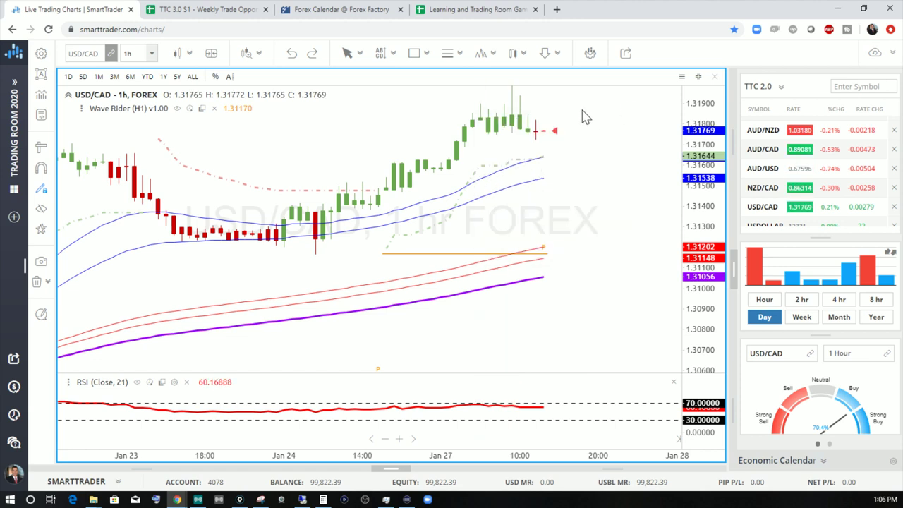
scroll(455, 176, "down", 3)
In the trade opportunities spreadsheet, set the weekly target to HIT for NZDCAD and UNHIT for USDCAD.
left_click(206, 12)
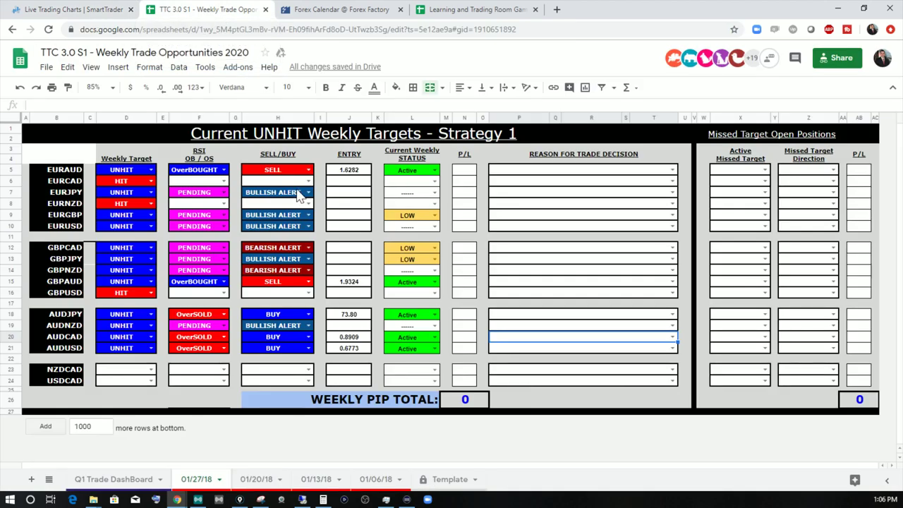
left_click(151, 369)
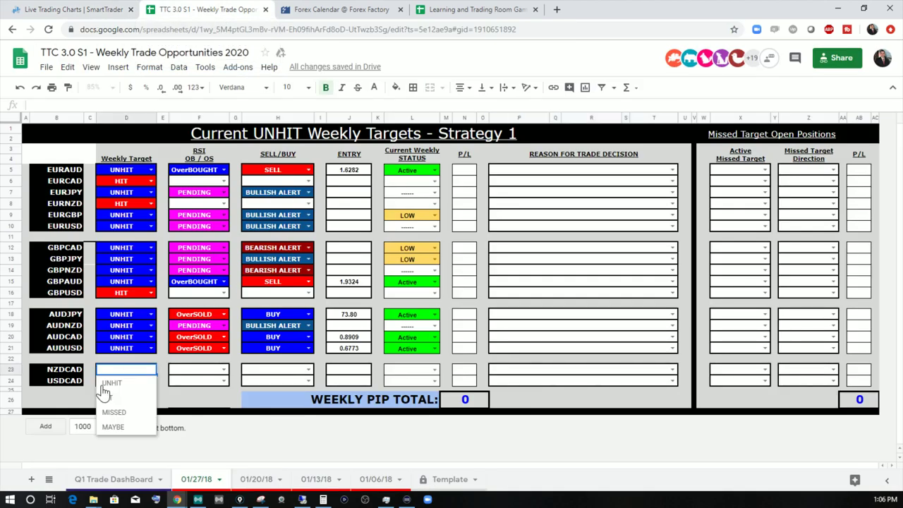
left_click(112, 403)
left_click(113, 395)
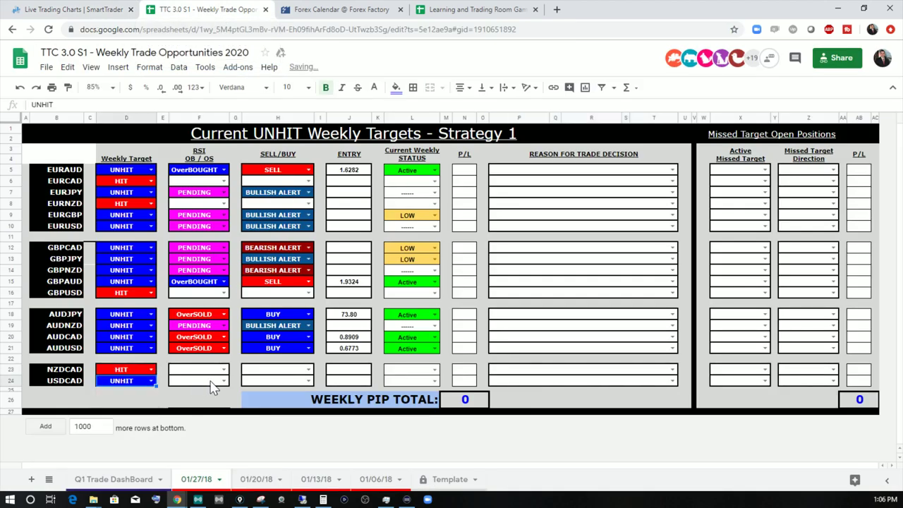
Set the USDCAD row's RSI to OverBOUGHT and open its direction choices.
left_click(223, 381)
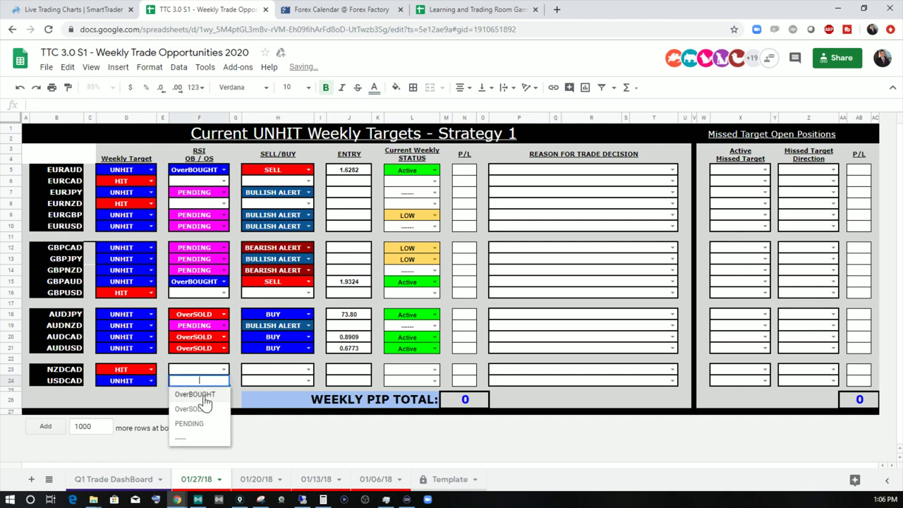
left_click(194, 393)
double_click(277, 380)
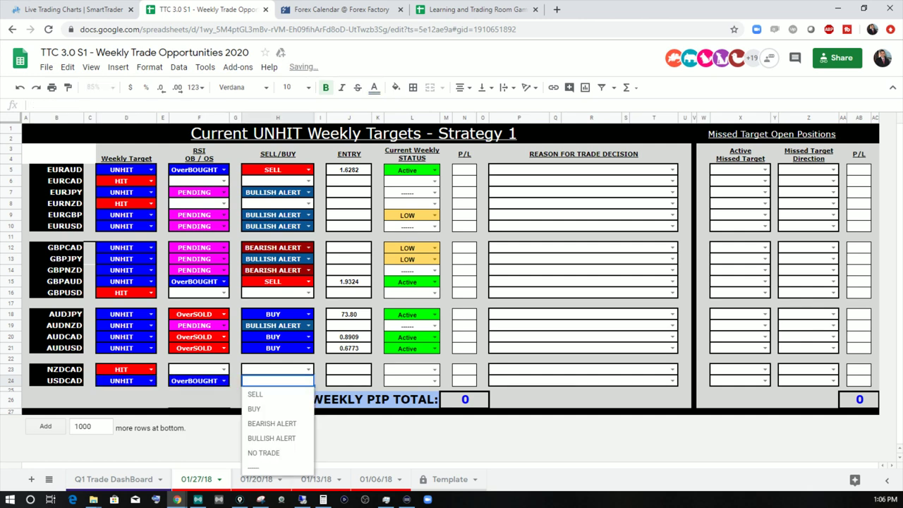
Set the USDCAD row's RSI to PENDING, direction to BEARISH ALERT and current weekly status to the dashes option.
left_click(223, 381)
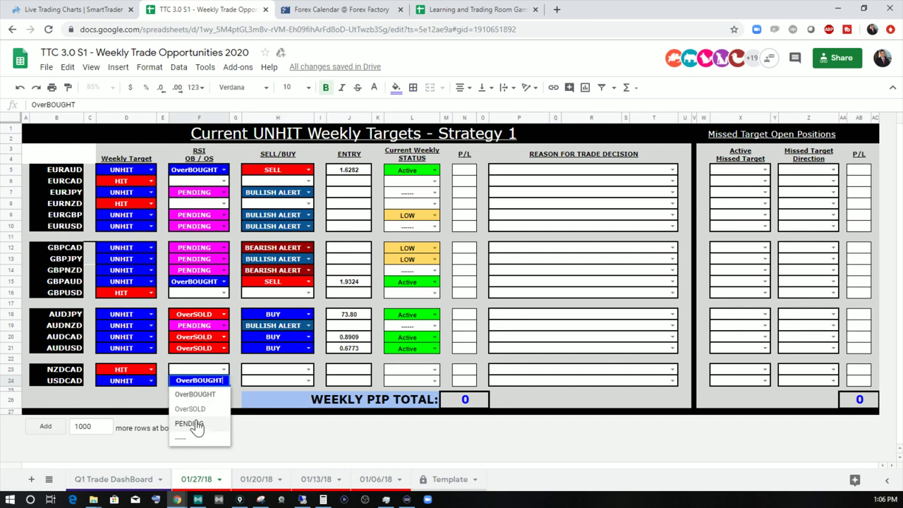
left_click(195, 424)
left_click(309, 381)
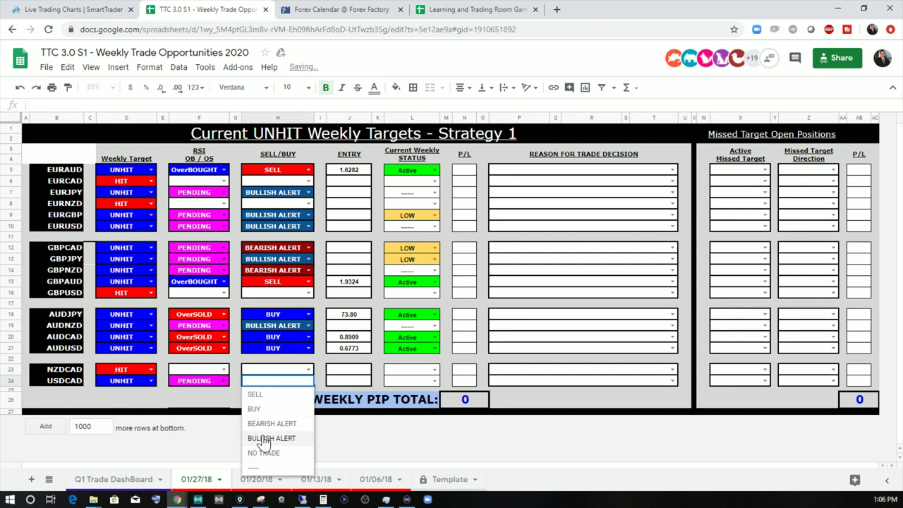
left_click(270, 423)
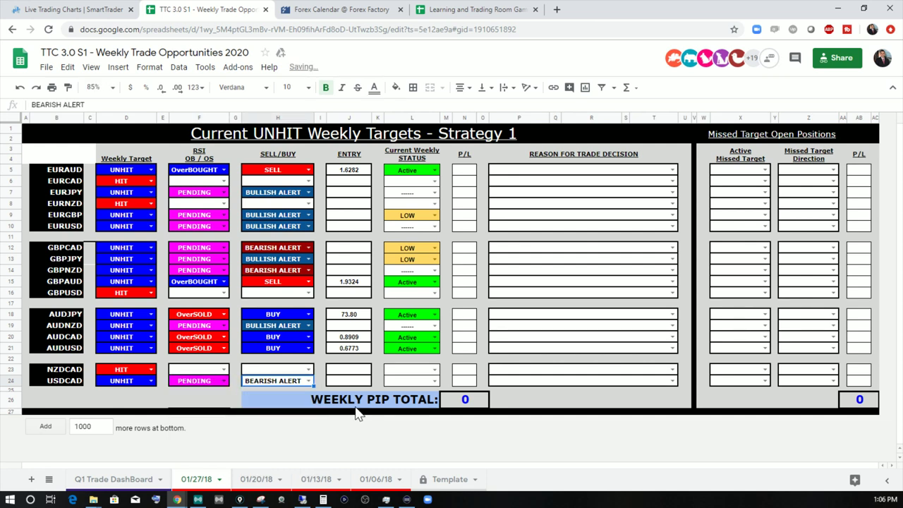
left_click(435, 380)
left_click(399, 475)
left_click(600, 381)
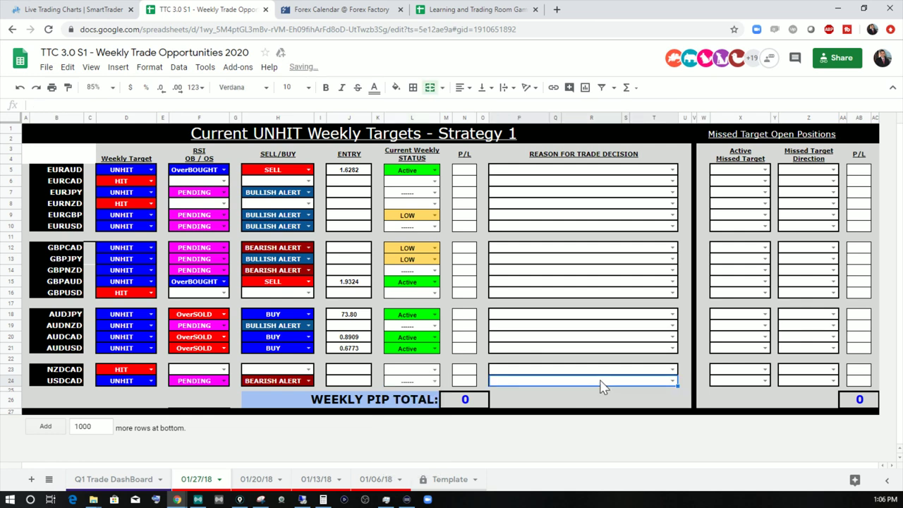
left_click(611, 325)
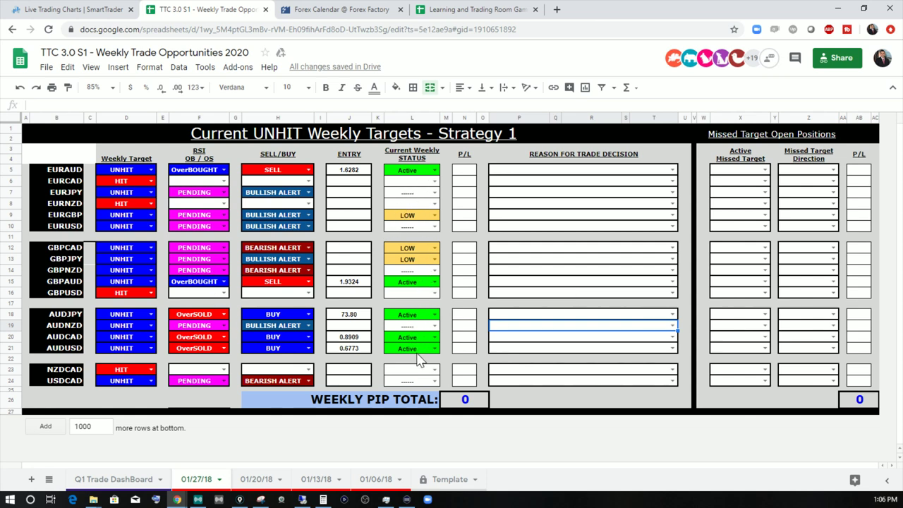
Review the open trades in the remote MetaTrader terminal, and return to the USD/CAD chart in the browser.
left_click(302, 500)
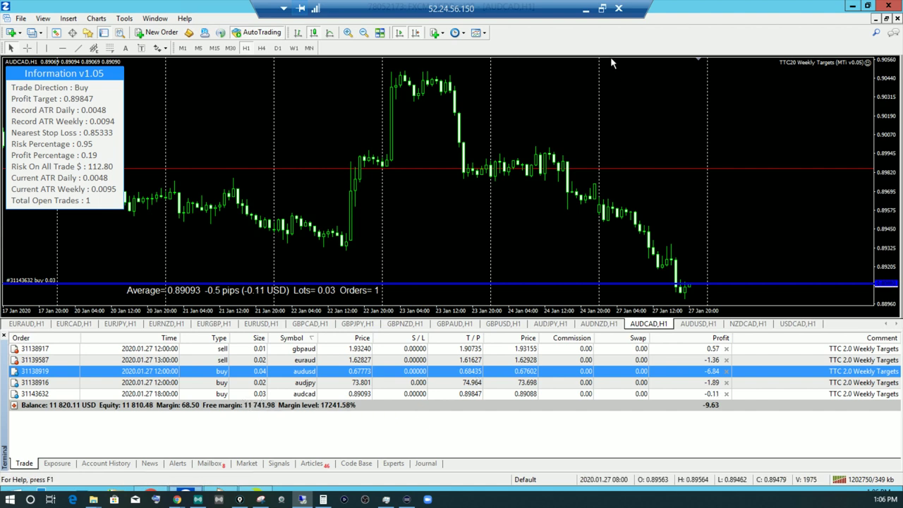
left_click(585, 8)
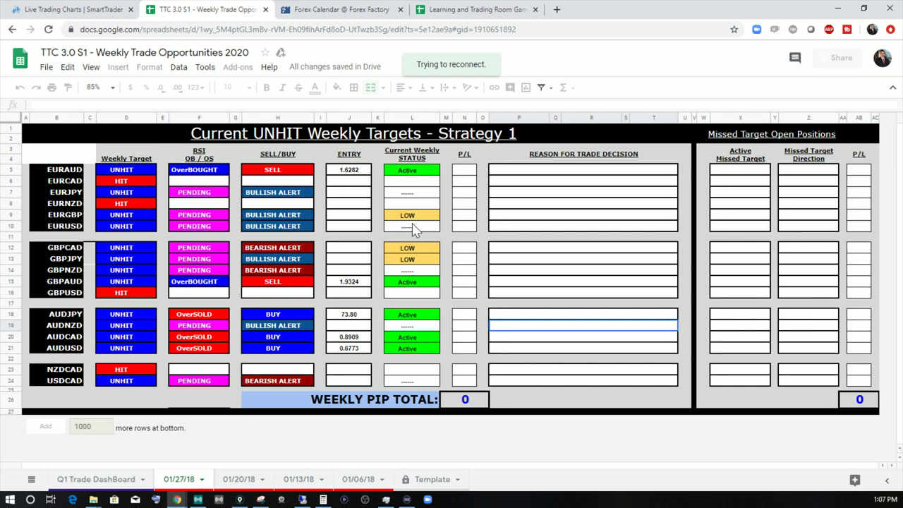
left_click(76, 13)
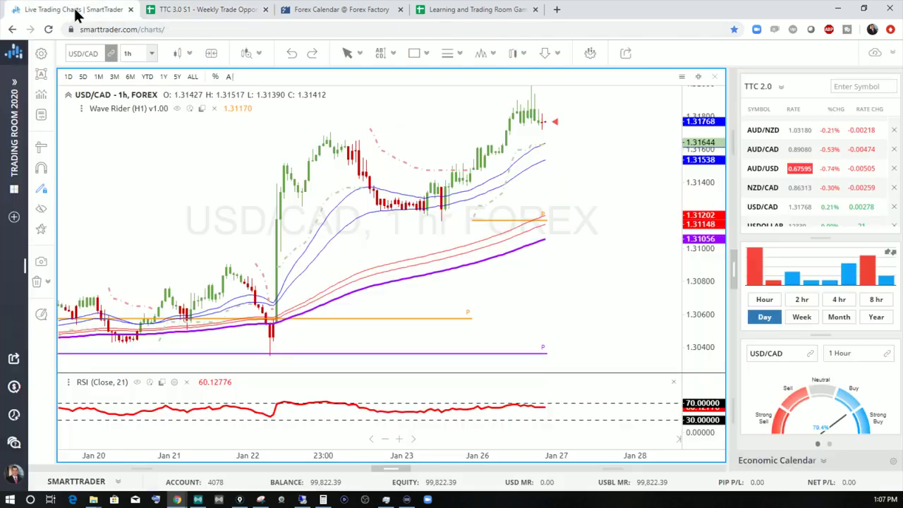